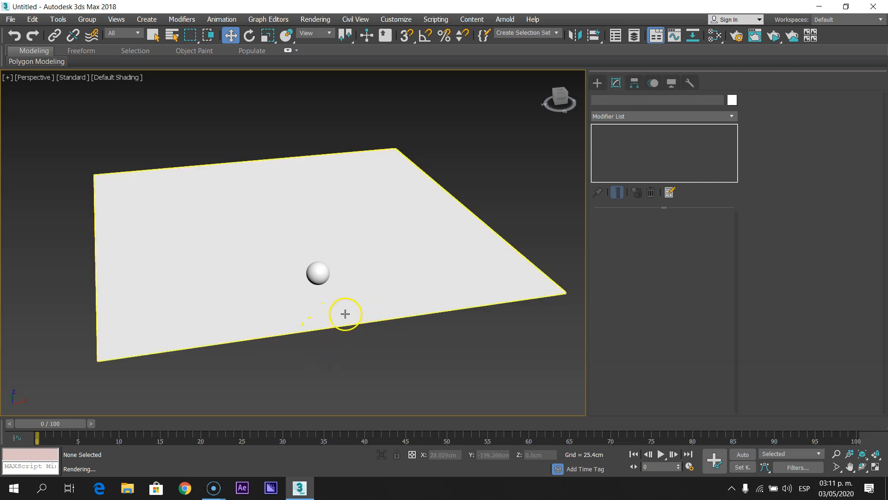
Convert the sphere resting on the plane to an Editable Poly.
{"action": "left_click", "coordinate": [346, 310]}
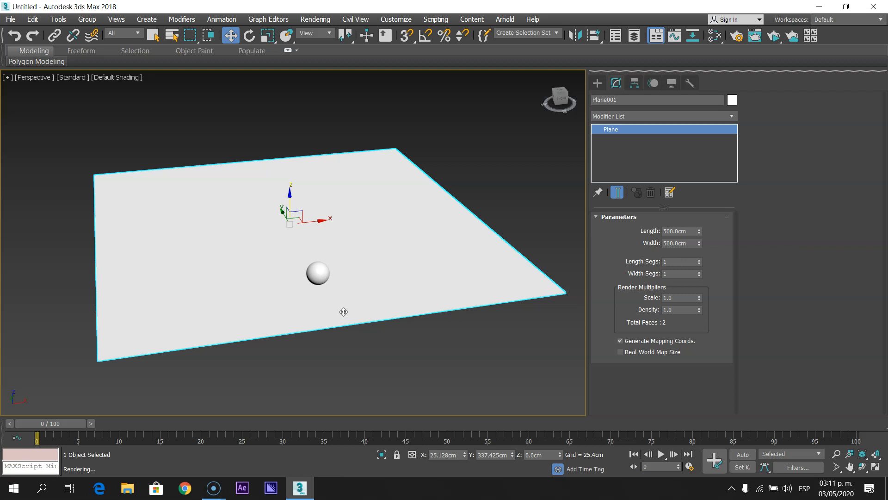
{"action": "mouse_move", "coordinate": [343, 307]}
{"action": "middle_mouse_down"}
{"action": "mouse_move", "coordinate": [341, 320]}
{"action": "mouse_move", "coordinate": [356, 295]}
{"action": "mouse_move", "coordinate": [356, 312]}
{"action": "middle_mouse_up"}
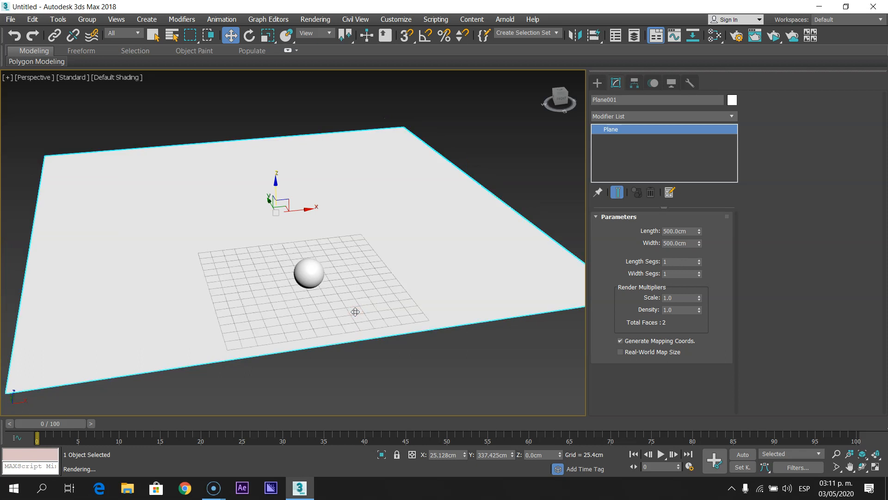
{"action": "left_click", "coordinate": [310, 274]}
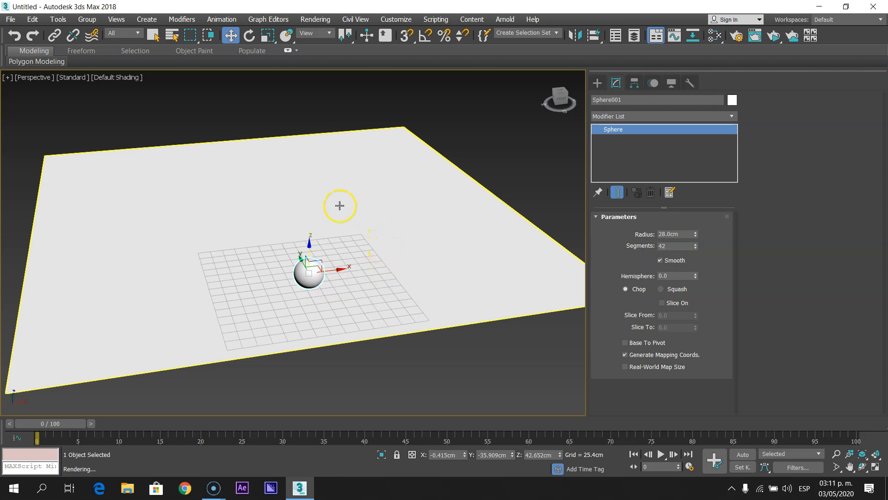
{"action": "right_click", "coordinate": [341, 206]}
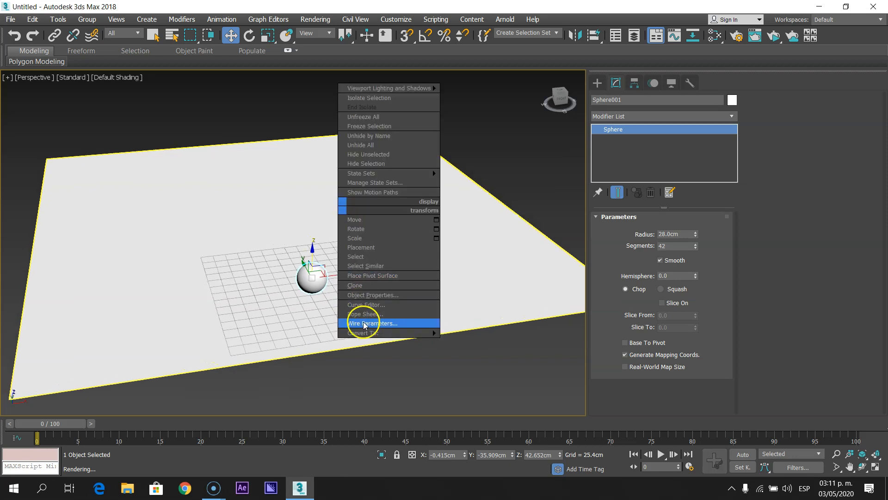
{"action": "mouse_move", "coordinate": [363, 333]}
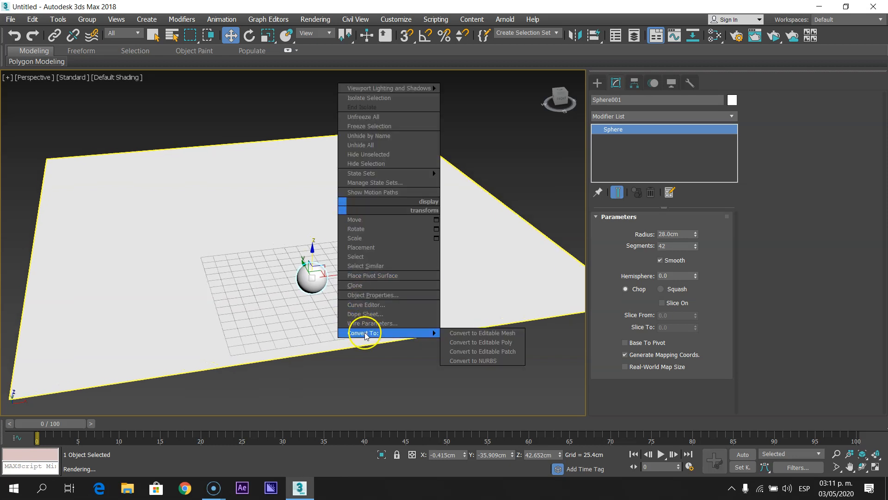
{"action": "left_click", "coordinate": [456, 343]}
Convert the ground plane to an Editable Poly.
{"action": "left_click", "coordinate": [418, 297]}
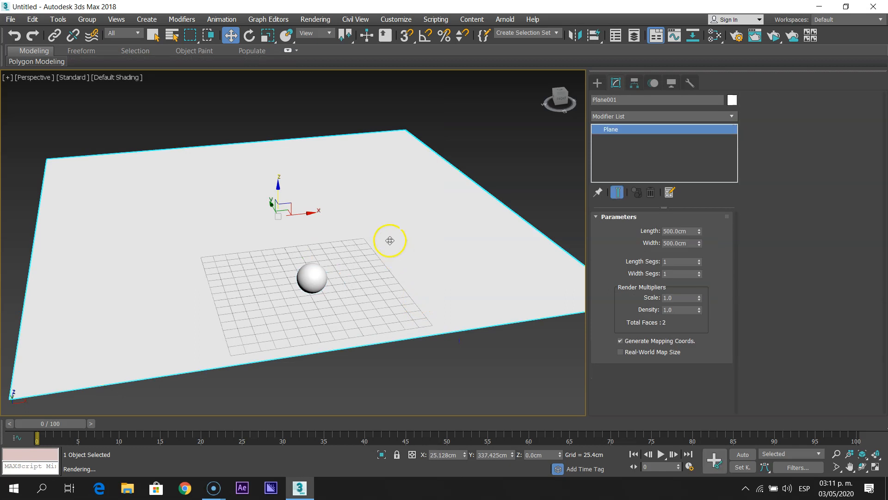
{"action": "right_click", "coordinate": [391, 242]}
{"action": "mouse_move", "coordinate": [392, 358]}
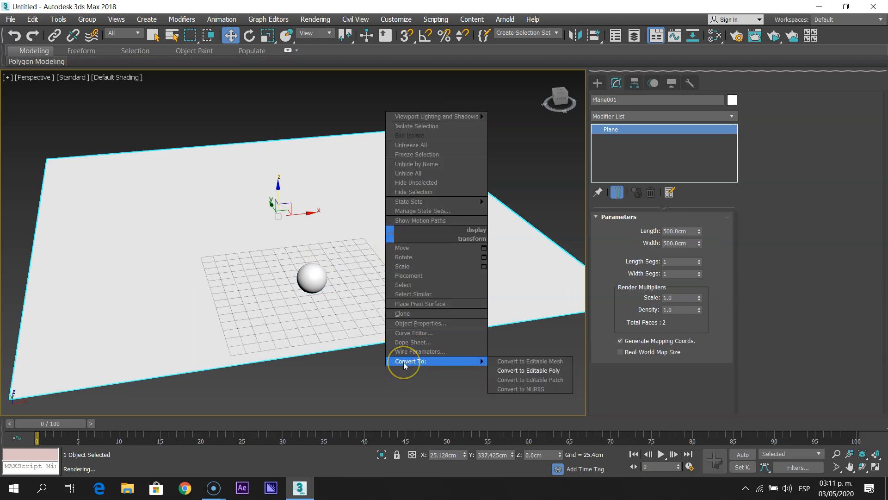
{"action": "left_click", "coordinate": [404, 362]}
{"action": "left_click", "coordinate": [513, 370]}
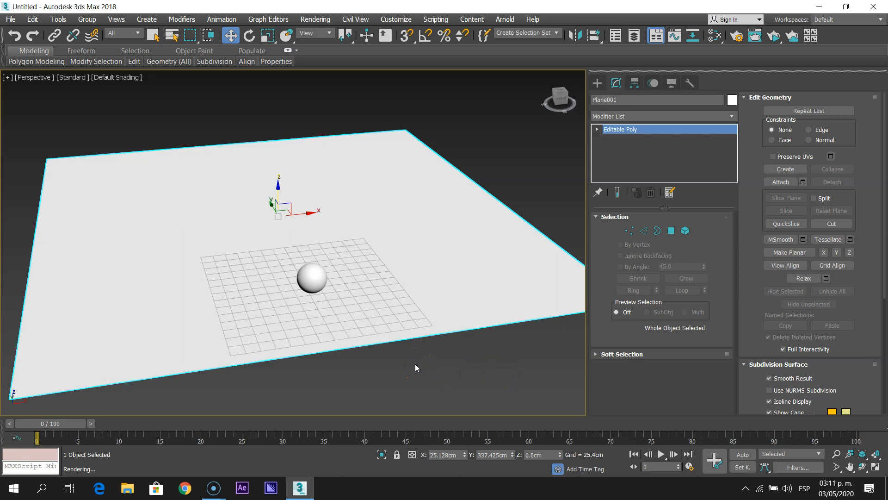
Hide the home grid in the perspective view.
{"action": "mouse_move", "coordinate": [388, 311]}
{"action": "middle_mouse_down"}
{"action": "mouse_move", "coordinate": [392, 334]}
{"action": "mouse_move", "coordinate": [370, 315]}
{"action": "mouse_move", "coordinate": [383, 325]}
{"action": "middle_mouse_up"}
{"action": "scroll", "coordinate": [341, 337], "scroll_direction": "up", "scroll_amount": 5}
{"action": "key", "text": "g"}
{"action": "scroll", "coordinate": [384, 326], "scroll_direction": "down", "scroll_amount": 4}
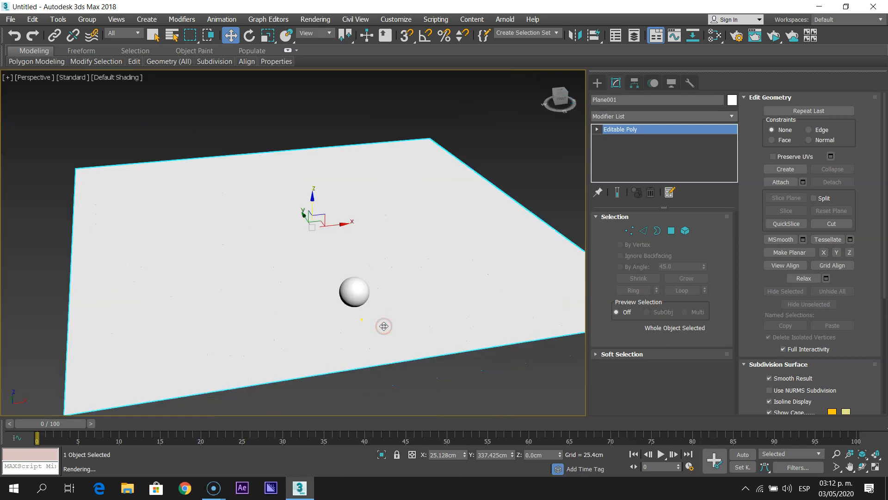
{"action": "scroll", "coordinate": [383, 326], "scroll_direction": "up", "scroll_amount": 2}
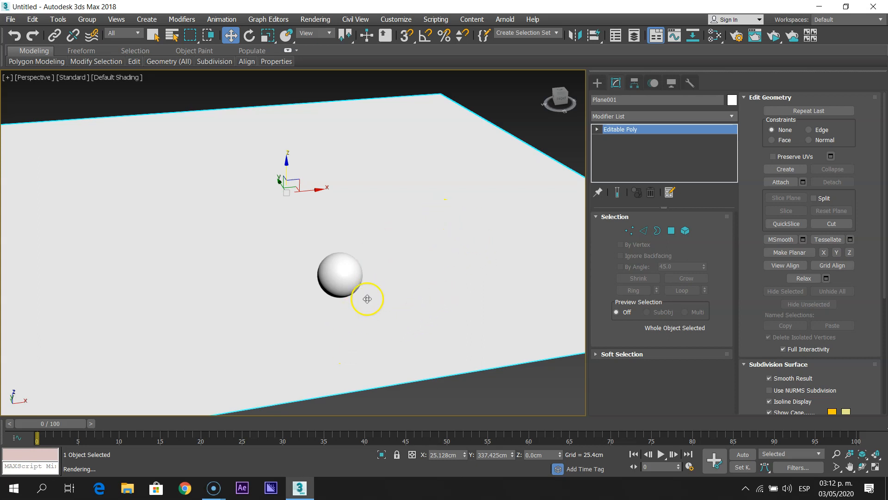
Open Render Setup and check the selected renderer among the available ones.
{"action": "key", "text": "F10"}
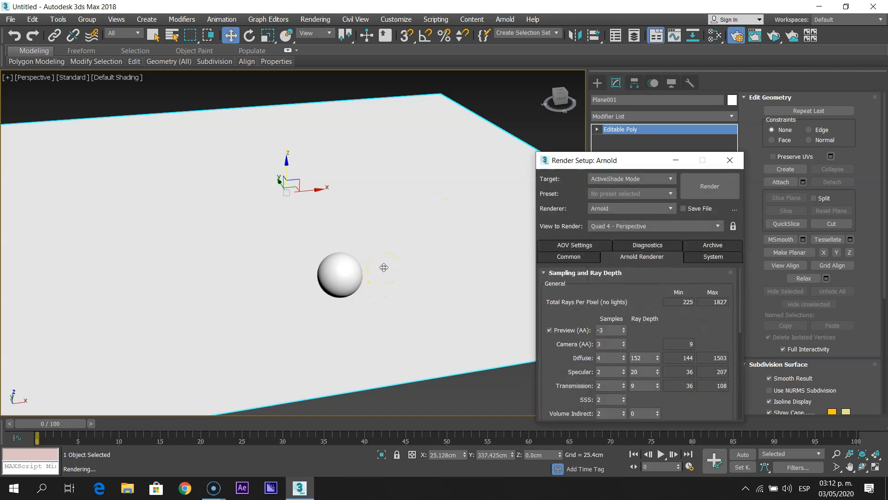
{"action": "left_click_drag", "start_coordinate": [625, 162], "coordinate": [166, 127]}
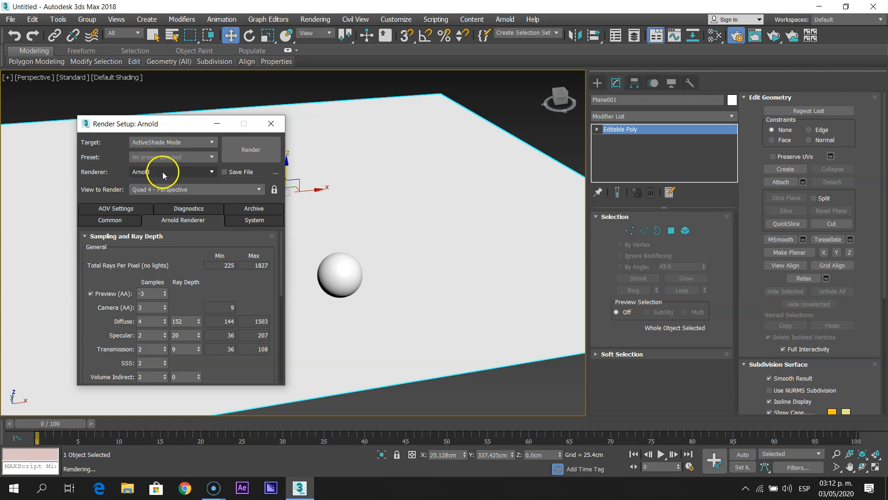
{"action": "left_click", "coordinate": [183, 171]}
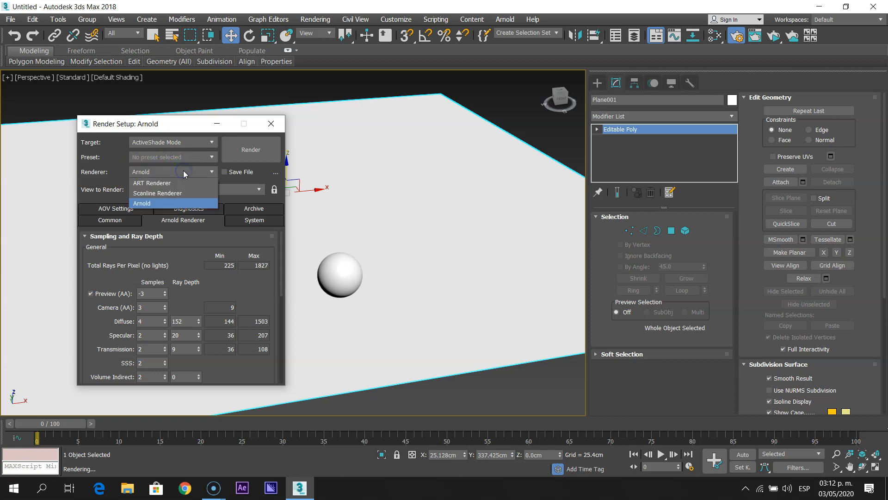
{"action": "left_click", "coordinate": [183, 172]}
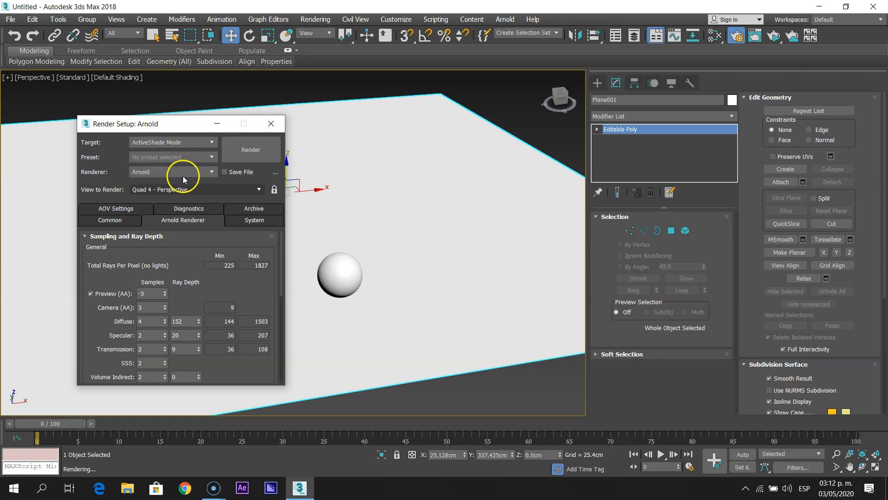
{"action": "left_click_drag", "start_coordinate": [194, 269], "coordinate": [195, 269]}
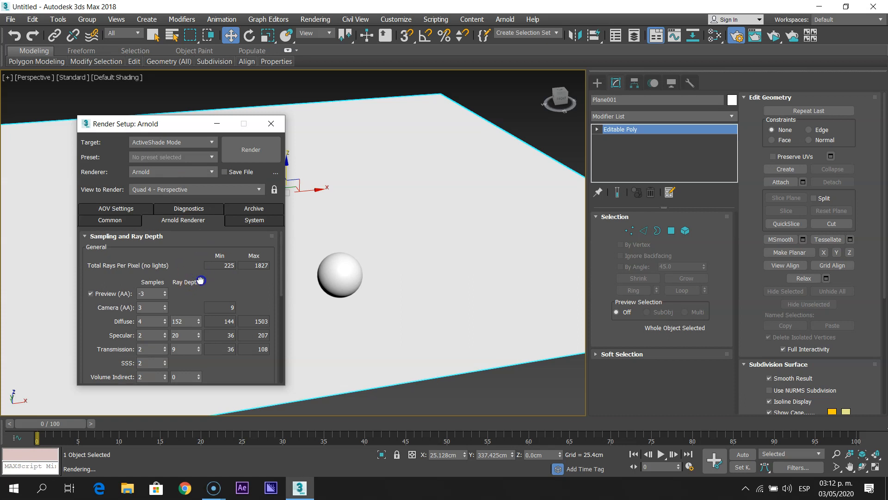
Examine the common render parameters, including the renderer assignments, and the AOV settings, and close Render Setup.
{"action": "left_click", "coordinate": [107, 220]}
{"action": "left_click", "coordinate": [202, 286]}
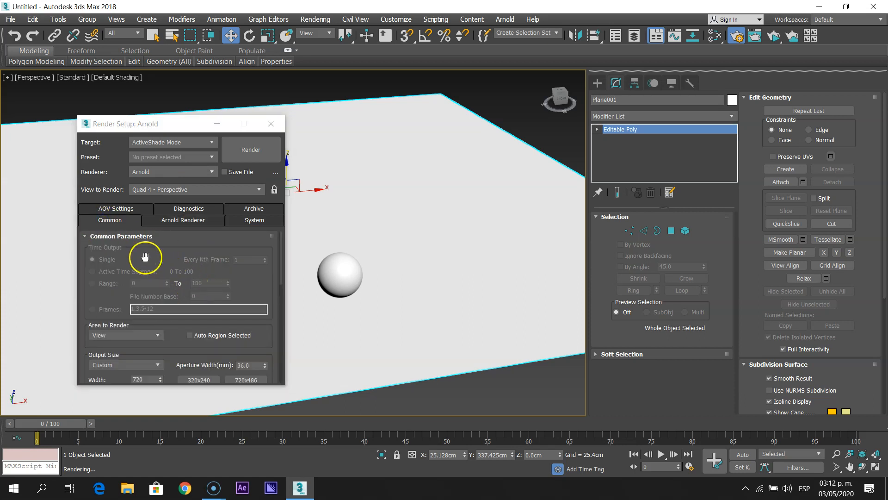
{"action": "scroll", "coordinate": [141, 253], "scroll_direction": "down", "scroll_amount": 2}
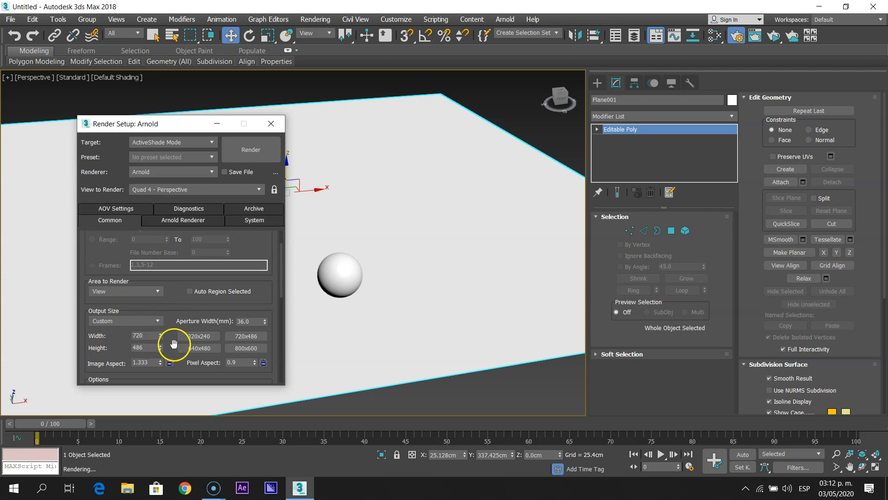
{"action": "scroll", "coordinate": [172, 315], "scroll_direction": "down", "scroll_amount": 4}
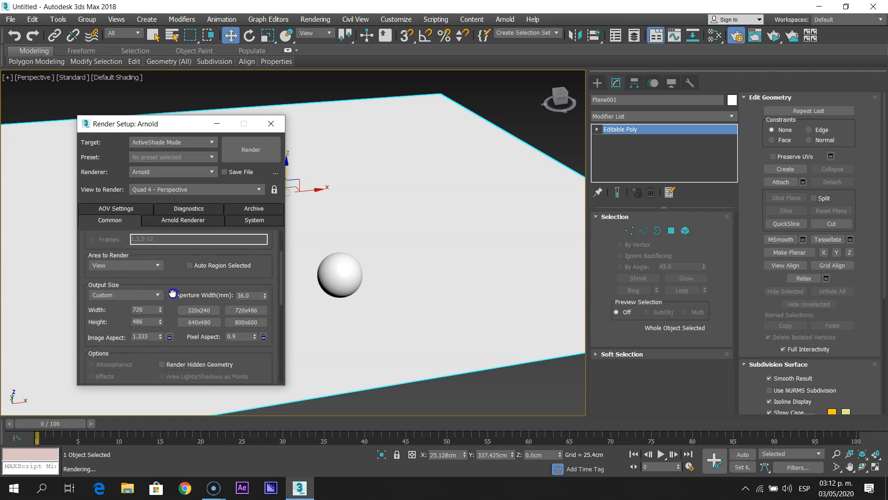
{"action": "left_click", "coordinate": [214, 330]}
{"action": "left_click", "coordinate": [214, 327]}
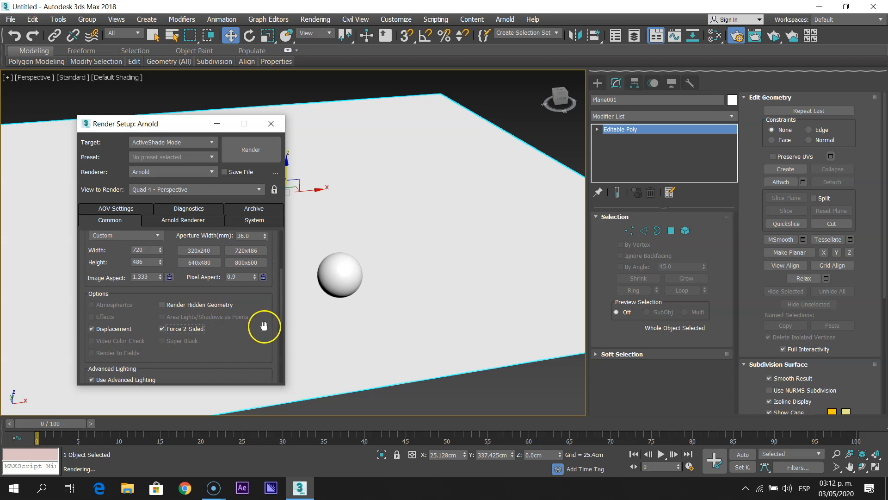
{"action": "left_click_drag", "start_coordinate": [281, 312], "coordinate": [279, 377]}
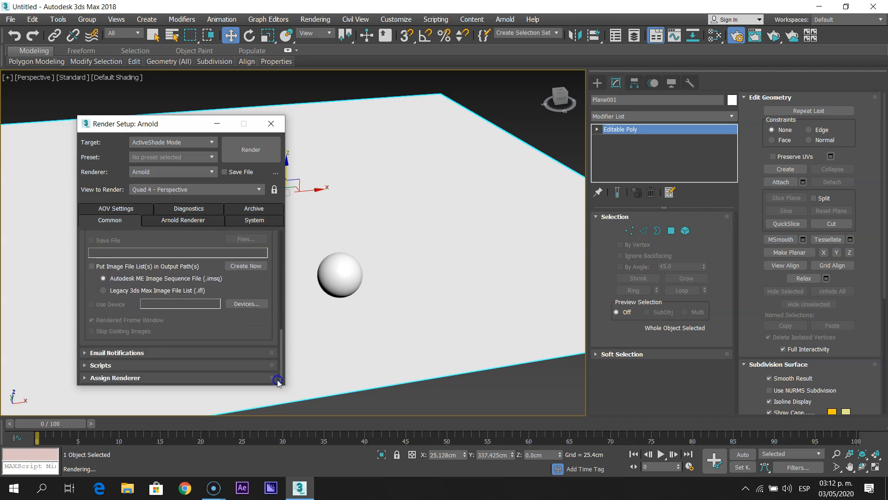
{"action": "left_click", "coordinate": [168, 379]}
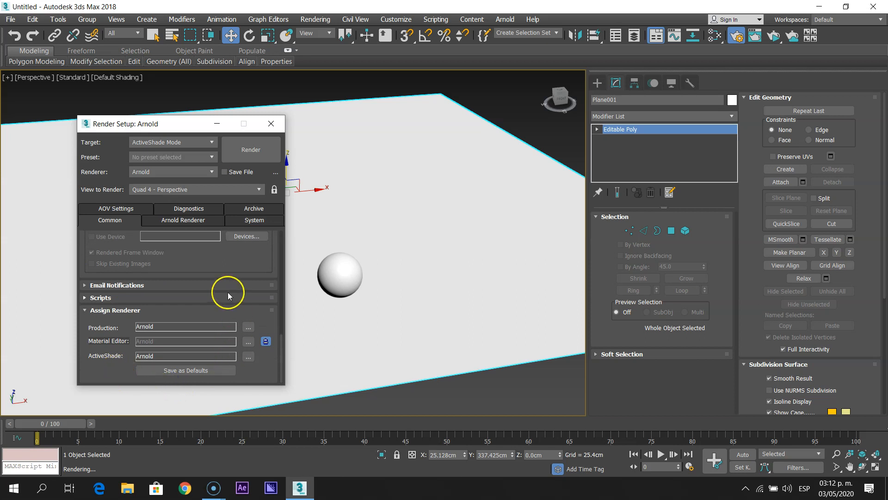
{"action": "left_click", "coordinate": [110, 210]}
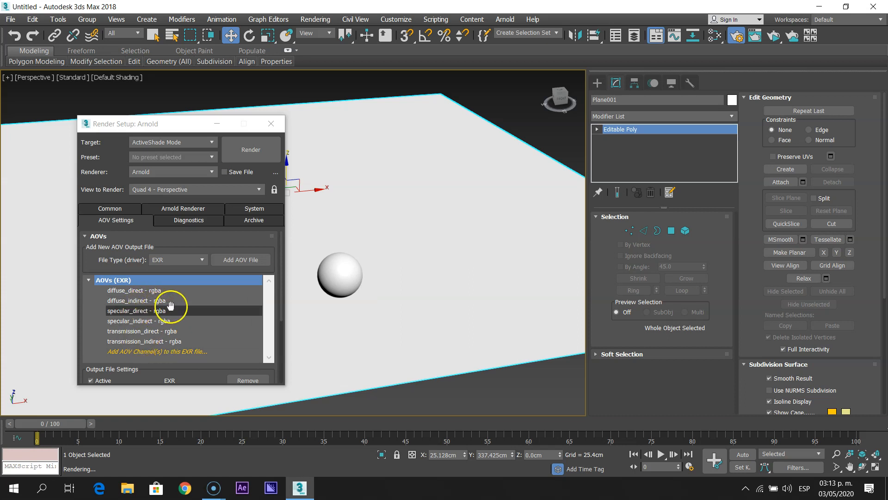
{"action": "left_click", "coordinate": [273, 124]}
Open the Slate Material Editor to examine the Physical Sun & Sky map node.
{"action": "middle_click_drag", "start_coordinate": [406, 214], "coordinate": [411, 232]}
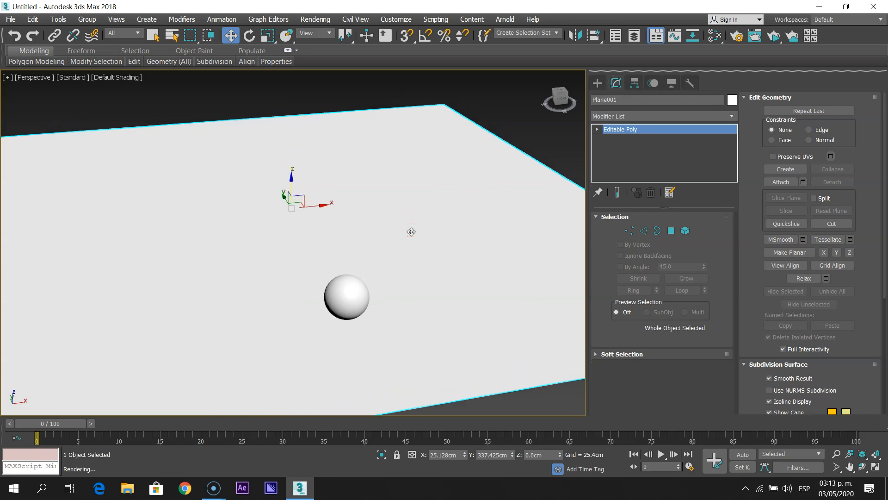
{"action": "middle_click_drag", "start_coordinate": [405, 235], "coordinate": [394, 239]}
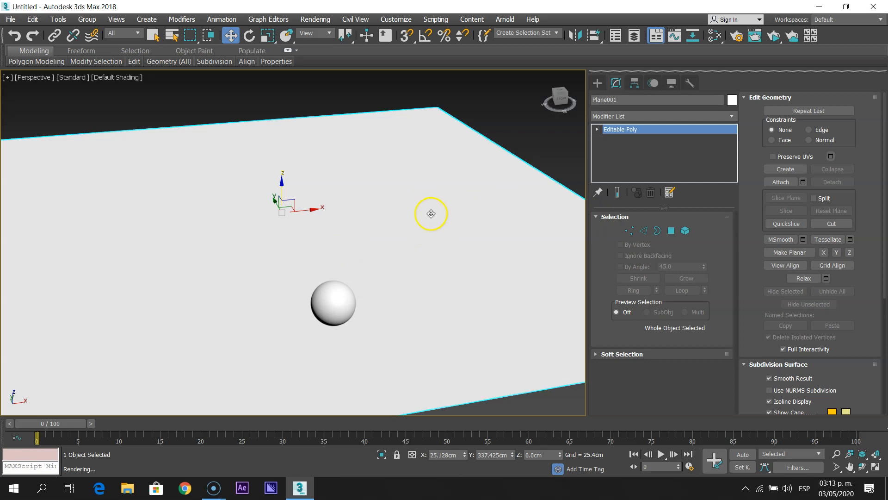
{"action": "key", "text": "m"}
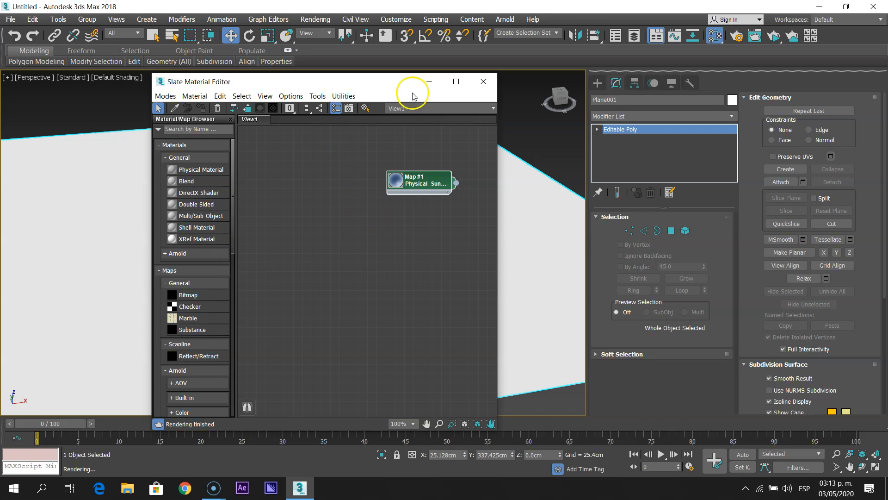
{"action": "left_click_drag", "start_coordinate": [398, 88], "coordinate": [291, 87]}
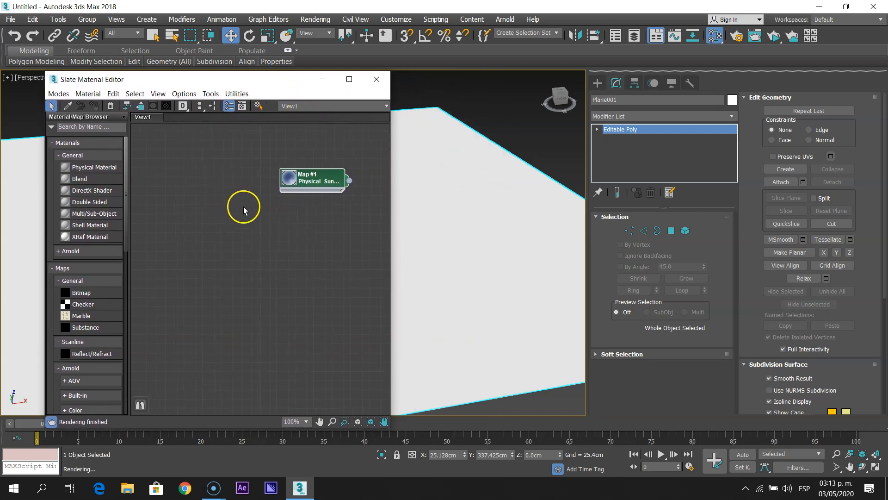
Turn off Process Background and Environment Maps for the physical camera exposure control, and close the environment settings and material editor.
{"action": "key", "text": "8"}
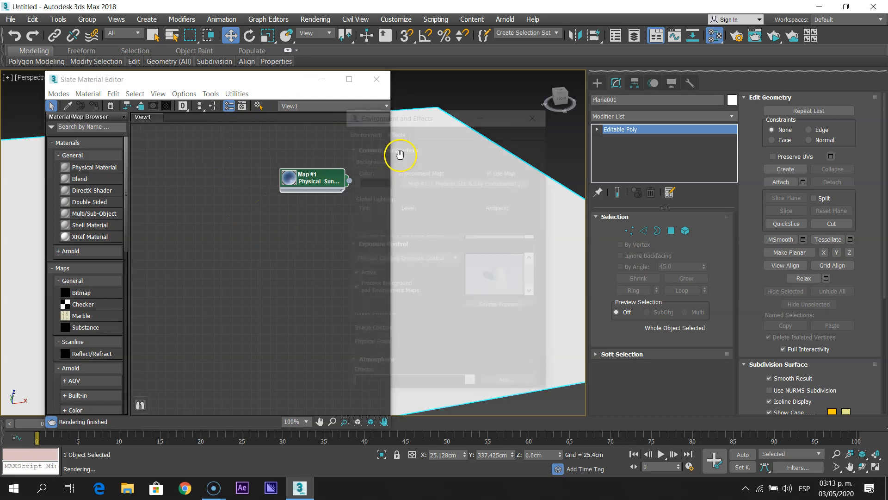
{"action": "left_click_drag", "start_coordinate": [442, 118], "coordinate": [468, 111]}
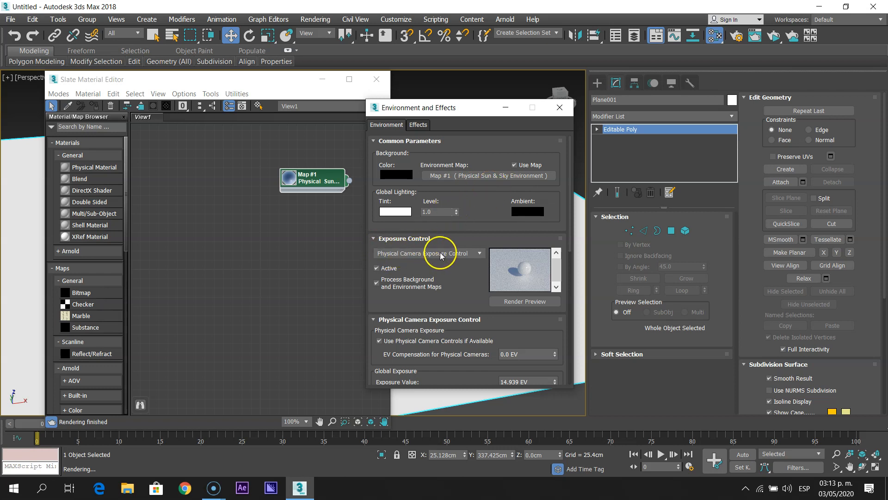
{"action": "left_click", "coordinate": [462, 279]}
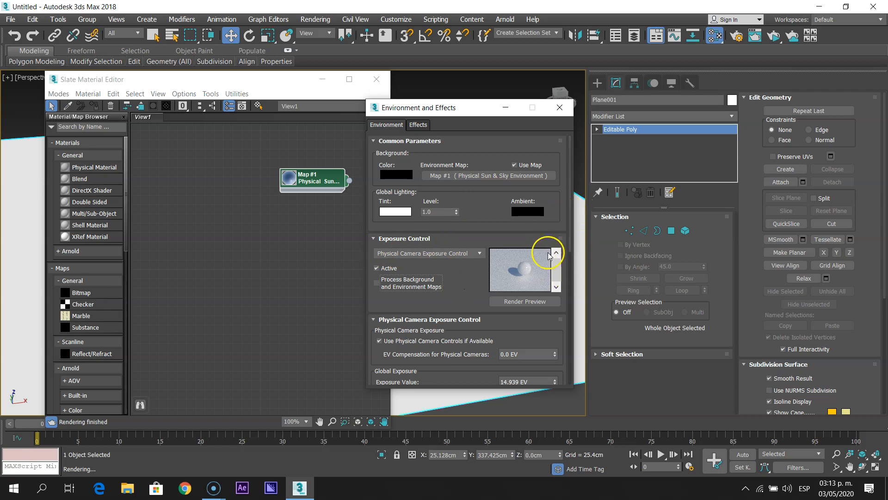
{"action": "left_click_drag", "start_coordinate": [571, 243], "coordinate": [570, 288]}
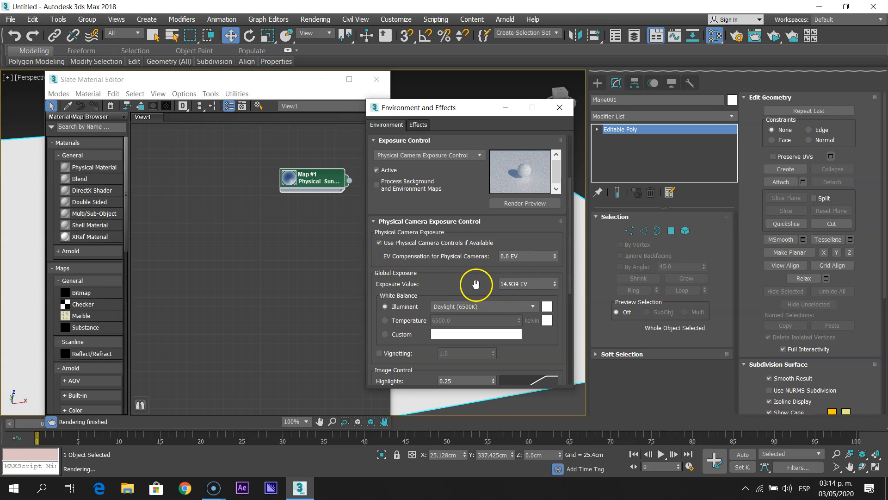
{"action": "left_click", "coordinate": [560, 109]}
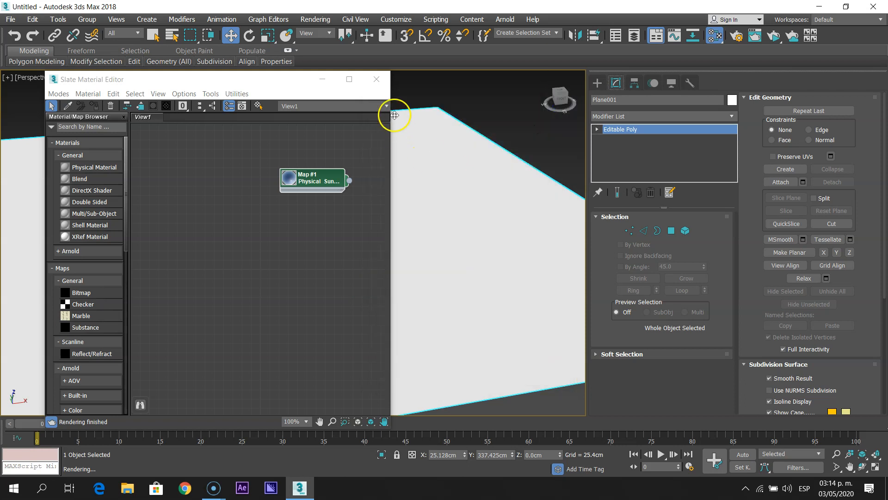
{"action": "left_click", "coordinate": [378, 78]}
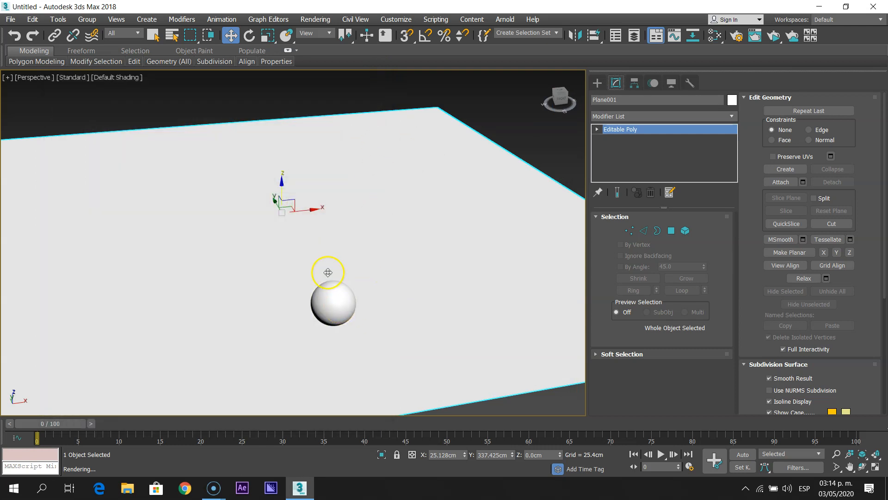
Copy the sphere twice along the X axis, placing the copies on either side at about X -70 cm and X 72 cm.
{"action": "left_click", "coordinate": [340, 302]}
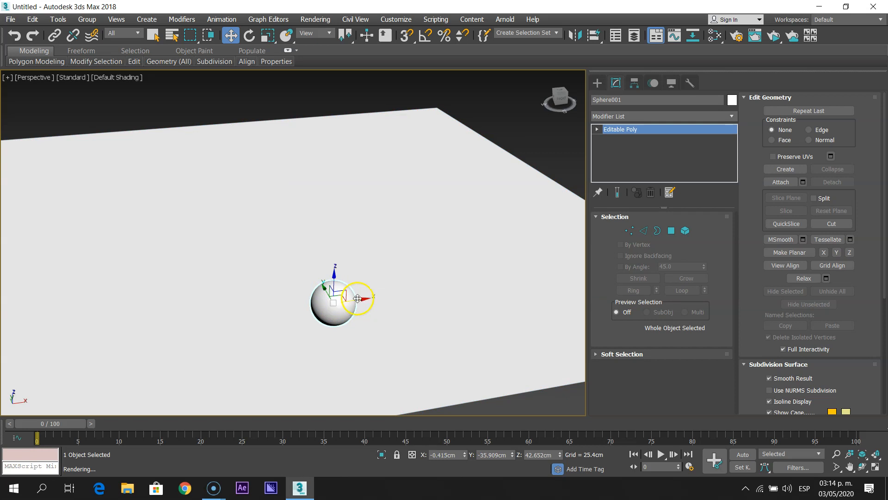
{"action": "left_click_drag", "start_coordinate": [359, 299], "coordinate": [303, 304], "text": "shift"}
{"action": "left_click", "coordinate": [443, 291]}
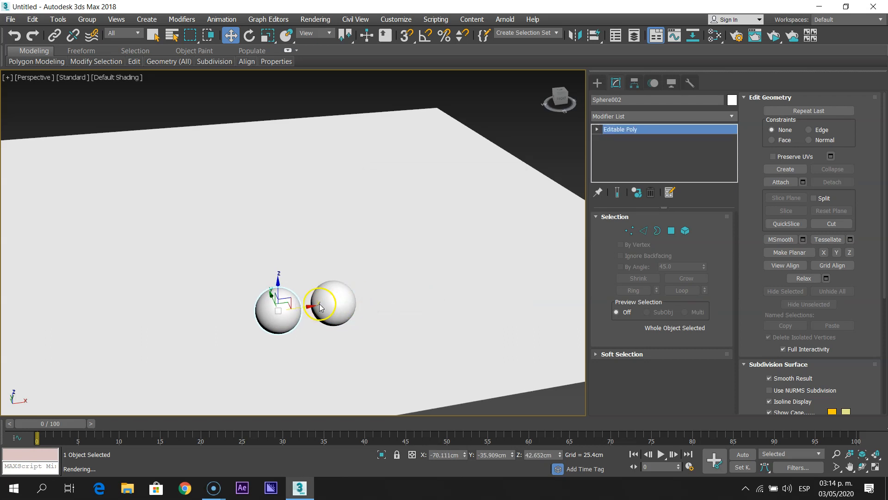
{"action": "left_click_drag", "start_coordinate": [310, 306], "coordinate": [418, 293], "text": "shift"}
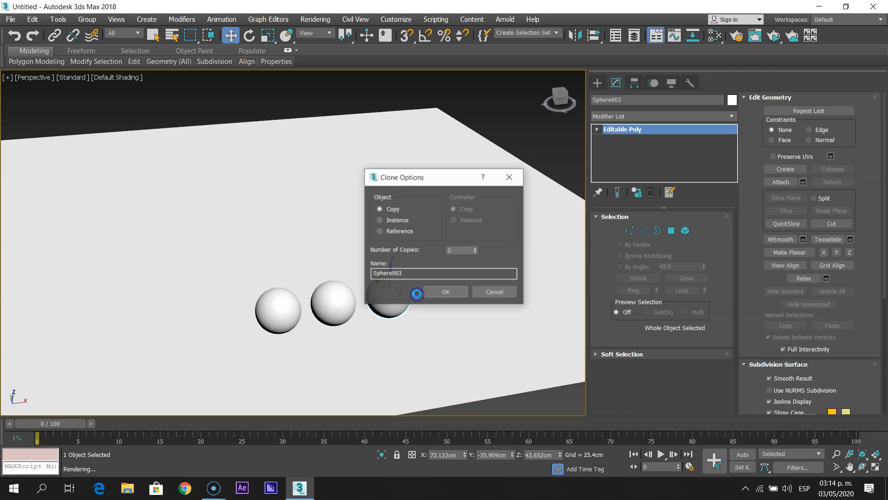
{"action": "left_click", "coordinate": [453, 294]}
Inspect the middle sphere's mesh in wireframe display and return the viewport to default shading.
{"action": "scroll", "coordinate": [359, 327], "scroll_direction": "up", "scroll_amount": 5}
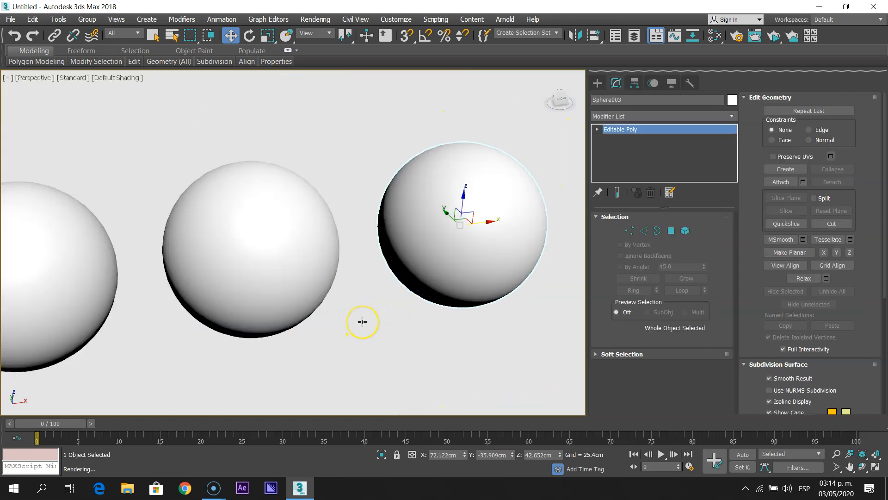
{"action": "middle_click_drag", "start_coordinate": [363, 319], "coordinate": [377, 314]}
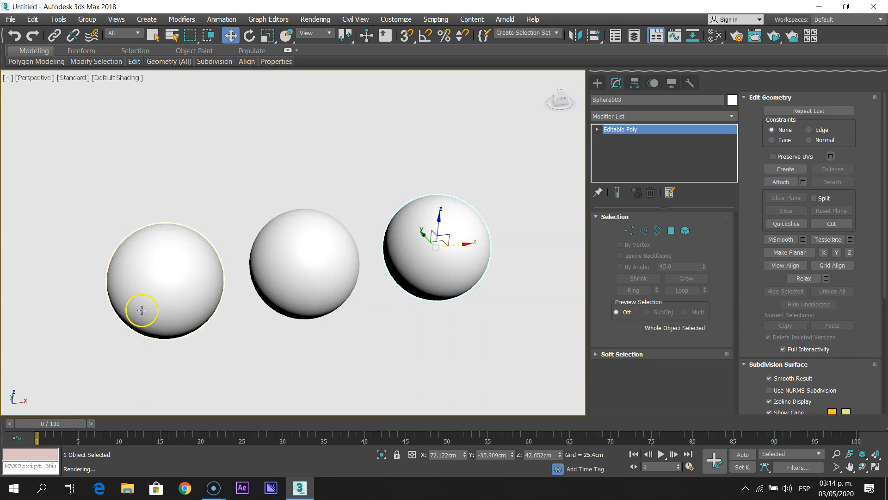
{"action": "middle_click_drag", "start_coordinate": [162, 273], "coordinate": [167, 271]}
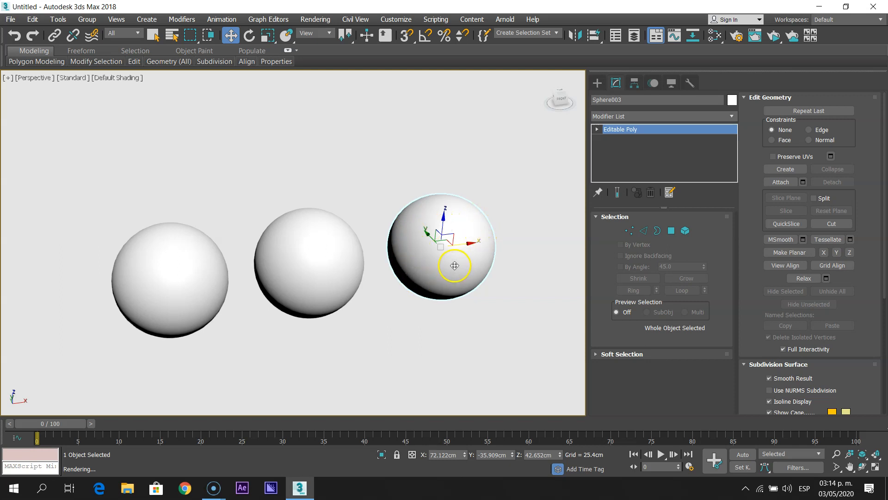
{"action": "left_click", "coordinate": [312, 264]}
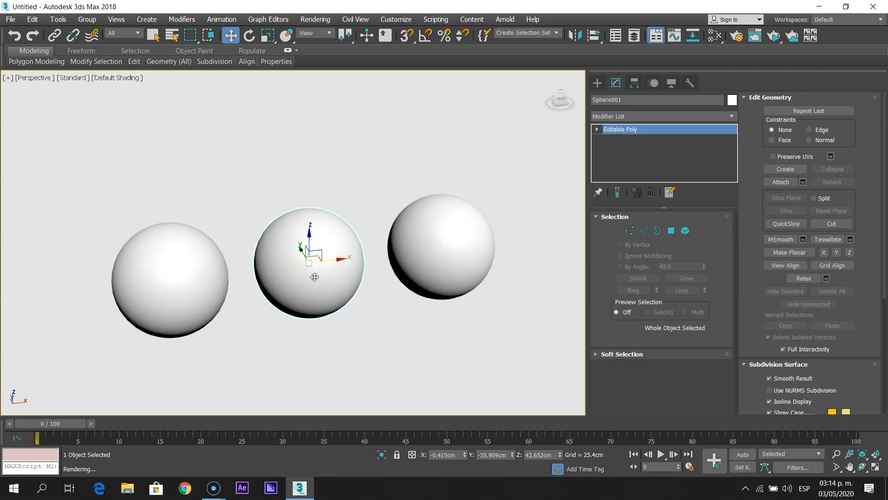
{"action": "key", "text": "F4"}
{"action": "key", "text": "F3"}
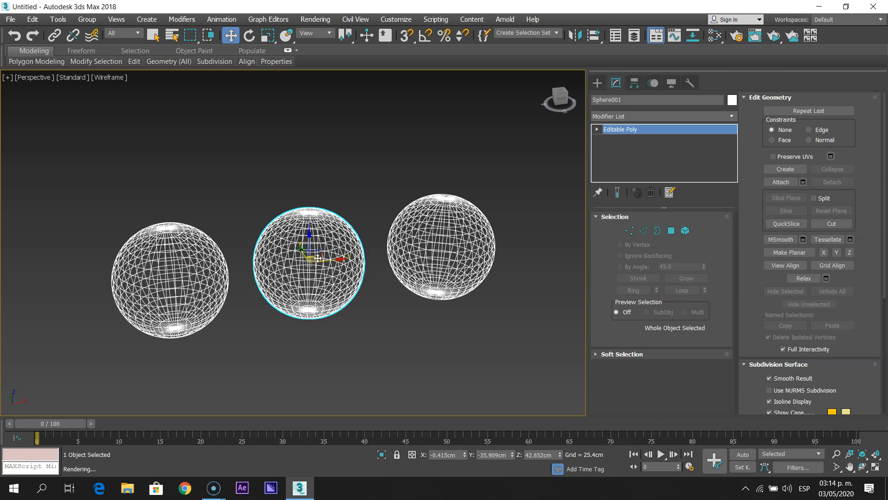
{"action": "key", "text": "F3"}
{"action": "scroll", "coordinate": [318, 259], "scroll_direction": "down", "scroll_amount": 3}
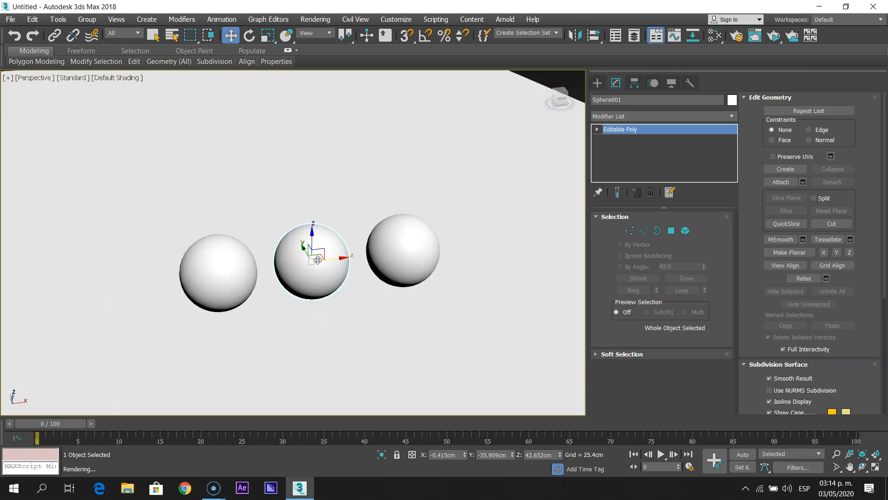
{"action": "middle_click_drag", "start_coordinate": [318, 260], "coordinate": [345, 248]}
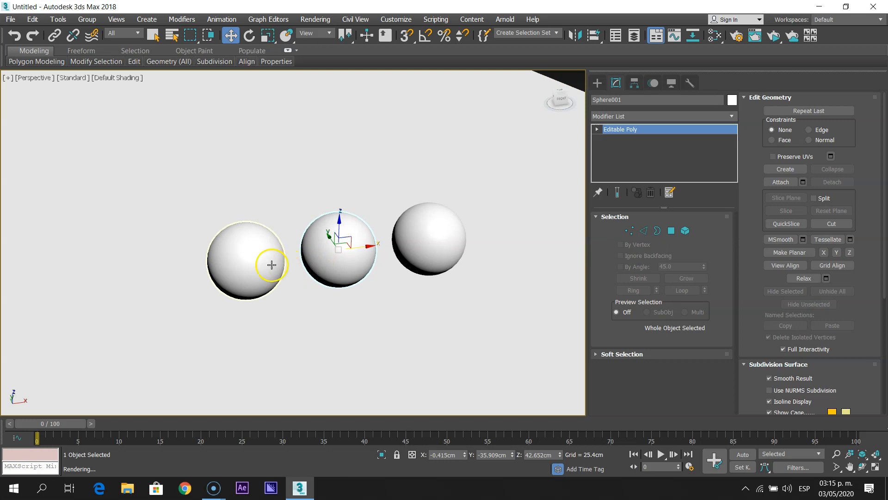
Select the leftmost sphere and open the Slate Material Editor, placing its window beside the other spheres.
{"action": "left_click", "coordinate": [269, 263]}
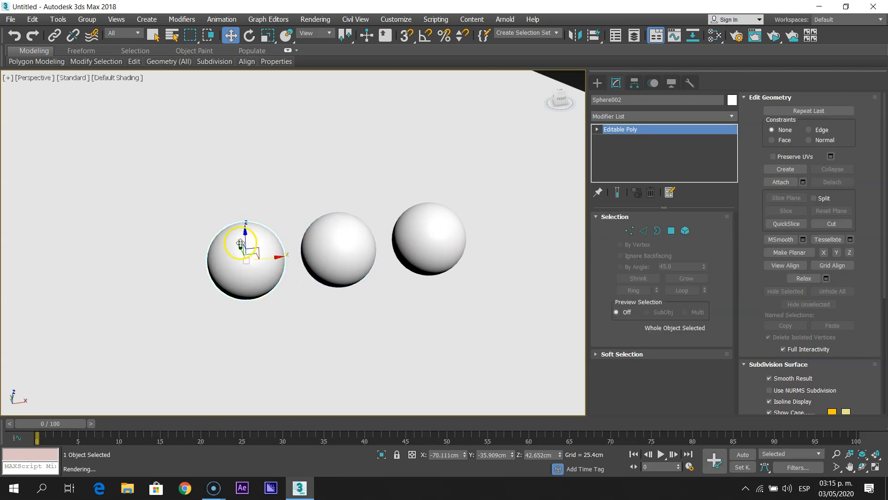
{"action": "scroll", "coordinate": [268, 259], "scroll_direction": "up", "scroll_amount": 5}
{"action": "middle_click_drag", "start_coordinate": [289, 242], "coordinate": [270, 238]}
{"action": "scroll", "coordinate": [268, 238], "scroll_direction": "down", "scroll_amount": 2}
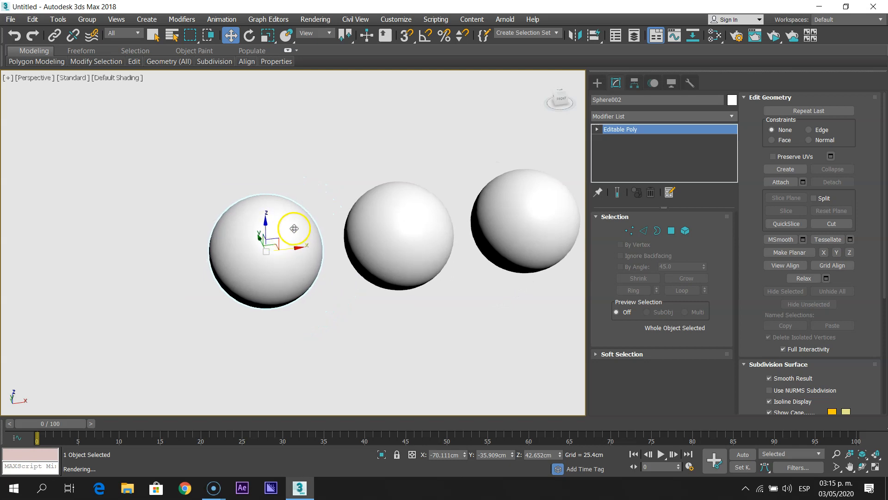
{"action": "left_click", "coordinate": [712, 37]}
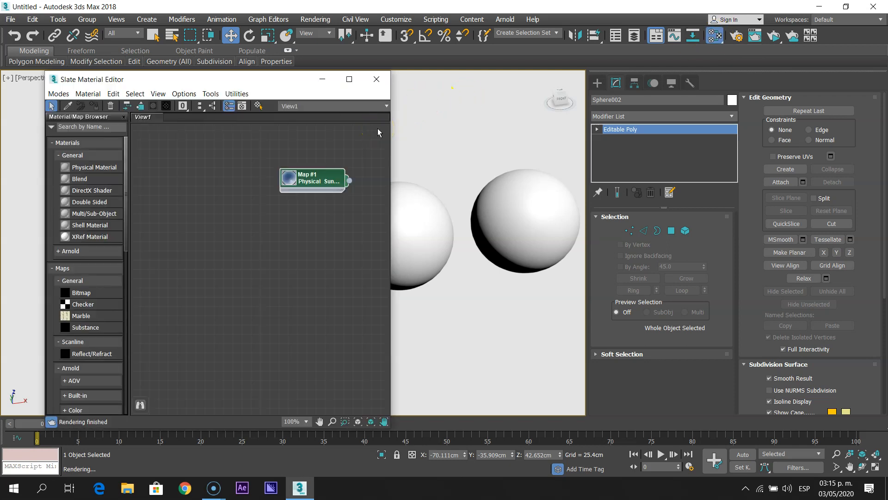
{"action": "left_click_drag", "start_coordinate": [198, 86], "coordinate": [191, 61]}
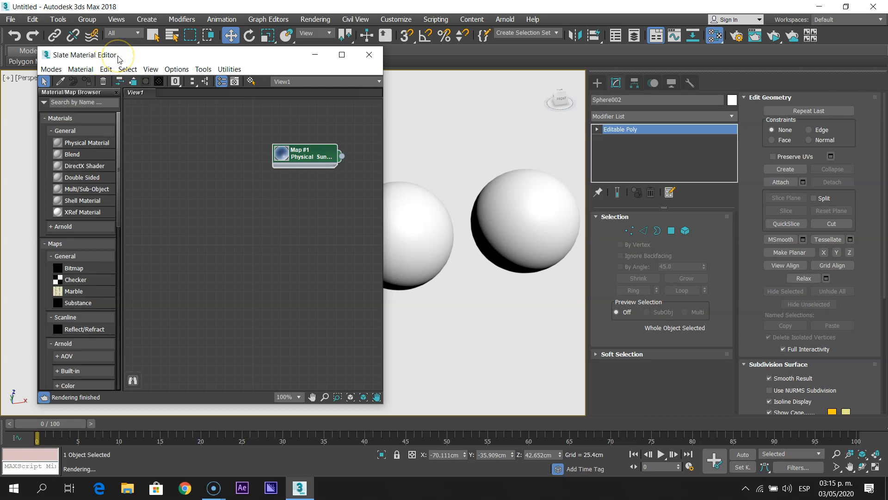
{"action": "left_click_drag", "start_coordinate": [118, 58], "coordinate": [124, 59]}
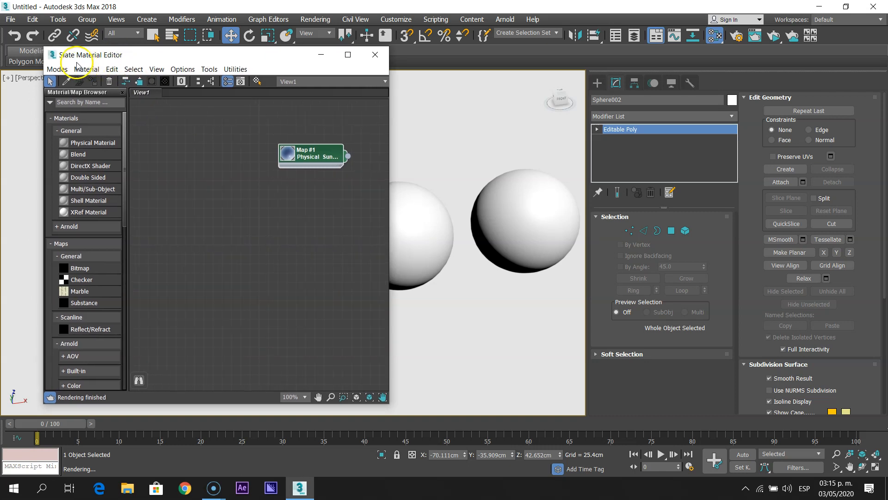
Switch to the Compact Material Editor and look through all of its material sample slots.
{"action": "left_click", "coordinate": [58, 69]}
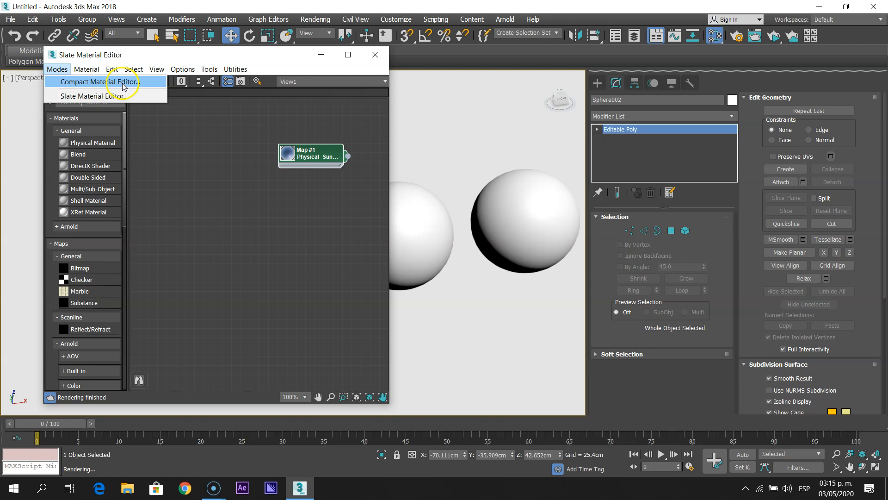
{"action": "left_click", "coordinate": [72, 84]}
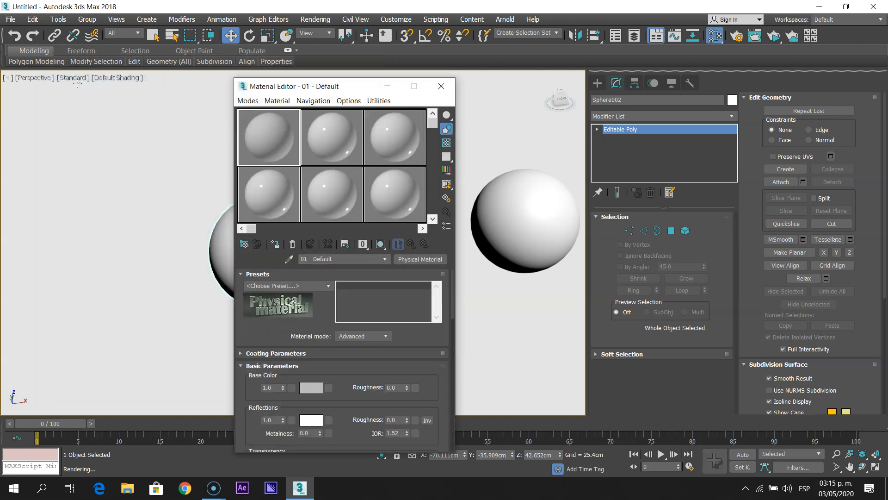
{"action": "left_click_drag", "start_coordinate": [347, 87], "coordinate": [185, 85]}
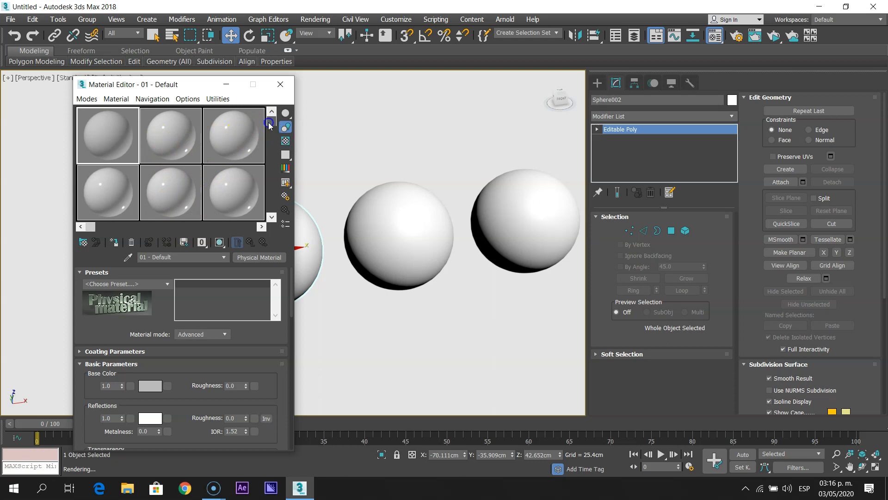
{"action": "left_click_drag", "start_coordinate": [270, 127], "coordinate": [270, 213]}
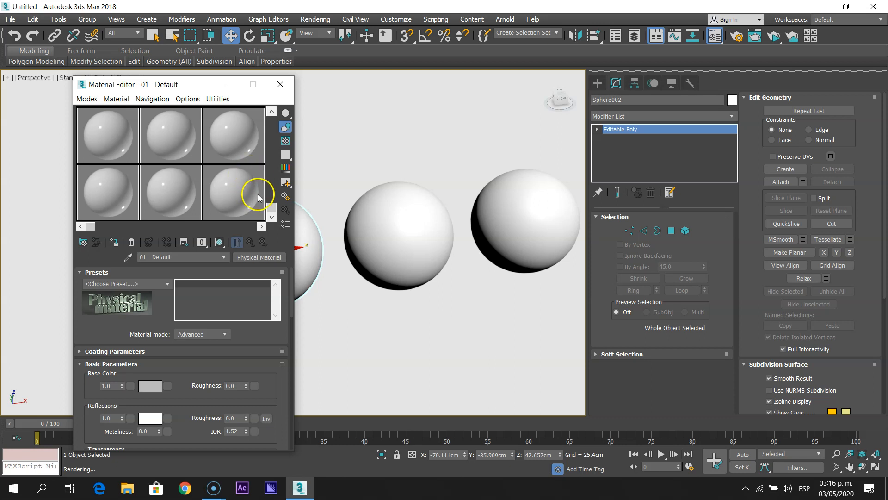
{"action": "left_click_drag", "start_coordinate": [270, 207], "coordinate": [266, 121]}
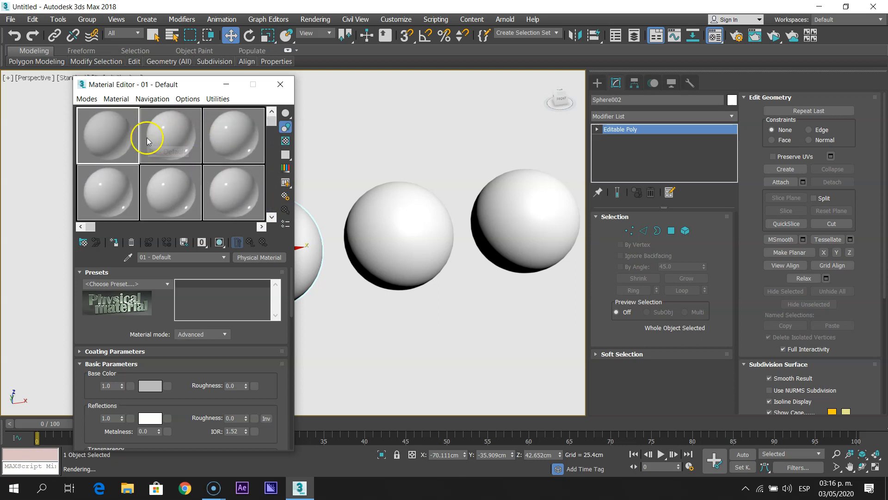
Switch the material editor back to Slate mode.
{"action": "left_click", "coordinate": [92, 99]}
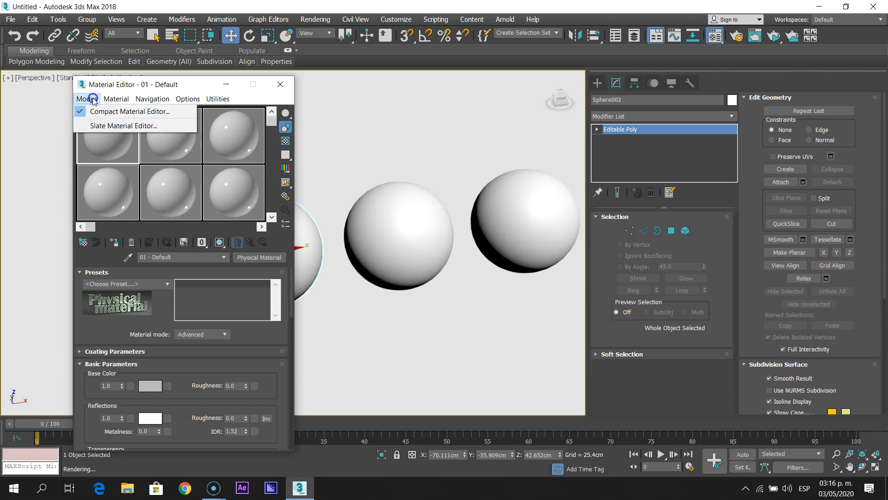
{"action": "left_click", "coordinate": [108, 127]}
{"action": "left_click", "coordinate": [136, 130]}
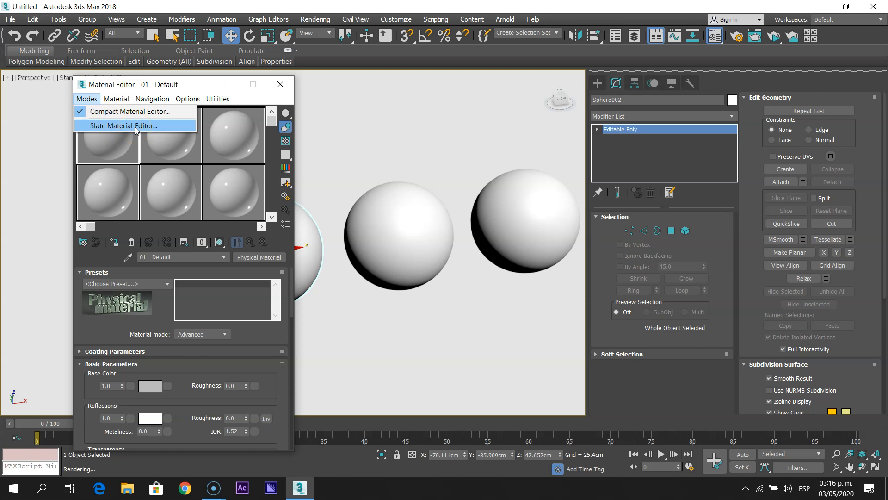
{"action": "left_click", "coordinate": [135, 130]}
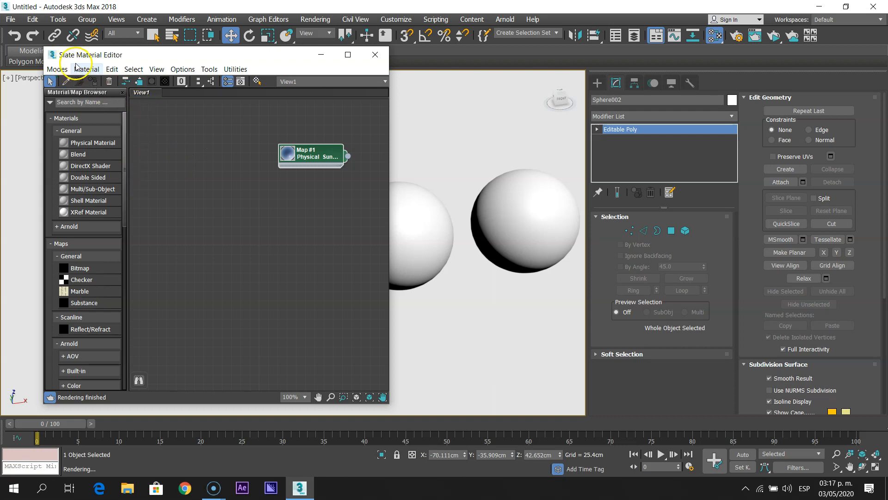
Create a second view with the default name in the Slate Material Editor, and return to View1.
{"action": "right_click", "coordinate": [145, 96]}
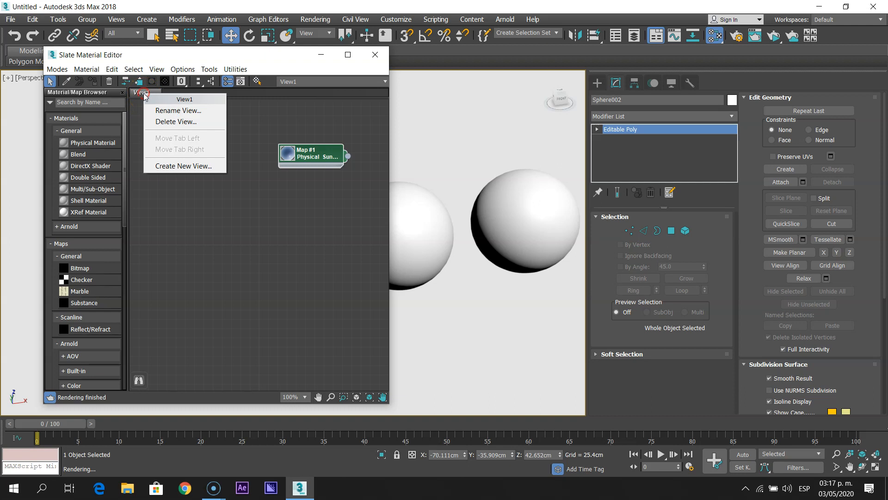
{"action": "left_click", "coordinate": [175, 166]}
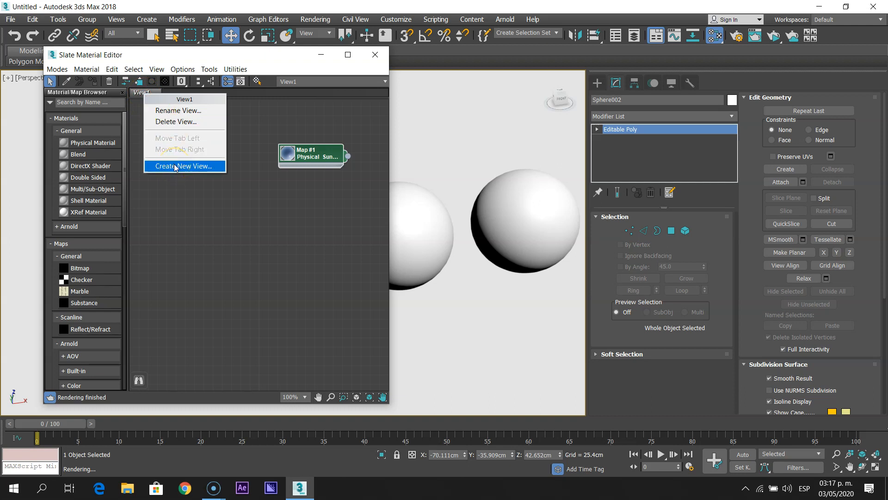
{"action": "left_click", "coordinate": [179, 180]}
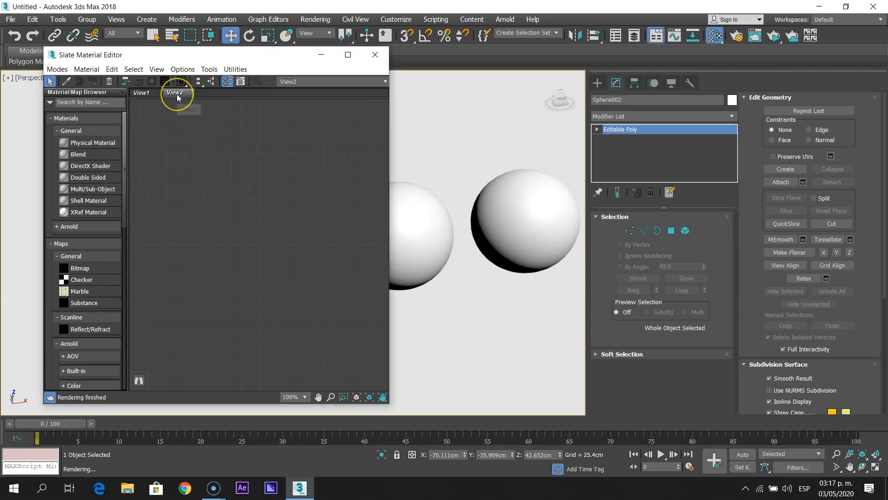
{"action": "left_click", "coordinate": [150, 94]}
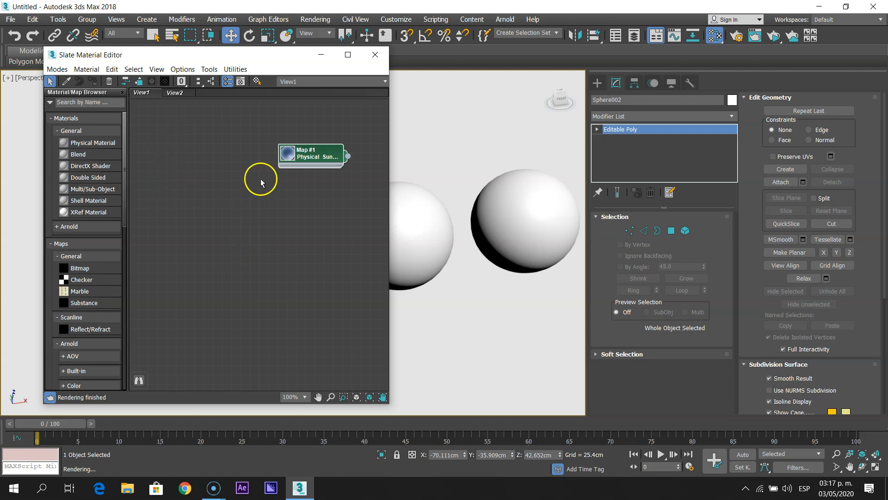
{"action": "left_click_drag", "start_coordinate": [229, 59], "coordinate": [226, 52]}
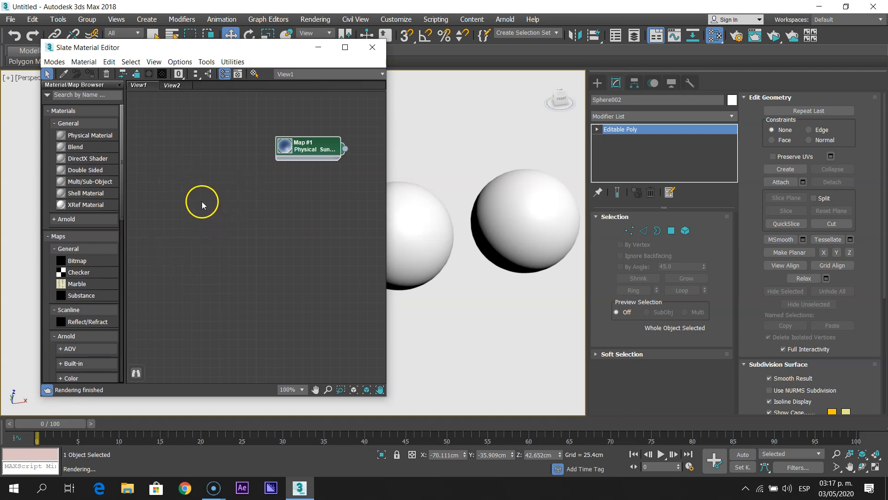
Add a Physical Material node to View1 and position it just below the Physical Sun & Sky map node.
{"action": "left_click", "coordinate": [93, 136]}
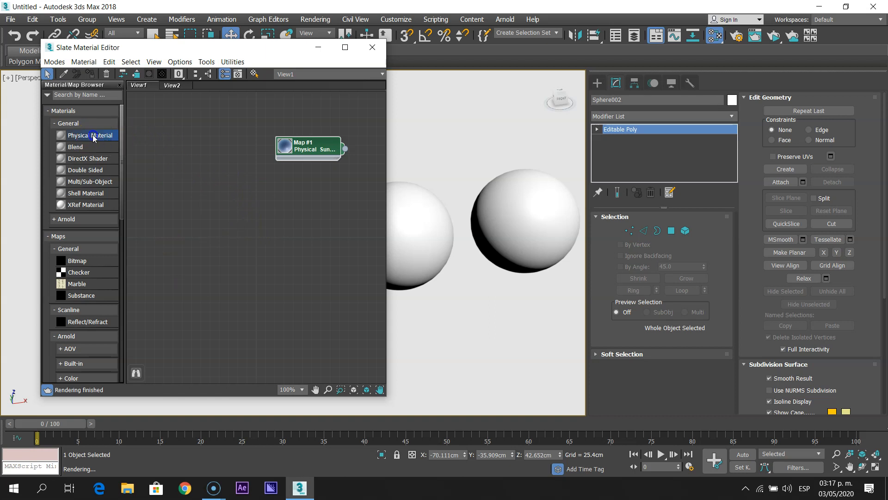
{"action": "left_click_drag", "start_coordinate": [116, 152], "coordinate": [191, 203]}
{"action": "left_click_drag", "start_coordinate": [278, 210], "coordinate": [284, 176]}
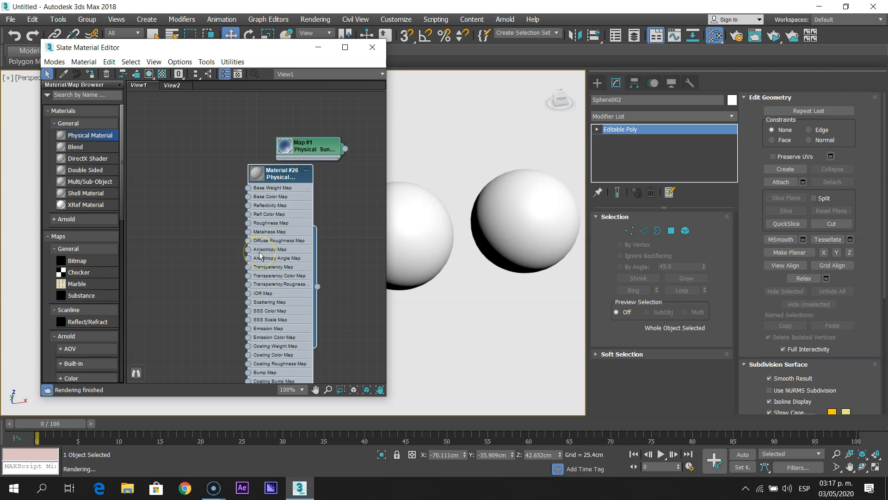
{"action": "left_click", "coordinate": [267, 236]}
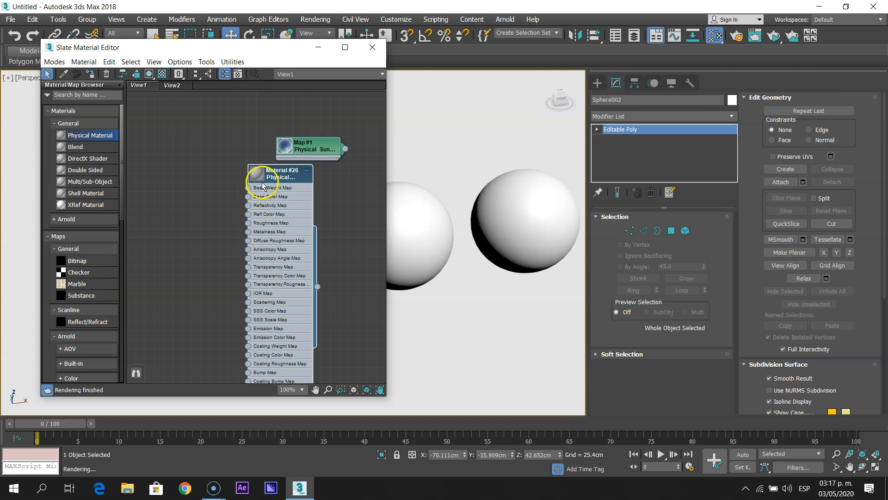
{"action": "left_click_drag", "start_coordinate": [268, 173], "coordinate": [269, 164]}
{"action": "left_click", "coordinate": [267, 193]}
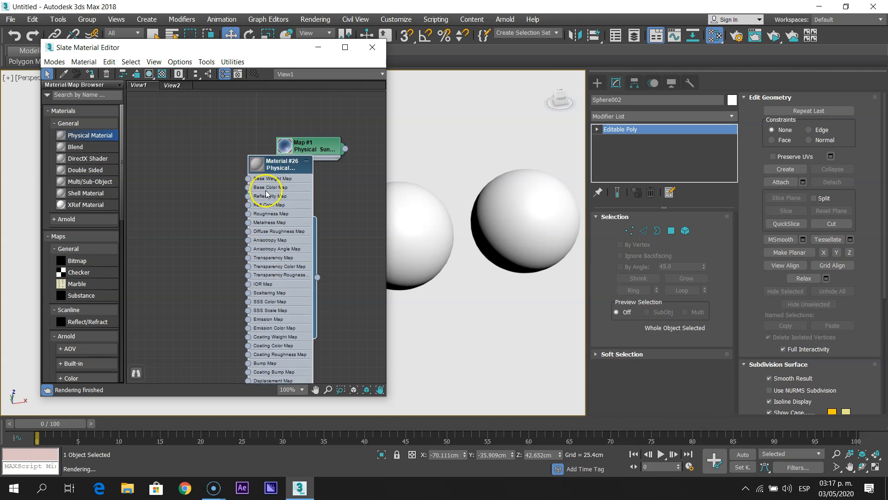
Enlarge the preview sample of the Physical Material node and move the node higher in the view.
{"action": "scroll", "coordinate": [266, 192], "scroll_direction": "up", "scroll_amount": 2}
{"action": "left_click", "coordinate": [258, 165]}
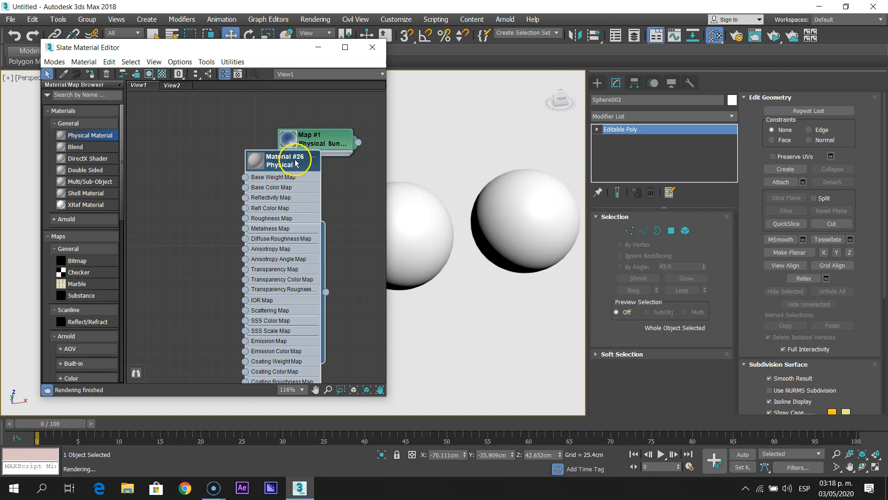
{"action": "double_click", "coordinate": [258, 161]}
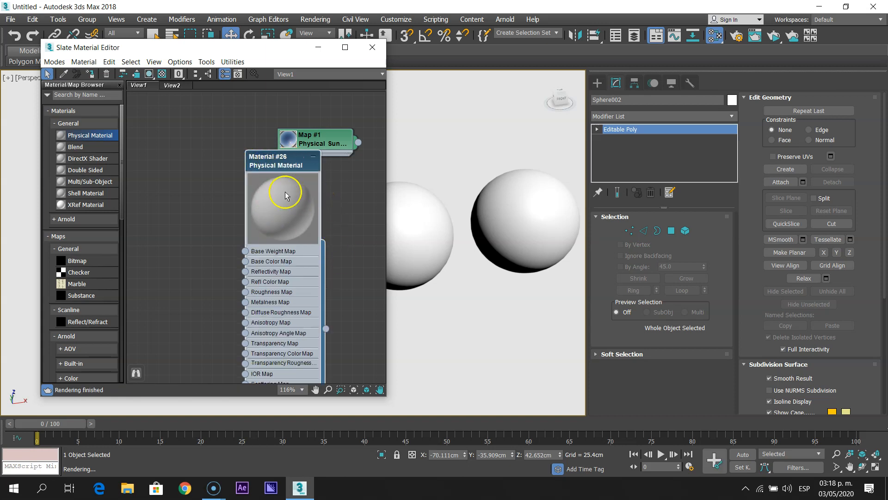
{"action": "left_click_drag", "start_coordinate": [284, 160], "coordinate": [273, 129]}
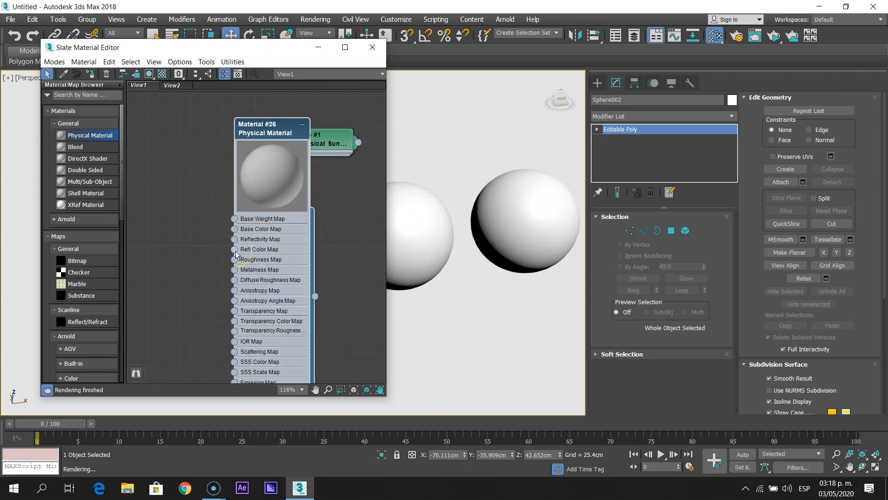
Shift the Physical Material node aside in View1 and move the Slate Material Editor away from the spheres.
{"action": "left_click_drag", "start_coordinate": [272, 129], "coordinate": [250, 118]}
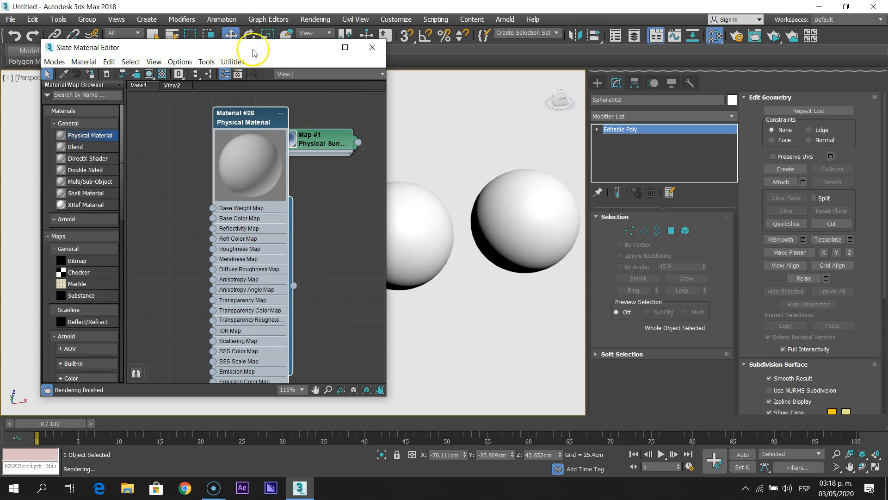
{"action": "left_click_drag", "start_coordinate": [253, 52], "coordinate": [208, 52]}
{"action": "scroll", "coordinate": [403, 206], "scroll_direction": "down", "scroll_amount": 4}
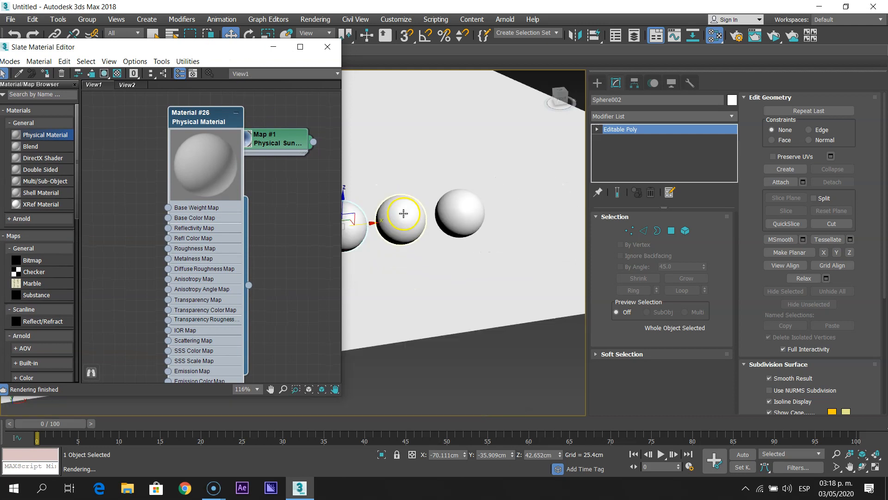
{"action": "scroll", "coordinate": [398, 227], "scroll_direction": "down", "scroll_amount": 2}
{"action": "scroll", "coordinate": [390, 242], "scroll_direction": "up", "scroll_amount": 8}
{"action": "middle_click_drag", "start_coordinate": [298, 173], "coordinate": [286, 191]}
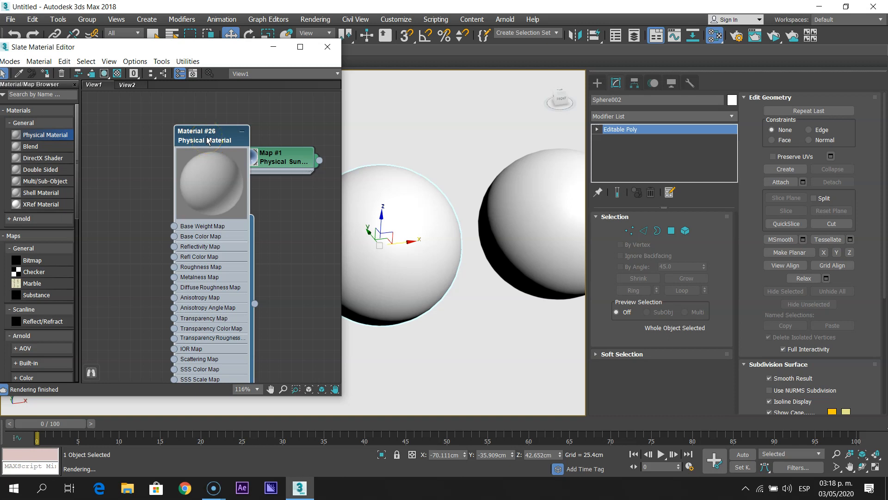
Turn on the realistic viewport display for the Physical Material.
{"action": "right_click", "coordinate": [207, 140]}
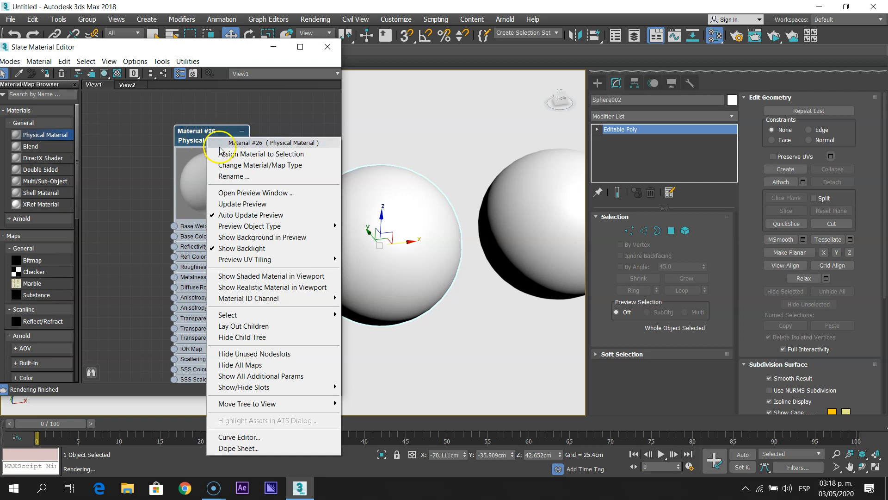
{"action": "left_click", "coordinate": [248, 287]}
{"action": "left_click", "coordinate": [213, 116]}
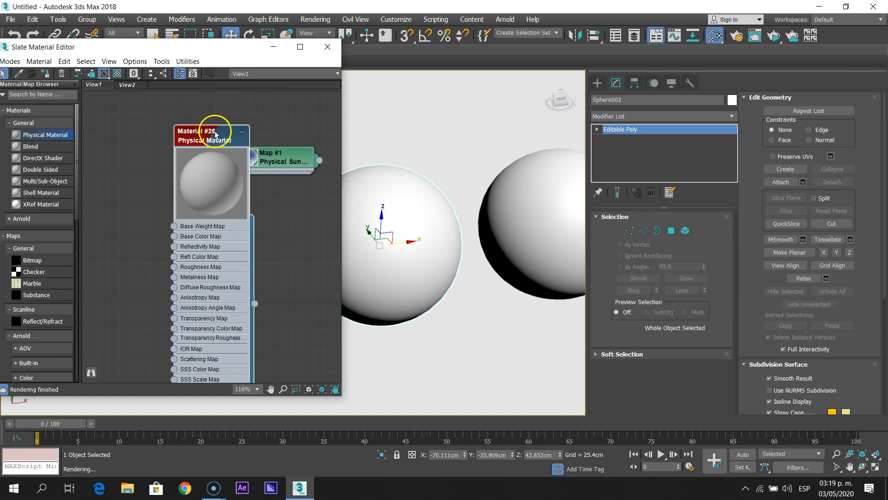
{"action": "right_click", "coordinate": [215, 132]}
{"action": "left_click", "coordinate": [217, 117]}
{"action": "left_click", "coordinate": [167, 176]}
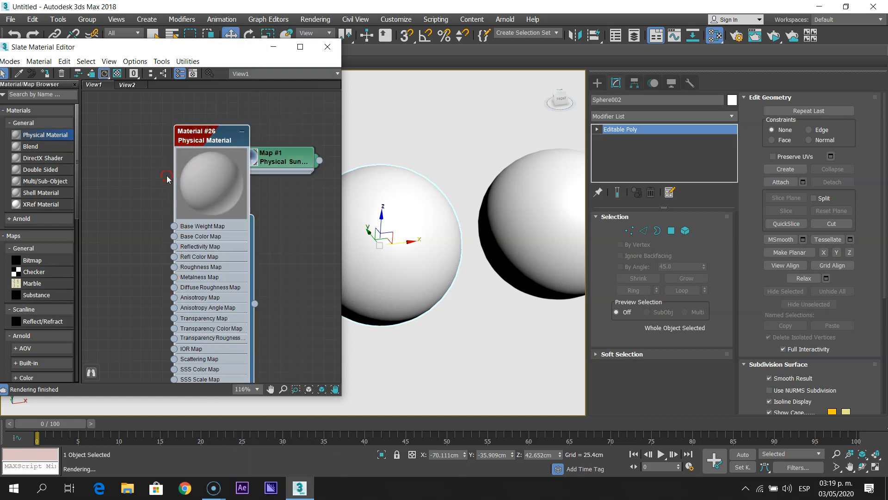
Open the Physical Material's parameters and float them as a separate window beside the node view.
{"action": "double_click", "coordinate": [206, 137]}
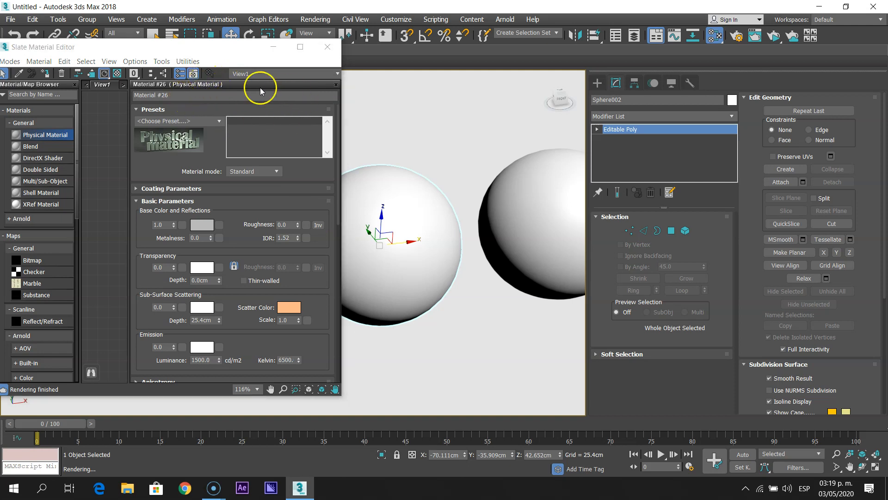
{"action": "left_click_drag", "start_coordinate": [194, 85], "coordinate": [281, 87]}
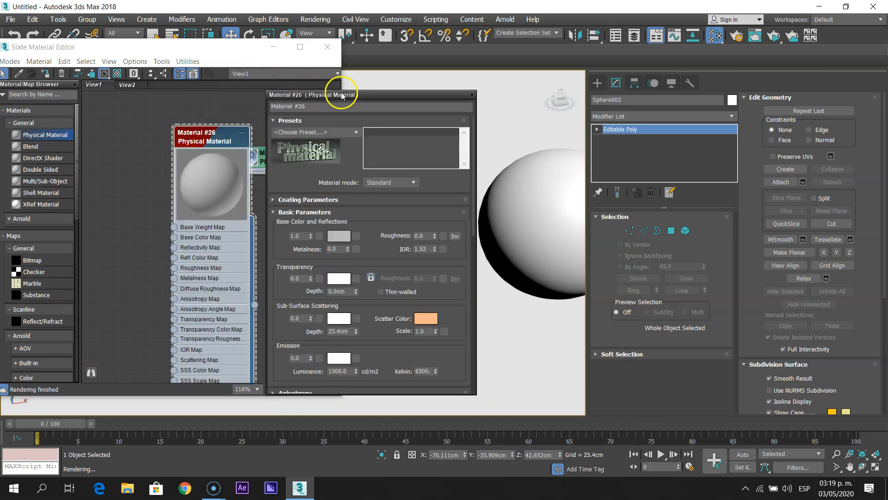
{"action": "left_click_drag", "start_coordinate": [372, 94], "coordinate": [438, 95]}
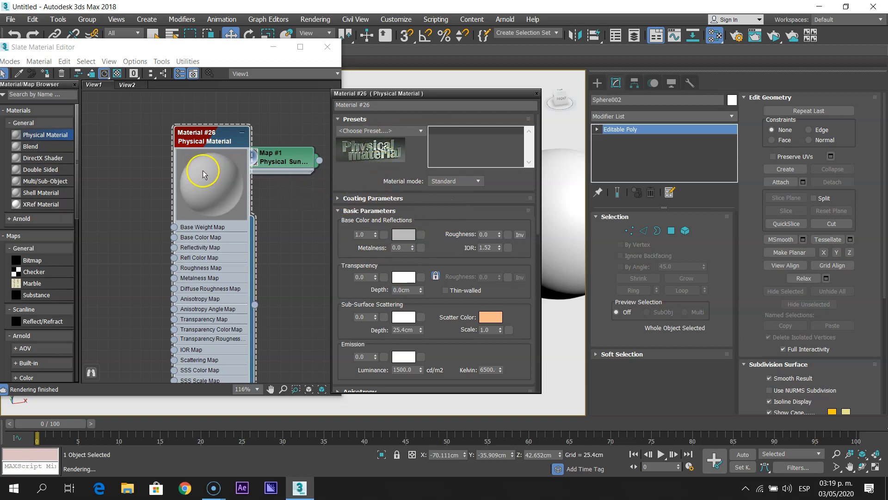
Rename the Physical Material to Acero and set its material mode to Advanced.
{"action": "left_click_drag", "start_coordinate": [382, 109], "coordinate": [291, 99]}
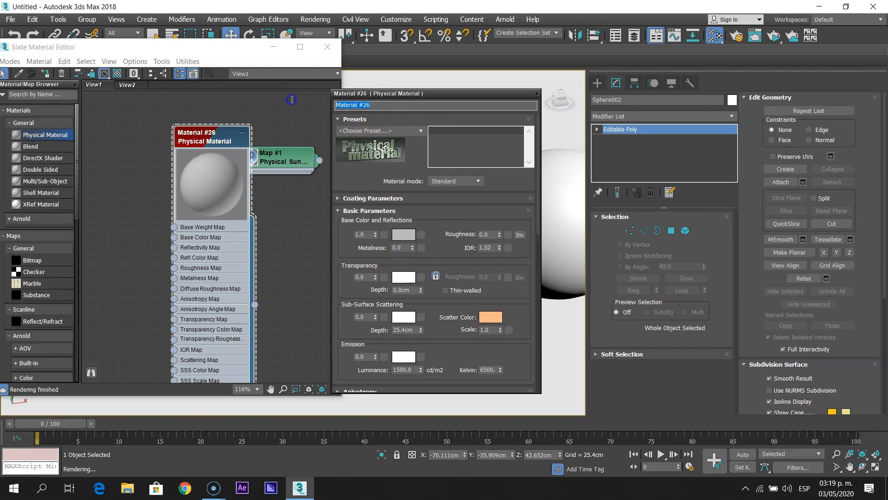
{"action": "type", "text": "Acero"}
{"action": "left_click", "coordinate": [375, 178]}
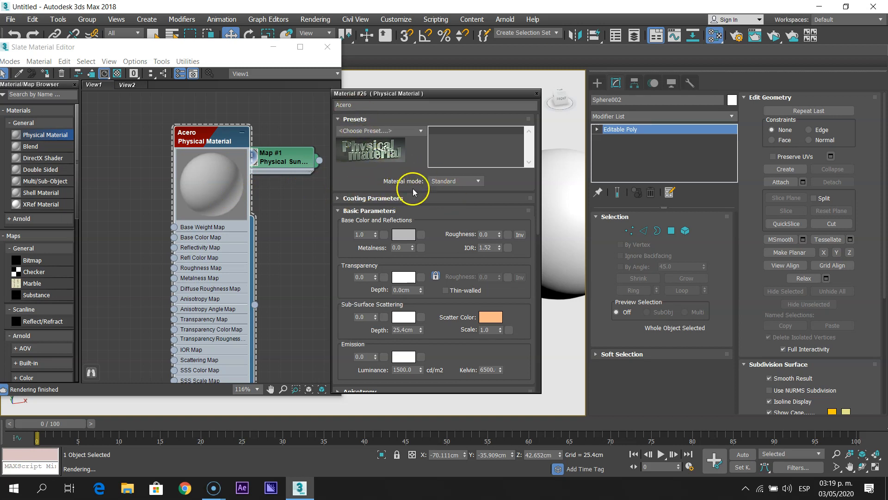
{"action": "left_click", "coordinate": [445, 181]}
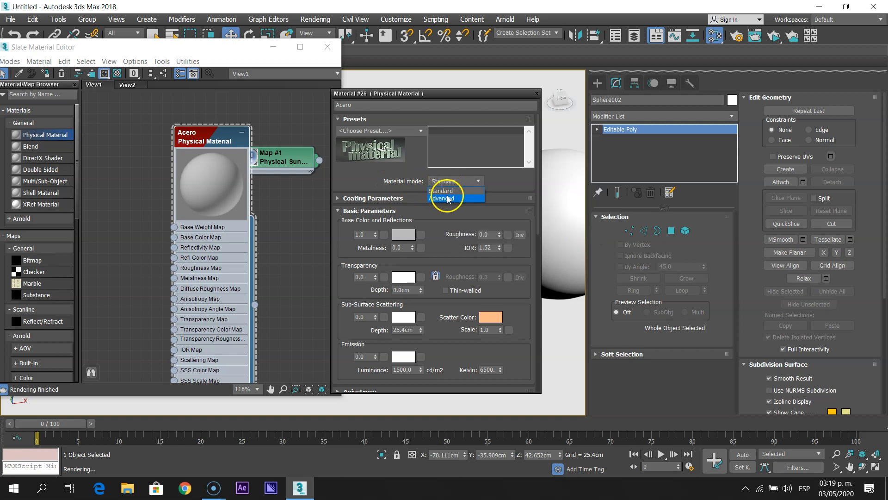
{"action": "left_click", "coordinate": [447, 198]}
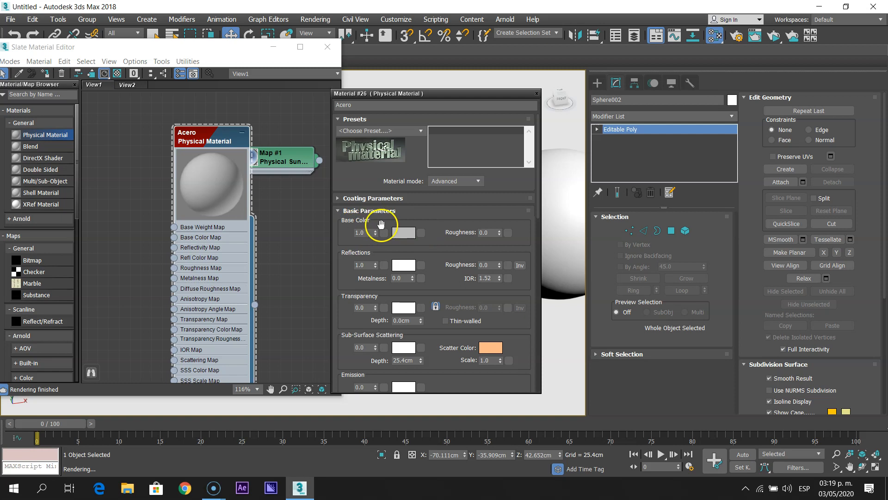
Change Acero's base color to cyan with hue 0.505, saturation 0.877 and value 0.71.
{"action": "left_click", "coordinate": [404, 232]}
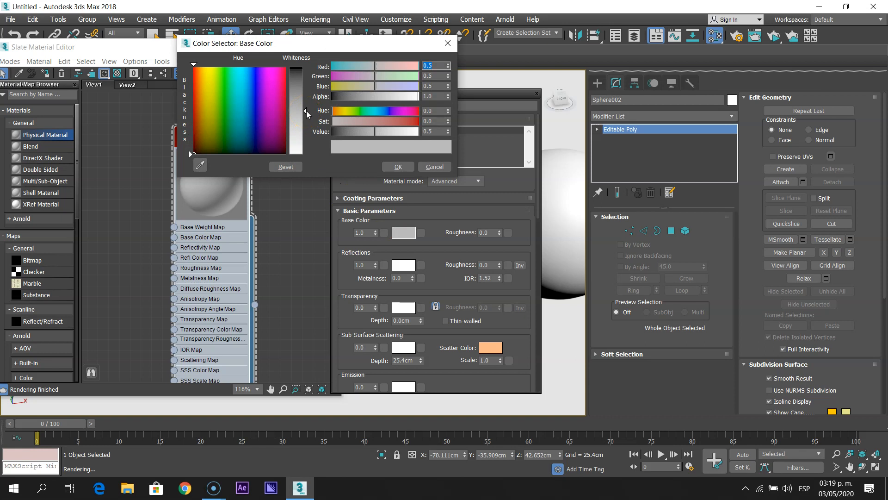
{"action": "left_click", "coordinate": [240, 118]}
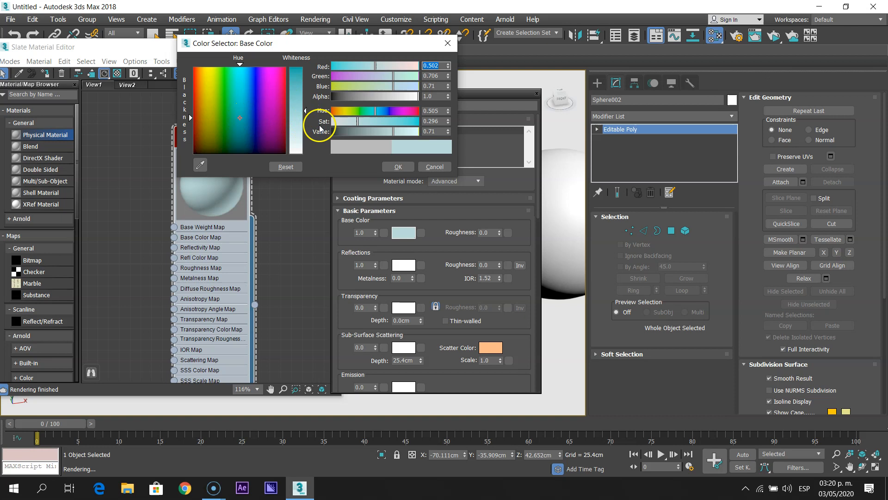
{"action": "left_click", "coordinate": [407, 121]}
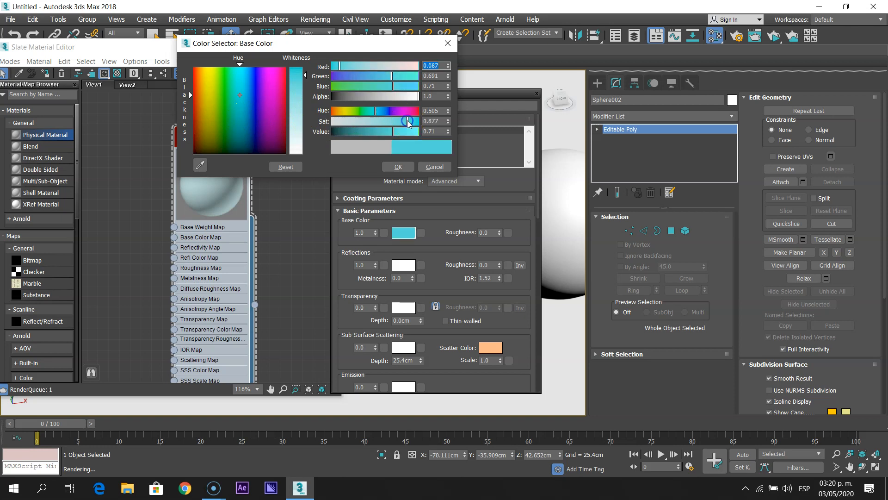
{"action": "left_click", "coordinate": [398, 166]}
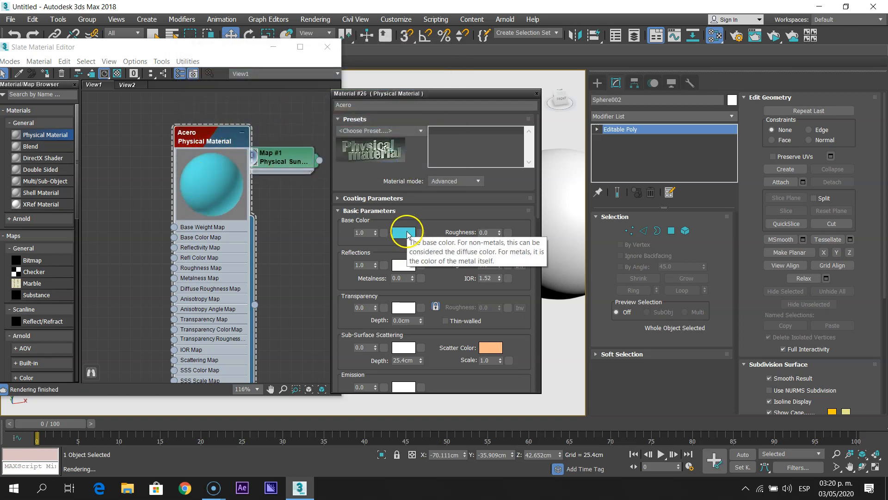
Change Acero's base color to a dark blue-grey with saturation 0.135 and value 0.305, and lower its alpha.
{"action": "left_click", "coordinate": [409, 232]}
{"action": "left_click_drag", "start_coordinate": [300, 73], "coordinate": [301, 138]}
{"action": "left_click_drag", "start_coordinate": [383, 132], "coordinate": [357, 132]}
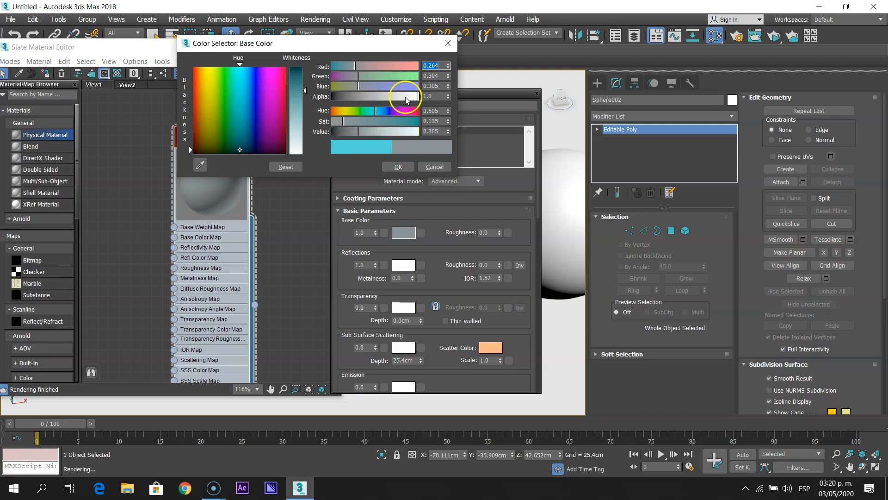
{"action": "left_click_drag", "start_coordinate": [415, 102], "coordinate": [371, 95]}
{"action": "left_click", "coordinate": [398, 167]}
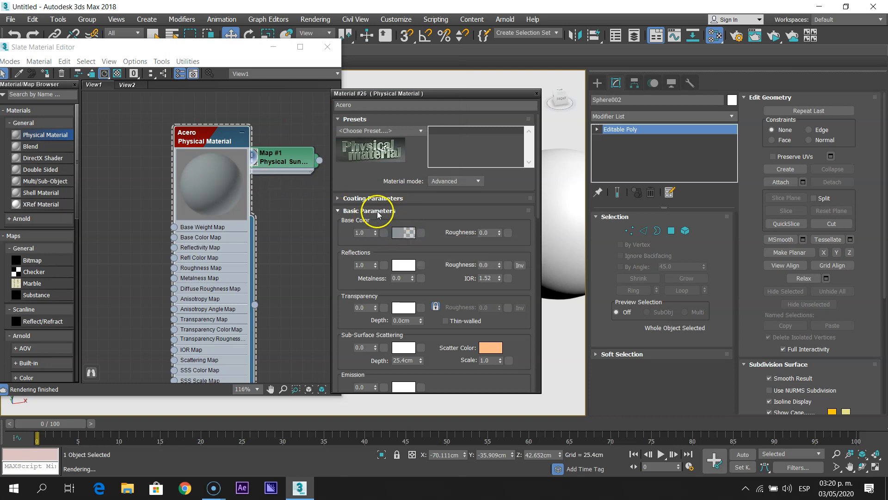
Undo the dark blue-grey and cyan base color changes.
{"action": "key", "text": "ctrl+z"}
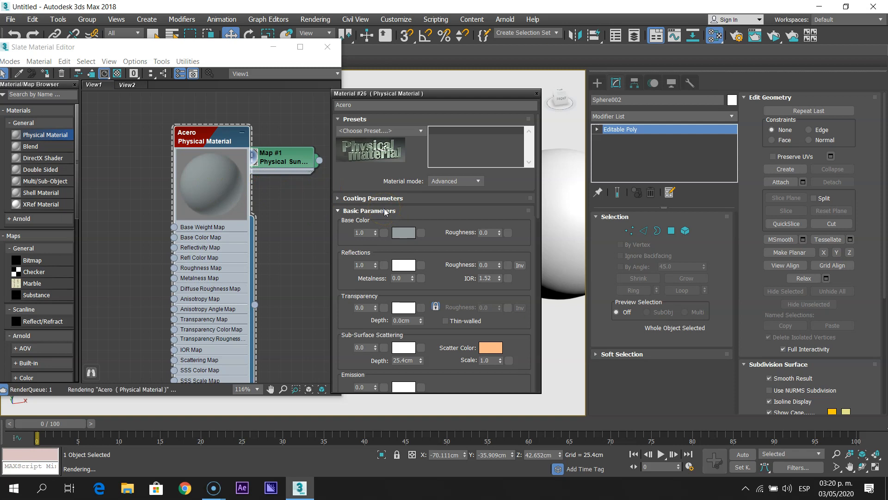
{"action": "key", "text": "ctrl+z"}
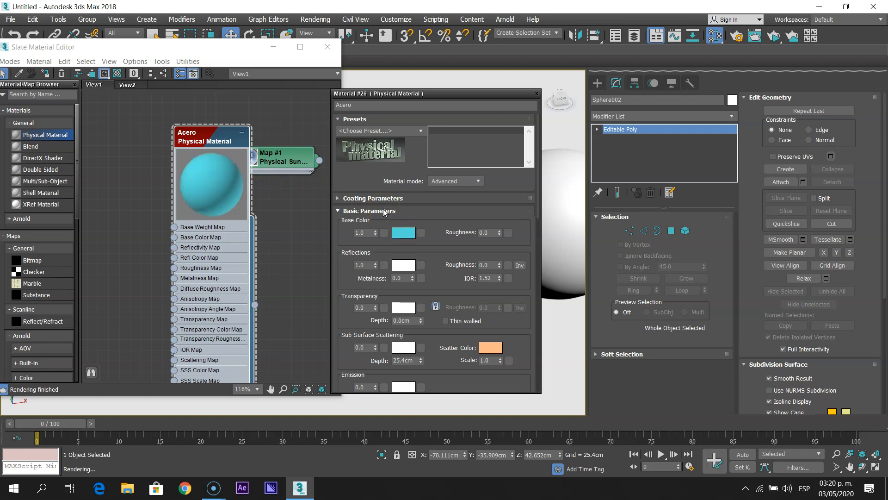
{"action": "key", "text": "ctrl+y"}
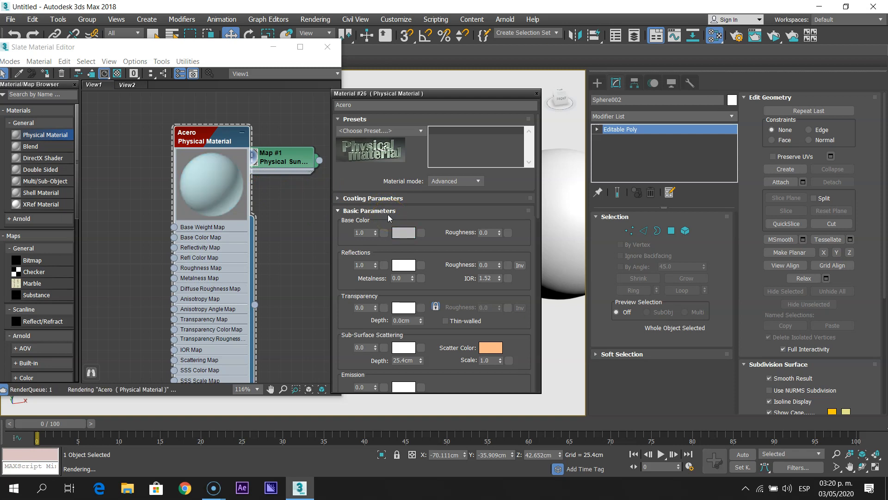
Set Acero's base color to a neutral grey with red, green and blue at about 0.49.
{"action": "left_click", "coordinate": [402, 234]}
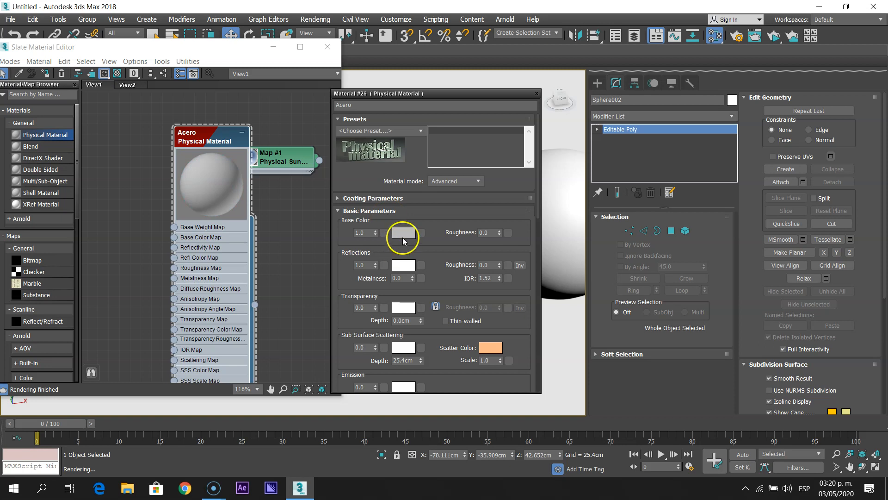
{"action": "mouse_move", "coordinate": [305, 110]}
{"action": "left_mouse_down"}
{"action": "mouse_move", "coordinate": [306, 103]}
{"action": "mouse_move", "coordinate": [306, 110]}
{"action": "left_mouse_up"}
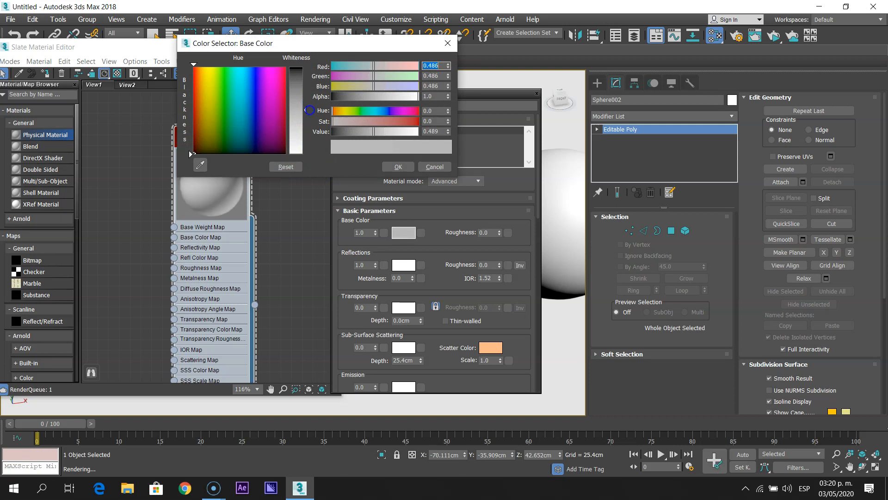
{"action": "left_click", "coordinate": [400, 167]}
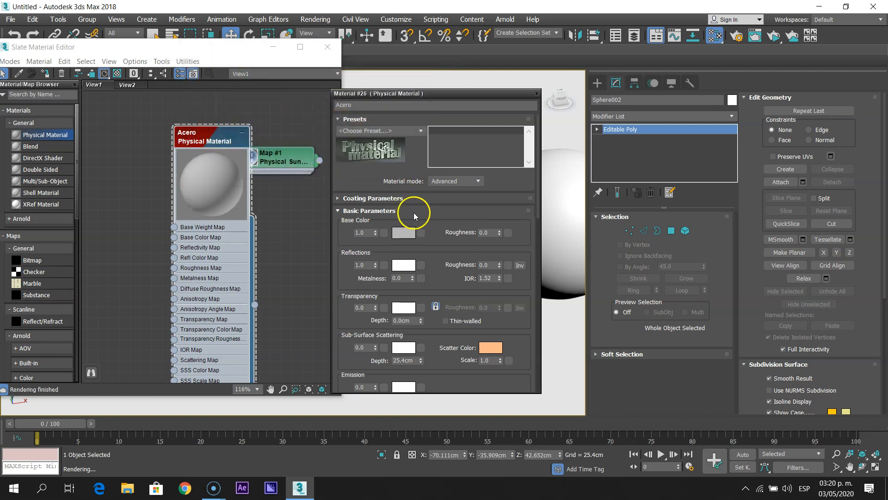
Set Acero's reflections to weight 1.0, metalness 1.0 and IOR 2.5.
{"action": "scroll", "coordinate": [393, 231], "scroll_direction": "down", "scroll_amount": 3}
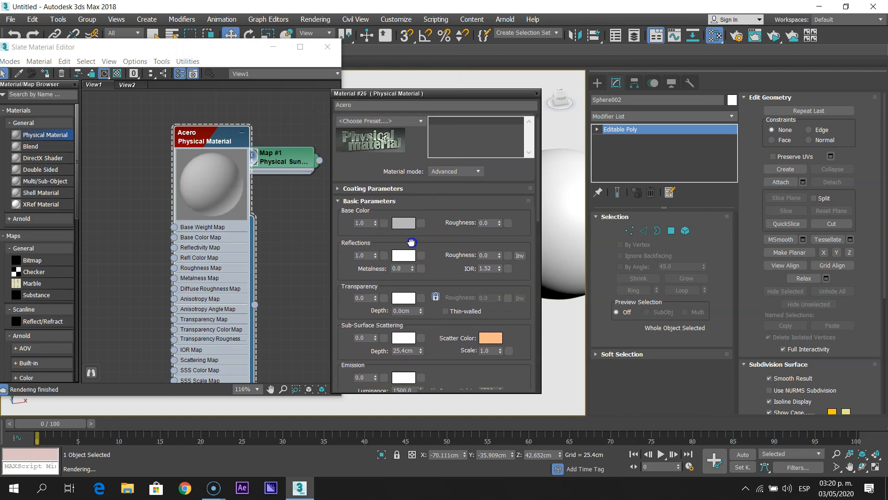
{"action": "scroll", "coordinate": [410, 222], "scroll_direction": "down", "scroll_amount": 1}
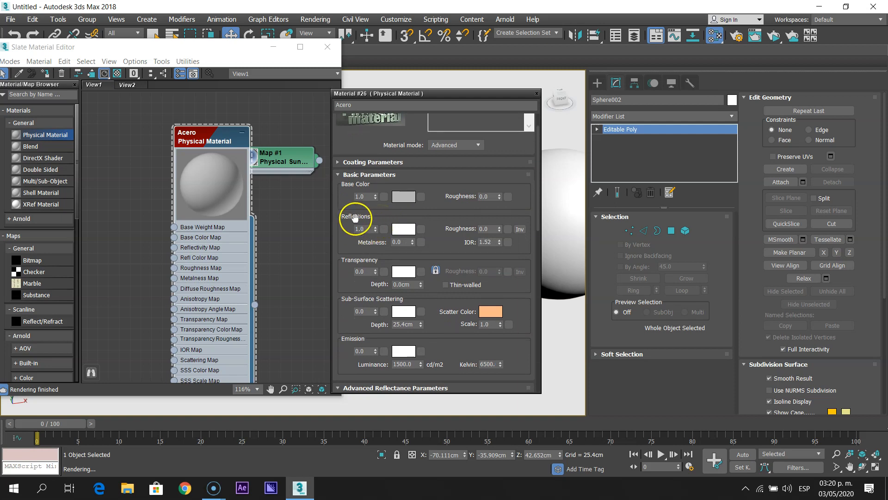
{"action": "left_click", "coordinate": [375, 231]}
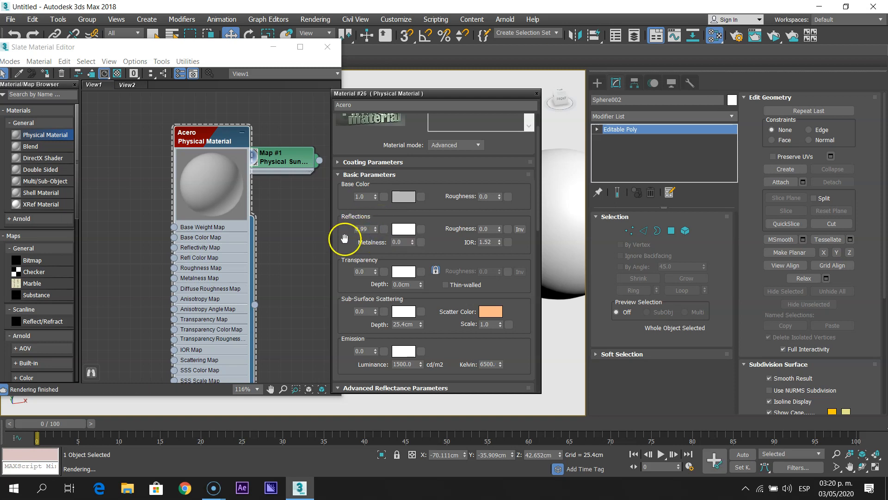
{"action": "left_click", "coordinate": [376, 228]}
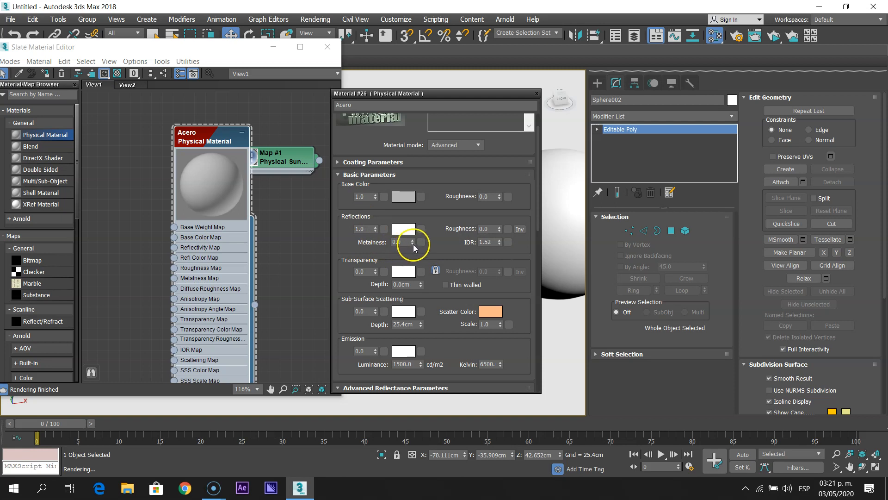
{"action": "left_click_drag", "start_coordinate": [413, 245], "coordinate": [415, 174]}
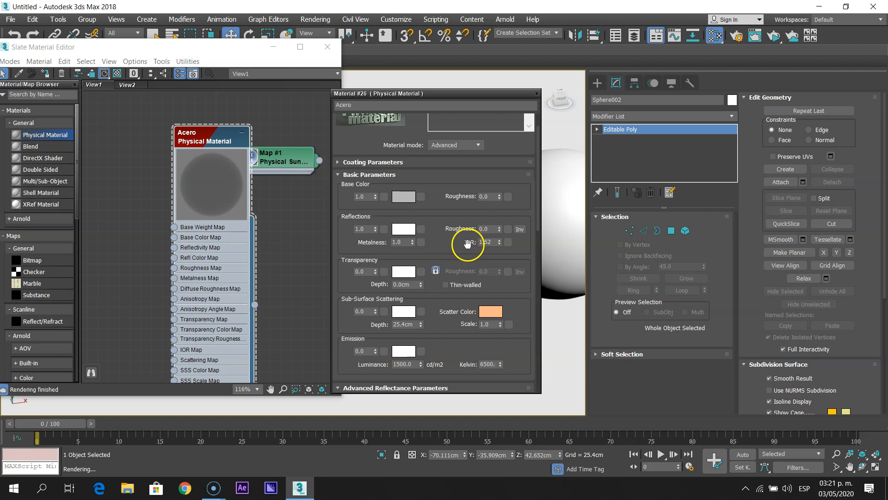
{"action": "left_click", "coordinate": [491, 241]}
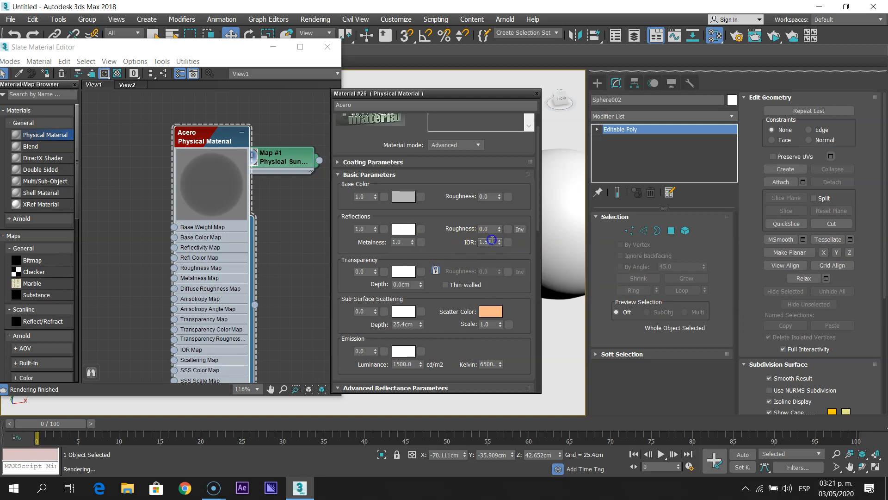
{"action": "left_click", "coordinate": [450, 233]}
Look through Acero's remaining parameters, including sub-surface scattering, emission, advanced reflectance, special maps and generic maps.
{"action": "left_click_drag", "start_coordinate": [438, 244], "coordinate": [440, 197]}
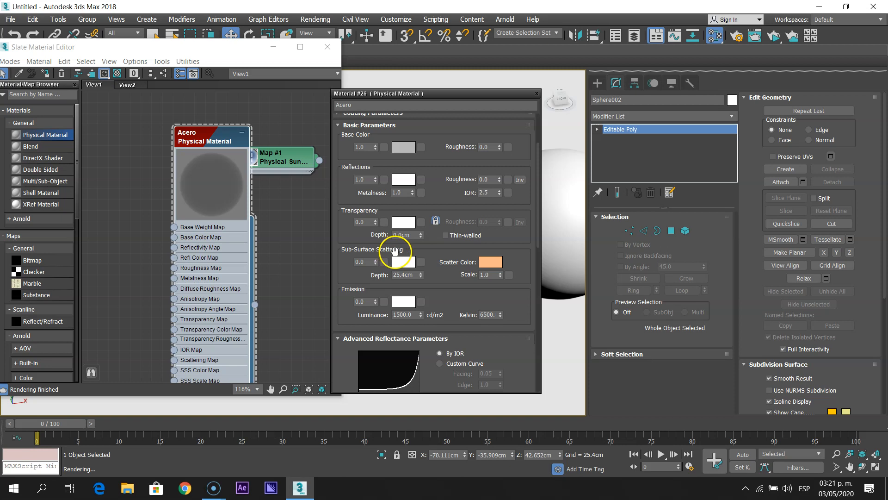
{"action": "left_click_drag", "start_coordinate": [393, 250], "coordinate": [420, 132]}
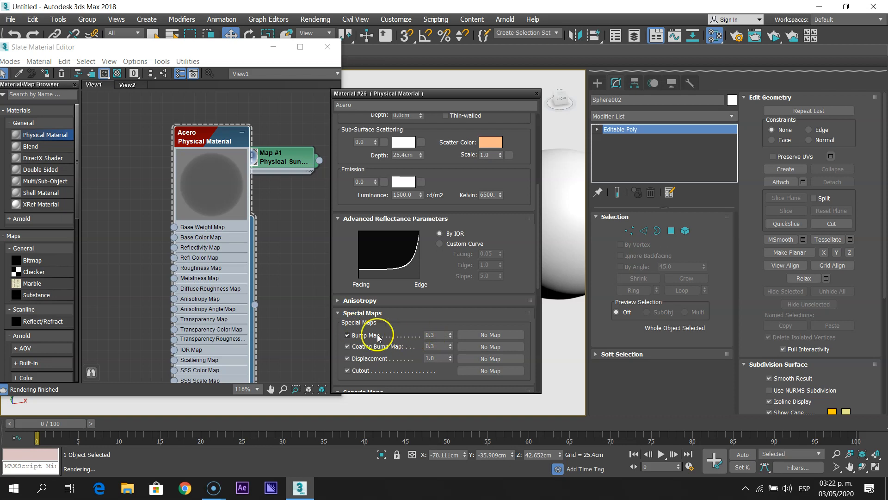
{"action": "scroll", "coordinate": [424, 310], "scroll_direction": "down", "scroll_amount": 3}
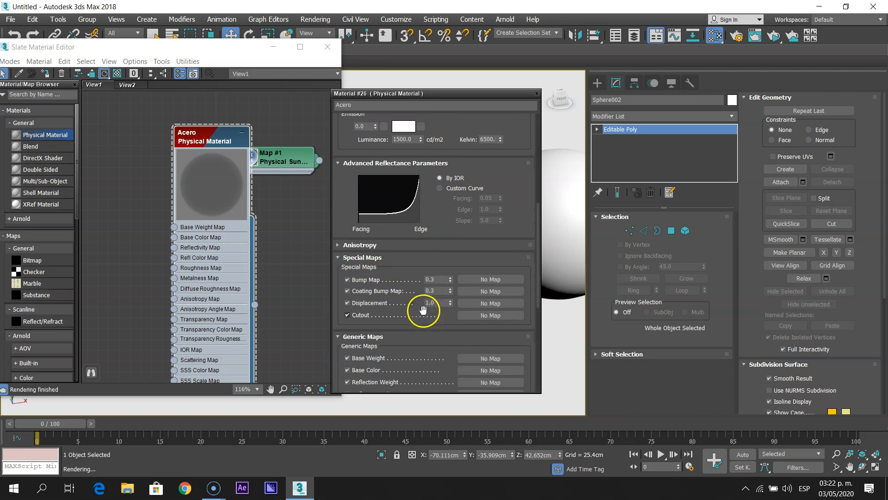
{"action": "scroll", "coordinate": [424, 310], "scroll_direction": "down", "scroll_amount": 1}
{"action": "scroll", "coordinate": [423, 310], "scroll_direction": "up", "scroll_amount": 4}
{"action": "scroll", "coordinate": [423, 310], "scroll_direction": "up", "scroll_amount": 5}
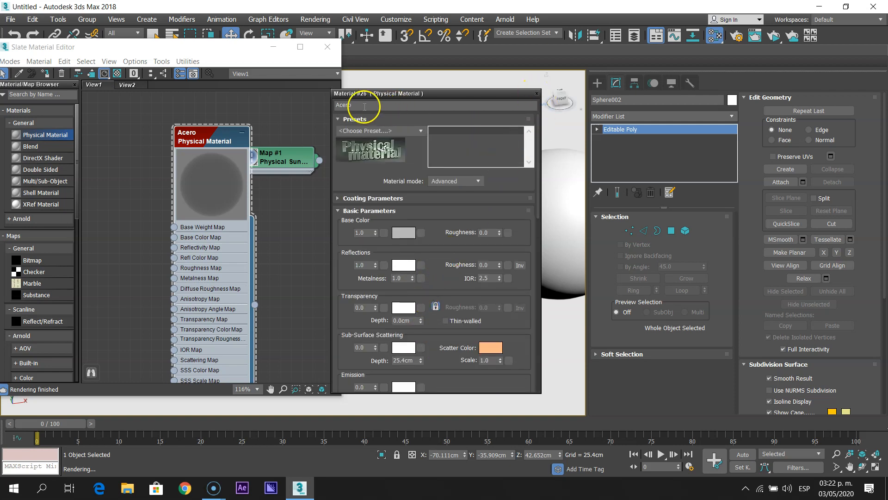
Close Acero's parameters and assign the Acero material to the selected sphere.
{"action": "left_click", "coordinate": [536, 95]}
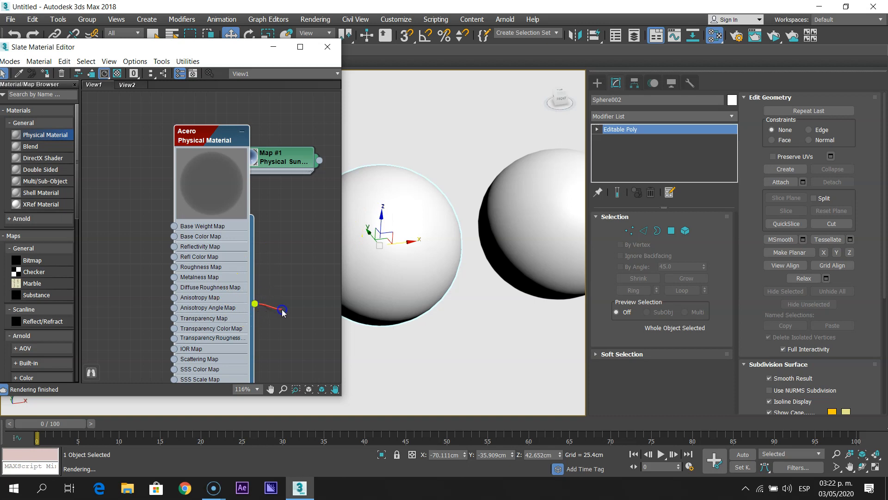
{"action": "left_click_drag", "start_coordinate": [309, 286], "coordinate": [291, 269]}
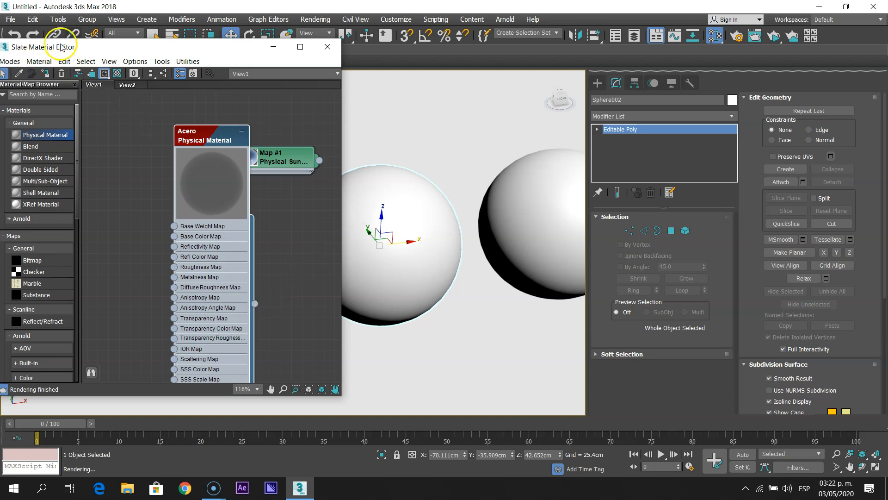
{"action": "left_click_drag", "start_coordinate": [97, 46], "coordinate": [111, 46]}
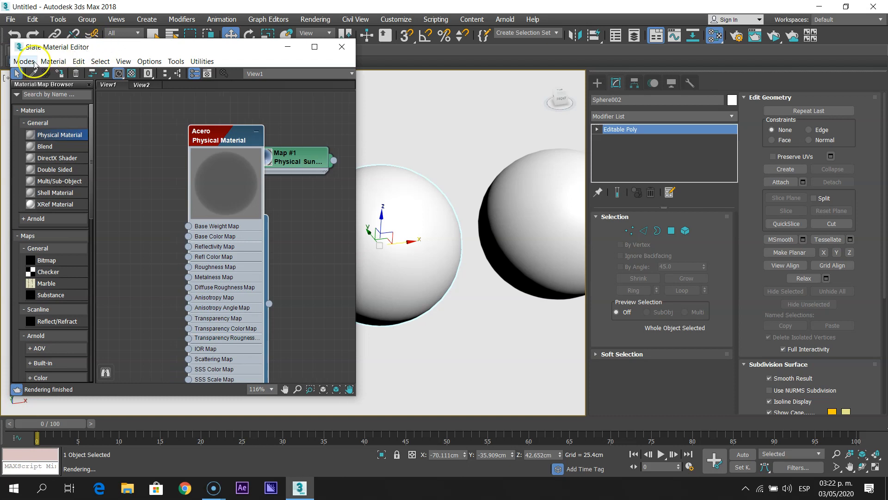
{"action": "left_click", "coordinate": [59, 75]}
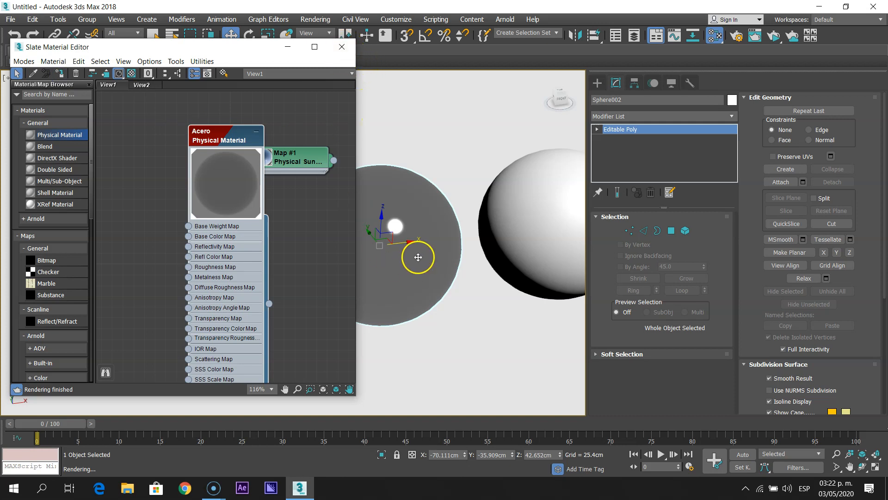
Render the scene in ActiveShade, inspect the diffuse_direct, specular_direct and diffuse_indirect passes, and close the render.
{"action": "scroll", "coordinate": [416, 254], "scroll_direction": "down", "scroll_amount": 3}
{"action": "middle_click_drag", "start_coordinate": [416, 254], "coordinate": [415, 227]}
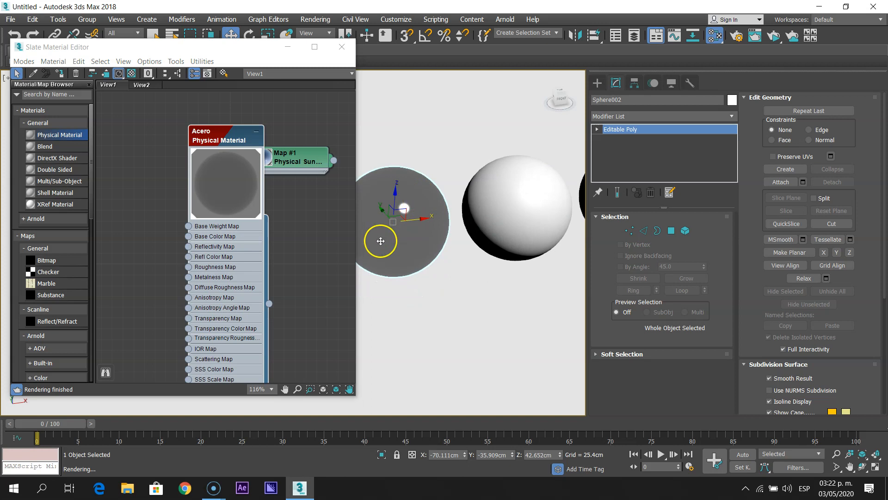
{"action": "left_click_drag", "start_coordinate": [229, 50], "coordinate": [178, 57]}
{"action": "middle_click_drag", "start_coordinate": [452, 149], "coordinate": [433, 159]}
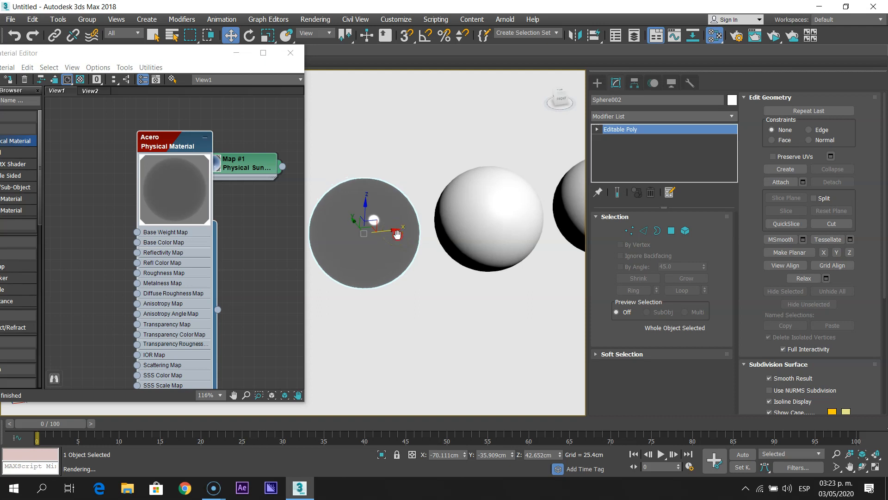
{"action": "middle_click_drag", "start_coordinate": [399, 228], "coordinate": [393, 238]}
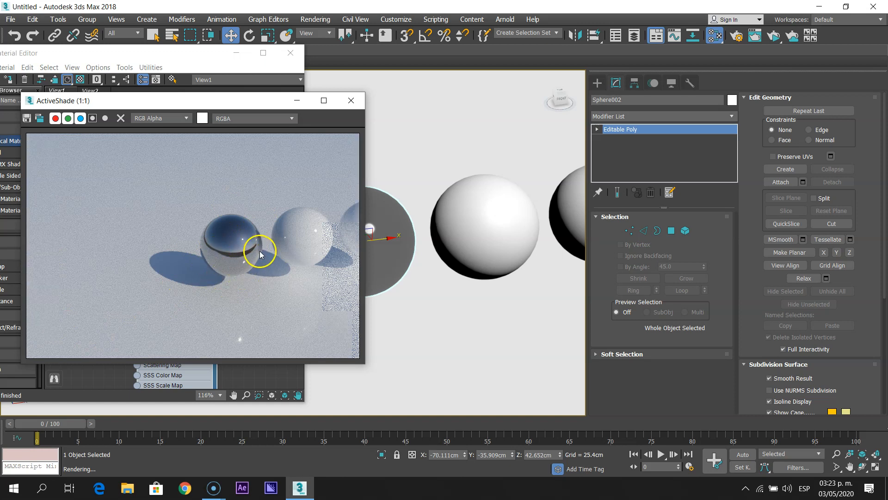
{"action": "left_click", "coordinate": [236, 119]}
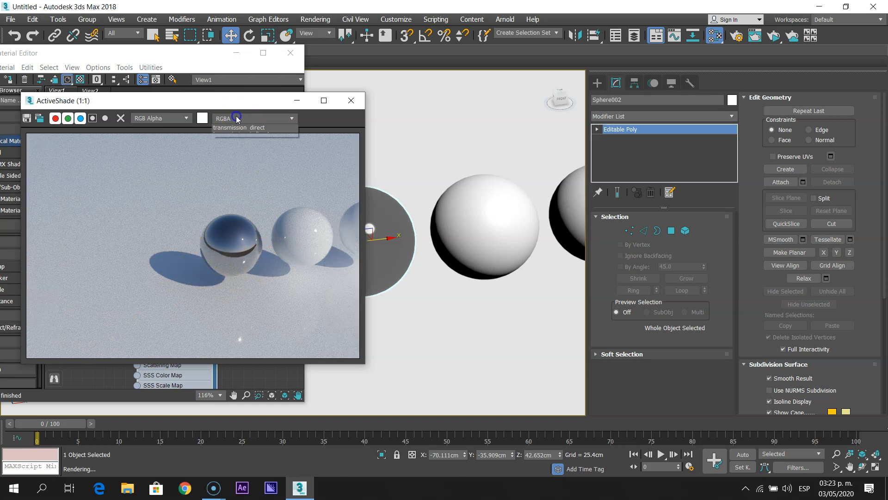
{"action": "left_click", "coordinate": [237, 135]}
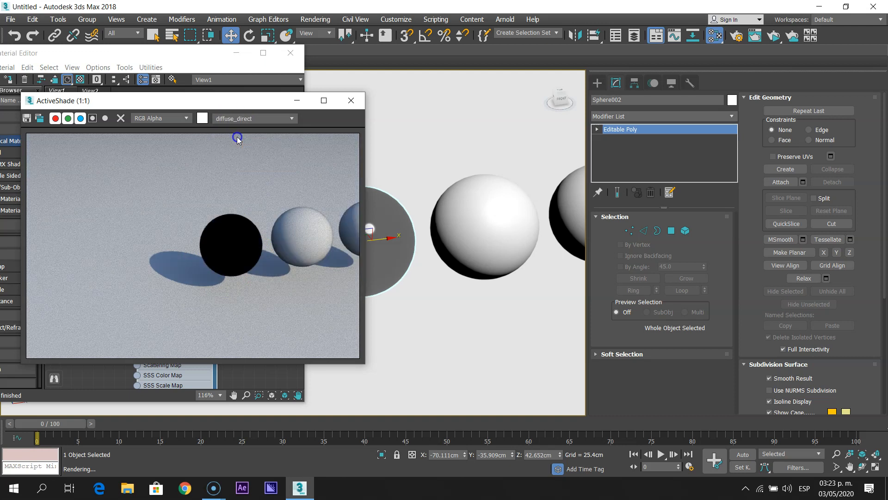
{"action": "left_click", "coordinate": [244, 119]}
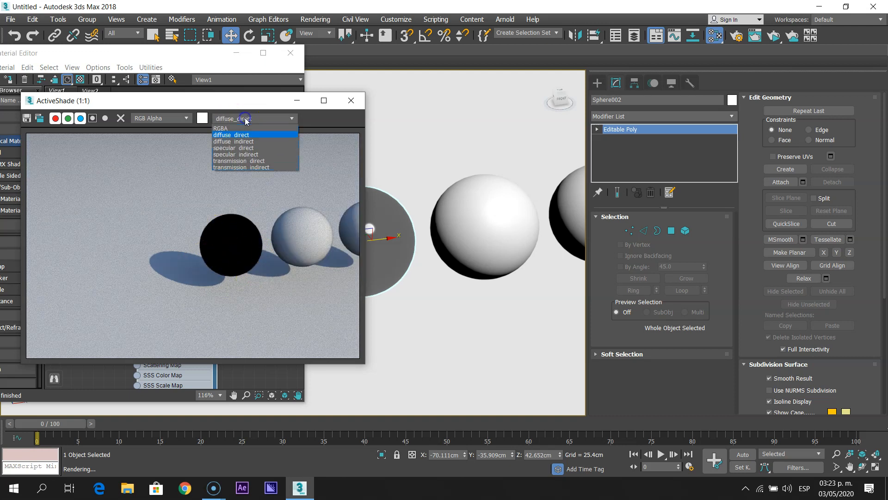
{"action": "left_click", "coordinate": [245, 148]}
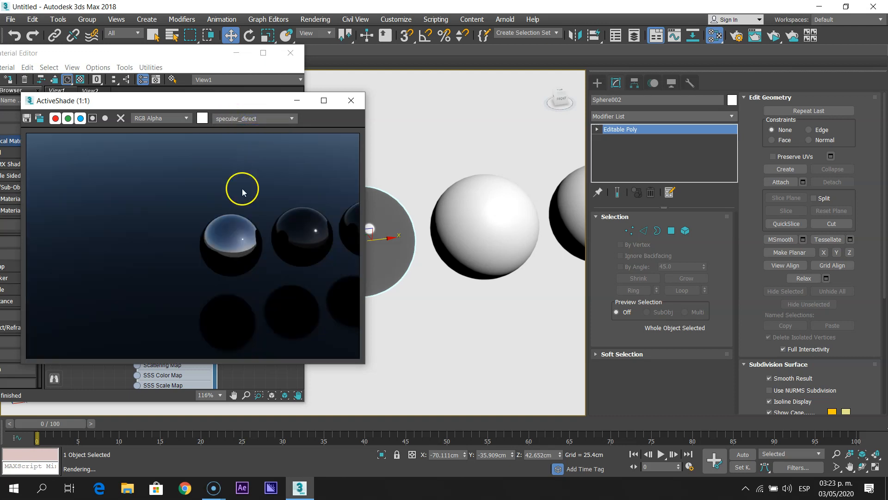
{"action": "left_click", "coordinate": [231, 119]}
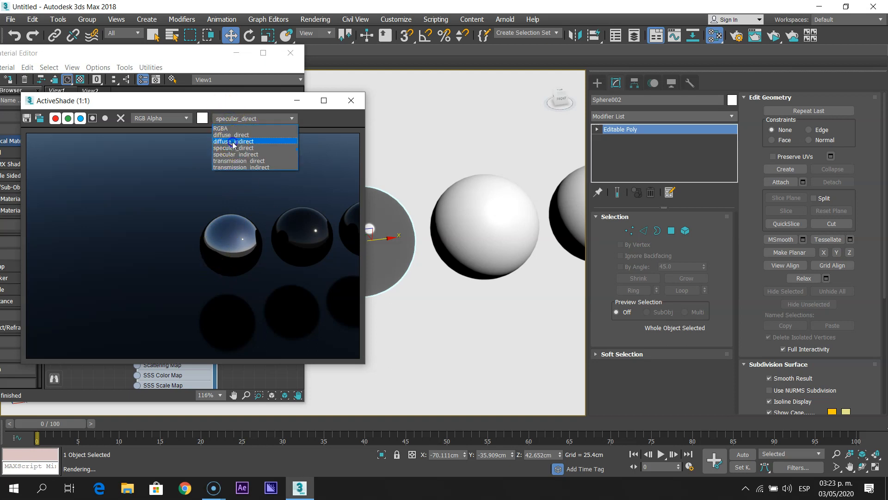
{"action": "left_click", "coordinate": [233, 142]}
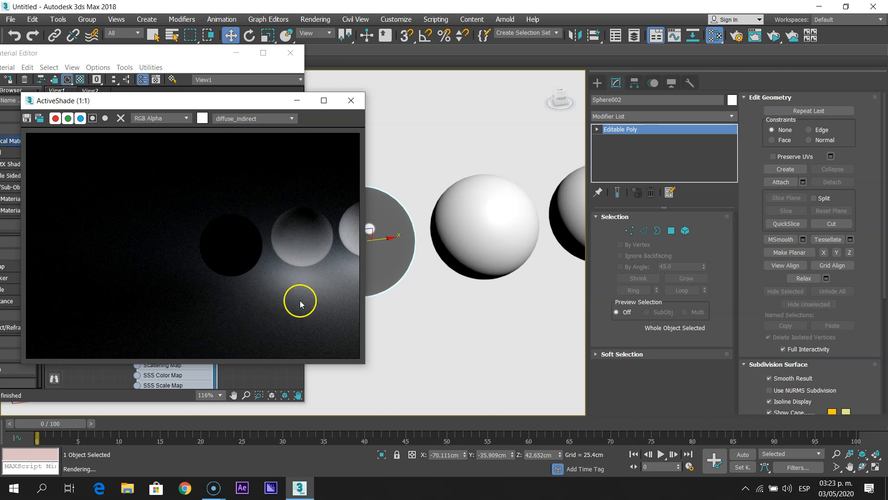
{"action": "left_click", "coordinate": [258, 122]}
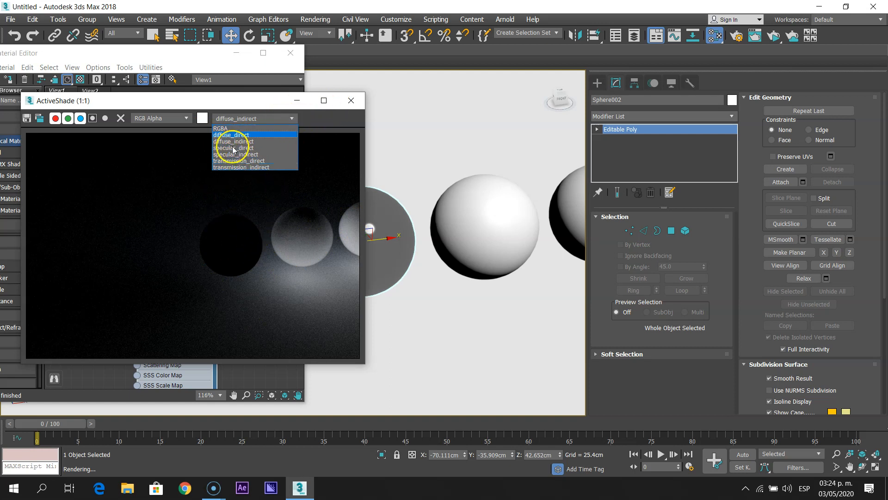
{"action": "left_click", "coordinate": [352, 98]}
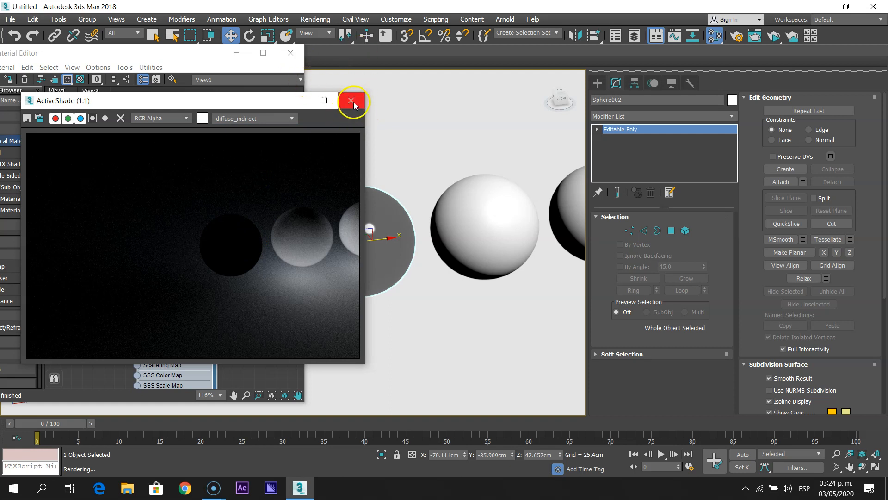
{"action": "left_click", "coordinate": [352, 101]}
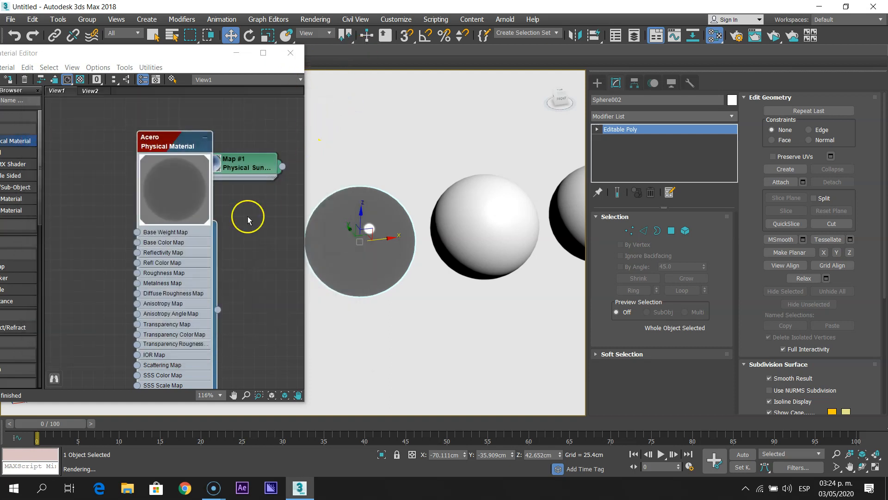
Select the third sphere, farthest from the one with the Acero material.
{"action": "middle_click_drag", "start_coordinate": [242, 214], "coordinate": [219, 215]}
{"action": "scroll", "coordinate": [404, 226], "scroll_direction": "down", "scroll_amount": 2}
{"action": "middle_click_drag", "start_coordinate": [487, 216], "coordinate": [436, 217]}
{"action": "left_click", "coordinate": [497, 222]}
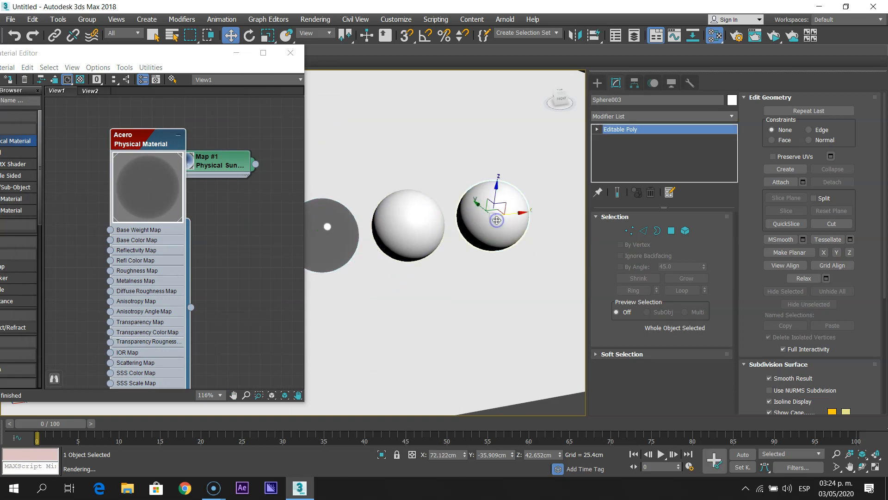
Move the Acero node clear of the Physical Sun & Sky map and duplicate it beside the original.
{"action": "middle_click_drag", "start_coordinate": [192, 217], "coordinate": [220, 220]}
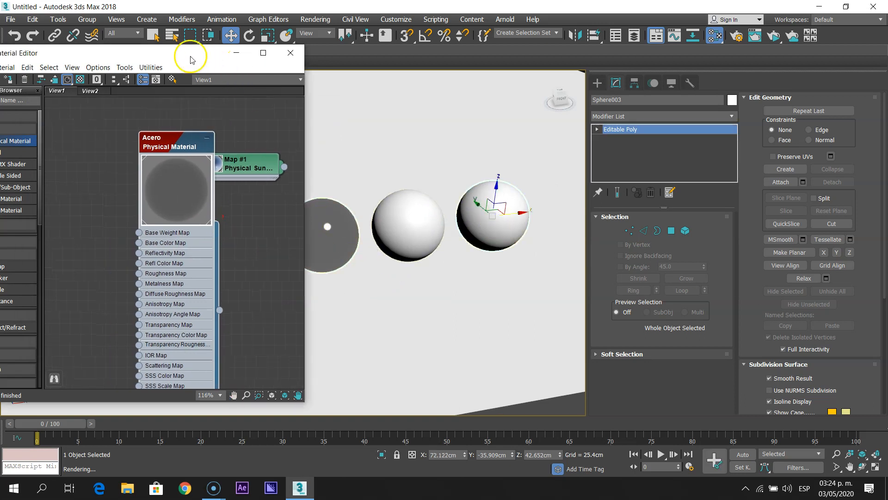
{"action": "left_click_drag", "start_coordinate": [191, 56], "coordinate": [260, 43]}
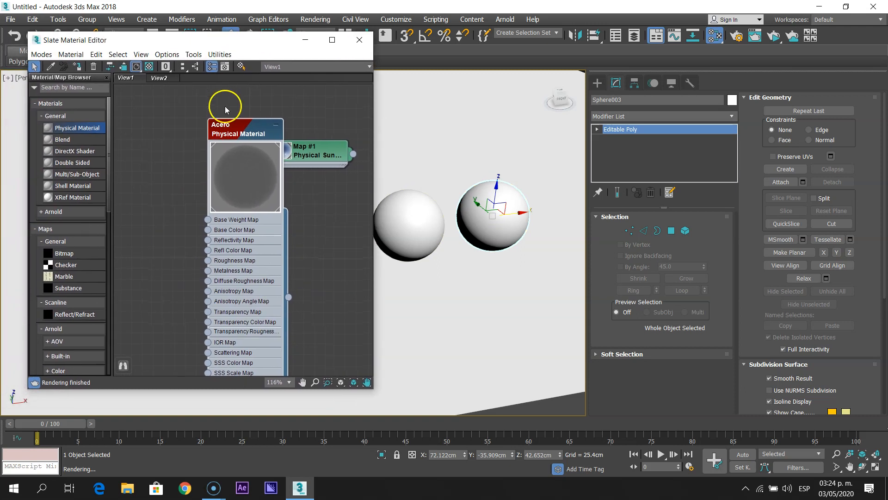
{"action": "left_click_drag", "start_coordinate": [239, 126], "coordinate": [188, 116]}
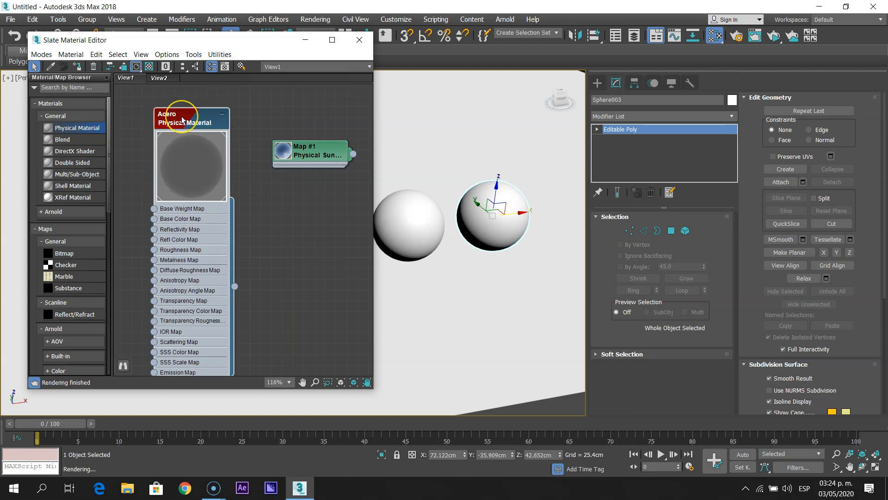
{"action": "left_click_drag", "start_coordinate": [181, 119], "coordinate": [278, 200], "text": "shift"}
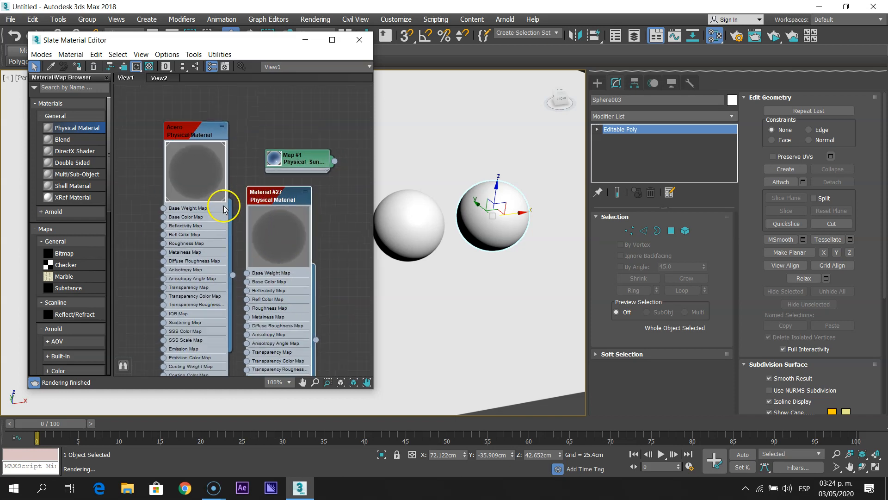
{"action": "scroll", "coordinate": [215, 120], "scroll_direction": "up", "scroll_amount": 4}
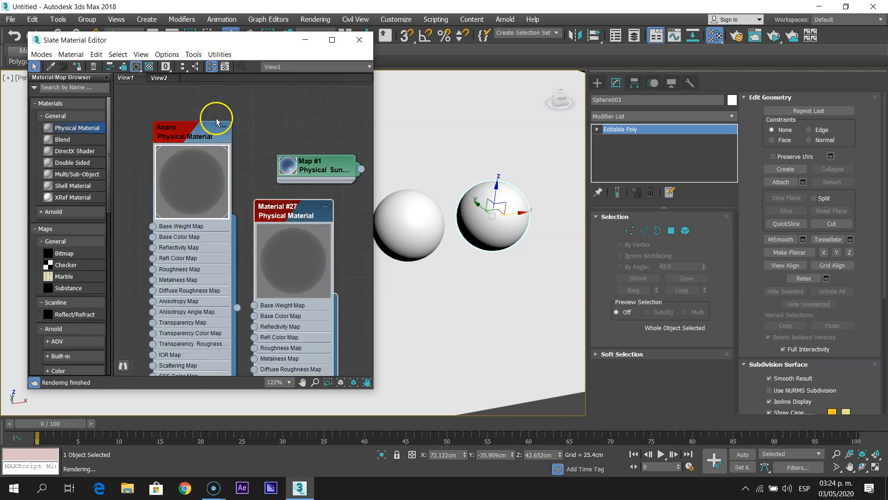
Collapse Acero's map slots, enlarge the Physical Sun & Sky map's preview, and line both nodes up above the duplicated material.
{"action": "left_click", "coordinate": [197, 131]}
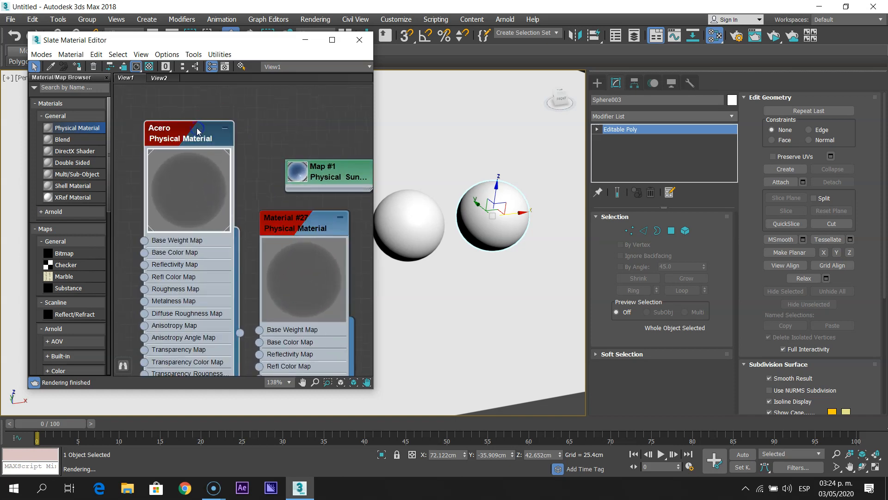
{"action": "left_click", "coordinate": [226, 128]}
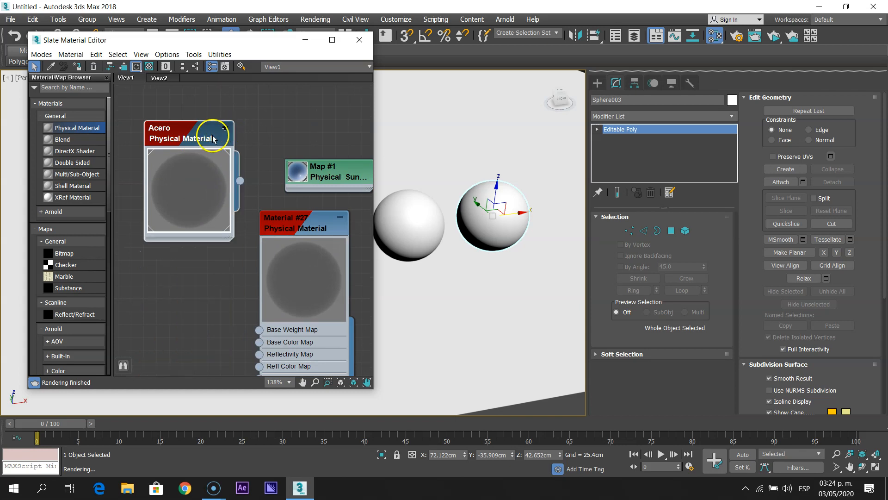
{"action": "scroll", "coordinate": [254, 220], "scroll_direction": "down", "scroll_amount": 3}
{"action": "scroll", "coordinate": [254, 219], "scroll_direction": "down", "scroll_amount": 1}
{"action": "left_click", "coordinate": [287, 187]}
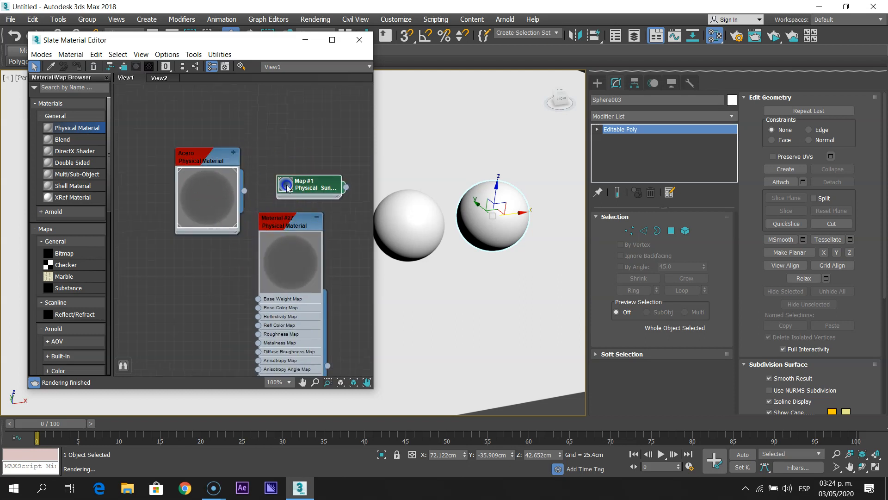
{"action": "double_click", "coordinate": [287, 186]}
{"action": "left_click_drag", "start_coordinate": [303, 187], "coordinate": [293, 154]}
{"action": "left_click_drag", "start_coordinate": [195, 111], "coordinate": [296, 103]}
{"action": "left_click", "coordinate": [264, 116]}
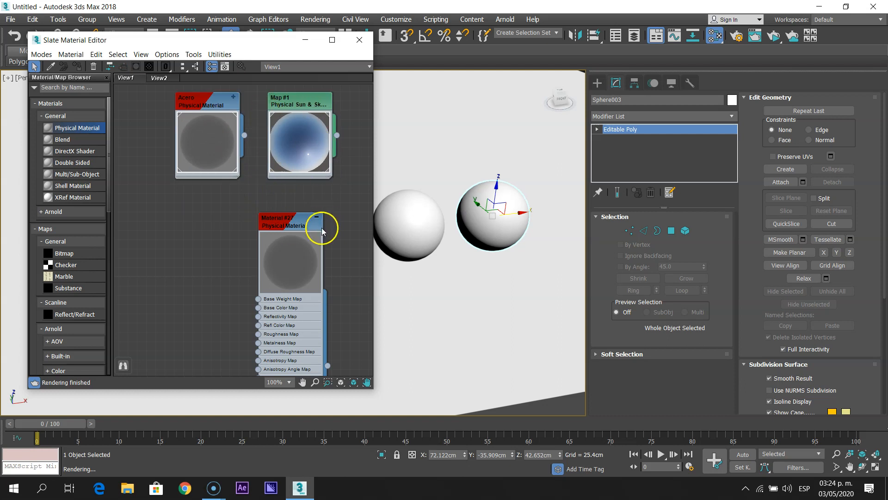
Open the duplicated material's parameters and rename it as Vidrio.
{"action": "scroll", "coordinate": [291, 218], "scroll_direction": "down", "scroll_amount": 1}
{"action": "middle_click_drag", "start_coordinate": [309, 239], "coordinate": [277, 195]}
{"action": "double_click", "coordinate": [244, 180]}
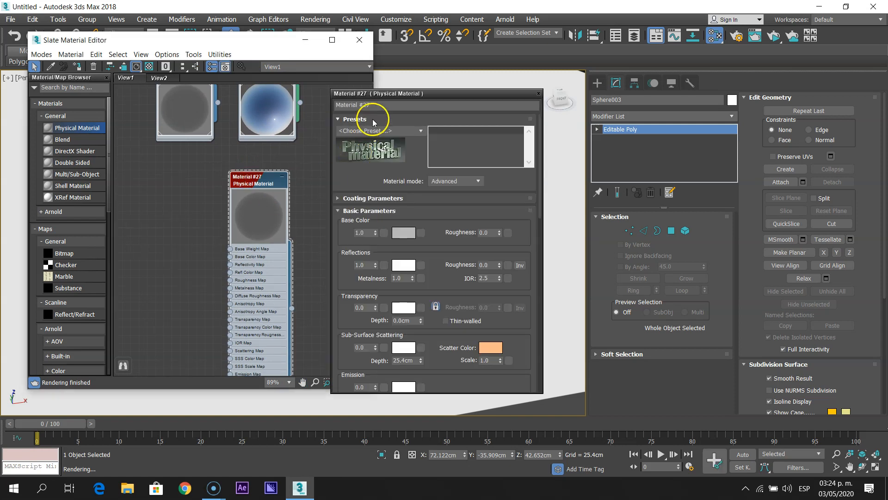
{"action": "left_click_drag", "start_coordinate": [373, 107], "coordinate": [310, 98]}
{"action": "type", "text": "Vidrio"}
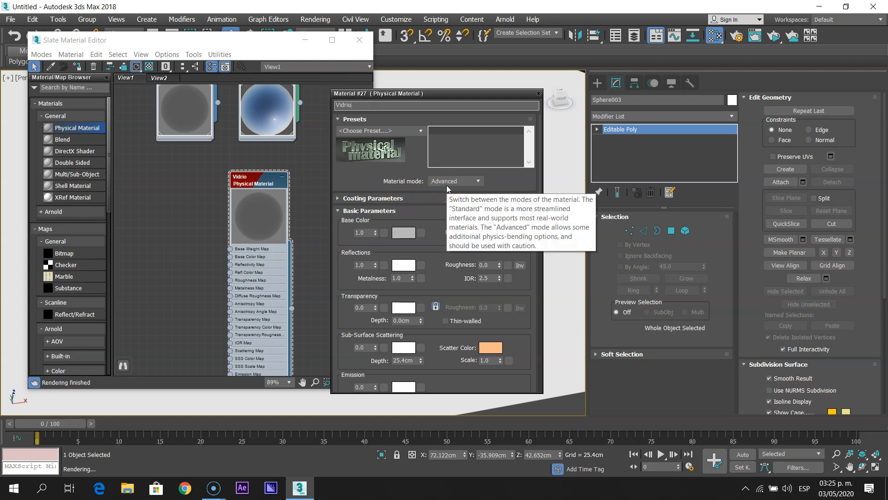
Set Vidrio's base color to a darker neutral grey with red, green and blue at 0.22.
{"action": "left_click", "coordinate": [403, 232]}
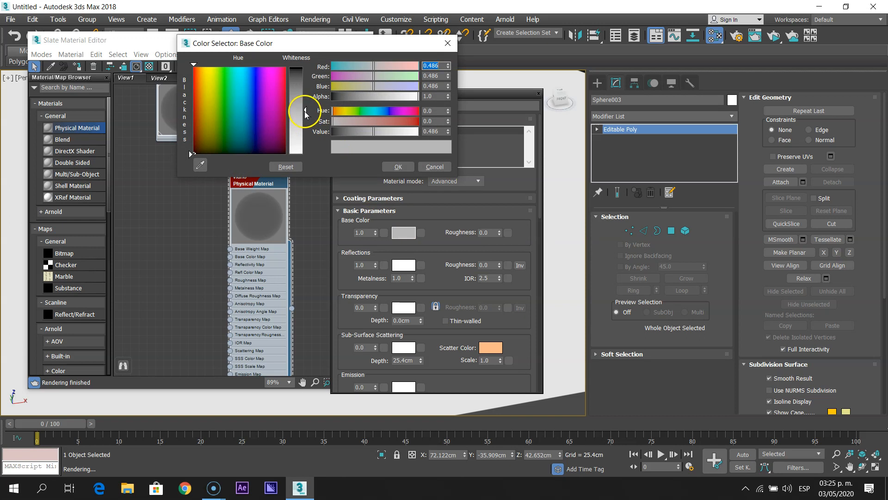
{"action": "left_click_drag", "start_coordinate": [305, 112], "coordinate": [303, 86]}
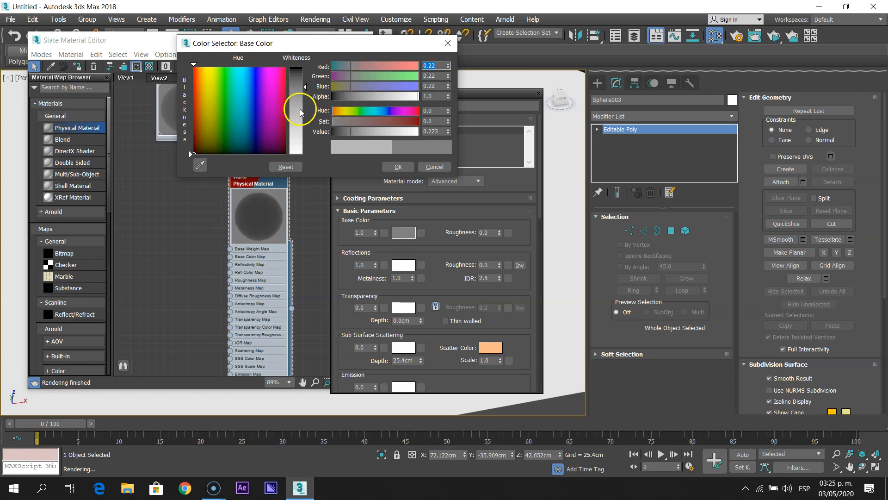
{"action": "left_click", "coordinate": [395, 166]}
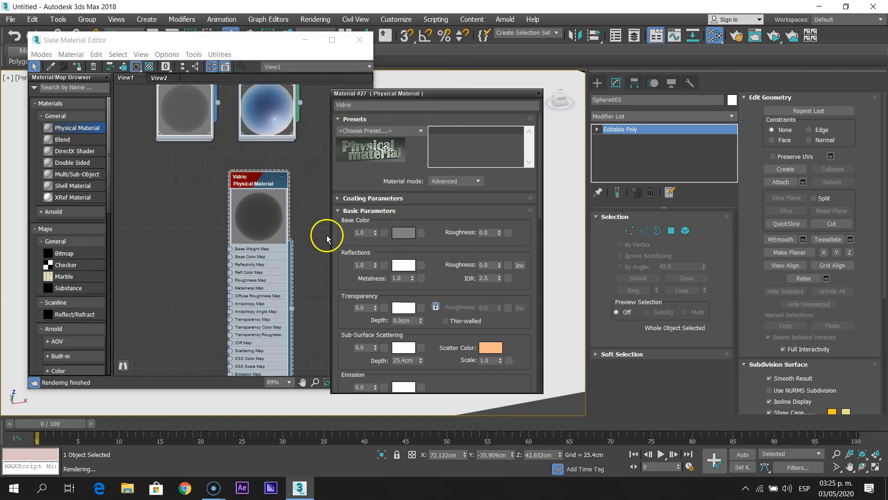
Set Vidrio's reflections to weight 0.96 and metalness 0.0.
{"action": "left_click_drag", "start_coordinate": [386, 258], "coordinate": [389, 228]}
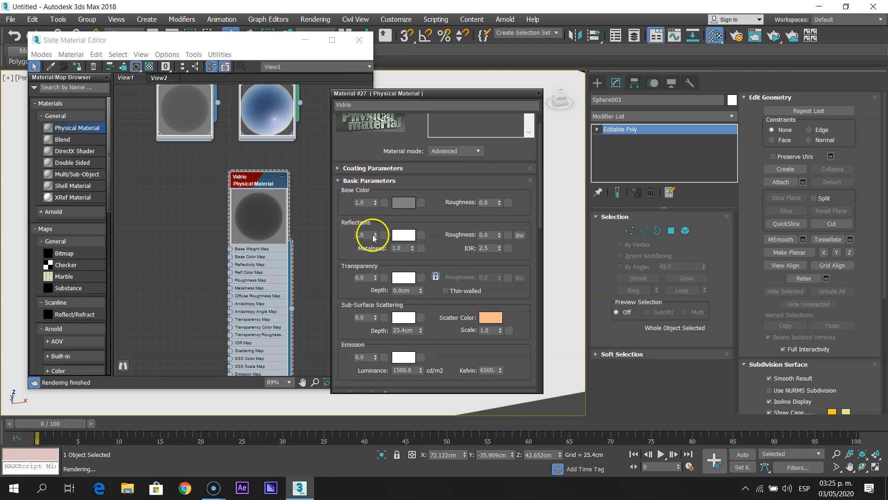
{"action": "left_click", "coordinate": [375, 237]}
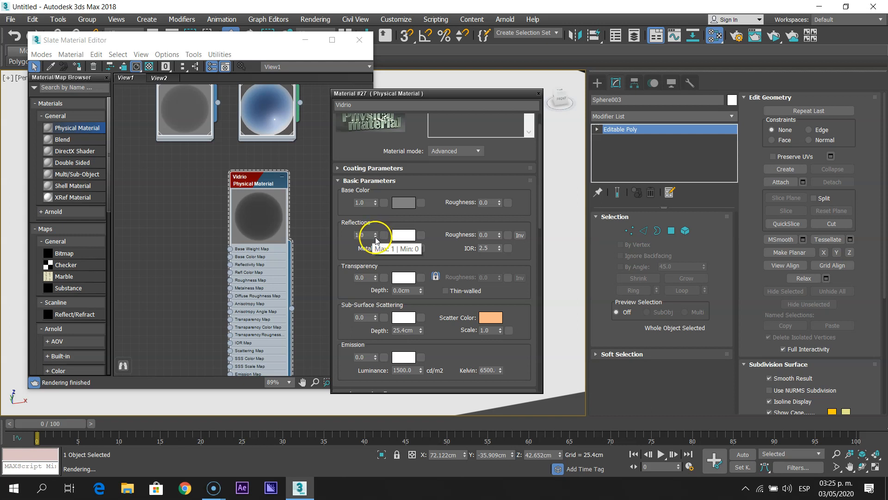
{"action": "left_click_drag", "start_coordinate": [375, 237], "coordinate": [376, 238]}
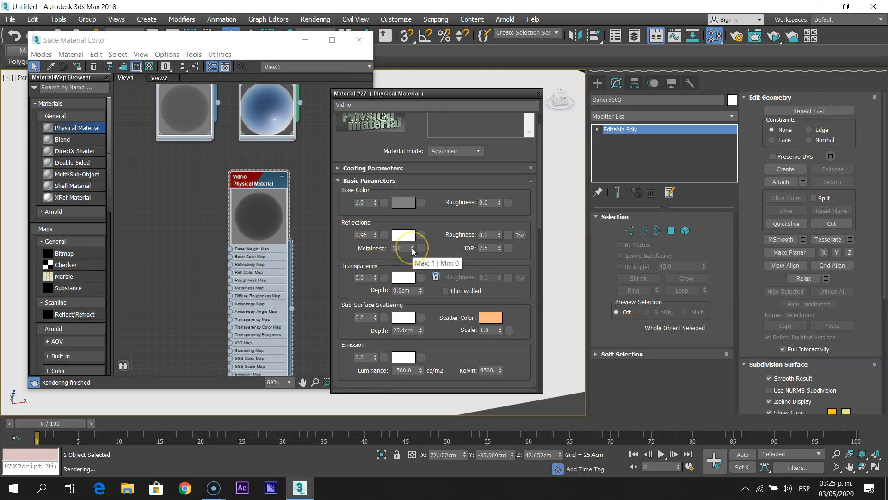
{"action": "right_click", "coordinate": [412, 247]}
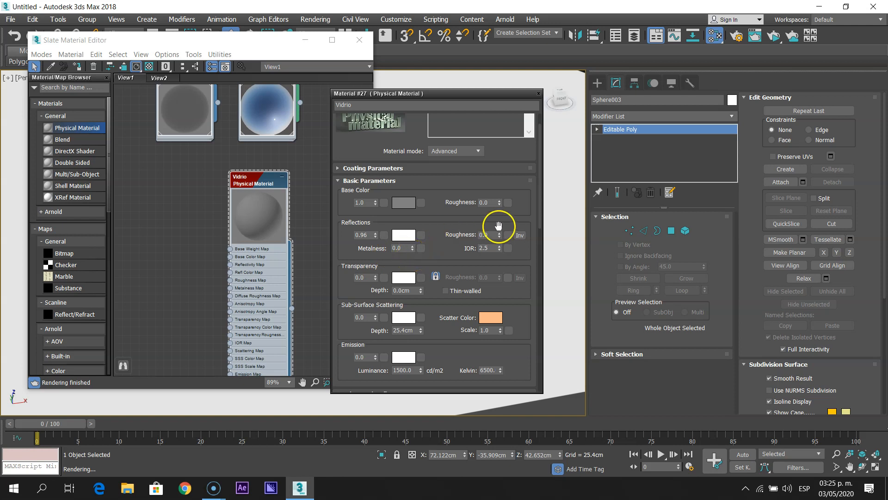
Set Vidrio's reflection IOR to 1.53 and make it fully transparent with weight 1.0 and Thin-walled enabled.
{"action": "double_click", "coordinate": [484, 248]}
{"action": "left_click", "coordinate": [452, 254]}
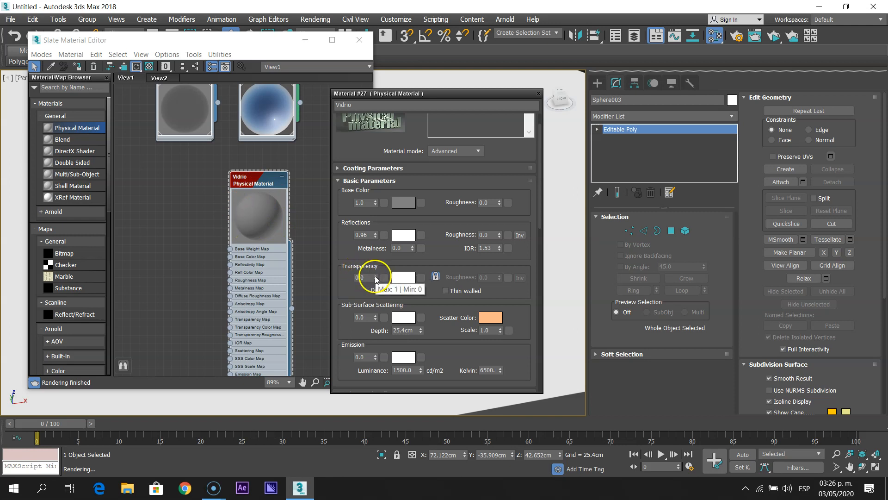
{"action": "left_click_drag", "start_coordinate": [375, 279], "coordinate": [374, 251]}
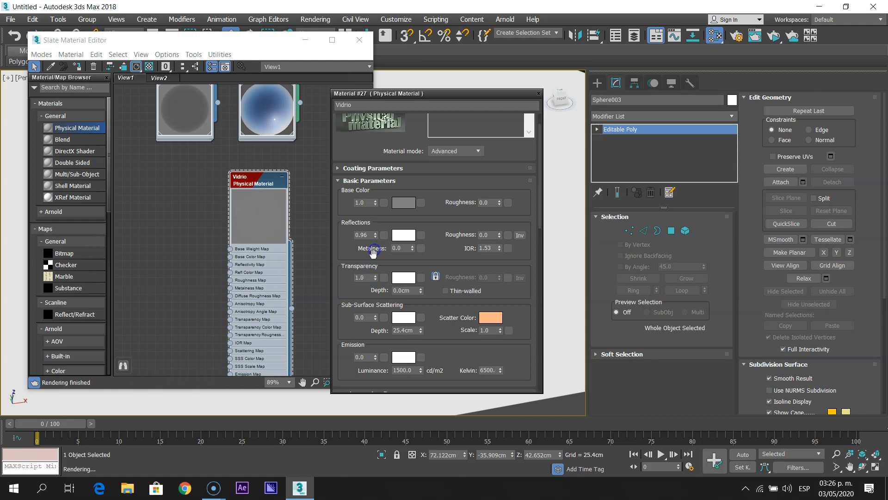
{"action": "left_click", "coordinate": [371, 288]}
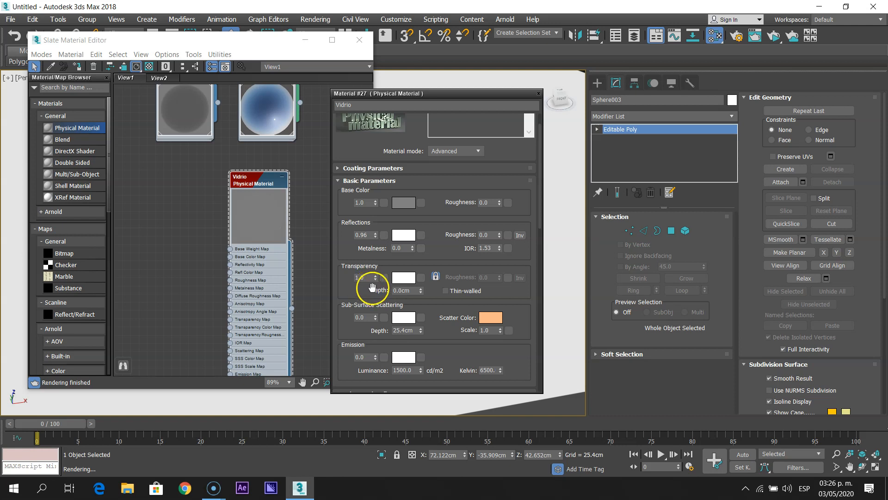
{"action": "left_click", "coordinate": [447, 292]}
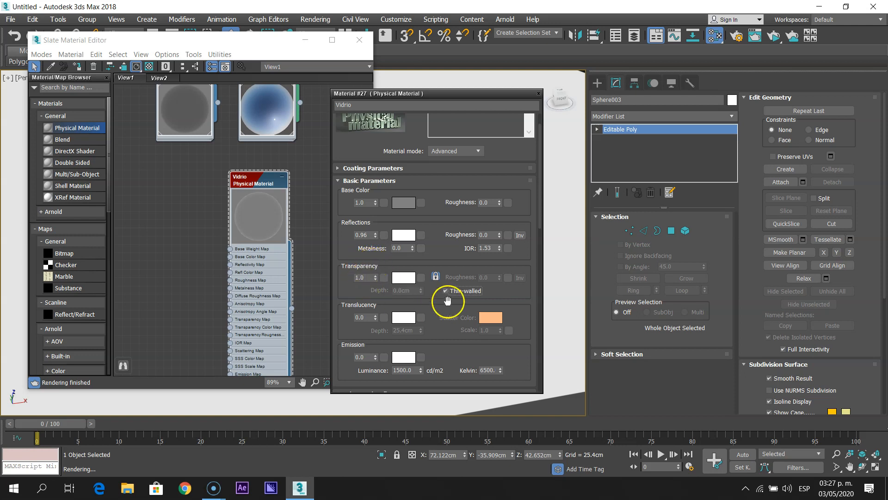
{"action": "left_click", "coordinate": [539, 94]}
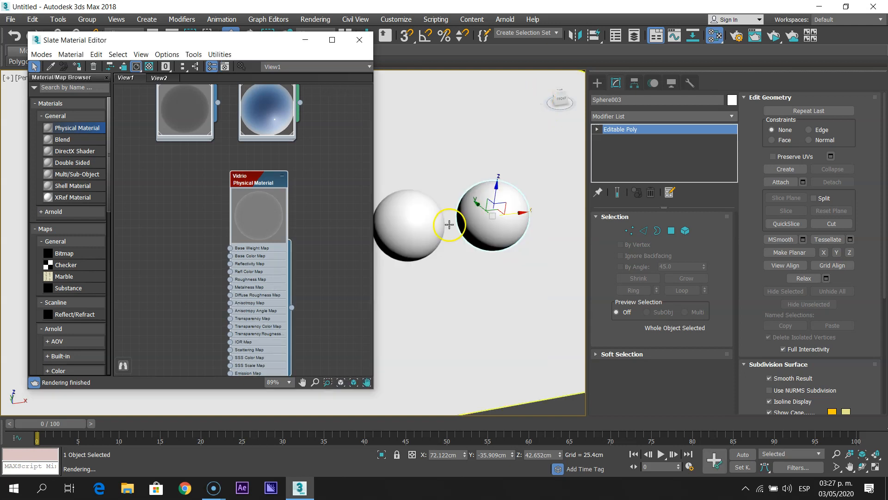
Assign Vidrio to the selected end sphere and collapse the material node's map slots.
{"action": "left_click", "coordinate": [255, 182]}
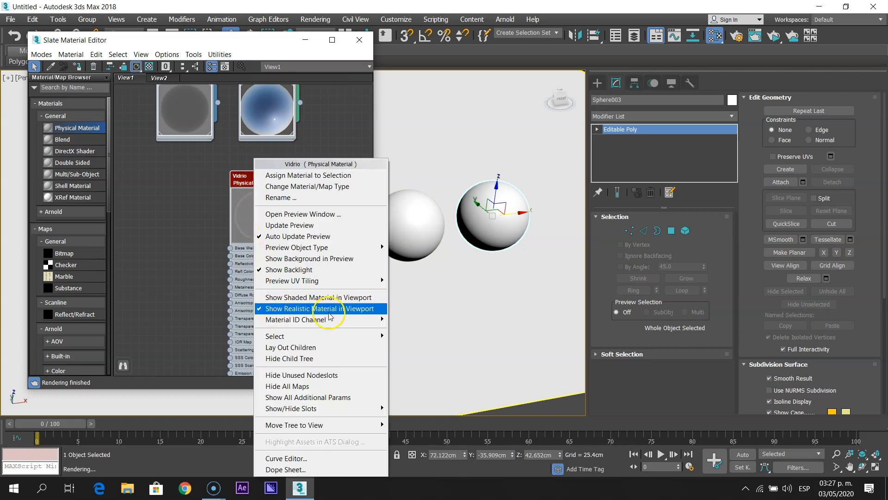
{"action": "left_click", "coordinate": [235, 177]}
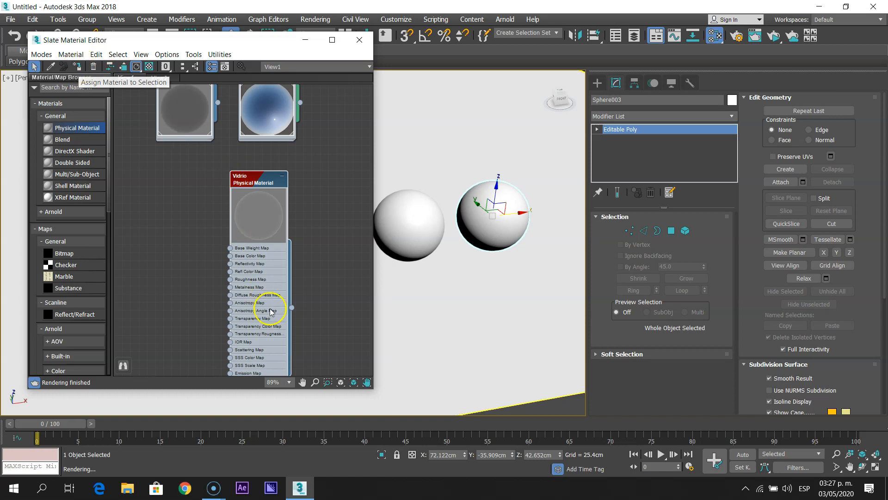
{"action": "left_click_drag", "start_coordinate": [292, 308], "coordinate": [481, 227]}
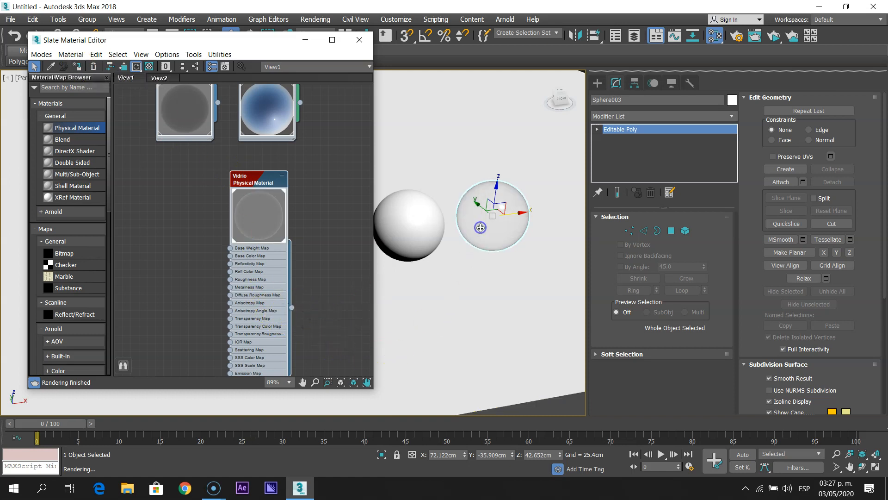
{"action": "left_click", "coordinate": [280, 175]}
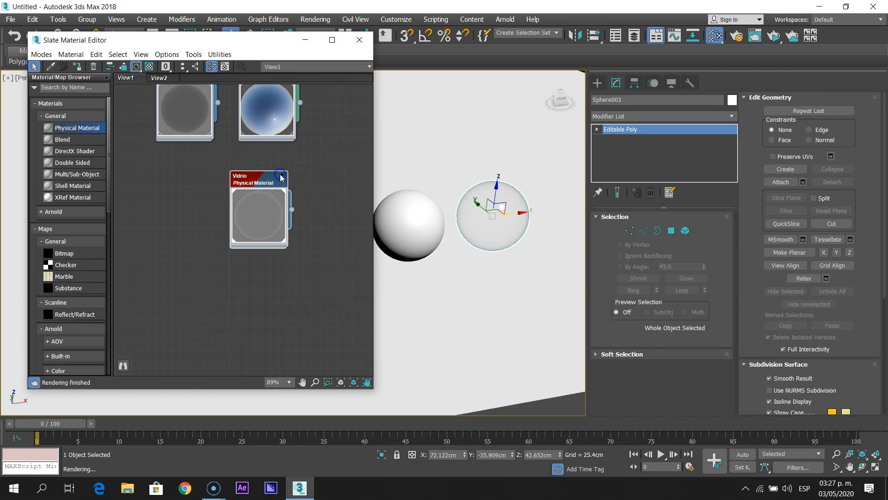
Show safe frames in the perspective view, frame the three spheres, and check the materials in an ActiveShade render.
{"action": "left_click", "coordinate": [360, 40]}
{"action": "middle_click_drag", "start_coordinate": [395, 122], "coordinate": [388, 160]}
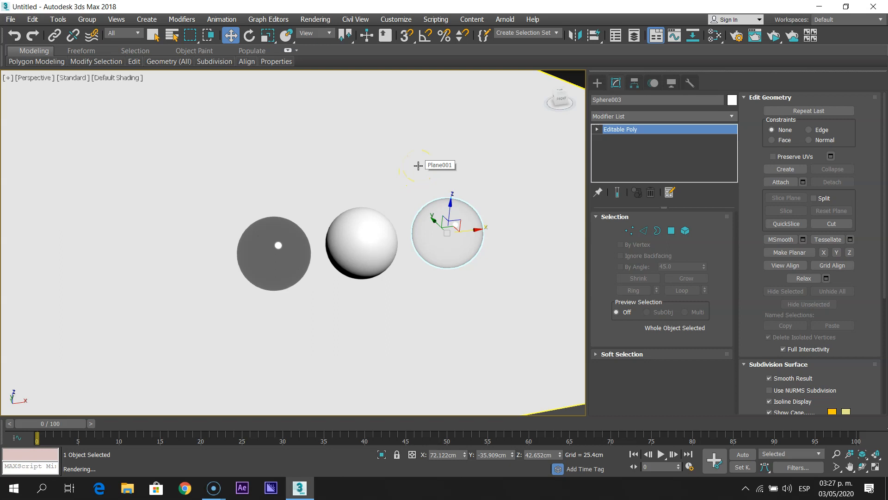
{"action": "key", "text": "shift+f"}
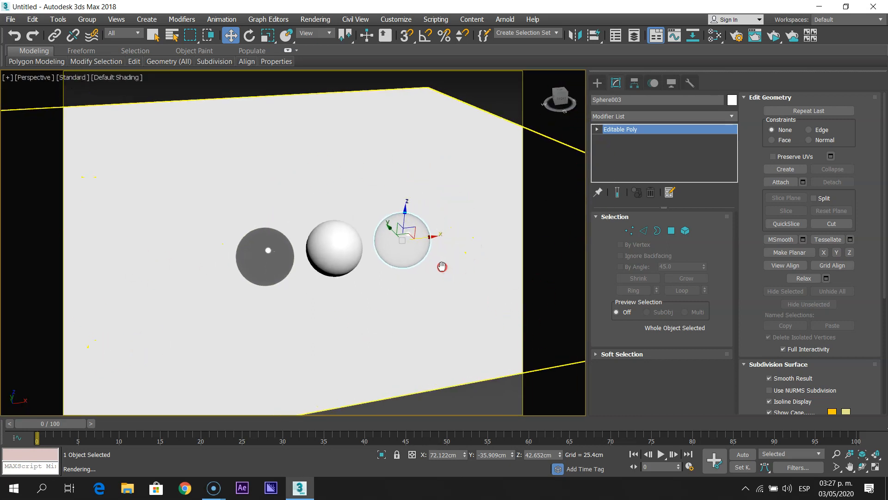
{"action": "scroll", "coordinate": [435, 252], "scroll_direction": "up", "scroll_amount": 3}
{"action": "scroll", "coordinate": [437, 252], "scroll_direction": "up", "scroll_amount": 1}
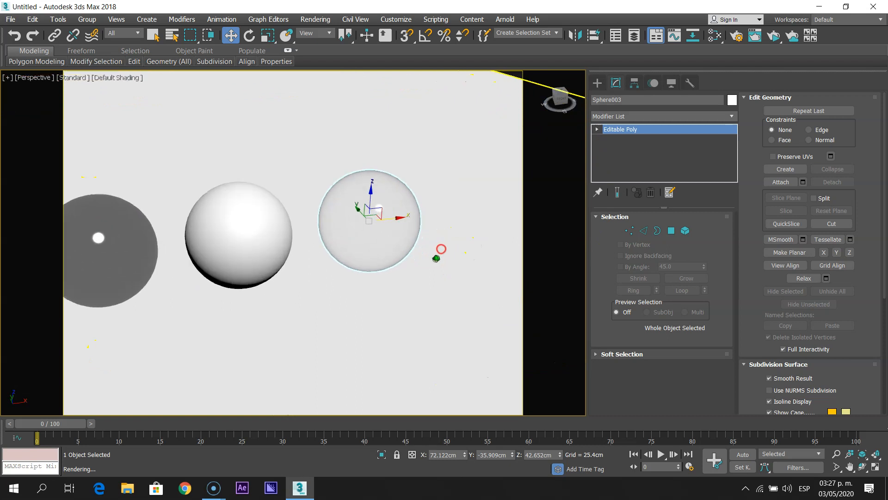
{"action": "scroll", "coordinate": [440, 252], "scroll_direction": "down", "scroll_amount": 2}
{"action": "mouse_move", "coordinate": [440, 252]}
{"action": "middle_mouse_down"}
{"action": "mouse_move", "coordinate": [464, 241]}
{"action": "mouse_move", "coordinate": [453, 247]}
{"action": "middle_mouse_up"}
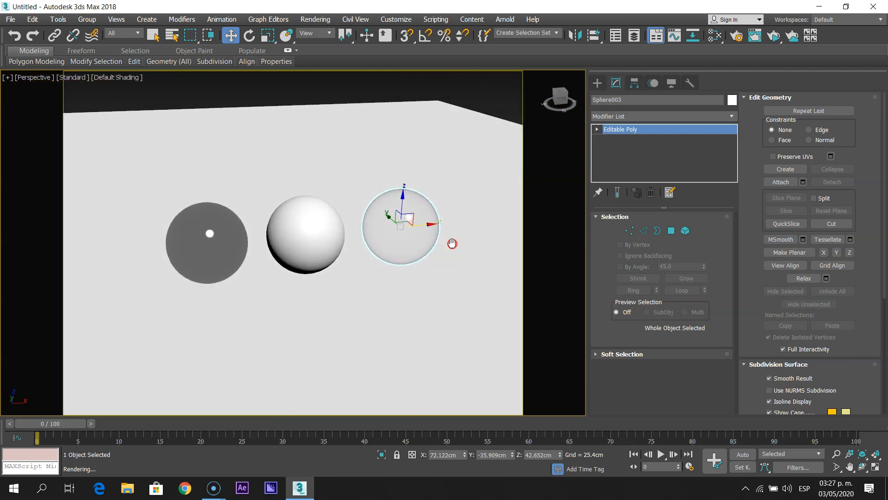
{"action": "scroll", "coordinate": [453, 252], "scroll_direction": "up", "scroll_amount": 1}
{"action": "scroll", "coordinate": [454, 252], "scroll_direction": "up", "scroll_amount": 1}
{"action": "scroll", "coordinate": [457, 254], "scroll_direction": "down", "scroll_amount": 1}
{"action": "middle_click_drag", "start_coordinate": [459, 254], "coordinate": [473, 268]}
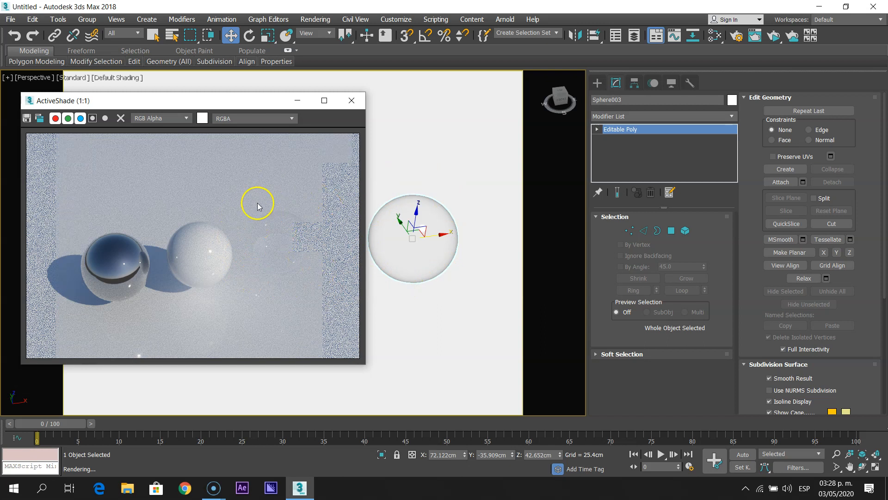
{"action": "left_click", "coordinate": [307, 275]}
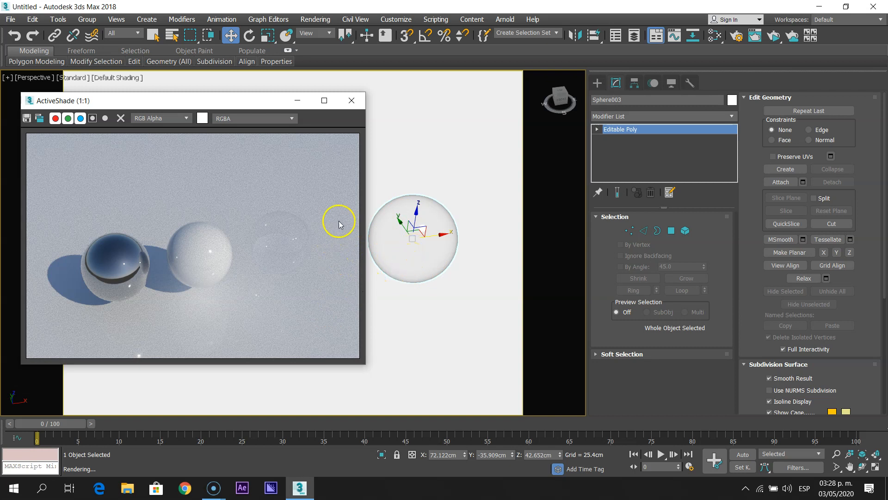
{"action": "left_click", "coordinate": [352, 105]}
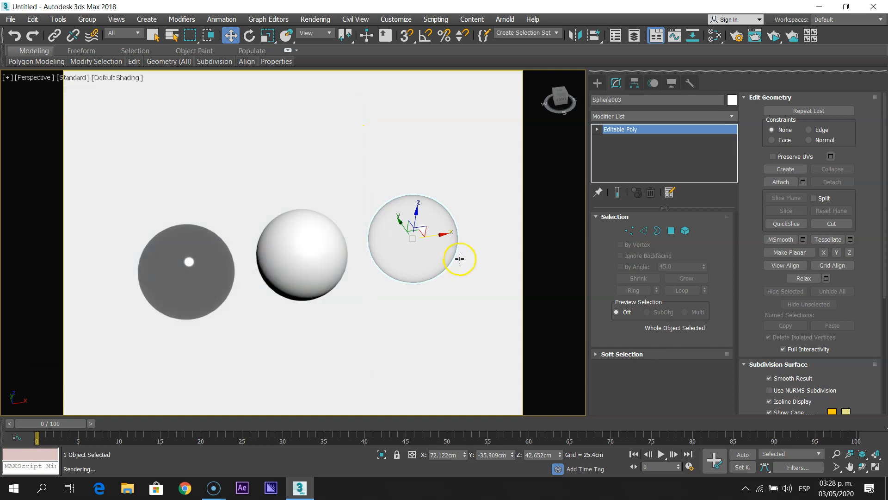
Swap the glass sphere with the plain white one so the glass sphere stands in the middle of the row.
{"action": "mouse_move", "coordinate": [322, 254]}
{"action": "left_mouse_down"}
{"action": "mouse_move", "coordinate": [469, 223]}
{"action": "mouse_move", "coordinate": [317, 255]}
{"action": "left_mouse_up"}
{"action": "left_click", "coordinate": [396, 242]}
{"action": "left_click", "coordinate": [439, 233]}
{"action": "left_click_drag", "start_coordinate": [474, 231], "coordinate": [434, 240]}
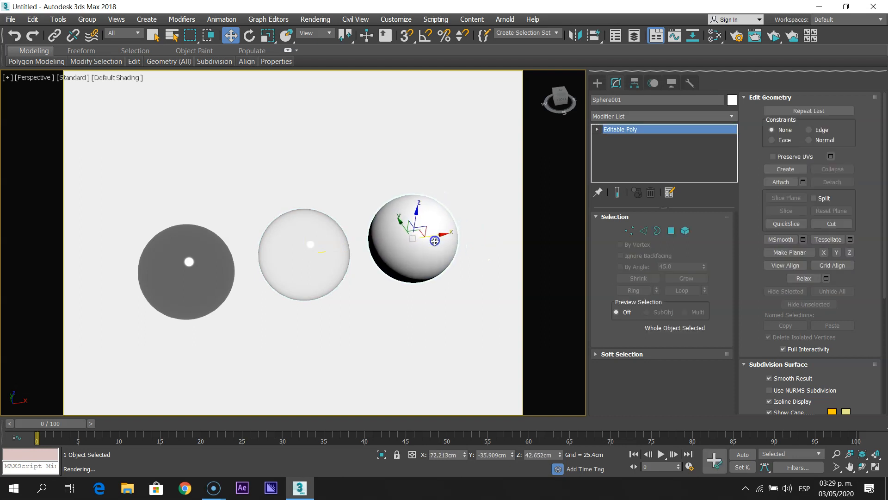
Try to create a standard primitive Box on the plane behind the spheres.
{"action": "scroll", "coordinate": [411, 282], "scroll_direction": "down", "scroll_amount": 5}
{"action": "middle_click_drag", "start_coordinate": [398, 291], "coordinate": [370, 317]}
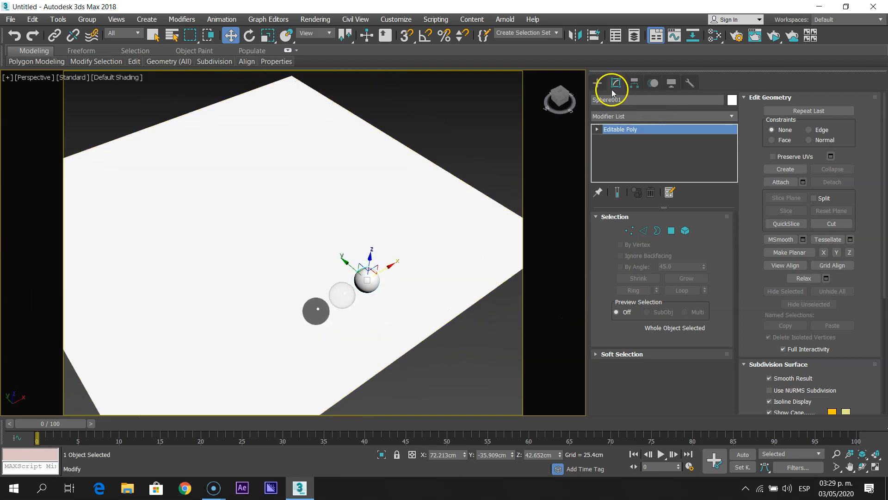
{"action": "left_click", "coordinate": [597, 83]}
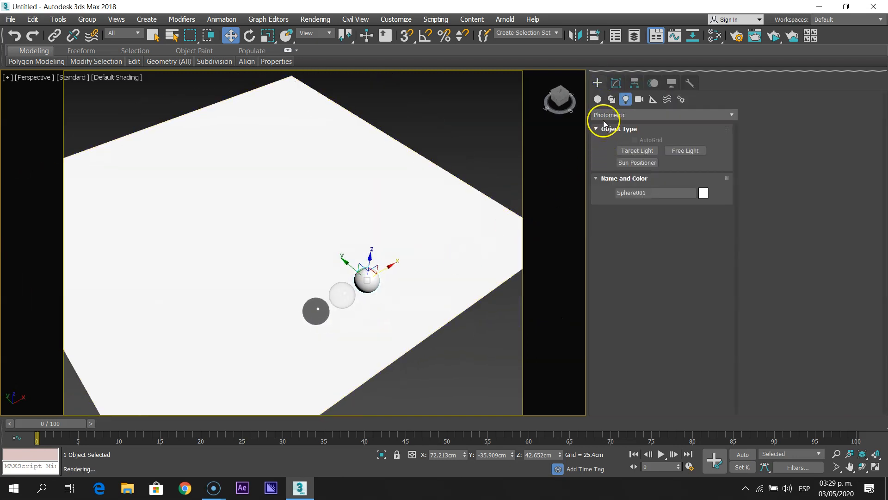
{"action": "left_click", "coordinate": [597, 99]}
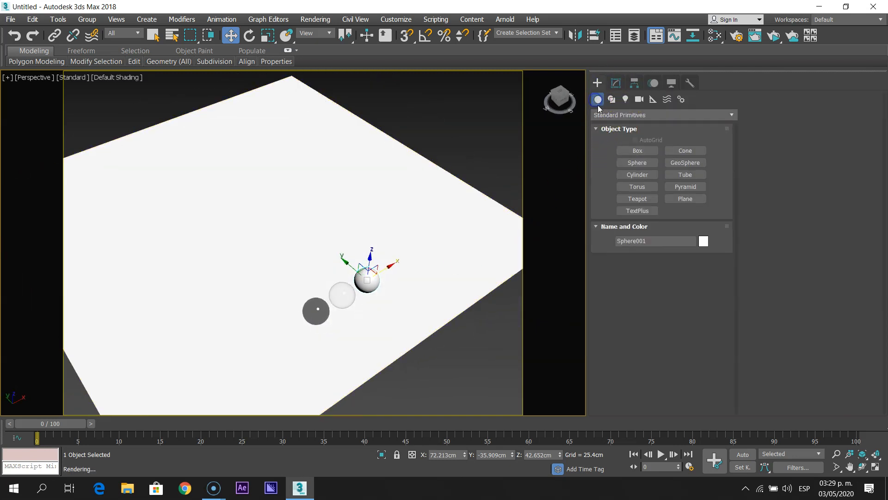
{"action": "left_click", "coordinate": [636, 149]}
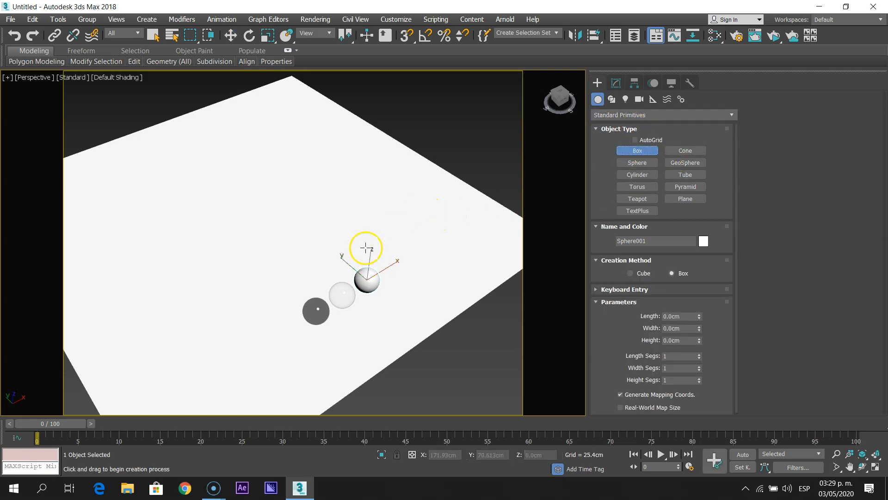
{"action": "left_click", "coordinate": [402, 216]}
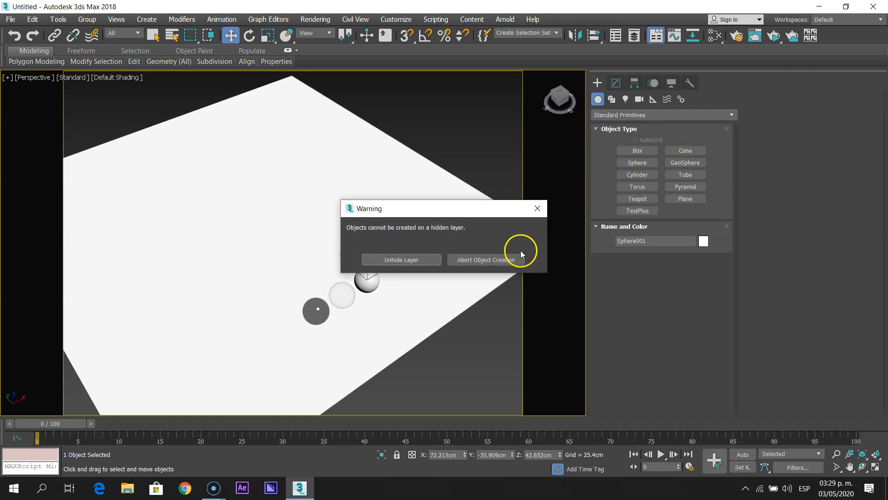
{"action": "left_click", "coordinate": [536, 209]}
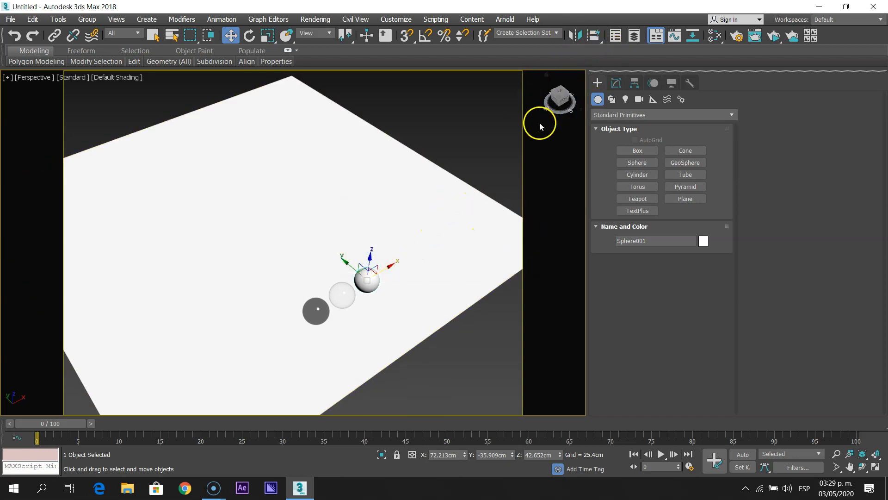
Make 0 (default) the active layer in the Layer Explorer.
{"action": "left_click", "coordinate": [632, 38]}
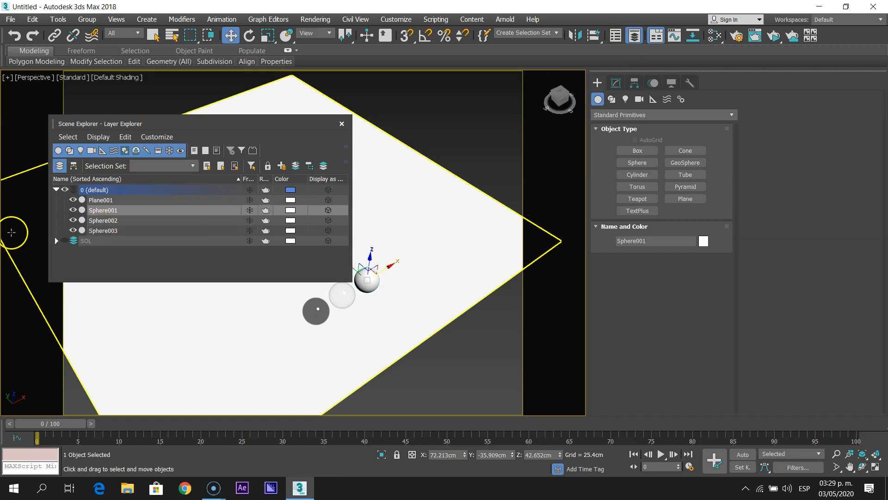
{"action": "left_click", "coordinate": [56, 189]}
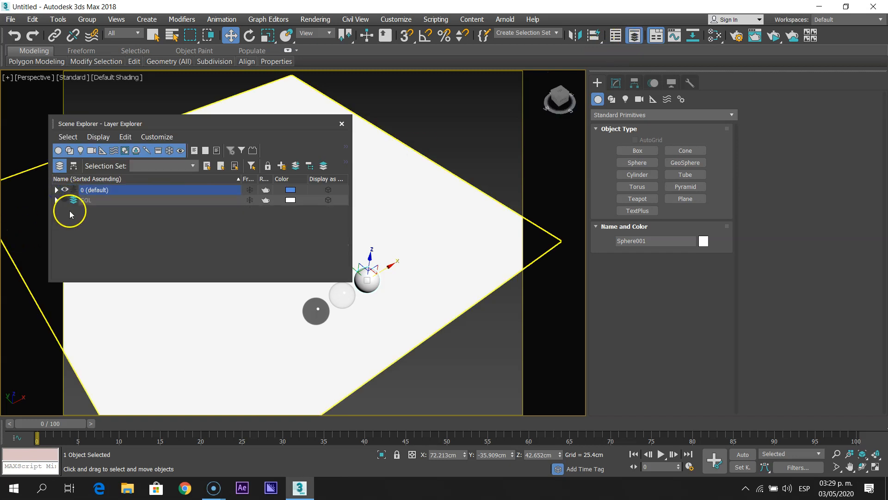
{"action": "left_click", "coordinate": [114, 190]}
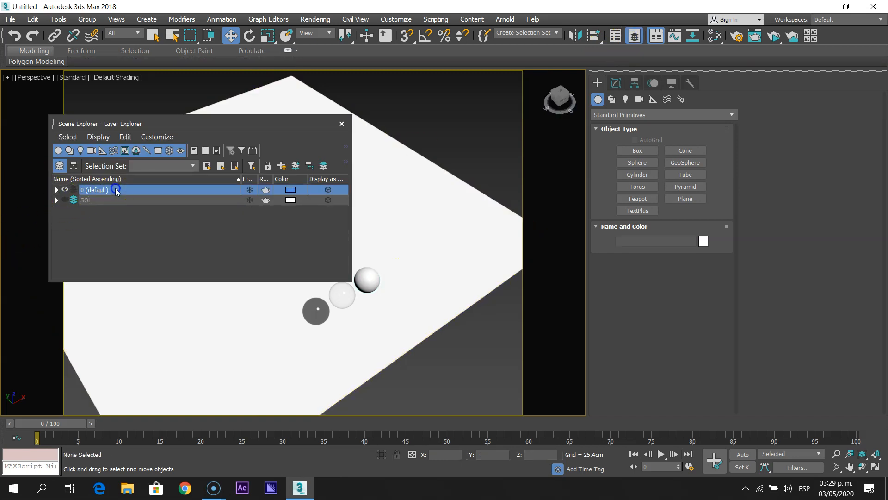
{"action": "left_click", "coordinate": [282, 160]}
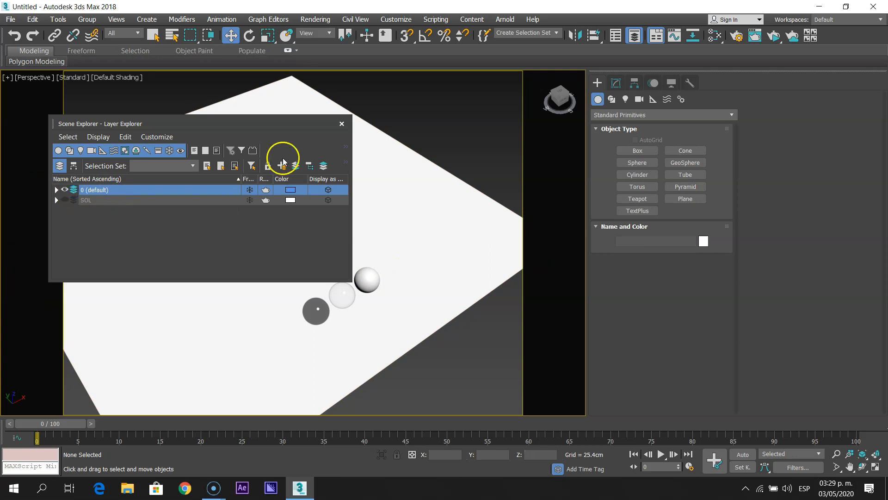
{"action": "left_click", "coordinate": [341, 125]}
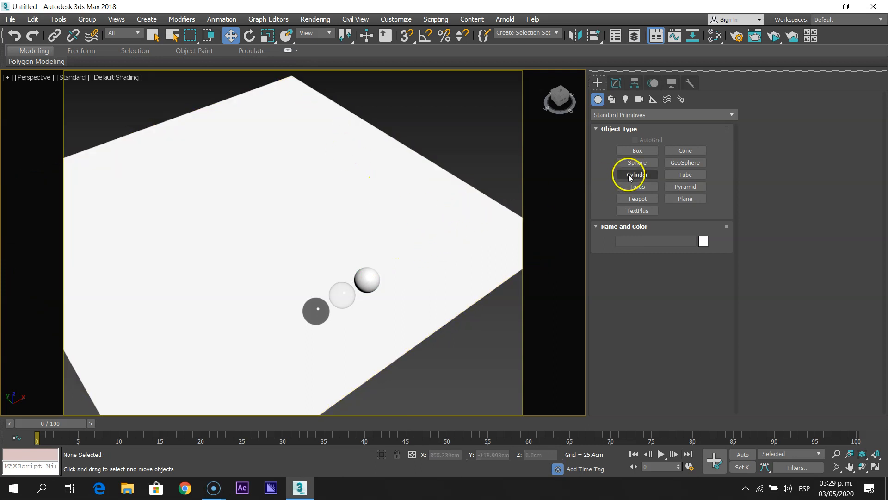
Create a thin box wall behind the spheres, about 434 cm wide, 6.7 cm thick and 236 cm high.
{"action": "left_click", "coordinate": [636, 152]}
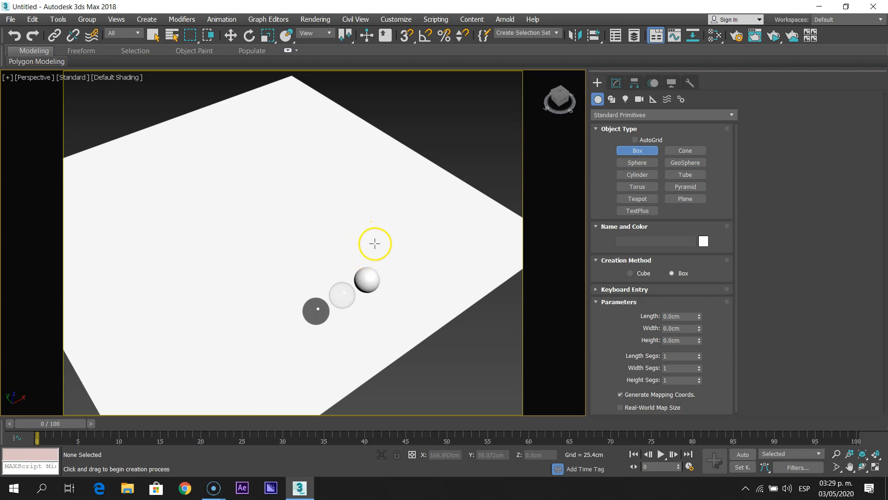
{"action": "left_click_drag", "start_coordinate": [384, 234], "coordinate": [239, 319]}
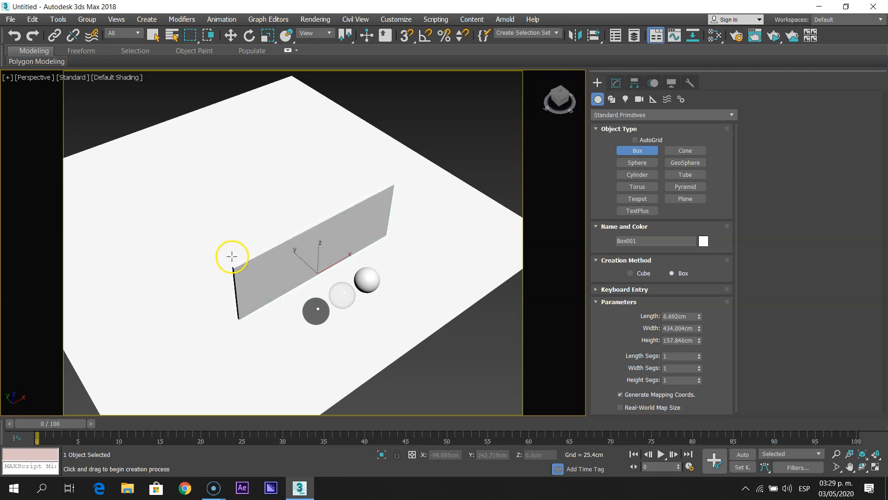
{"action": "left_click", "coordinate": [234, 224]}
{"action": "middle_click_drag", "start_coordinate": [342, 305], "coordinate": [347, 327], "text": "alt"}
{"action": "scroll", "coordinate": [306, 325], "scroll_direction": "up", "scroll_amount": 2}
{"action": "scroll", "coordinate": [306, 326], "scroll_direction": "down", "scroll_amount": 1}
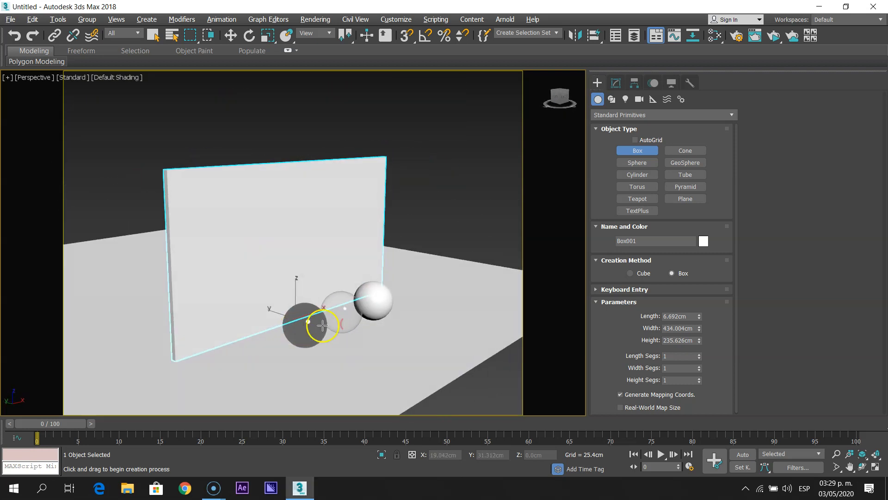
{"action": "middle_click_drag", "start_coordinate": [386, 289], "coordinate": [370, 337], "text": "alt"}
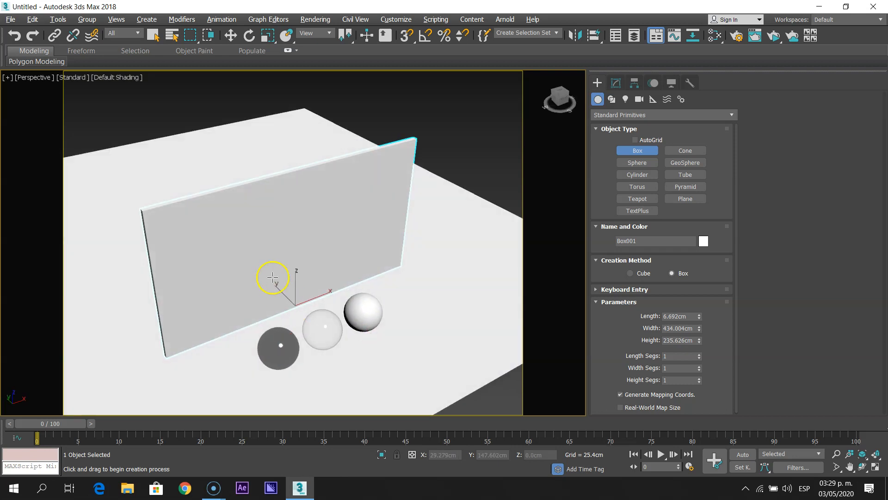
{"action": "middle_click_drag", "start_coordinate": [257, 221], "coordinate": [284, 218]}
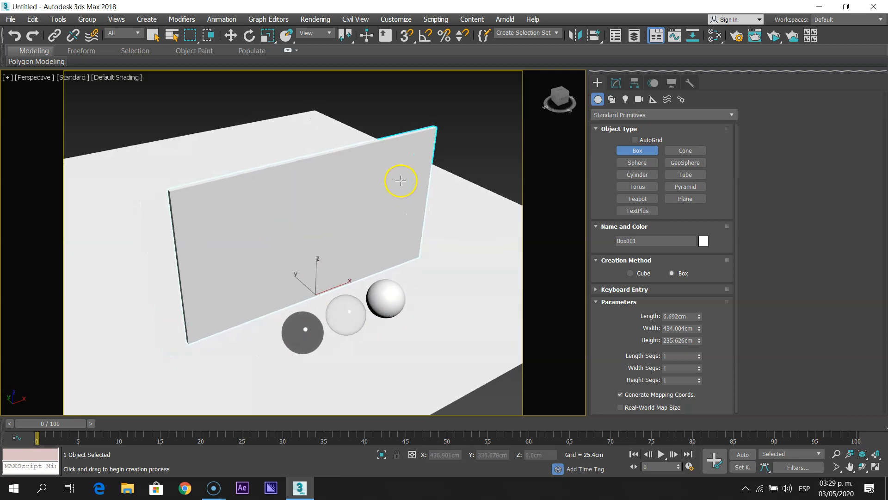
Reopen the Slate Material Editor, move Vidrio beneath Acero, and duplicate it beside the original.
{"action": "key", "text": "m"}
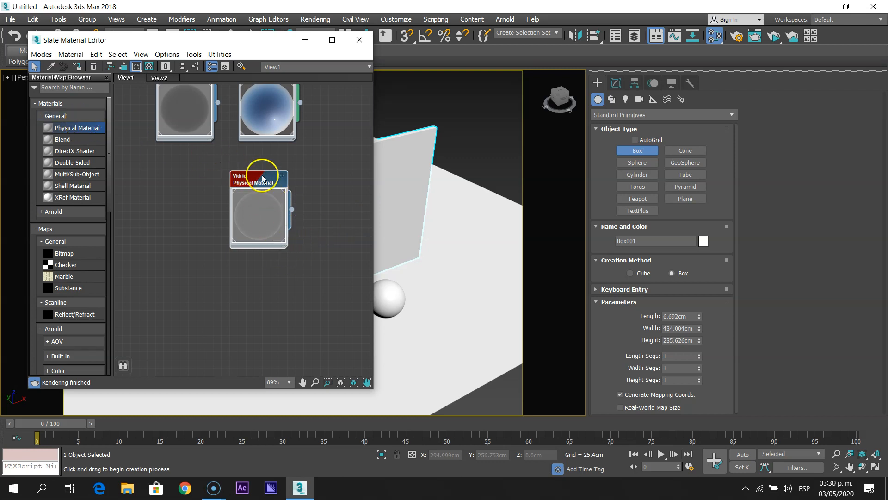
{"action": "mouse_move", "coordinate": [263, 176]}
{"action": "left_mouse_down"}
{"action": "mouse_move", "coordinate": [188, 171]}
{"action": "mouse_move", "coordinate": [266, 173]}
{"action": "mouse_move", "coordinate": [262, 184]}
{"action": "mouse_move", "coordinate": [265, 175]}
{"action": "left_mouse_up"}
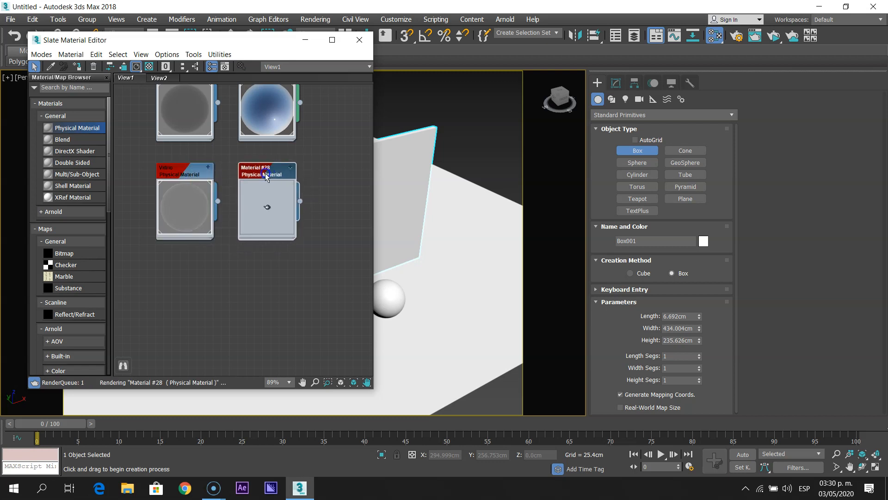
Lighten the base color of the duplicated material beside Vidrio to a neutral grey with a value of about 0.51.
{"action": "double_click", "coordinate": [264, 175]}
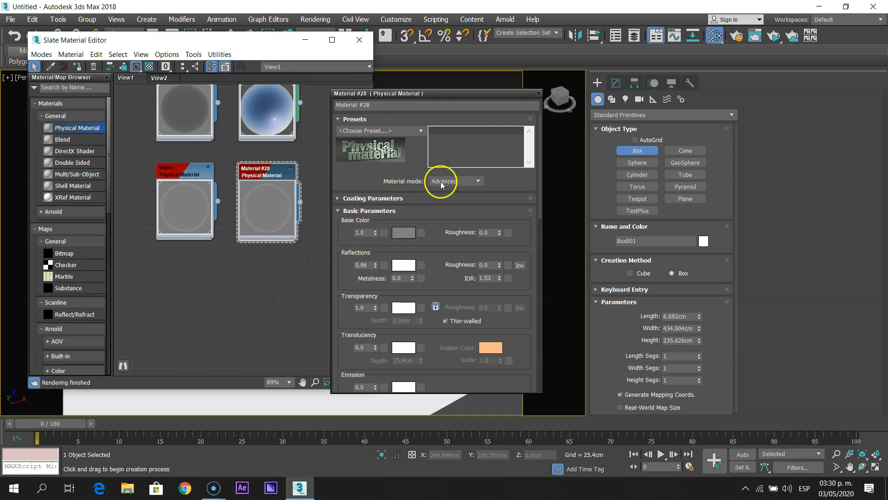
{"action": "left_click", "coordinate": [401, 232]}
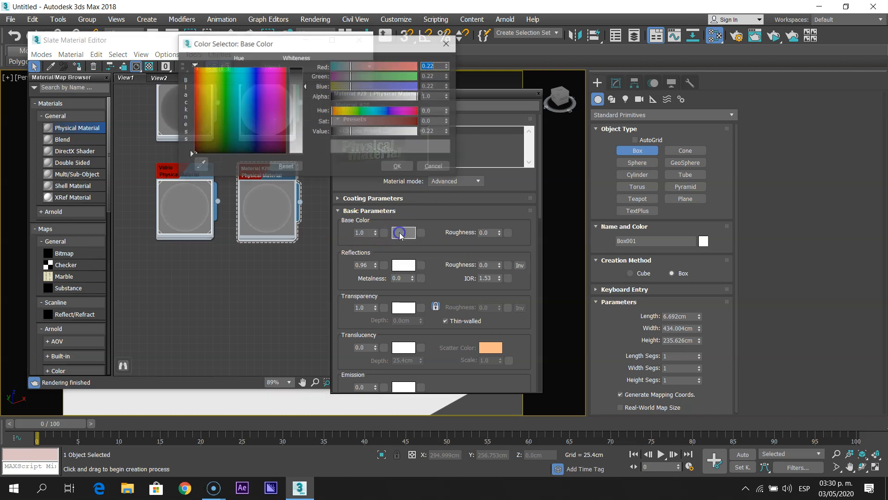
{"action": "left_click_drag", "start_coordinate": [307, 90], "coordinate": [308, 112]}
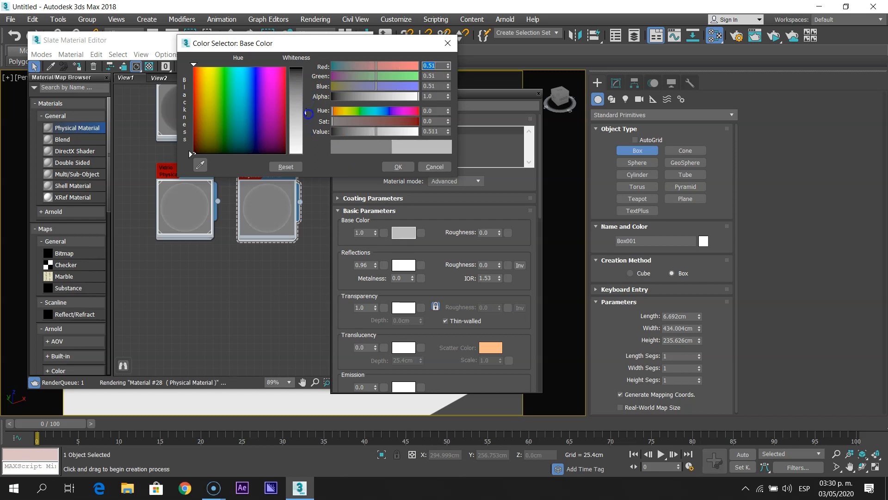
{"action": "left_click", "coordinate": [397, 167]}
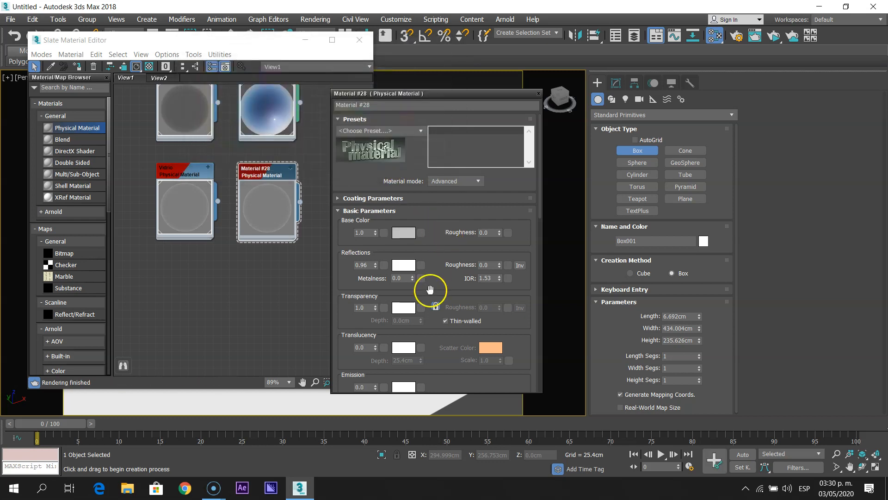
Set the duplicated material's reflections to 1.0, transparency to 0.0 and metalness to 1.0, with Thin-walled turned off.
{"action": "left_click", "coordinate": [376, 264]}
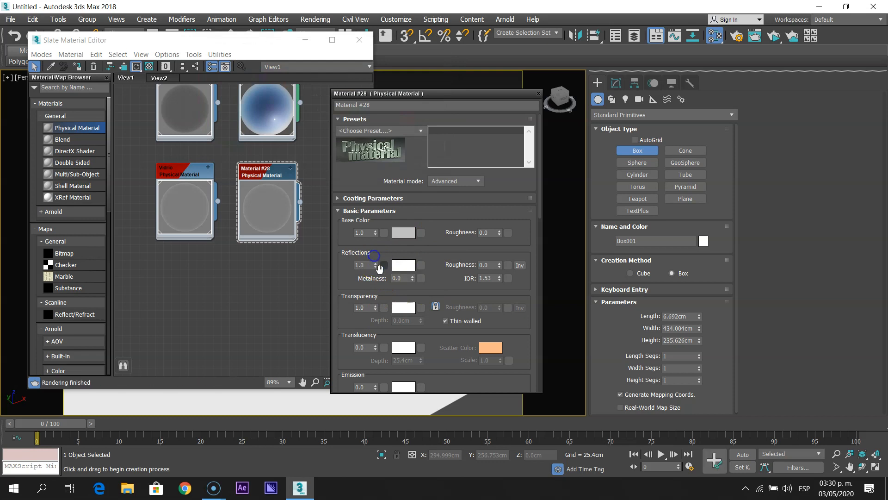
{"action": "left_click", "coordinate": [376, 277]}
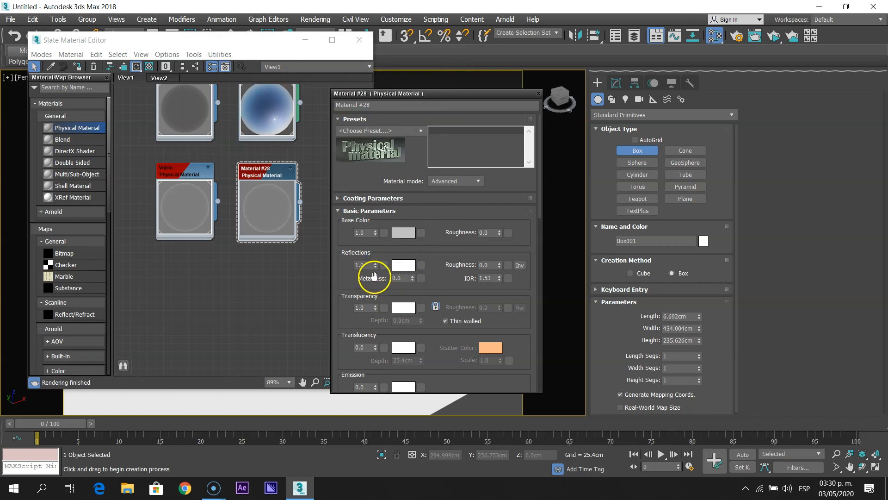
{"action": "right_click", "coordinate": [375, 308]}
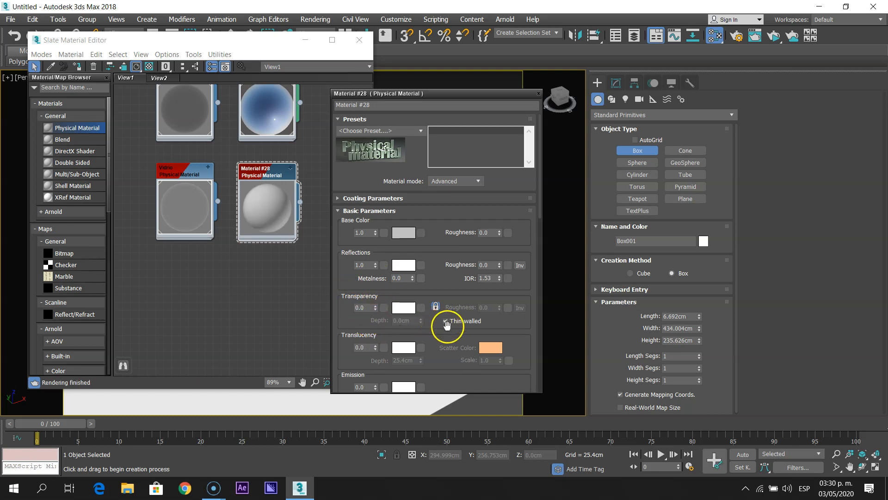
{"action": "left_click", "coordinate": [445, 321]}
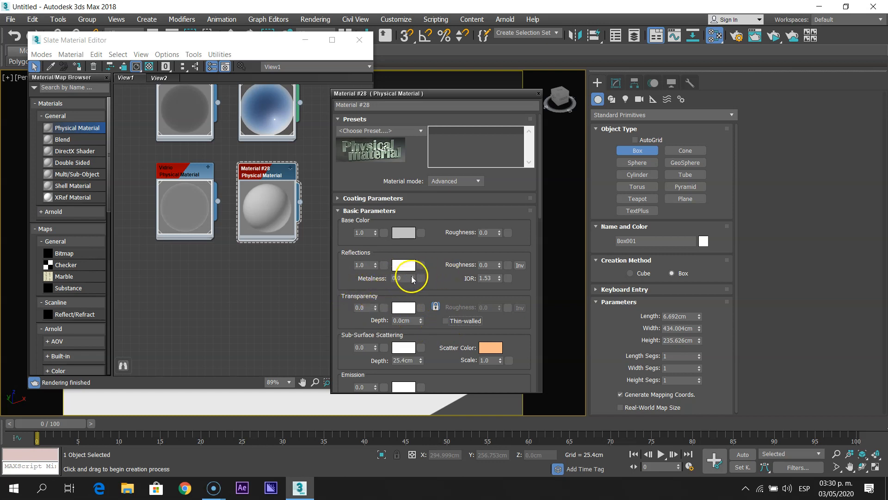
{"action": "left_click_drag", "start_coordinate": [413, 280], "coordinate": [413, 210]}
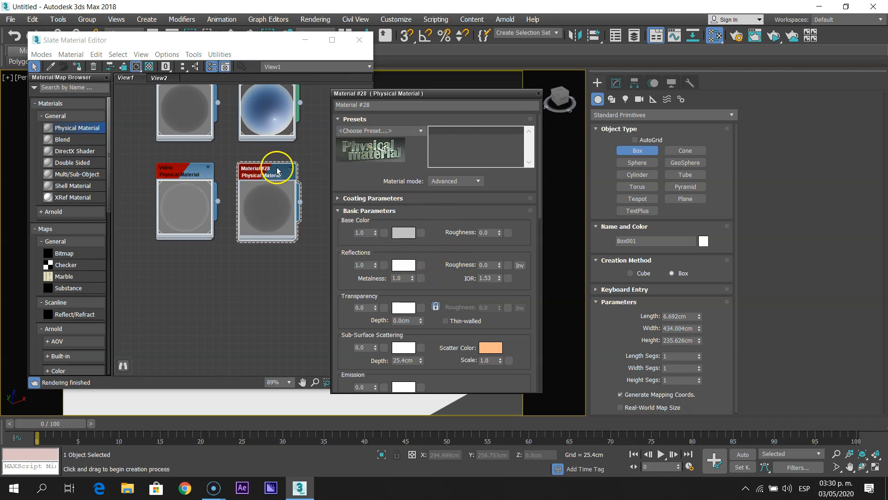
Assign the metallic duplicate material to the box wall and close the Slate Material Editor.
{"action": "left_click", "coordinate": [79, 68]}
{"action": "left_click", "coordinate": [537, 95]}
{"action": "left_click", "coordinate": [361, 41]}
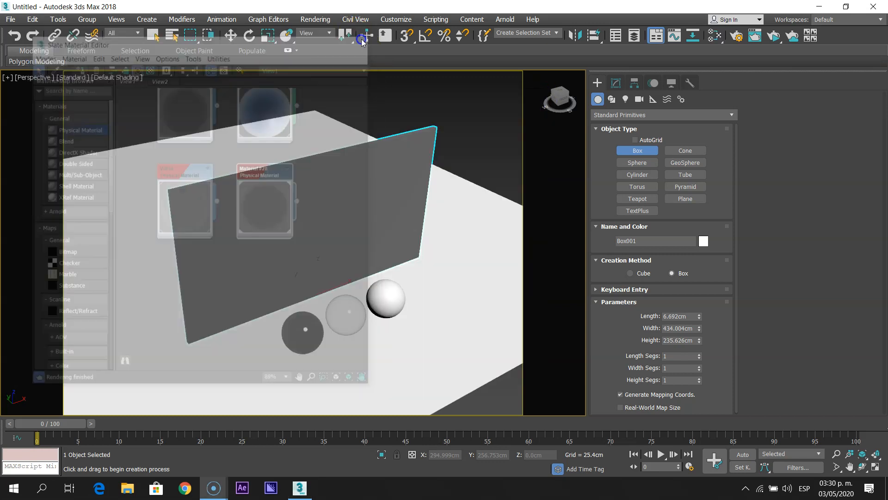
Frame the spheres against the wall and check the metallic reflections in an ActiveShade render.
{"action": "middle_click_drag", "start_coordinate": [400, 246], "coordinate": [383, 258]}
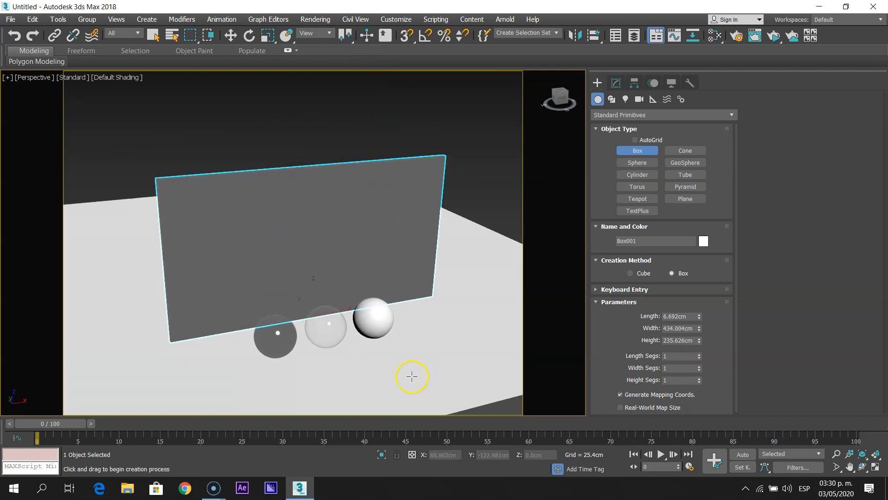
{"action": "scroll", "coordinate": [392, 343], "scroll_direction": "up", "scroll_amount": 6}
{"action": "middle_click_drag", "start_coordinate": [399, 336], "coordinate": [468, 339]}
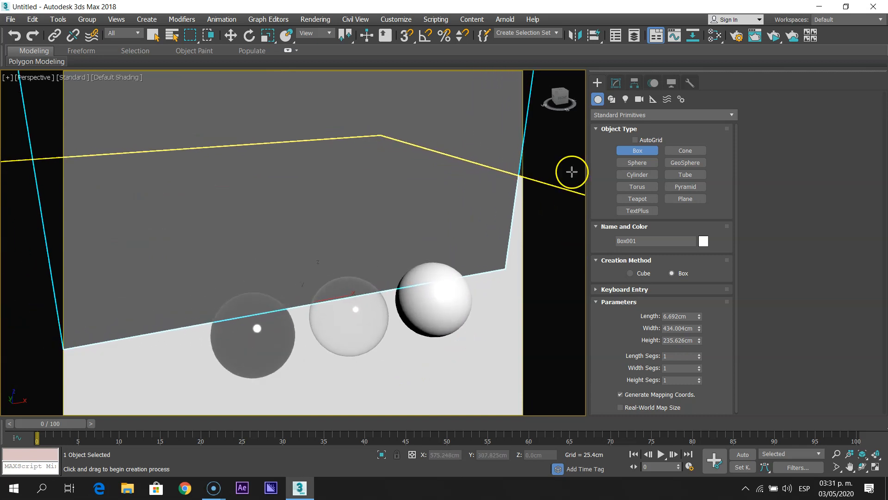
{"action": "left_click", "coordinate": [529, 88]}
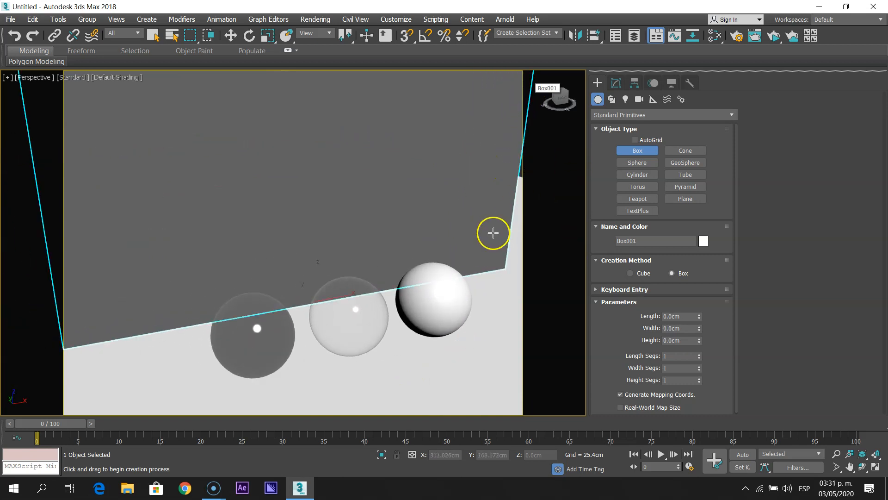
{"action": "key", "text": "shift+q"}
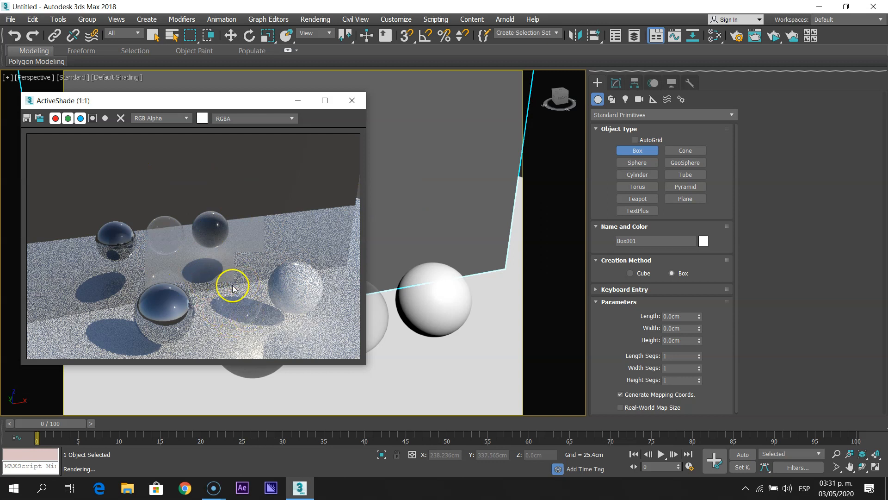
{"action": "left_click", "coordinate": [351, 101]}
Leave Box creation for the Move tool and select the ground plane, with the spheres framed close up.
{"action": "middle_click_drag", "start_coordinate": [411, 220], "coordinate": [396, 207]}
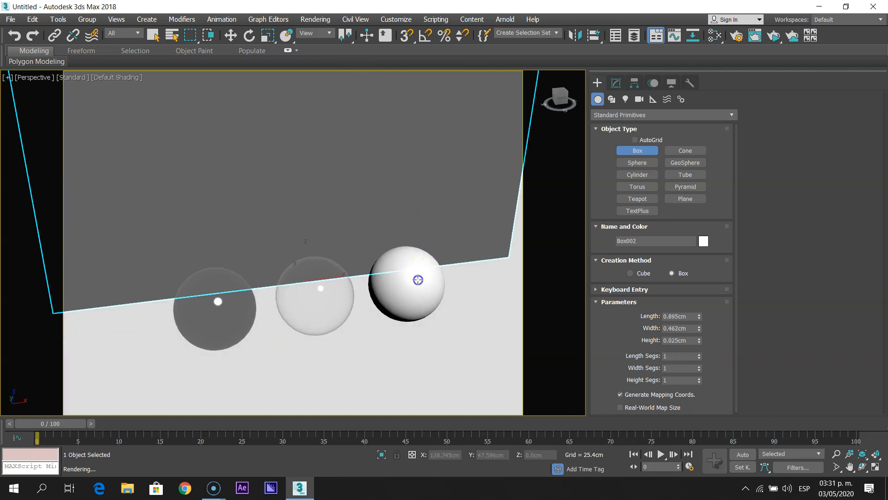
{"action": "scroll", "coordinate": [413, 317], "scroll_direction": "down", "scroll_amount": 3}
{"action": "middle_click_drag", "start_coordinate": [411, 319], "coordinate": [402, 255]}
{"action": "middle_click_drag", "start_coordinate": [374, 294], "coordinate": [382, 305], "text": "alt"}
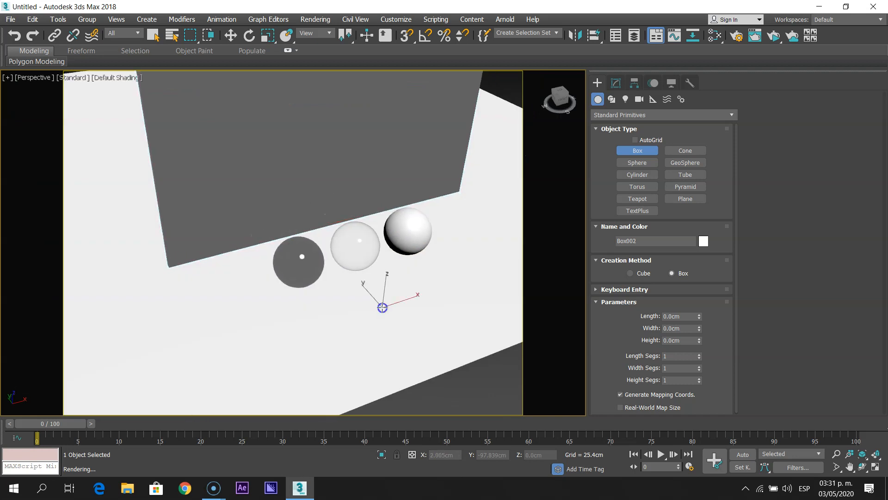
{"action": "scroll", "coordinate": [378, 299], "scroll_direction": "down", "scroll_amount": 2}
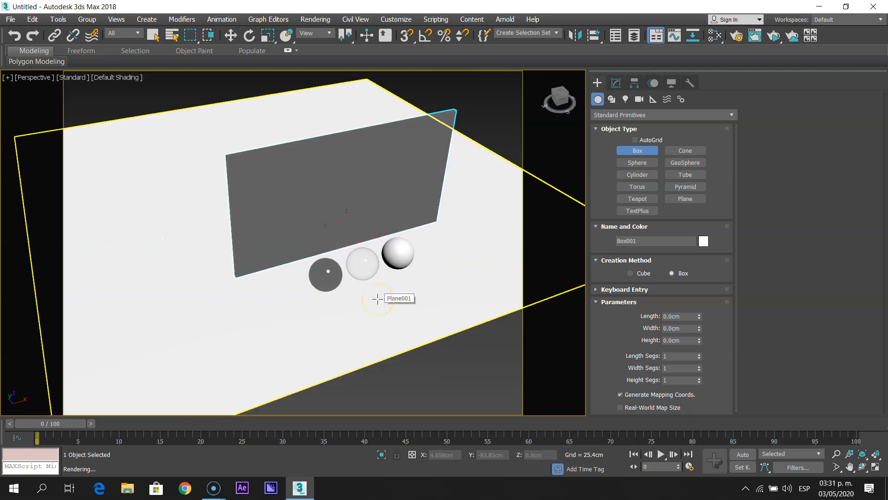
{"action": "key", "text": "w"}
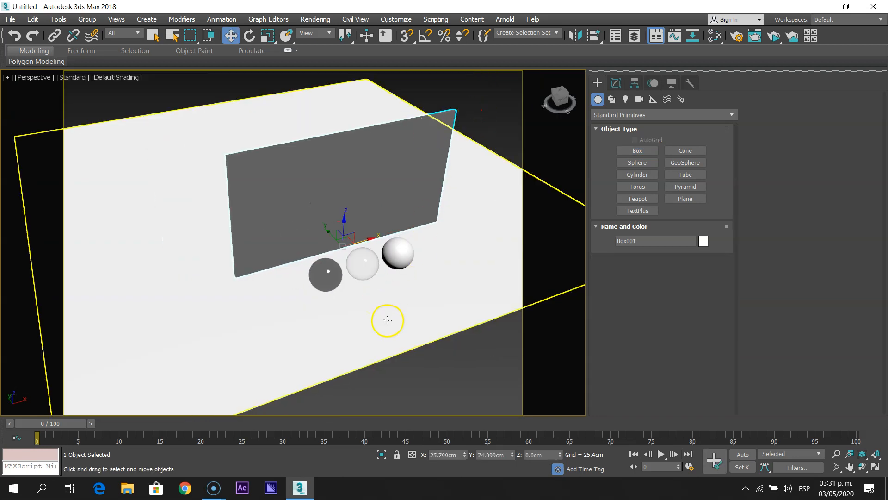
{"action": "left_click", "coordinate": [386, 317]}
{"action": "scroll", "coordinate": [401, 292], "scroll_direction": "up", "scroll_amount": 4}
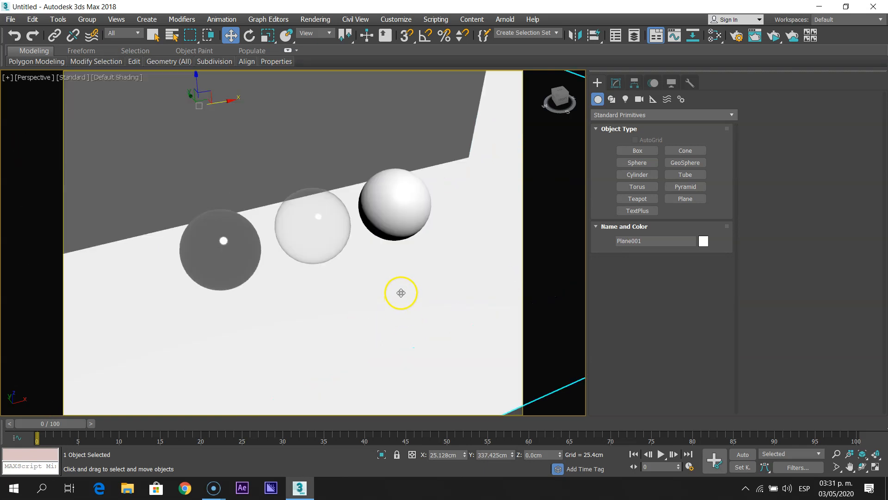
{"action": "middle_click_drag", "start_coordinate": [401, 291], "coordinate": [406, 292]}
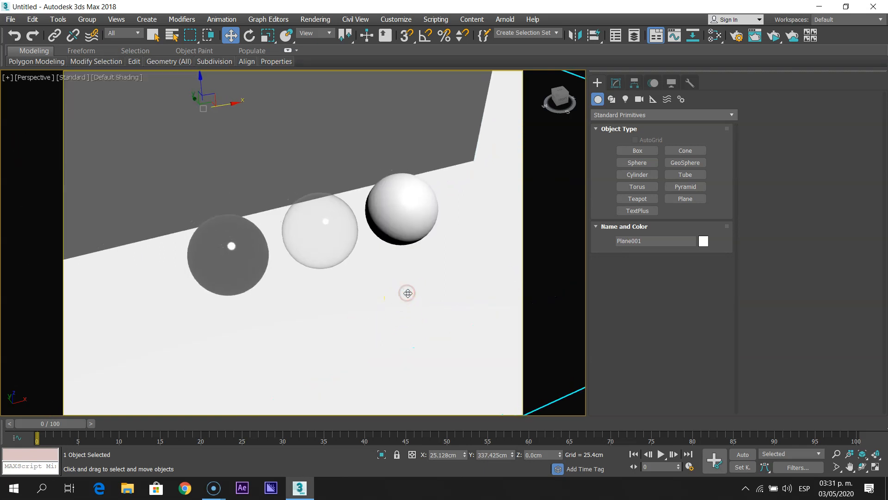
Add a new Physical Material below the metallic one in the Slate Material Editor and turn on its shaded viewport display.
{"action": "key", "text": "m"}
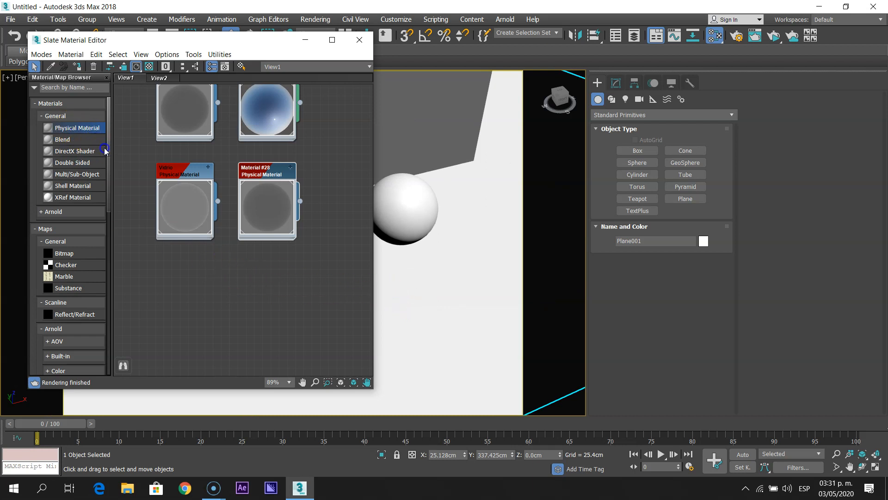
{"action": "left_click_drag", "start_coordinate": [252, 272], "coordinate": [261, 254]}
{"action": "double_click", "coordinate": [237, 267]}
{"action": "middle_click_drag", "start_coordinate": [204, 311], "coordinate": [198, 200]}
{"action": "scroll", "coordinate": [267, 164], "scroll_direction": "up", "scroll_amount": 3}
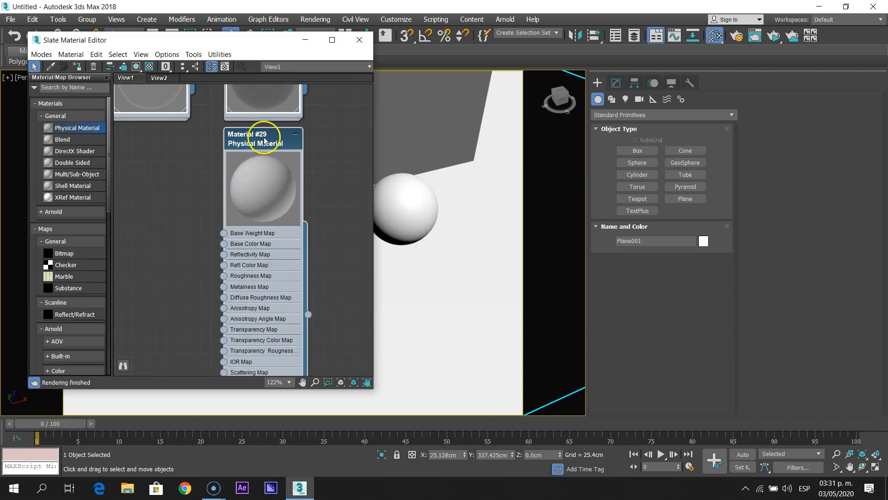
{"action": "right_click", "coordinate": [264, 141]}
{"action": "left_click", "coordinate": [285, 287]}
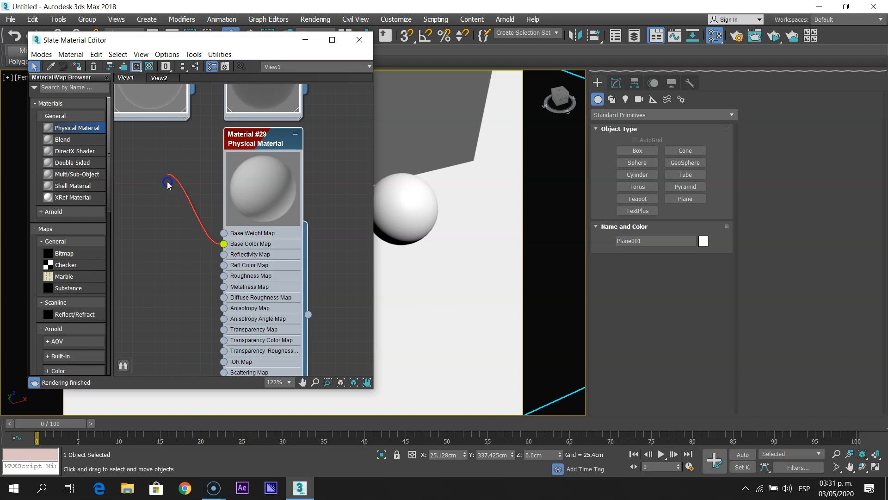
Connect a Bitmap to the new material's Base Color Map, using imagenRoble_Rameado from E:\PROYECTO A\materiallibraries.
{"action": "left_click_drag", "start_coordinate": [168, 185], "coordinate": [175, 159]}
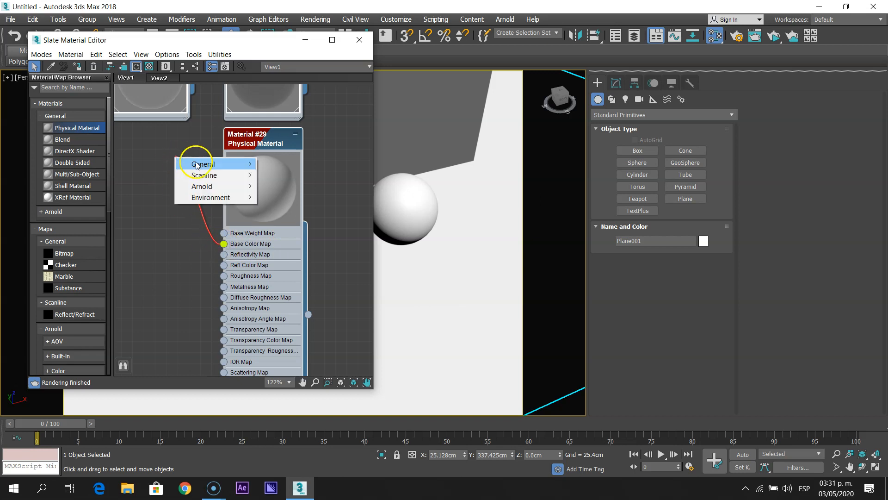
{"action": "left_click", "coordinate": [219, 165]}
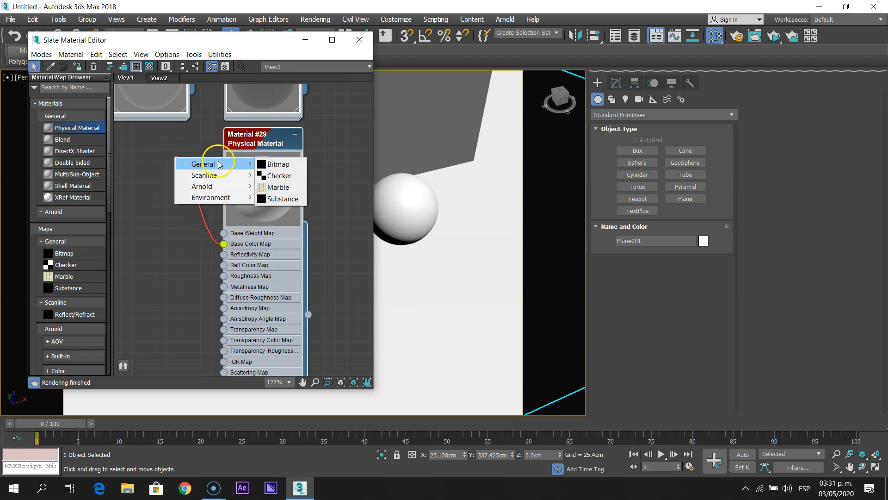
{"action": "left_click", "coordinate": [274, 164]}
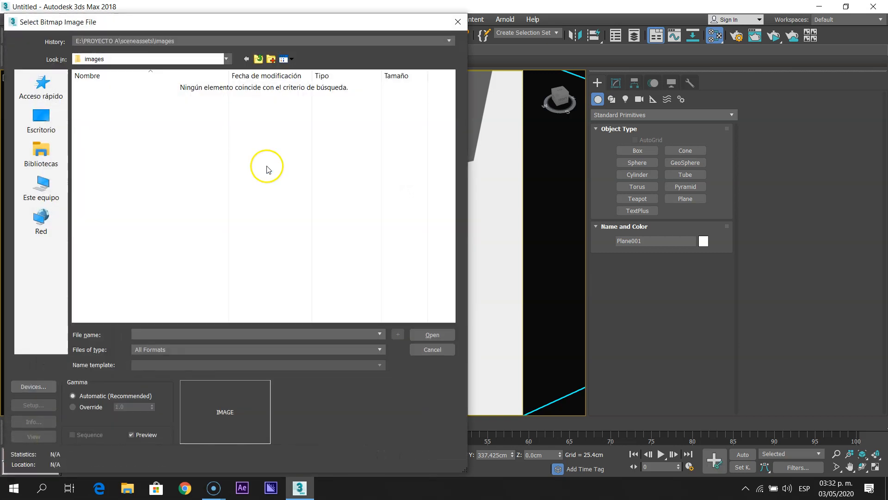
{"action": "left_click", "coordinate": [132, 41]}
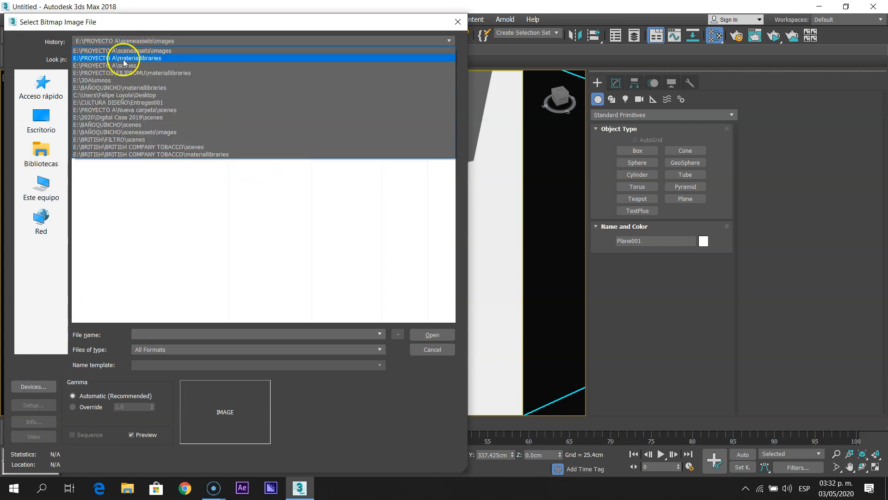
{"action": "left_click", "coordinate": [129, 60]}
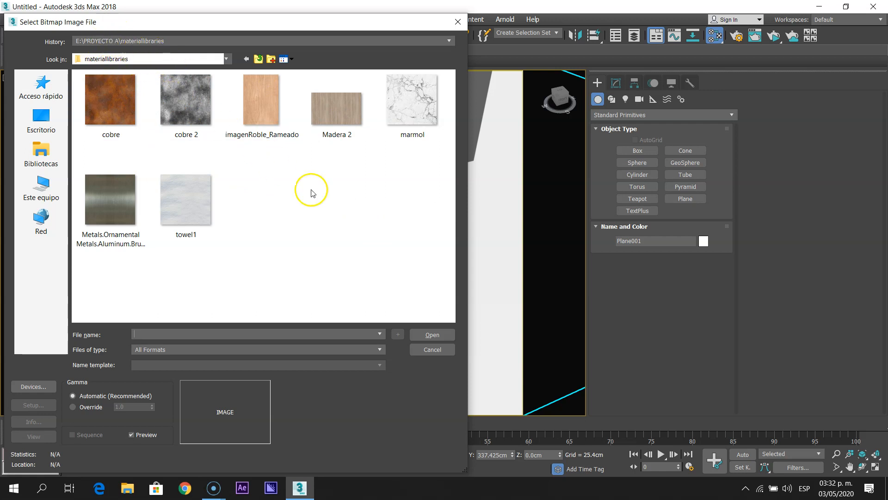
{"action": "left_click", "coordinate": [252, 99]}
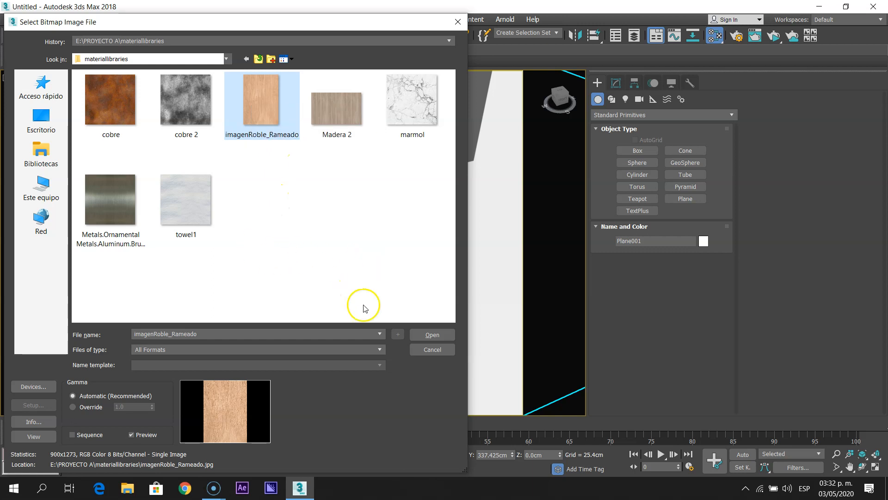
{"action": "left_click", "coordinate": [433, 334]}
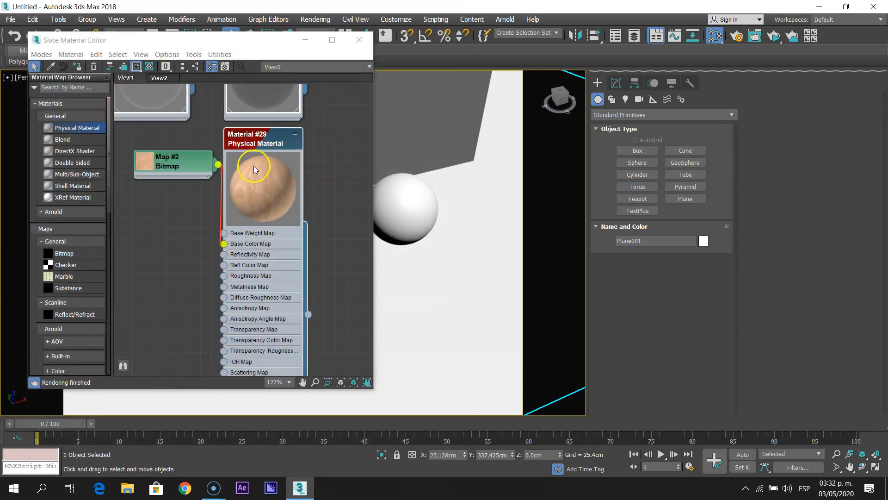
Enlarge the wood bitmap node's preview, move the node clear of its material, and turn on the map's viewport display.
{"action": "double_click", "coordinate": [145, 162]}
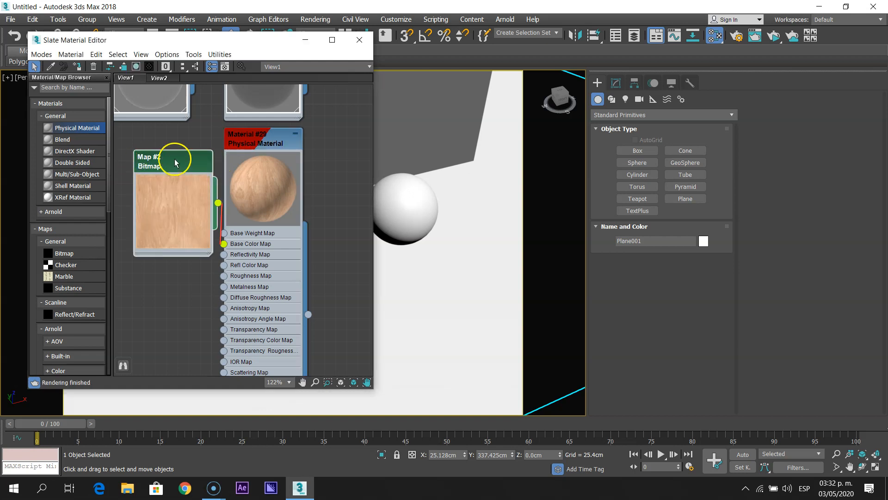
{"action": "left_click_drag", "start_coordinate": [175, 162], "coordinate": [157, 148]}
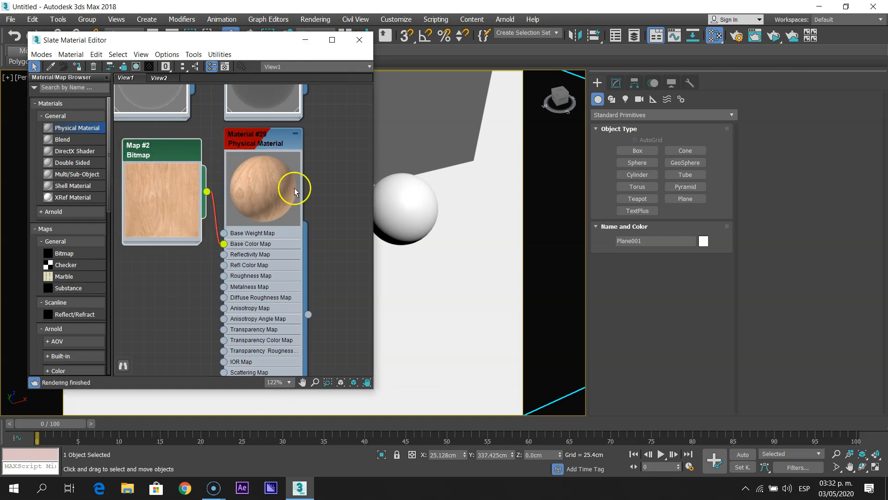
{"action": "left_click", "coordinate": [259, 143]}
{"action": "scroll", "coordinate": [257, 192], "scroll_direction": "down", "scroll_amount": 3}
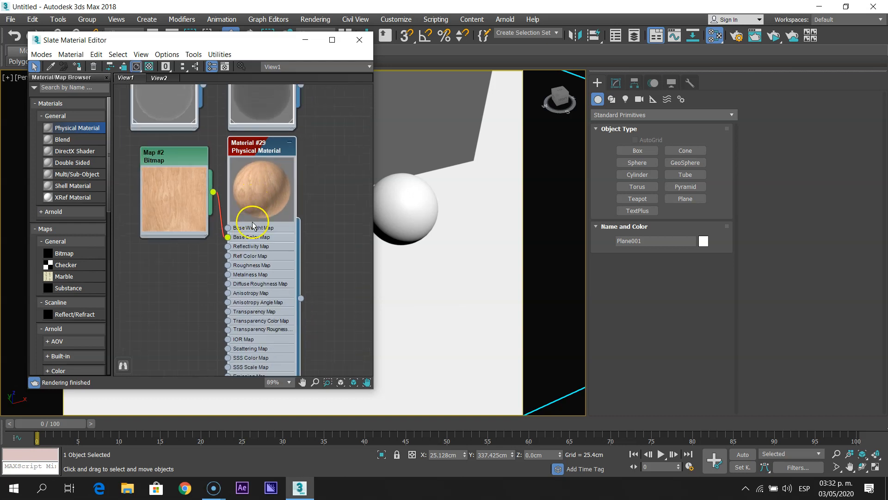
{"action": "middle_click_drag", "start_coordinate": [257, 248], "coordinate": [257, 217]}
{"action": "left_click_drag", "start_coordinate": [199, 119], "coordinate": [163, 116]}
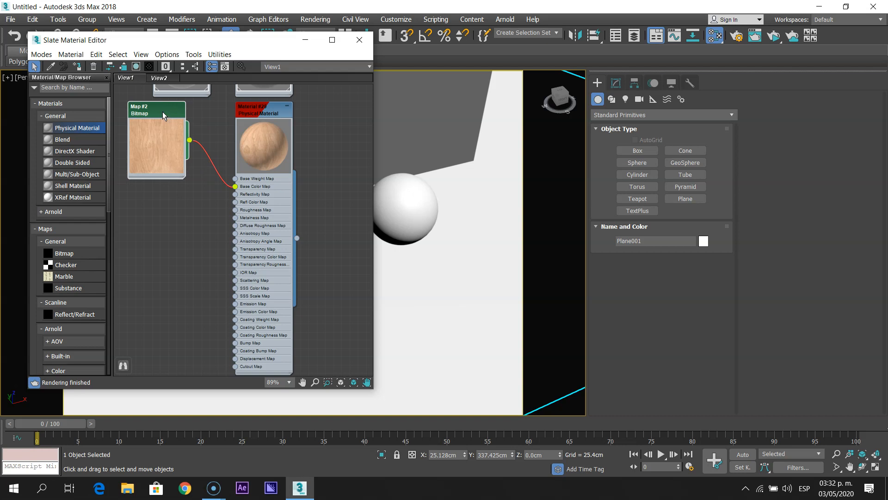
{"action": "right_click", "coordinate": [163, 116]}
{"action": "left_click", "coordinate": [194, 218]}
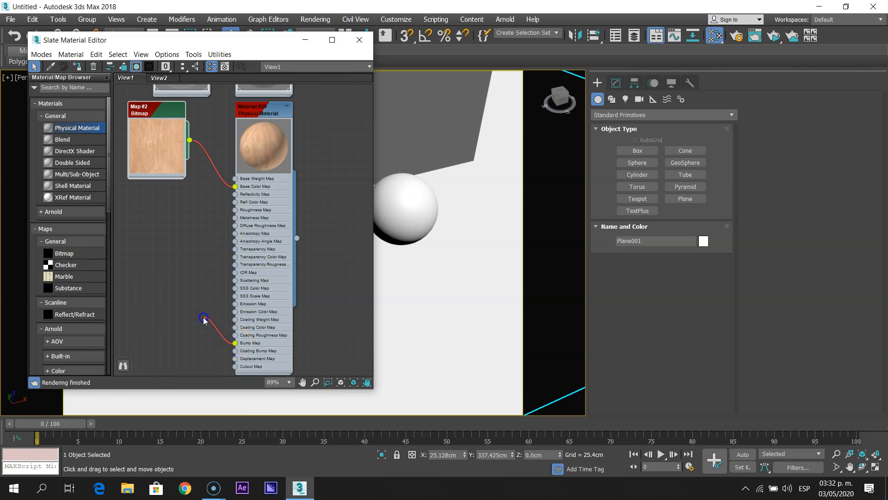
Connect the wood bitmap node to the Bump Map of the new Physical Material as well.
{"action": "left_click_drag", "start_coordinate": [194, 231], "coordinate": [189, 140]}
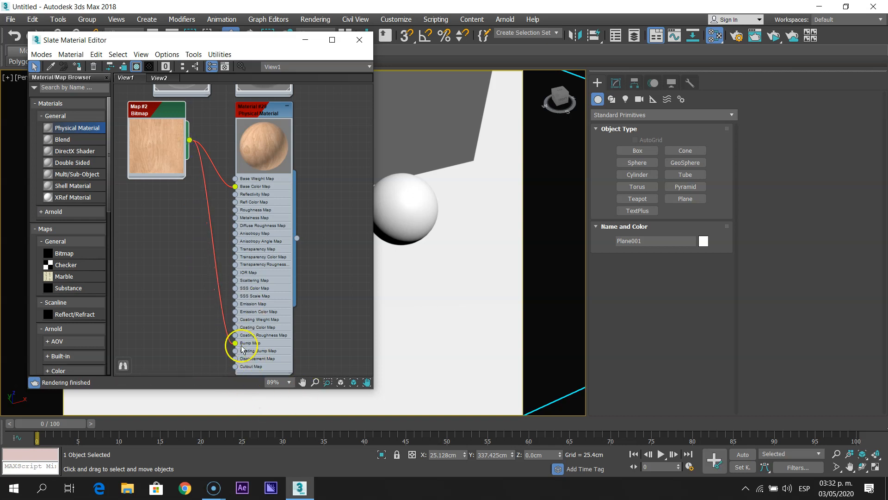
{"action": "scroll", "coordinate": [242, 348], "scroll_direction": "up", "scroll_amount": 3}
{"action": "scroll", "coordinate": [255, 348], "scroll_direction": "down", "scroll_amount": 3}
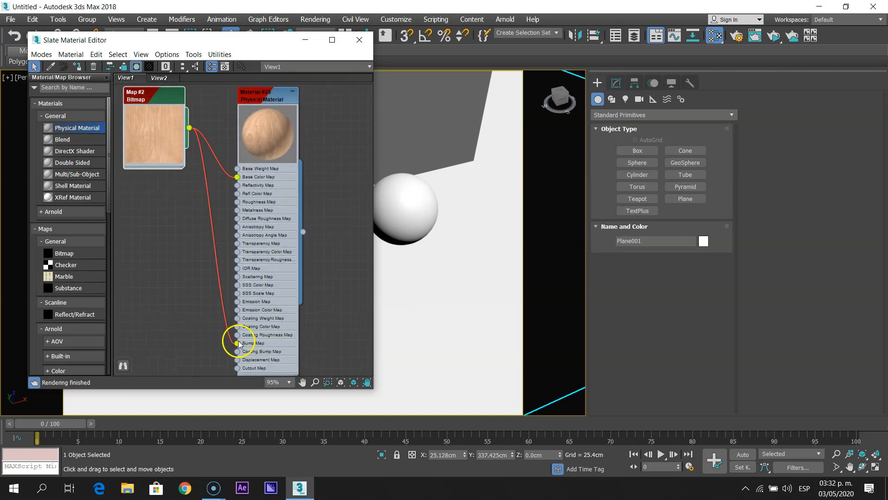
{"action": "middle_click_drag", "start_coordinate": [202, 118], "coordinate": [209, 149]}
{"action": "scroll", "coordinate": [210, 149], "scroll_direction": "down", "scroll_amount": 2}
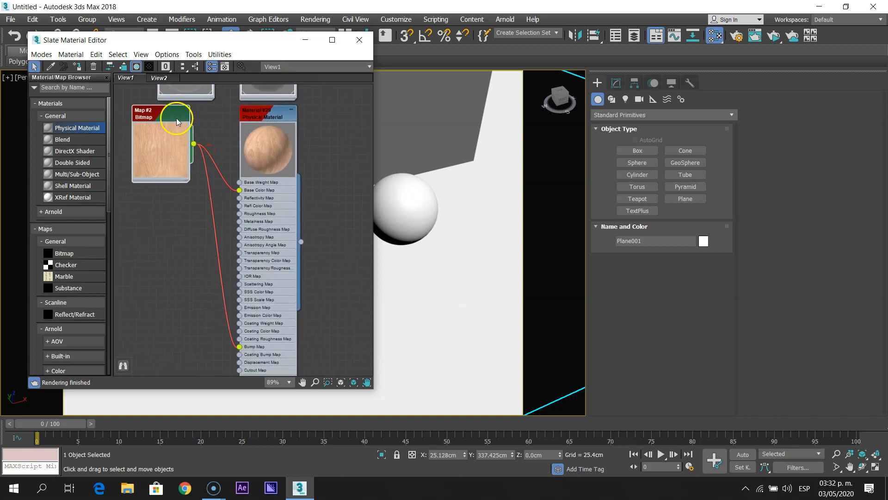
Assign the wood Physical Material to the selected ground plane and close the Slate Material Editor.
{"action": "left_click", "coordinate": [260, 115]}
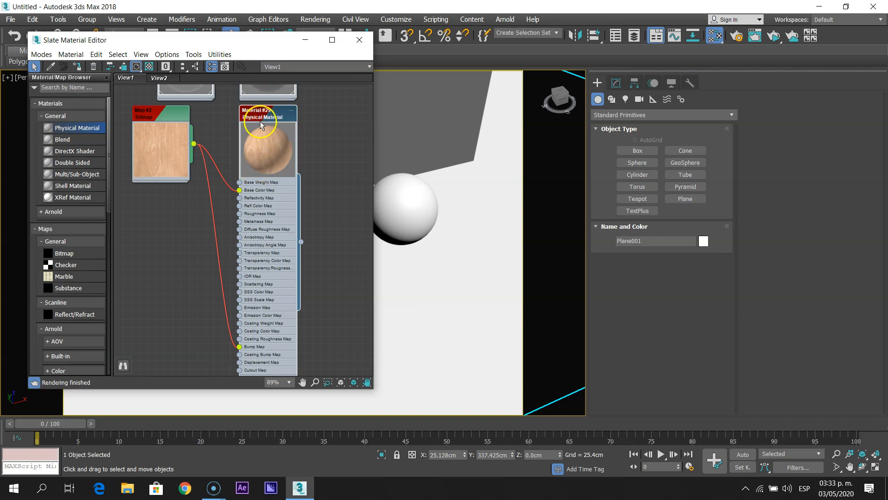
{"action": "left_click", "coordinate": [80, 67]}
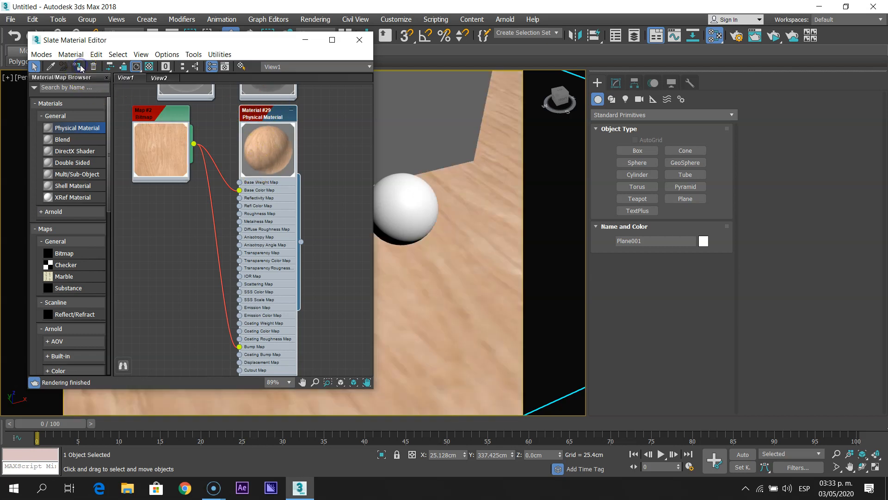
{"action": "left_click", "coordinate": [360, 39]}
Examine the scale and grain direction of the wood texture on the ground plane around the wall and spheres.
{"action": "scroll", "coordinate": [416, 346], "scroll_direction": "down", "scroll_amount": 3}
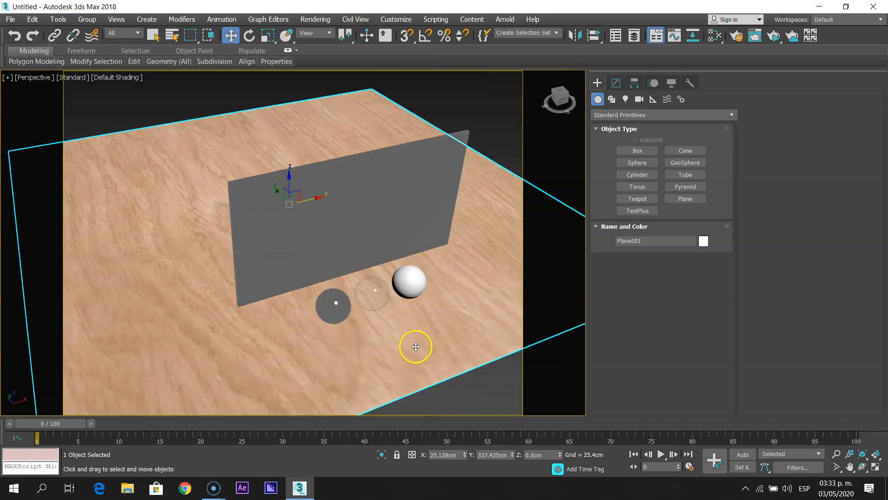
{"action": "scroll", "coordinate": [415, 346], "scroll_direction": "up", "scroll_amount": 3}
{"action": "scroll", "coordinate": [415, 346], "scroll_direction": "down", "scroll_amount": 3}
{"action": "middle_click_drag", "start_coordinate": [416, 346], "coordinate": [392, 337]}
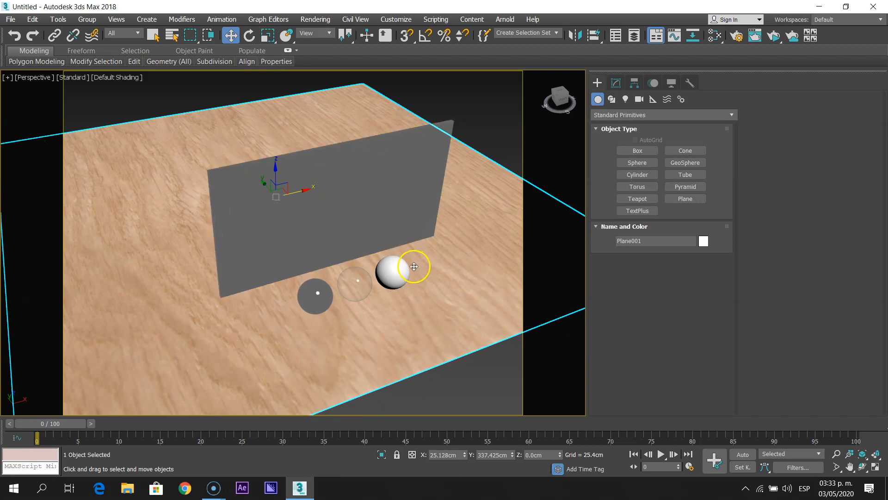
{"action": "scroll", "coordinate": [409, 327], "scroll_direction": "up", "scroll_amount": 2}
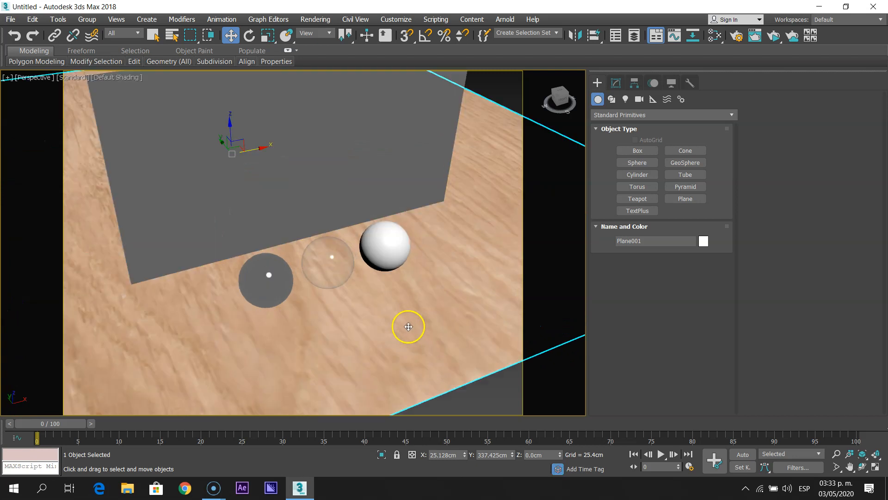
{"action": "middle_click_drag", "start_coordinate": [411, 326], "coordinate": [418, 328]}
{"action": "scroll", "coordinate": [419, 328], "scroll_direction": "down", "scroll_amount": 2}
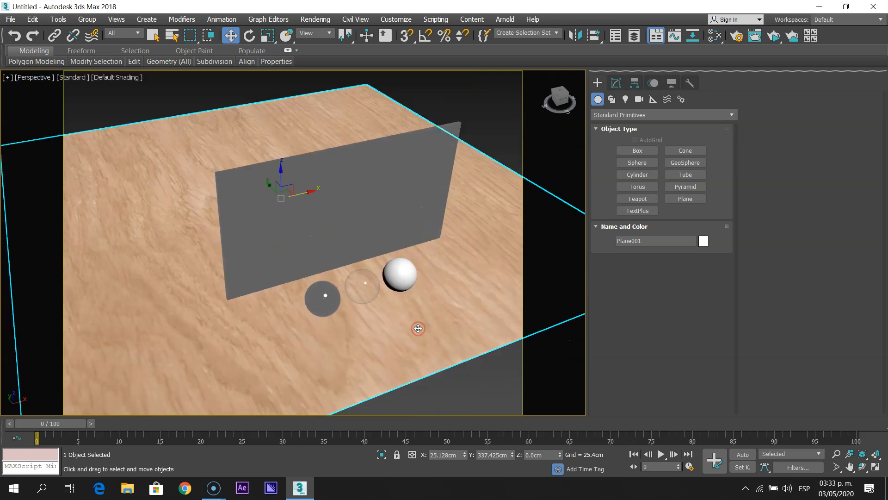
{"action": "scroll", "coordinate": [416, 328], "scroll_direction": "up", "scroll_amount": 2}
{"action": "scroll", "coordinate": [416, 329], "scroll_direction": "down", "scroll_amount": 4}
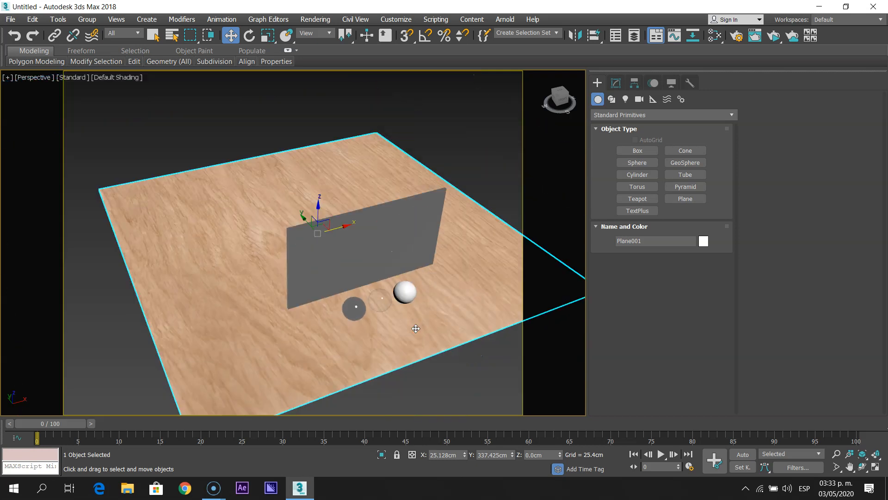
{"action": "scroll", "coordinate": [415, 328], "scroll_direction": "up", "scroll_amount": 2}
{"action": "middle_click_drag", "start_coordinate": [446, 337], "coordinate": [427, 344]}
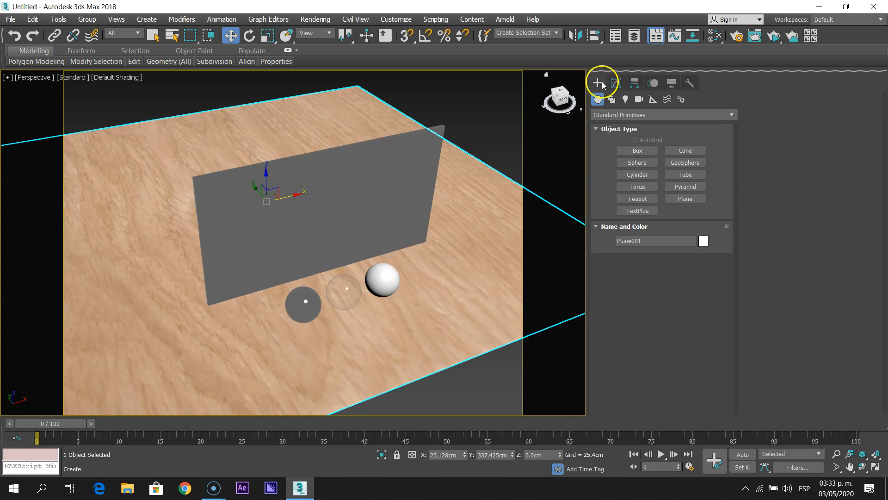
Add an Unwrap UVW modifier to the ground plane and switch to its Polygon selection level.
{"action": "left_click", "coordinate": [616, 83]}
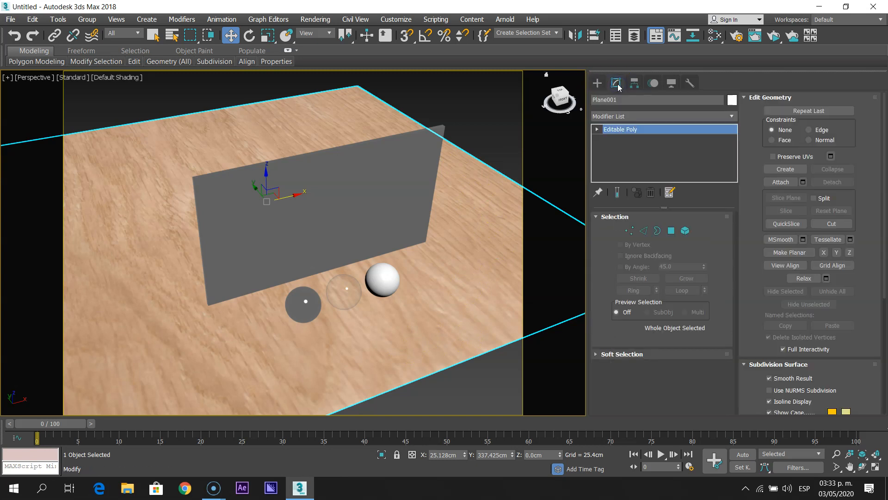
{"action": "left_click", "coordinate": [616, 116]}
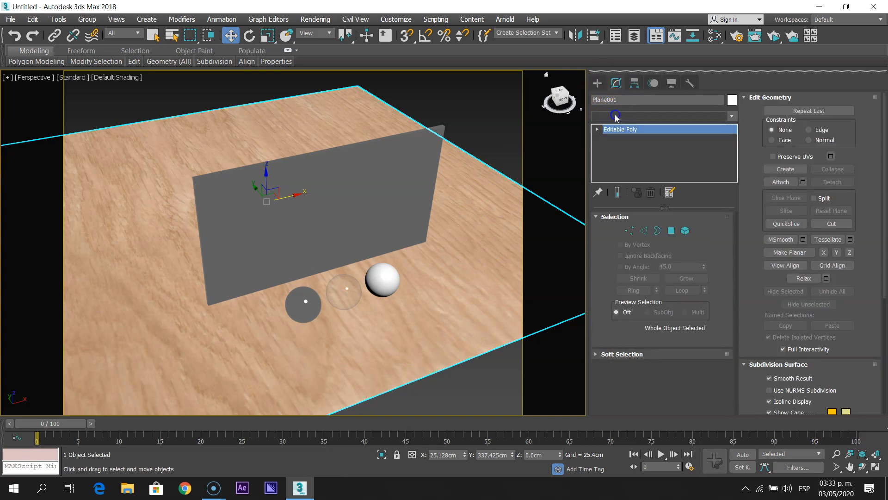
{"action": "key", "text": "u"}
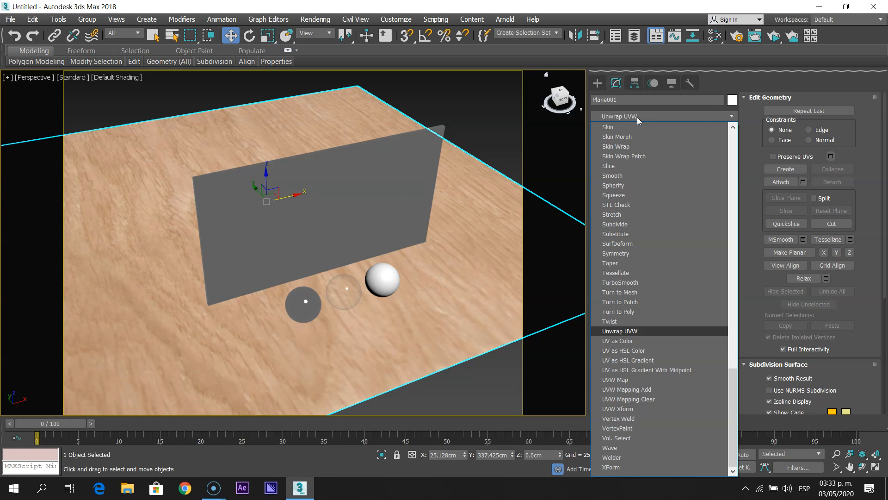
{"action": "key", "text": "Return"}
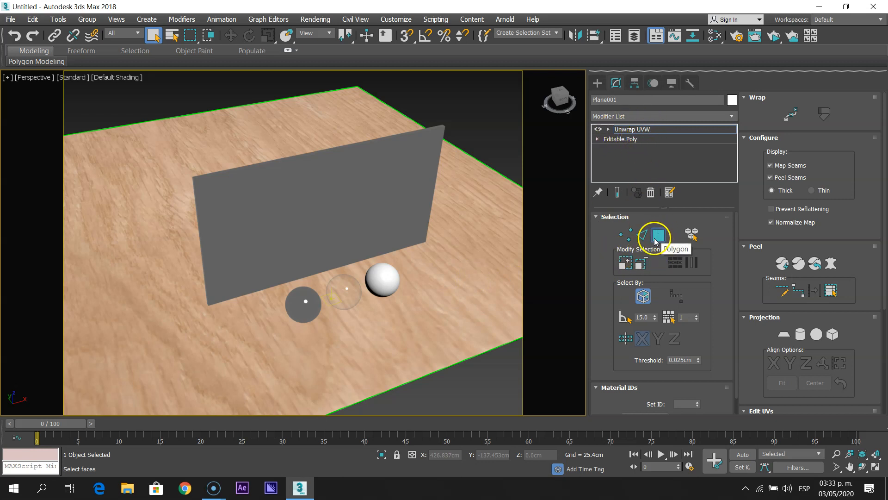
Open the UV Editor for the ground plane, reposition its window and bring the whole UV square into view.
{"action": "left_click_drag", "start_coordinate": [749, 301], "coordinate": [750, 137]}
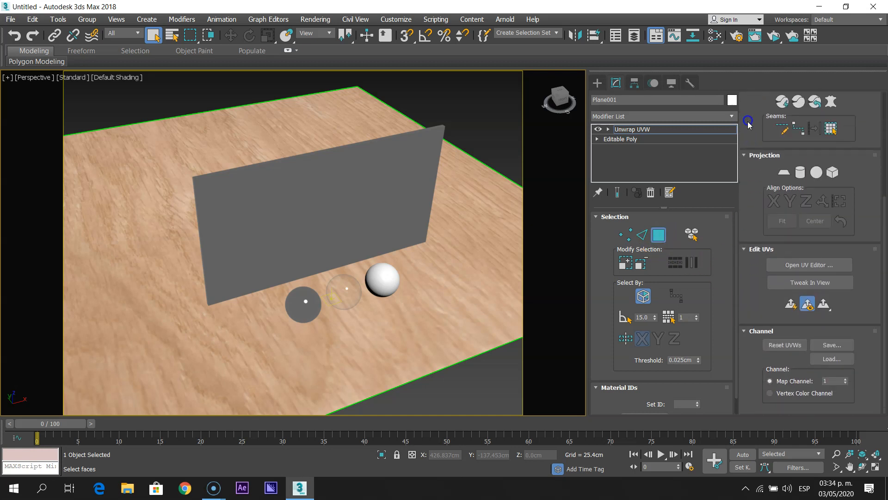
{"action": "left_click", "coordinate": [802, 267]}
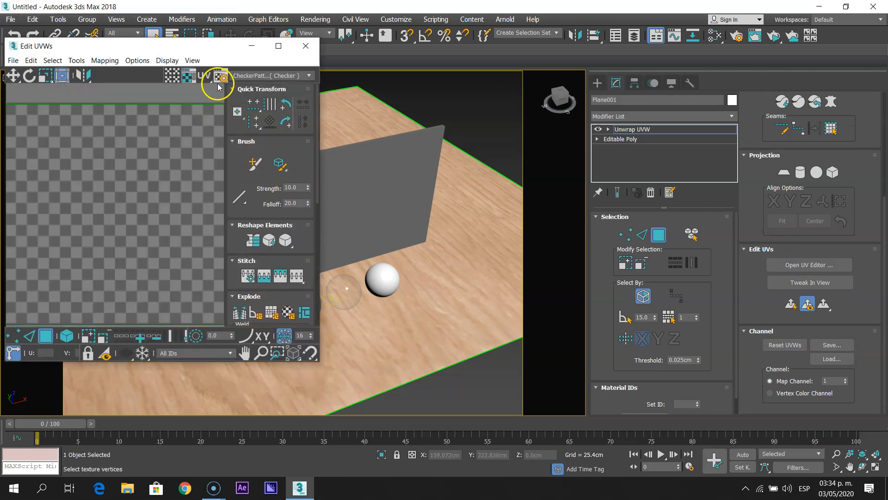
{"action": "left_click", "coordinate": [193, 60]}
{"action": "left_click", "coordinate": [193, 60]}
{"action": "left_click_drag", "start_coordinate": [192, 50], "coordinate": [273, 59]}
{"action": "scroll", "coordinate": [244, 139], "scroll_direction": "down", "scroll_amount": 3}
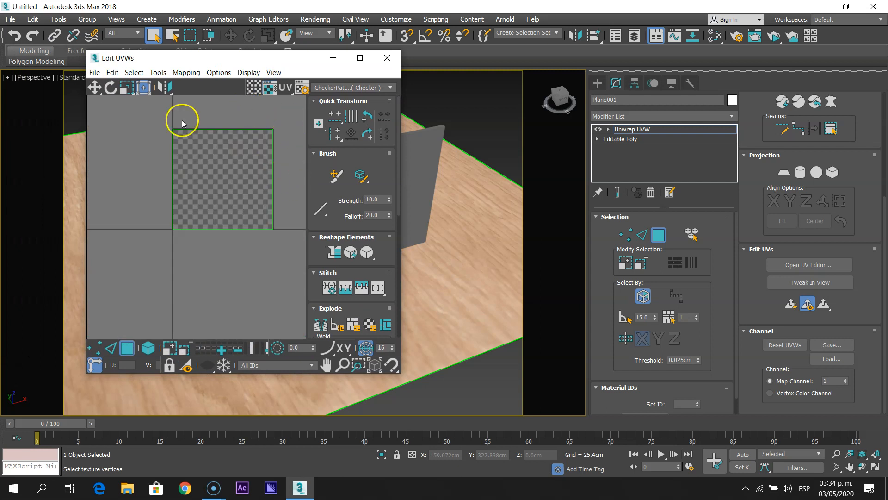
Show Map #2 (imagenRoble_Rameado.jpg) as the UV editor's background and move the editor window clear of the white sphere.
{"action": "scroll", "coordinate": [252, 253], "scroll_direction": "down", "scroll_amount": 5}
{"action": "scroll", "coordinate": [236, 199], "scroll_direction": "down", "scroll_amount": 2}
{"action": "scroll", "coordinate": [237, 199], "scroll_direction": "up", "scroll_amount": 4}
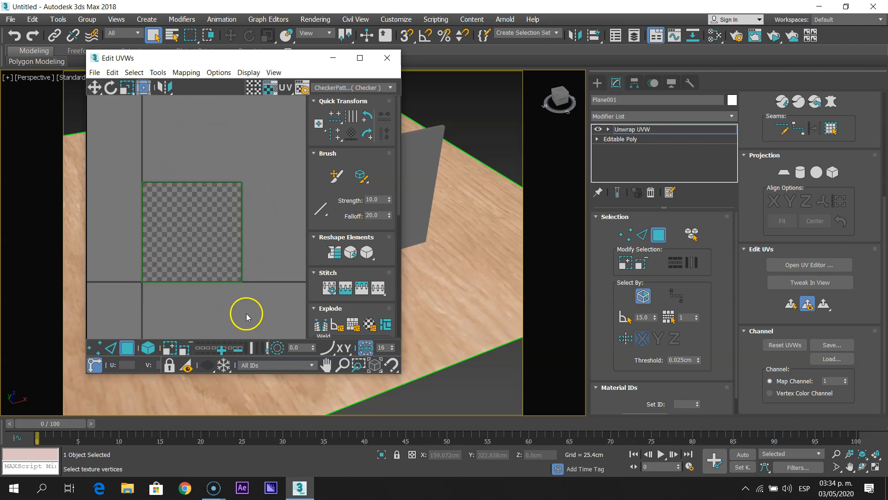
{"action": "middle_click_drag", "start_coordinate": [257, 182], "coordinate": [269, 158]}
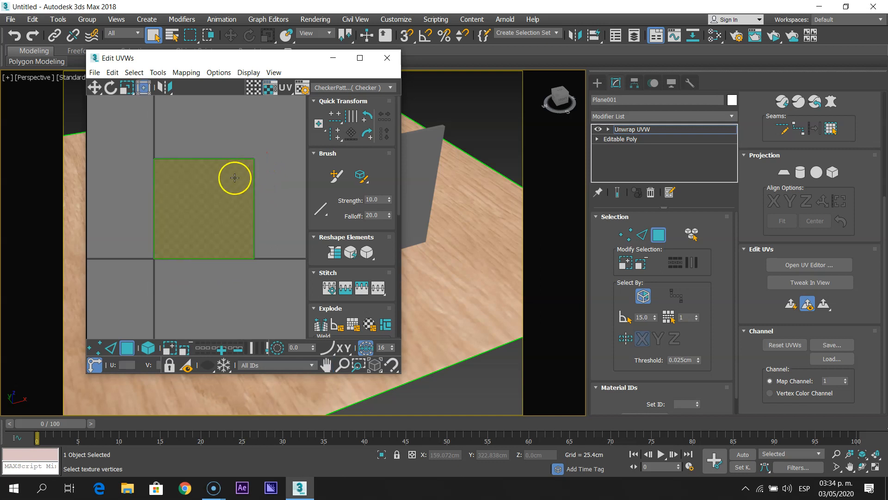
{"action": "scroll", "coordinate": [272, 216], "scroll_direction": "up", "scroll_amount": 2}
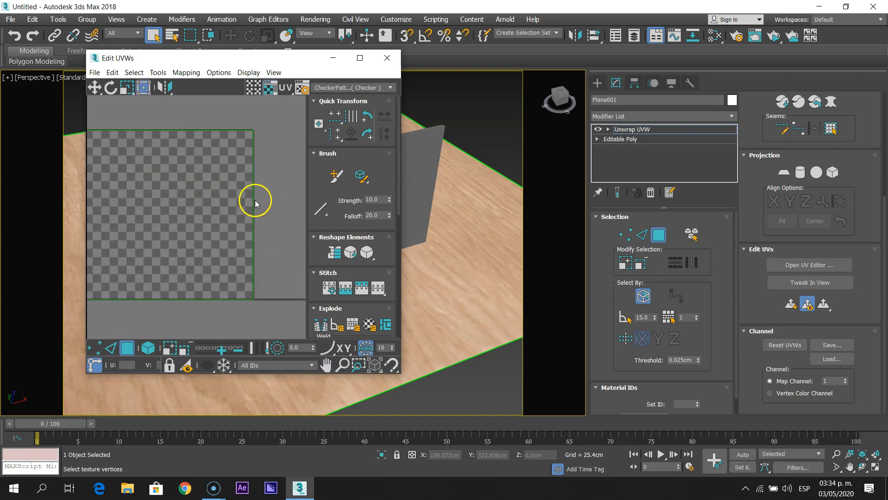
{"action": "middle_click_drag", "start_coordinate": [250, 172], "coordinate": [276, 180]}
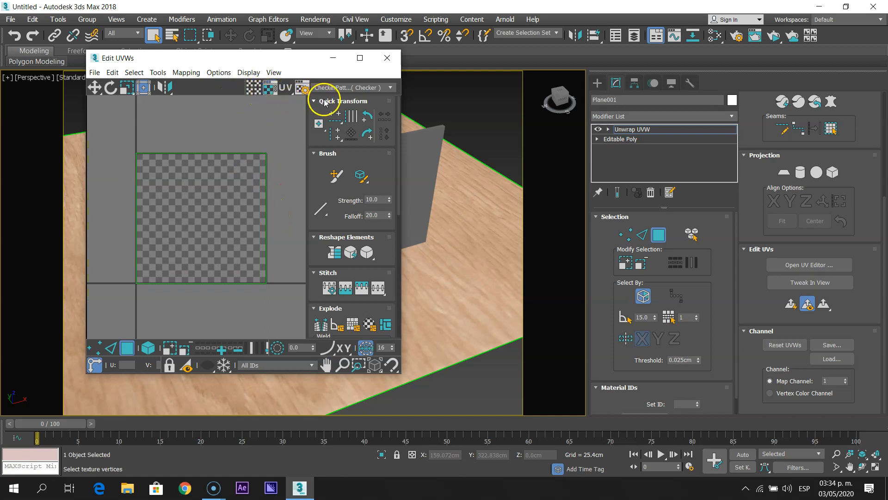
{"action": "left_click", "coordinate": [333, 88]}
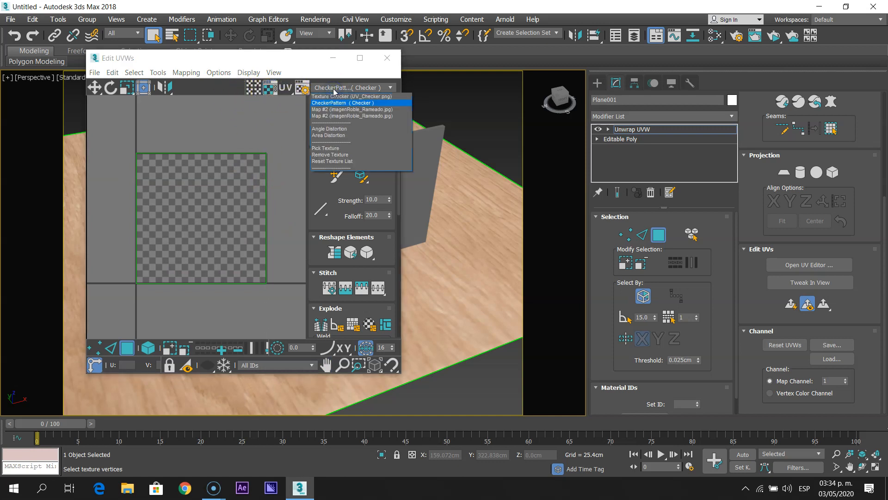
{"action": "left_click", "coordinate": [347, 110]}
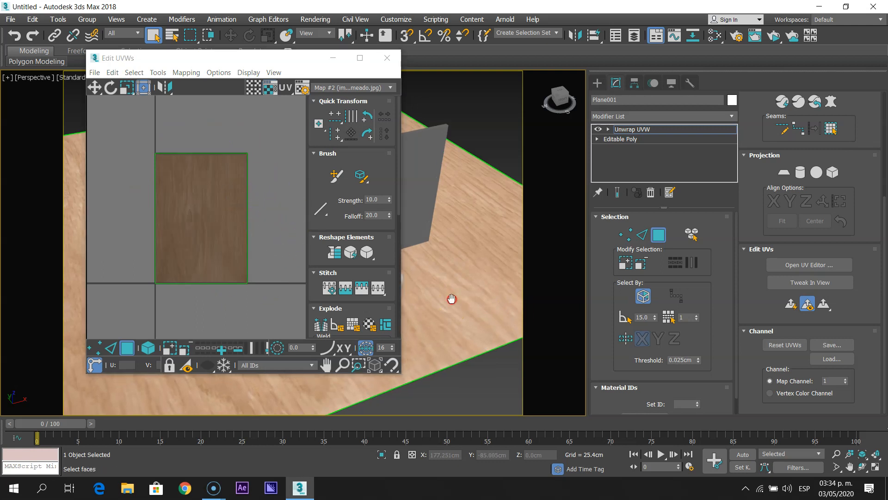
{"action": "left_click_drag", "start_coordinate": [300, 58], "coordinate": [243, 53]}
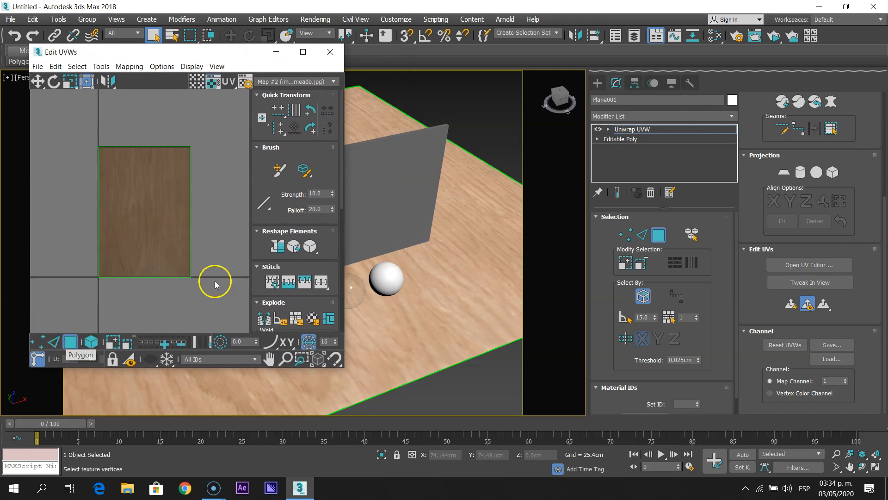
Select the ground plane's polygon in the UV editor, dismissing the viewport's conversion options without using them.
{"action": "left_click", "coordinate": [180, 232]}
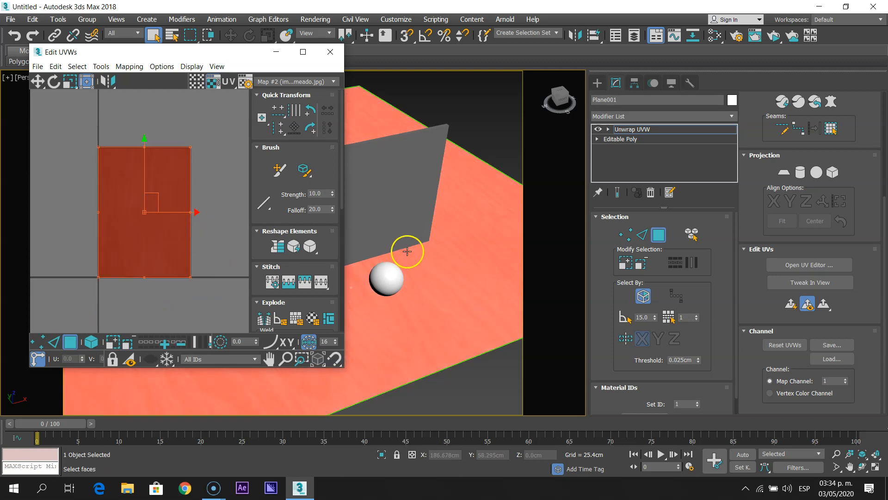
{"action": "right_click", "coordinate": [445, 254]}
{"action": "mouse_move", "coordinate": [465, 384]}
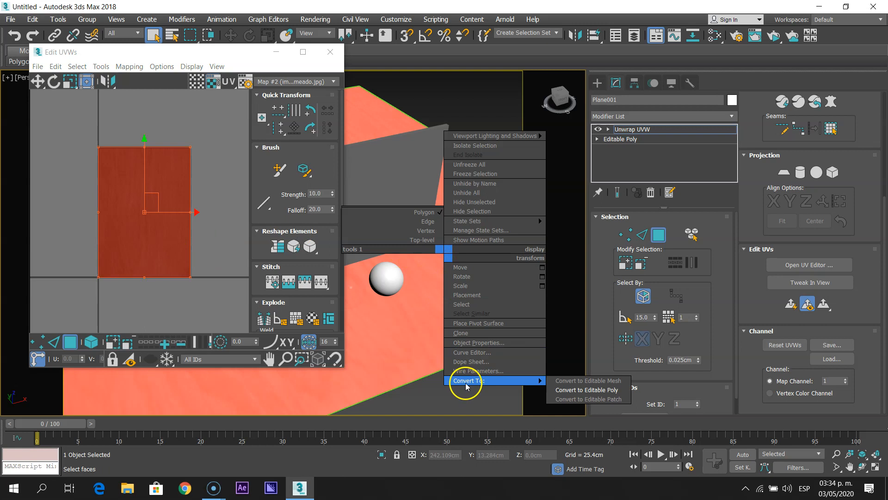
{"action": "left_click", "coordinate": [217, 201]}
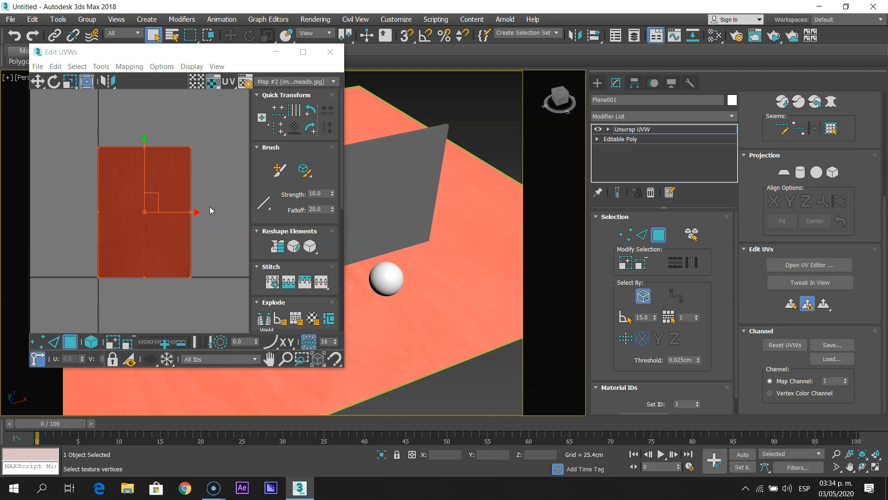
{"action": "middle_click_drag", "start_coordinate": [191, 169], "coordinate": [209, 167]}
{"action": "left_click", "coordinate": [194, 191]}
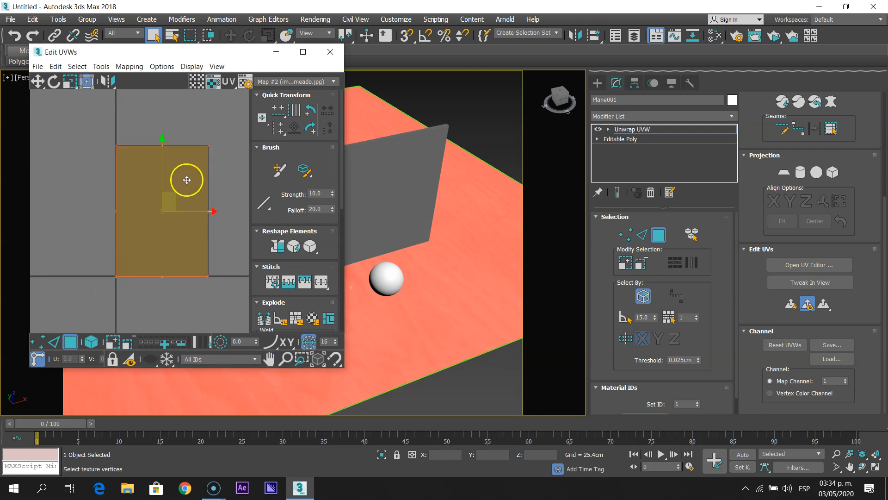
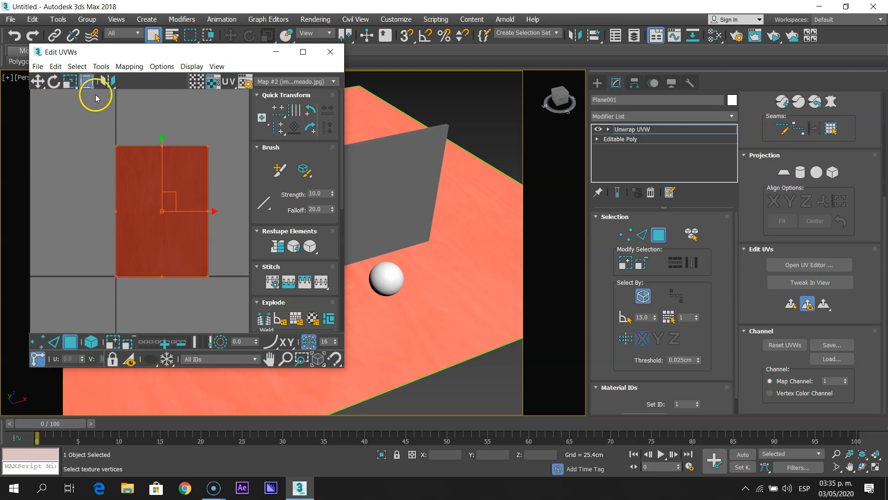
Turn on Angle Snap and rotate the plane's UV polygon 90 degrees in Freeform mode.
{"action": "left_click", "coordinate": [84, 83]}
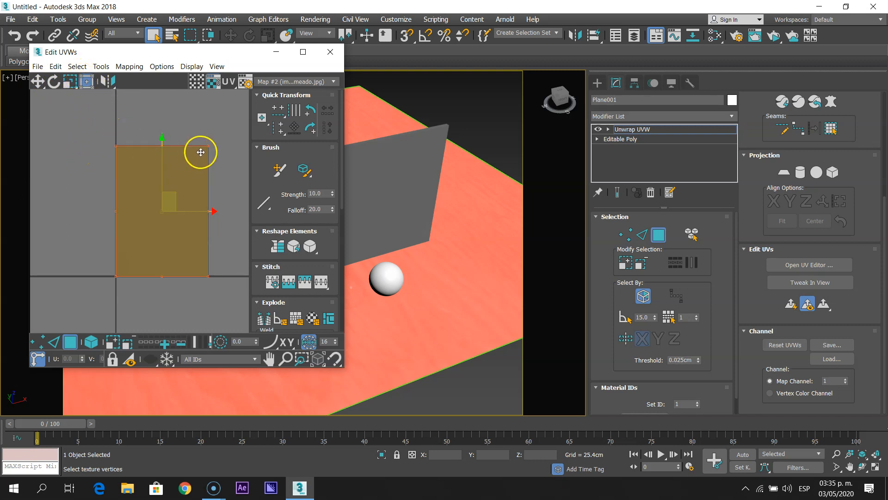
{"action": "left_click_drag", "start_coordinate": [155, 185], "coordinate": [172, 201]}
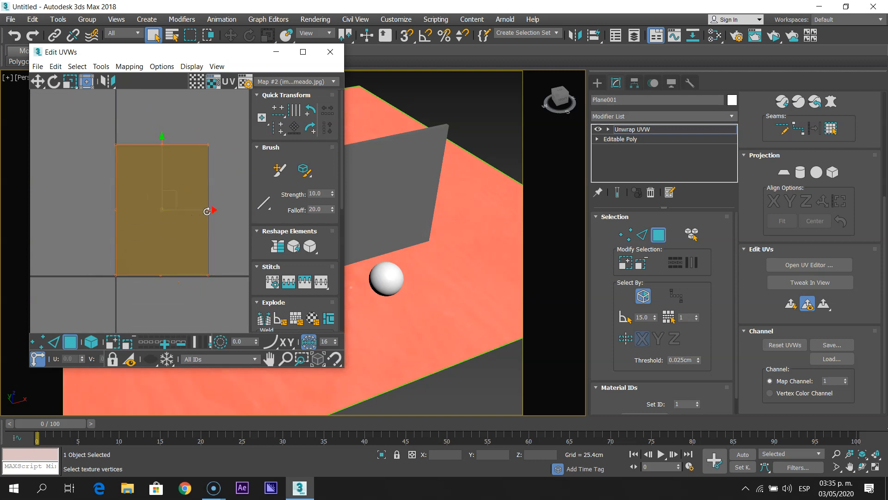
{"action": "left_click", "coordinate": [423, 34]}
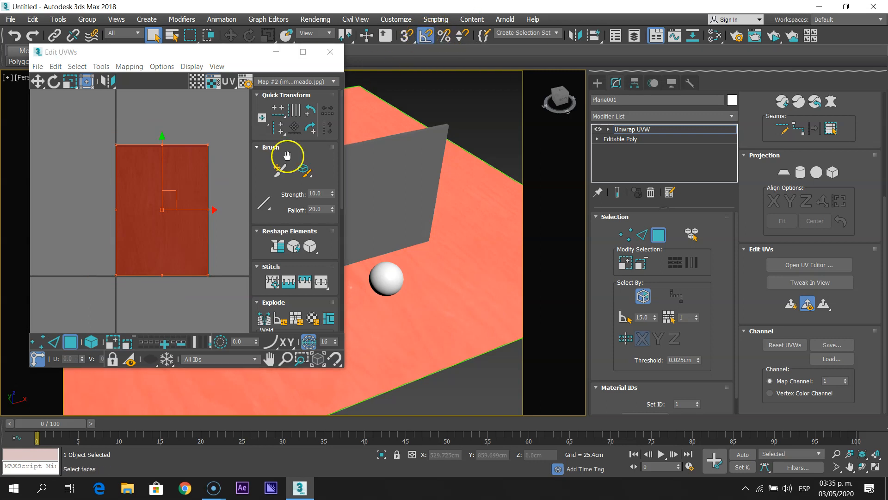
{"action": "left_click_drag", "start_coordinate": [209, 209], "coordinate": [163, 119]}
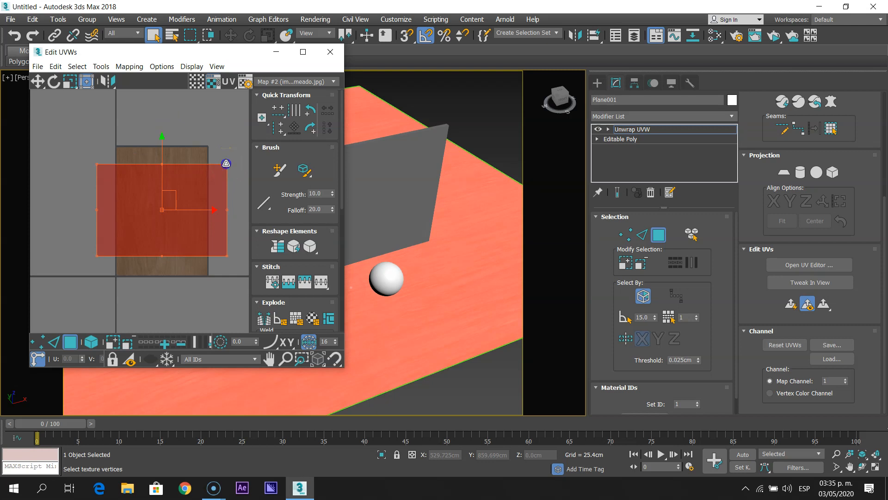
Enlarge the rotated UV polygon from its corner and move it above the wood image in the UV editor.
{"action": "left_click", "coordinate": [226, 164]}
{"action": "left_click_drag", "start_coordinate": [228, 163], "coordinate": [286, 119]}
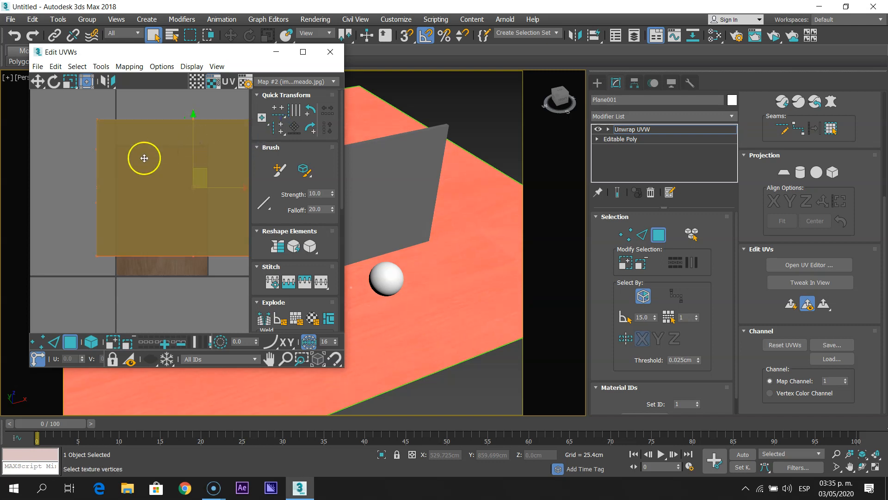
{"action": "left_click_drag", "start_coordinate": [166, 176], "coordinate": [116, 59]}
{"action": "scroll", "coordinate": [155, 190], "scroll_direction": "up", "scroll_amount": 2}
{"action": "scroll", "coordinate": [149, 192], "scroll_direction": "down", "scroll_amount": 1}
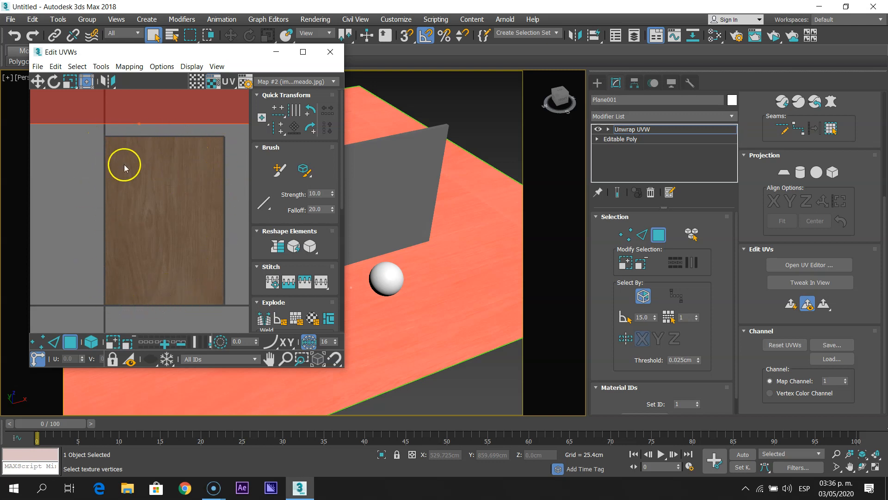
{"action": "middle_click_drag", "start_coordinate": [467, 223], "coordinate": [391, 257]}
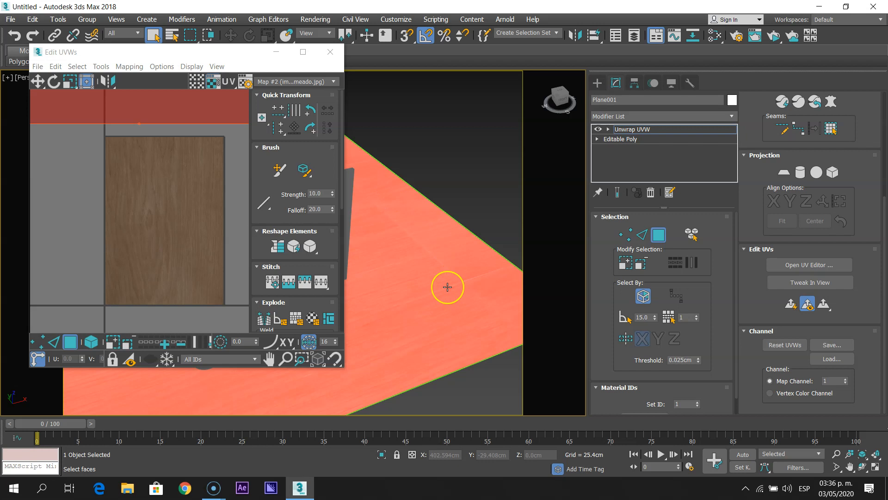
Turn off selected-face shading and flatten the floor plane's UV face by polygon angle so it fits the wood texture tile.
{"action": "key", "text": "F2"}
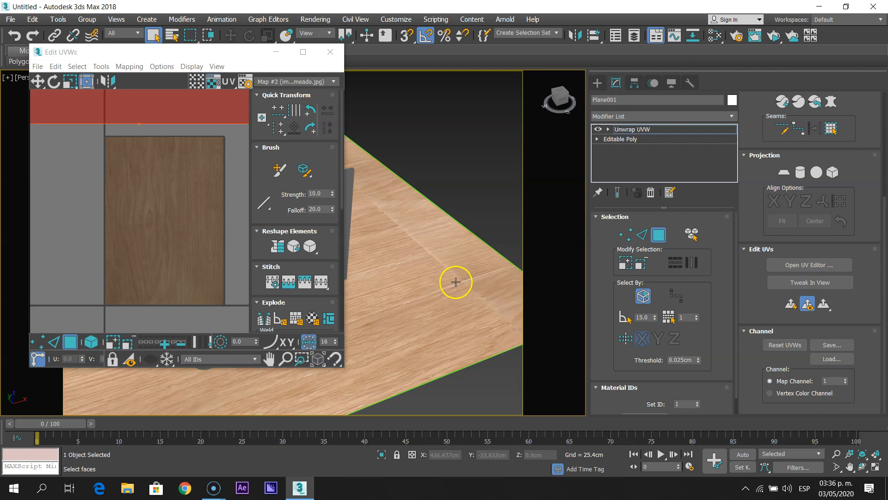
{"action": "middle_click_drag", "start_coordinate": [453, 280], "coordinate": [452, 296], "text": "alt"}
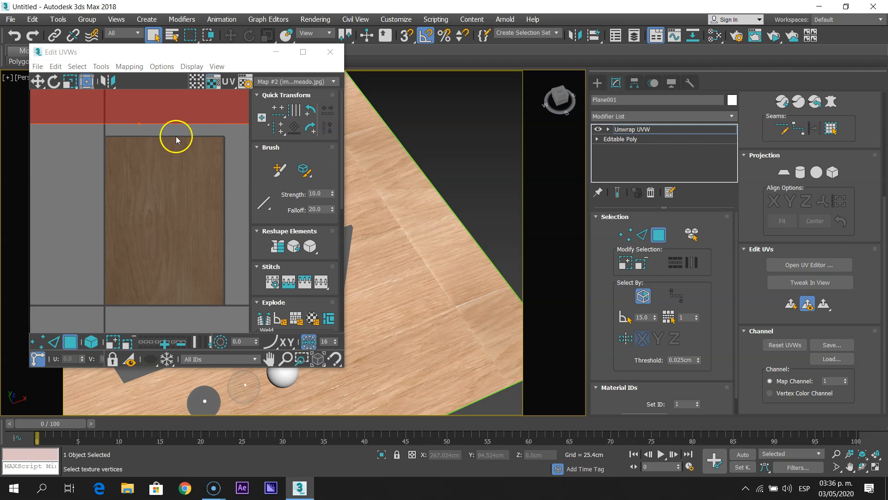
{"action": "scroll", "coordinate": [144, 239], "scroll_direction": "down", "scroll_amount": 2}
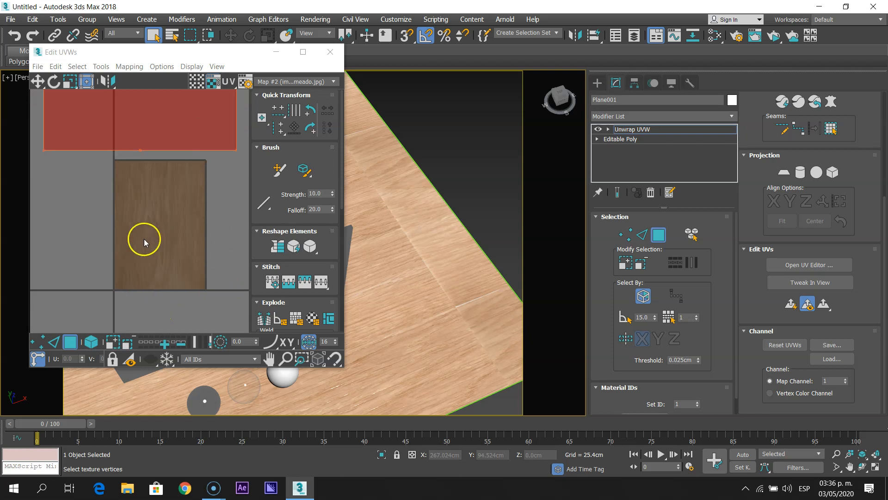
{"action": "scroll", "coordinate": [143, 239], "scroll_direction": "down", "scroll_amount": 2}
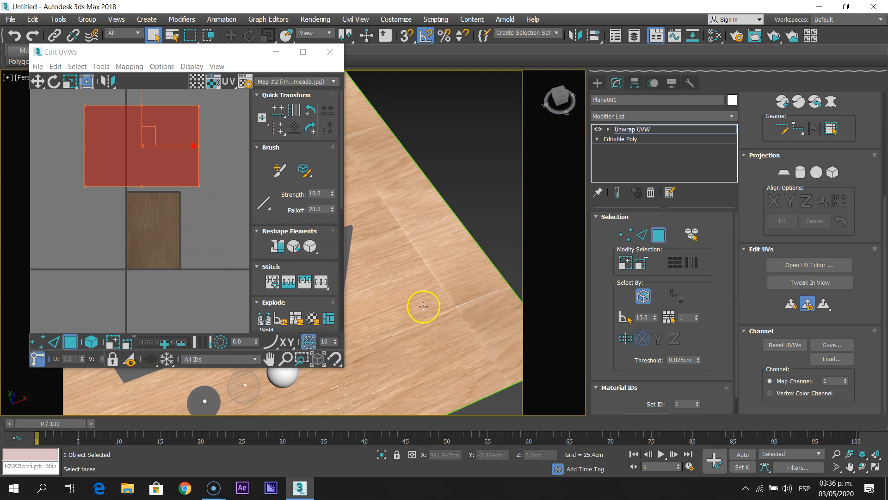
{"action": "middle_click_drag", "start_coordinate": [422, 307], "coordinate": [449, 283]}
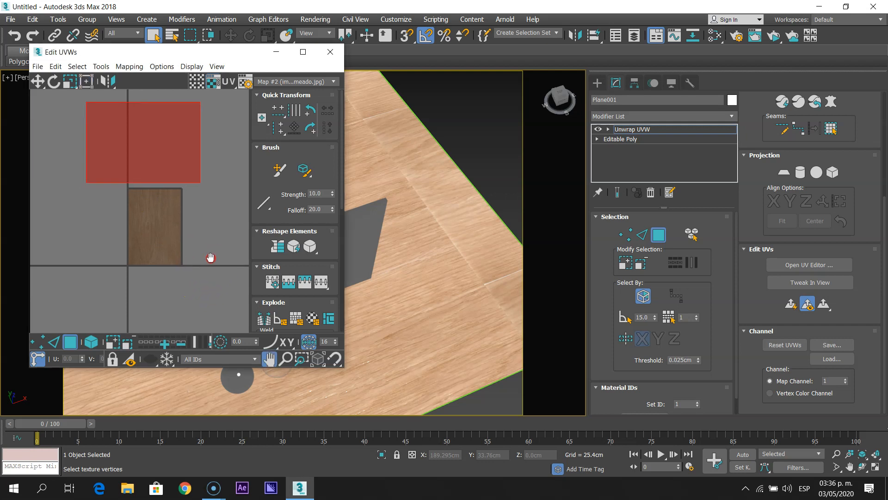
{"action": "scroll", "coordinate": [196, 259], "scroll_direction": "up", "scroll_amount": 2}
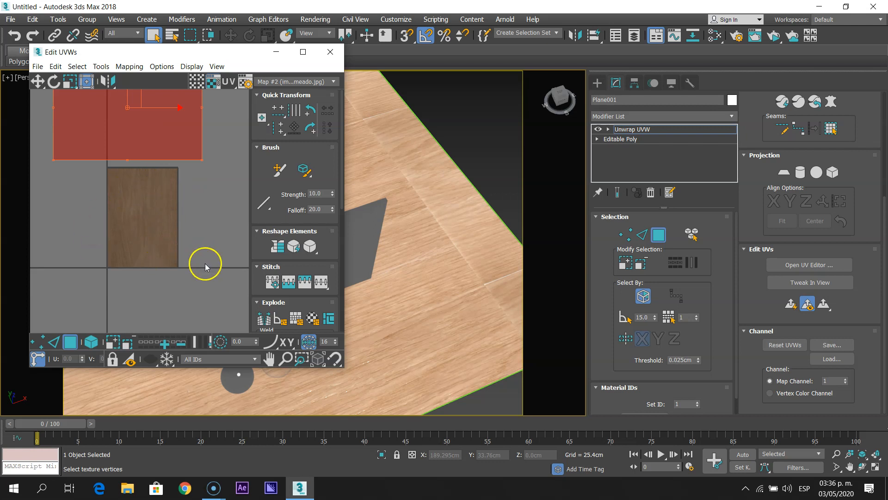
{"action": "left_click", "coordinate": [279, 319]}
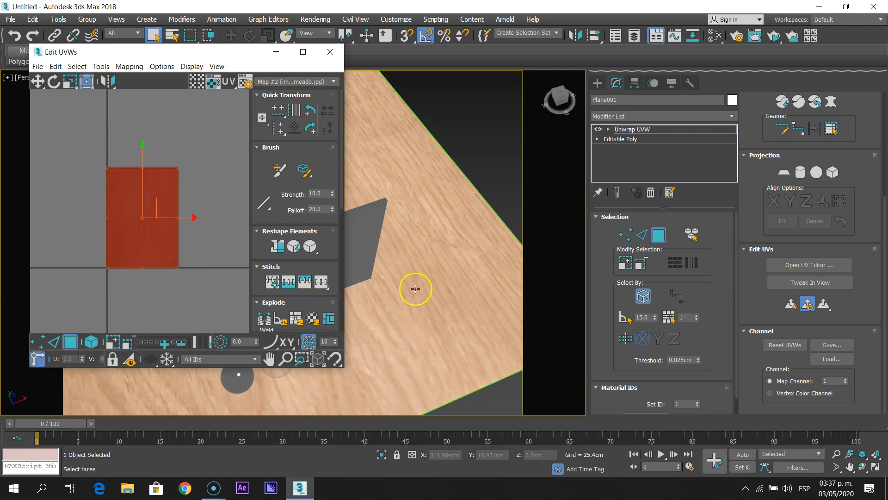
Enlarge the floor's UV face slightly, stretch it horizontally across several wood texture tiles, and close the UV editor.
{"action": "scroll", "coordinate": [124, 229], "scroll_direction": "up", "scroll_amount": 2}
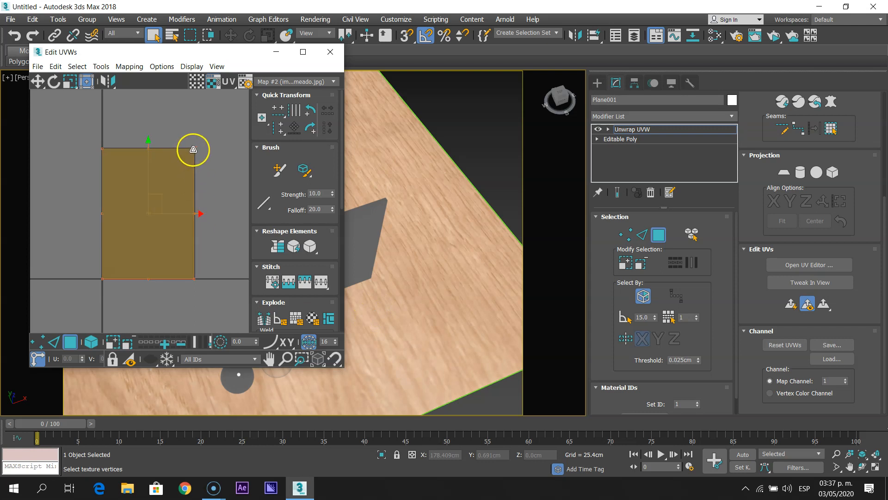
{"action": "mouse_move", "coordinate": [194, 149]}
{"action": "left_mouse_down"}
{"action": "mouse_move", "coordinate": [220, 149]}
{"action": "mouse_move", "coordinate": [195, 146]}
{"action": "mouse_move", "coordinate": [202, 77]}
{"action": "mouse_move", "coordinate": [198, 141]}
{"action": "left_mouse_up"}
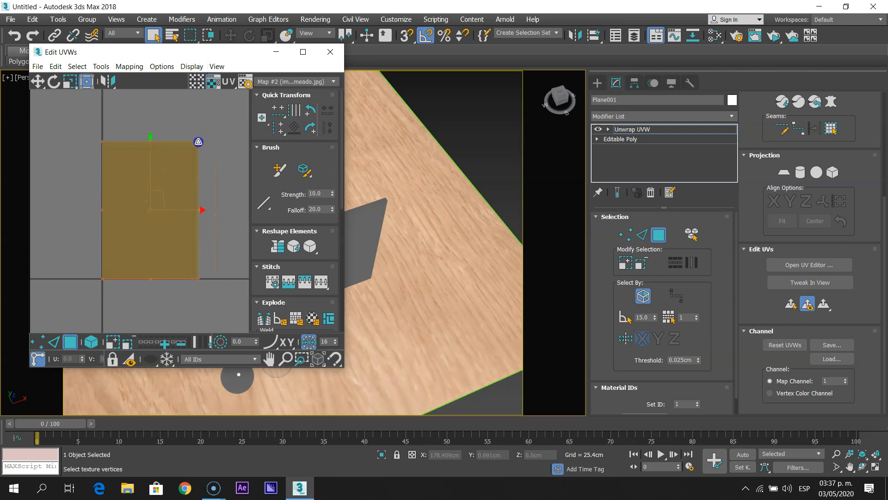
{"action": "scroll", "coordinate": [198, 141], "scroll_direction": "down", "scroll_amount": 3}
{"action": "middle_click_drag", "start_coordinate": [199, 142], "coordinate": [165, 199]}
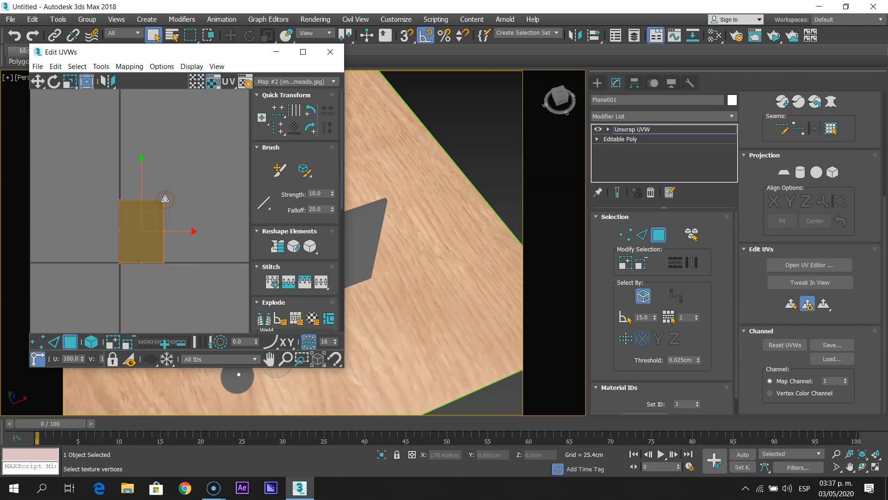
{"action": "left_click_drag", "start_coordinate": [165, 199], "coordinate": [435, 201]}
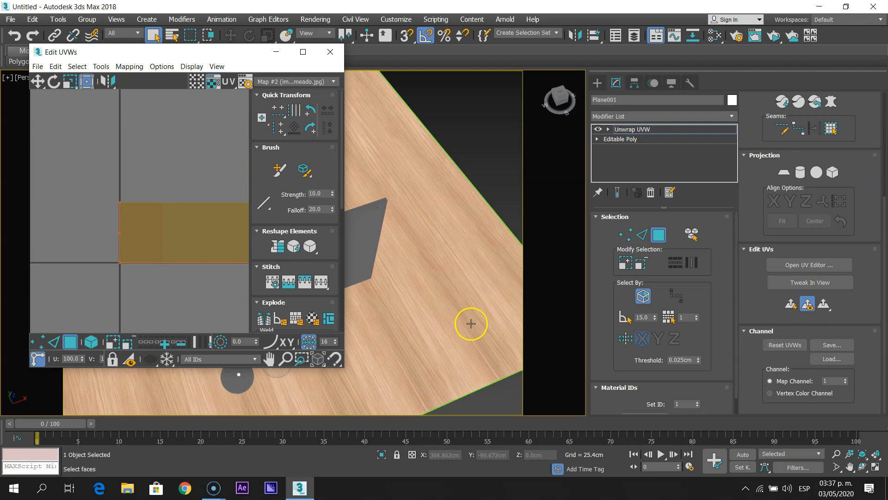
{"action": "middle_click_drag", "start_coordinate": [404, 321], "coordinate": [454, 272]}
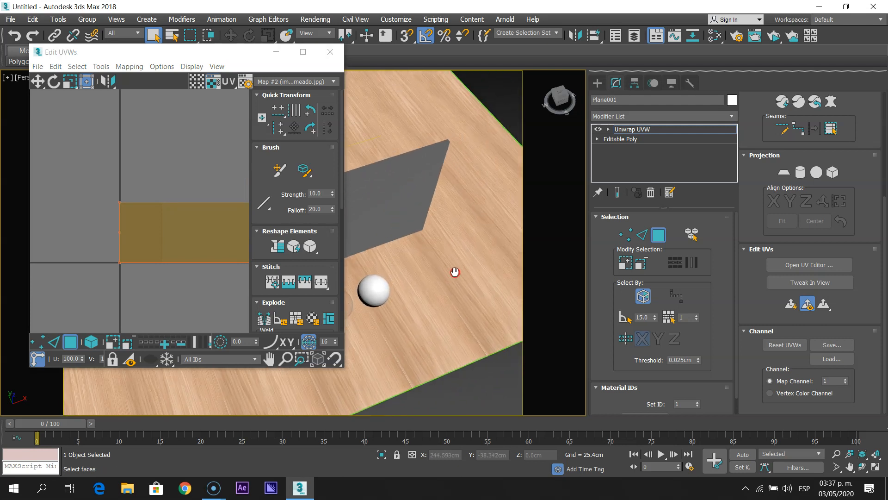
{"action": "left_click", "coordinate": [328, 53]}
Render a close view of the spheres on the wooden floor to check the texture, and close the render window.
{"action": "middle_click_drag", "start_coordinate": [386, 273], "coordinate": [388, 258], "text": "alt"}
{"action": "scroll", "coordinate": [387, 258], "scroll_direction": "up", "scroll_amount": 5}
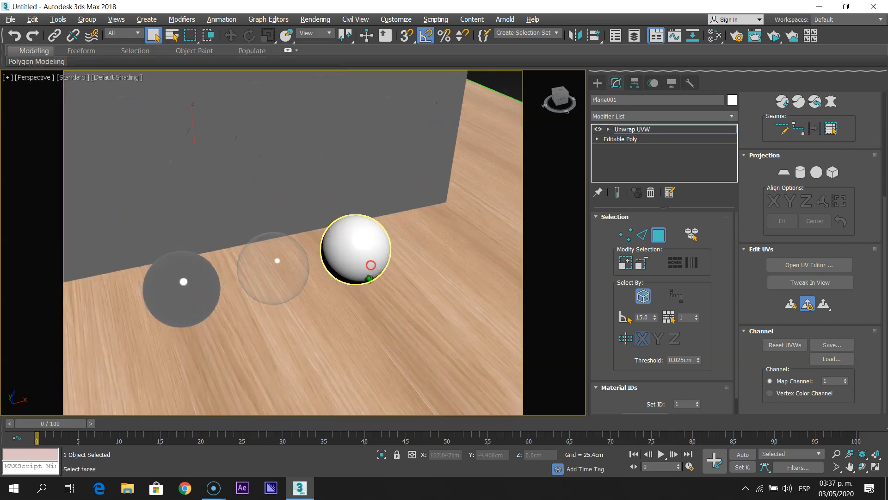
{"action": "middle_click_drag", "start_coordinate": [370, 264], "coordinate": [401, 262]}
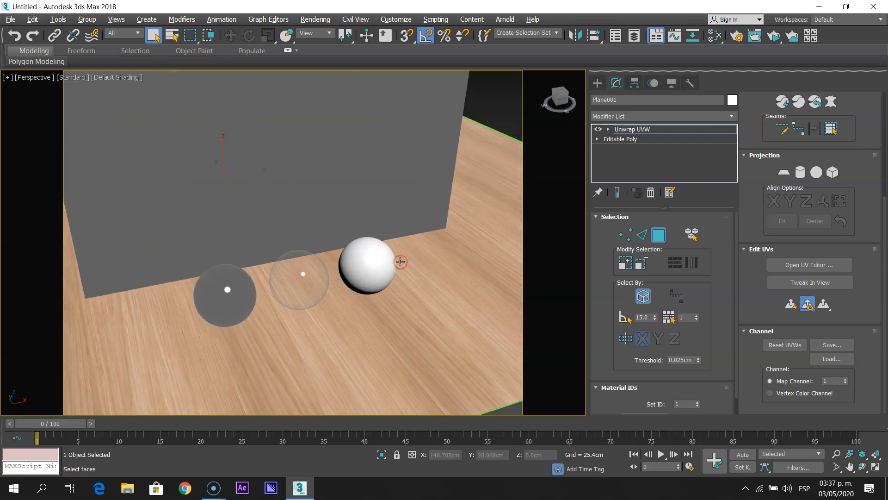
{"action": "key", "text": "shift+q"}
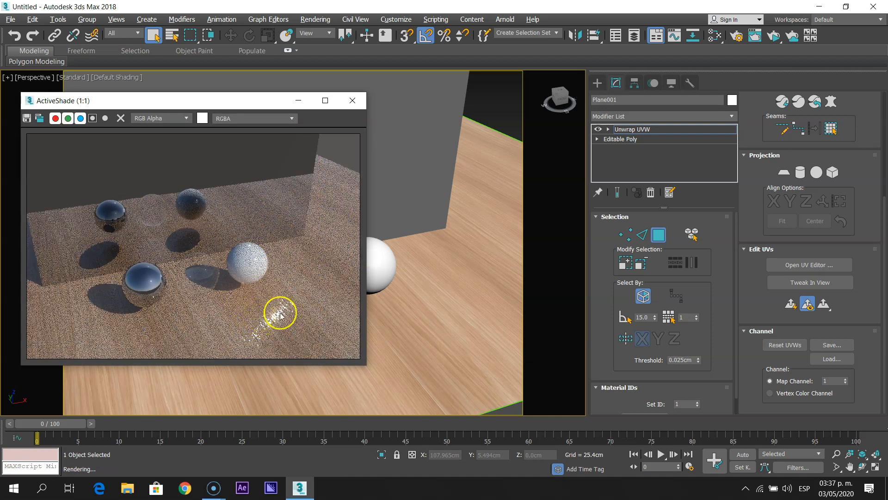
{"action": "scroll", "coordinate": [417, 309], "scroll_direction": "up", "scroll_amount": 2}
{"action": "middle_click_drag", "start_coordinate": [409, 308], "coordinate": [445, 329]}
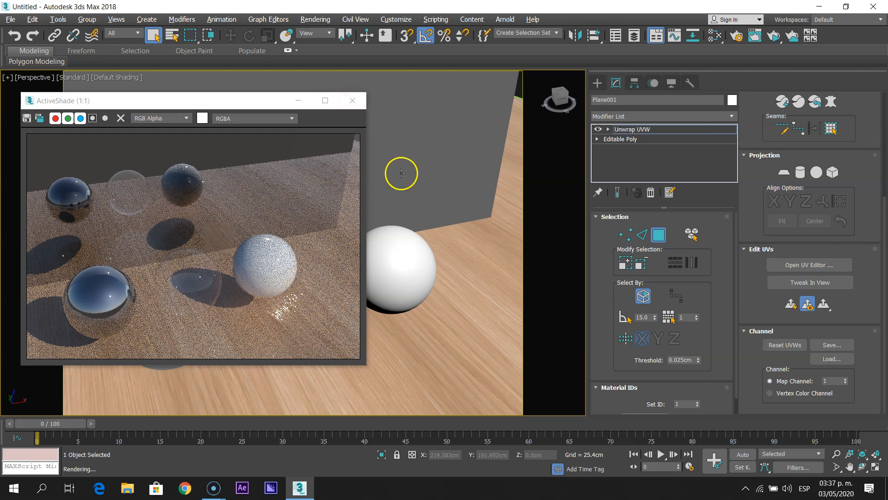
{"action": "left_click", "coordinate": [353, 99]}
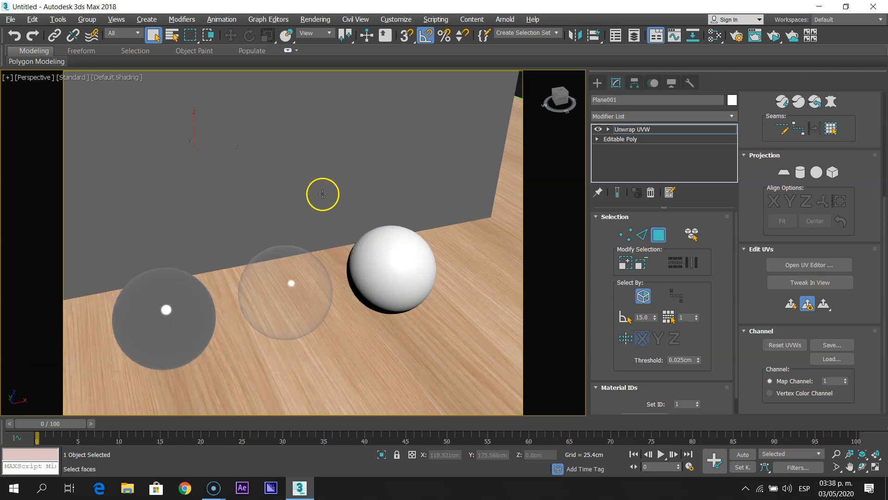
Open the wood Physical Material's parameters in the material editor and rename it Madera.
{"action": "key", "text": "m"}
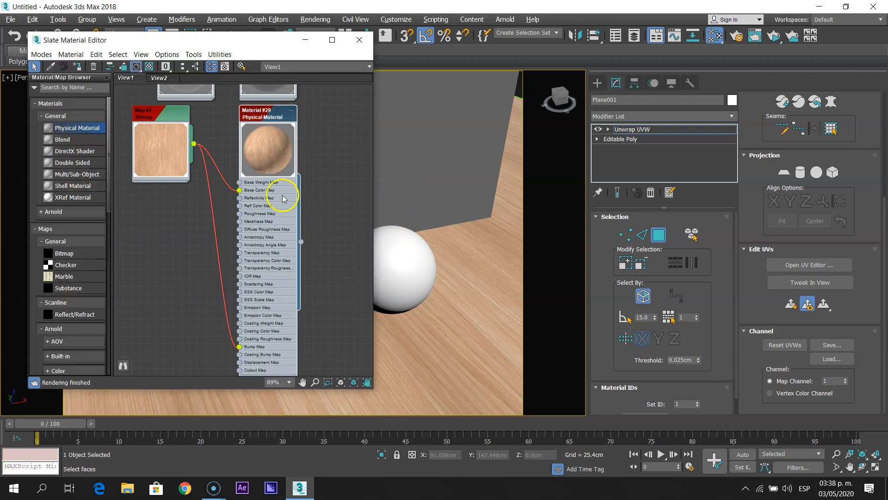
{"action": "double_click", "coordinate": [265, 116]}
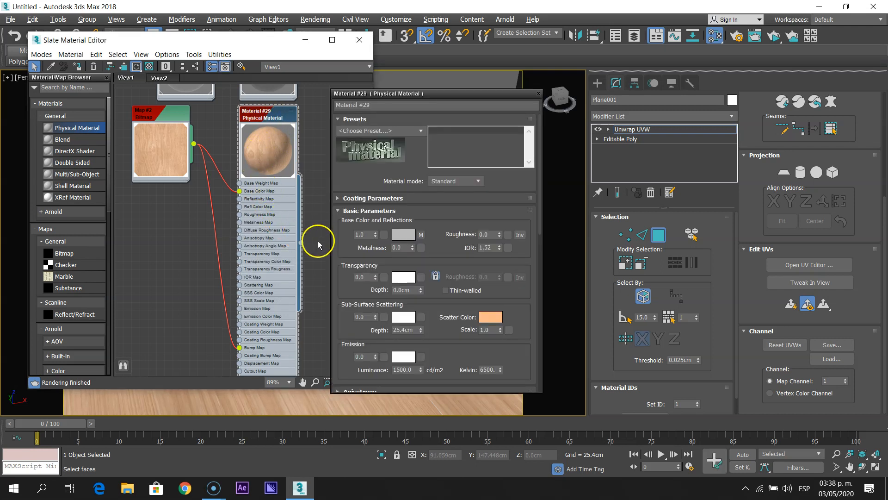
{"action": "left_click", "coordinate": [375, 106]}
{"action": "type", "text": "Madera"}
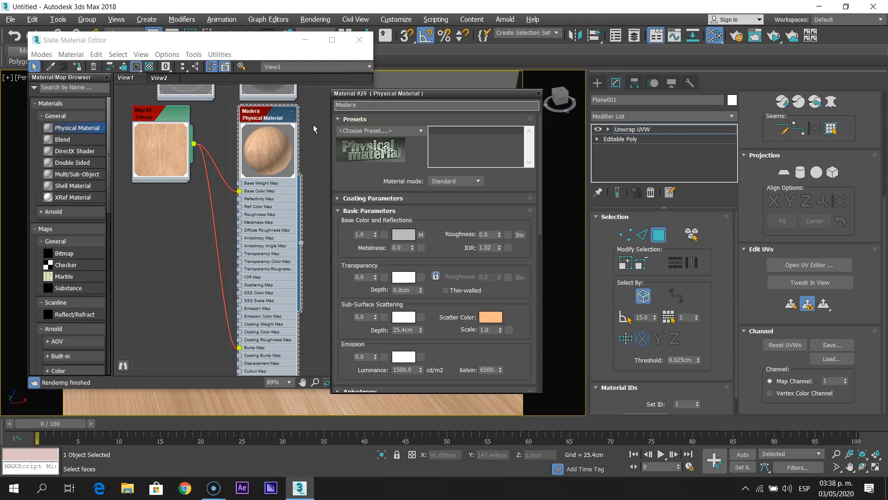
Switch the Madera material to Advanced mode, set its reflection weight to 0.01, and close the material editor.
{"action": "left_click", "coordinate": [448, 182]}
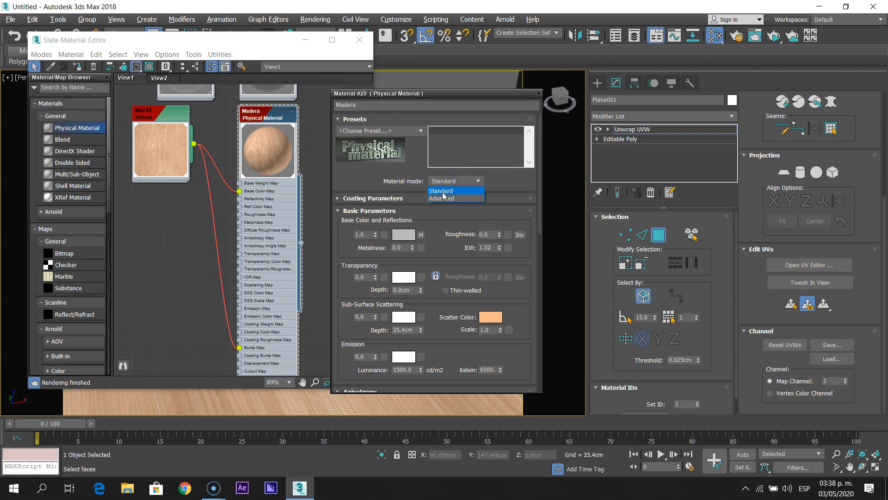
{"action": "left_click", "coordinate": [441, 198]}
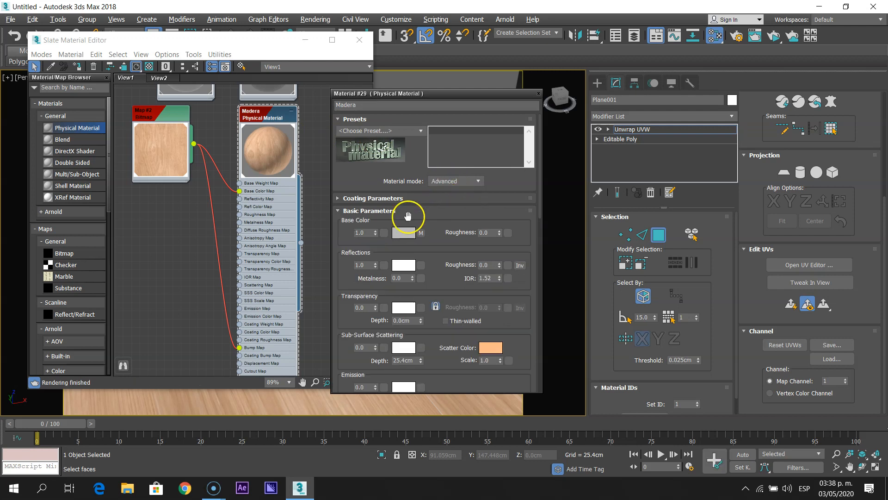
{"action": "right_click", "coordinate": [376, 265]}
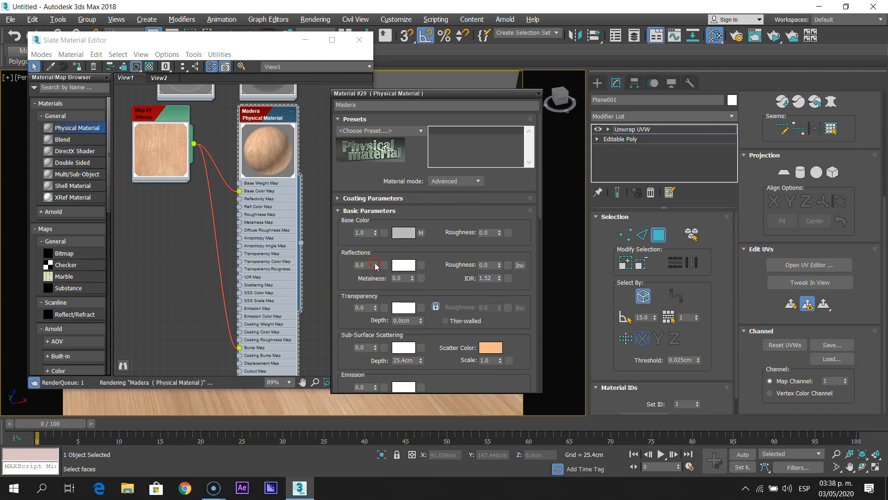
{"action": "left_click", "coordinate": [376, 263]}
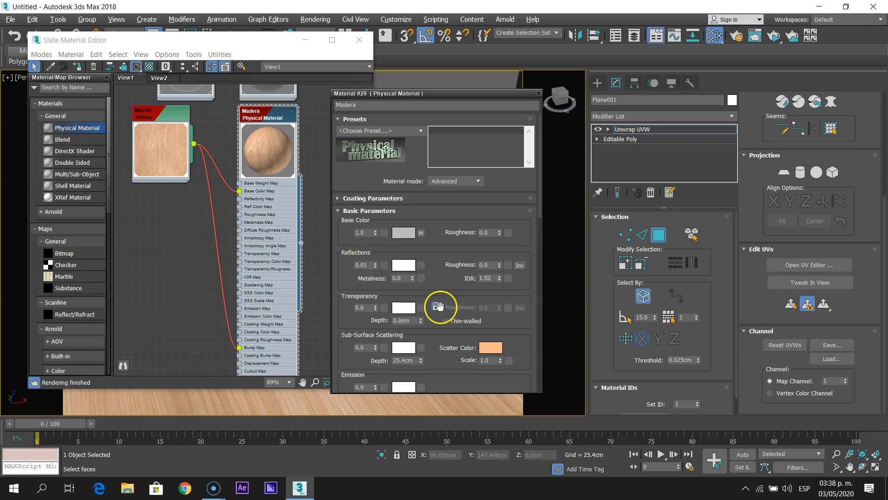
{"action": "left_click_drag", "start_coordinate": [437, 285], "coordinate": [437, 135]}
{"action": "left_click_drag", "start_coordinate": [450, 327], "coordinate": [440, 199]}
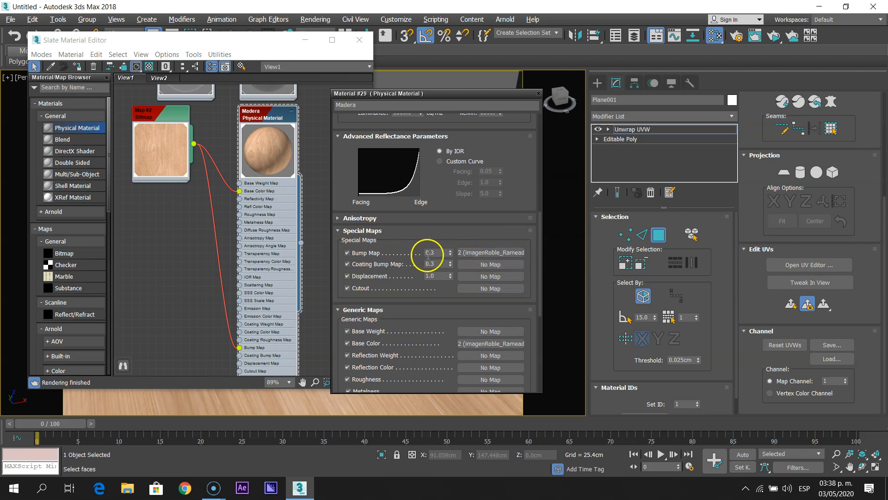
{"action": "left_click_drag", "start_coordinate": [436, 188], "coordinate": [477, 389]}
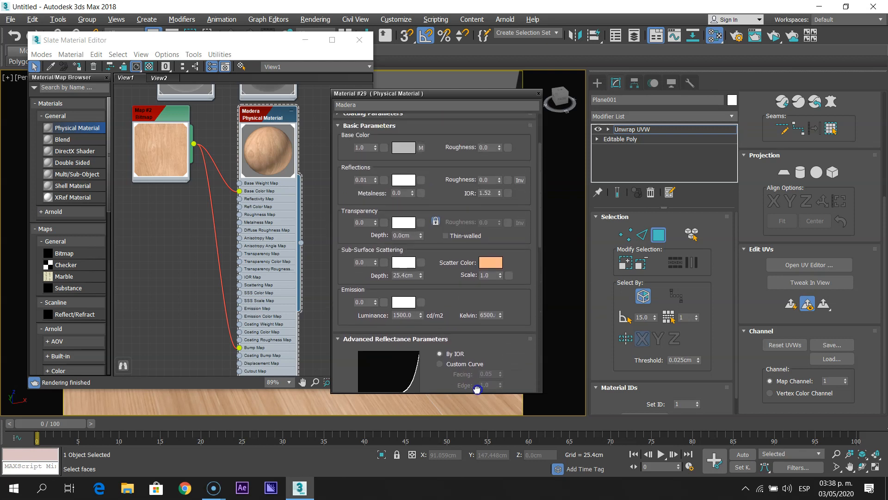
{"action": "left_click", "coordinate": [538, 94]}
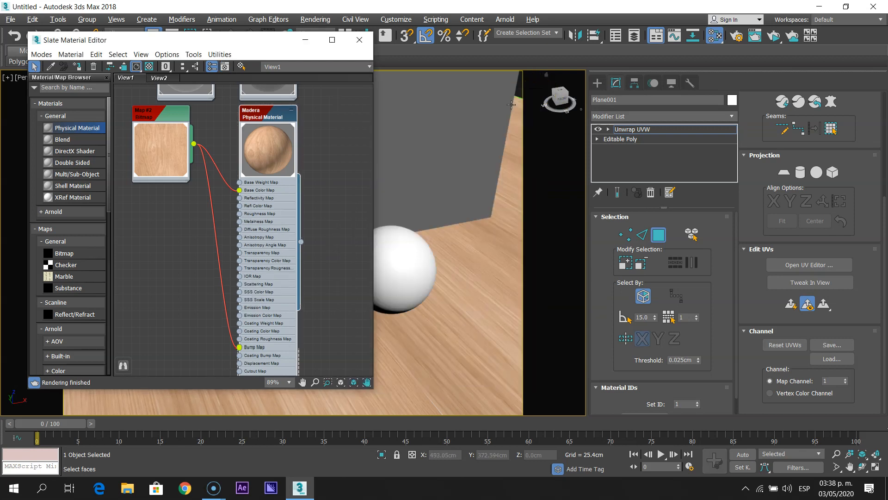
{"action": "left_click", "coordinate": [369, 45]}
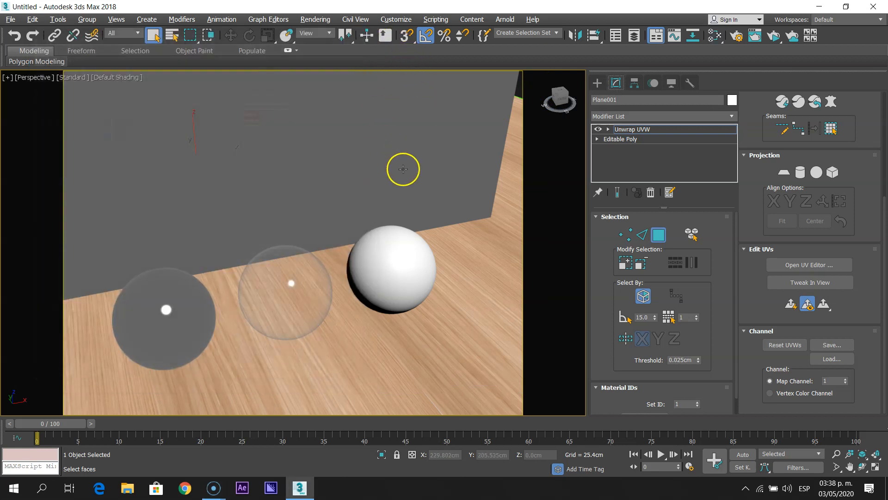
Set the global exposure value to 14.0 EV in the environment settings and render the exposure preview.
{"action": "key", "text": "8"}
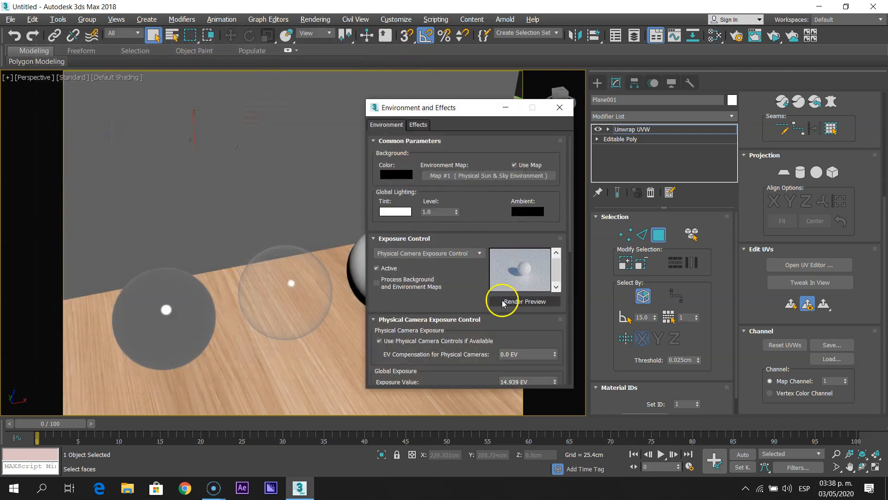
{"action": "left_click_drag", "start_coordinate": [550, 341], "coordinate": [547, 317]}
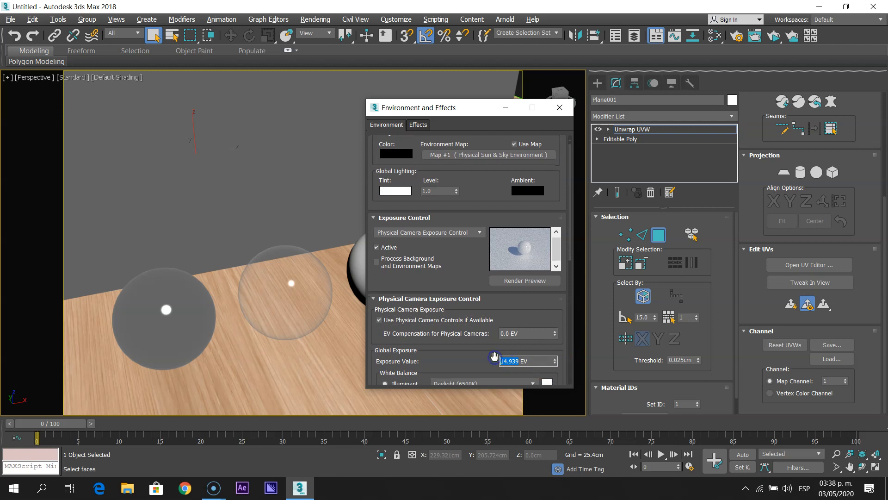
{"action": "left_click", "coordinate": [519, 280]}
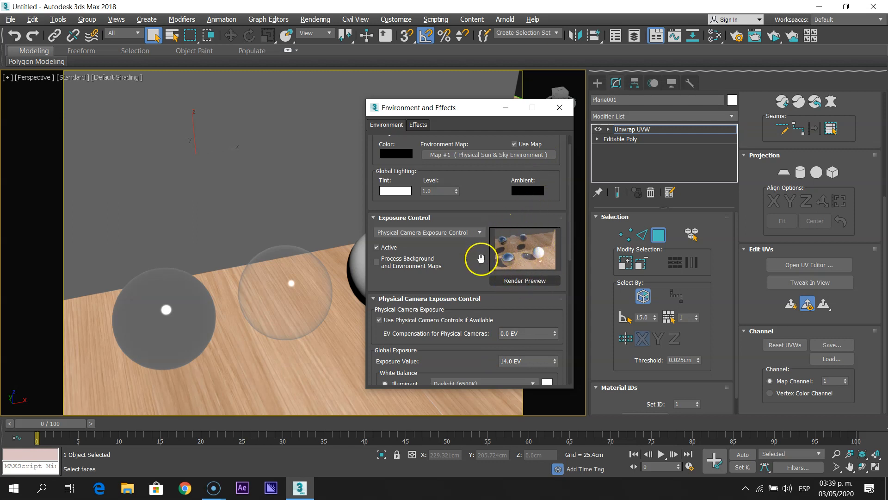
{"action": "left_click", "coordinate": [559, 108]}
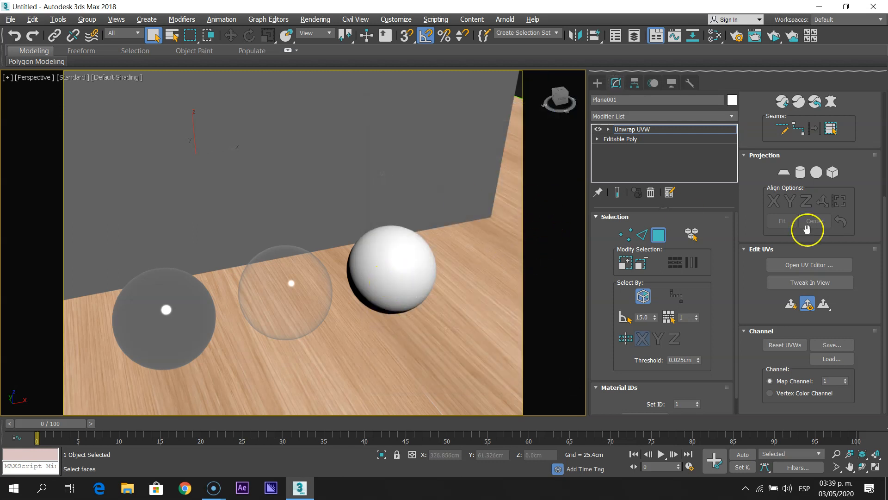
Leave face selection on the floor plane, select the white sphere in a front-on view, and open the material editor.
{"action": "left_click", "coordinate": [662, 236]}
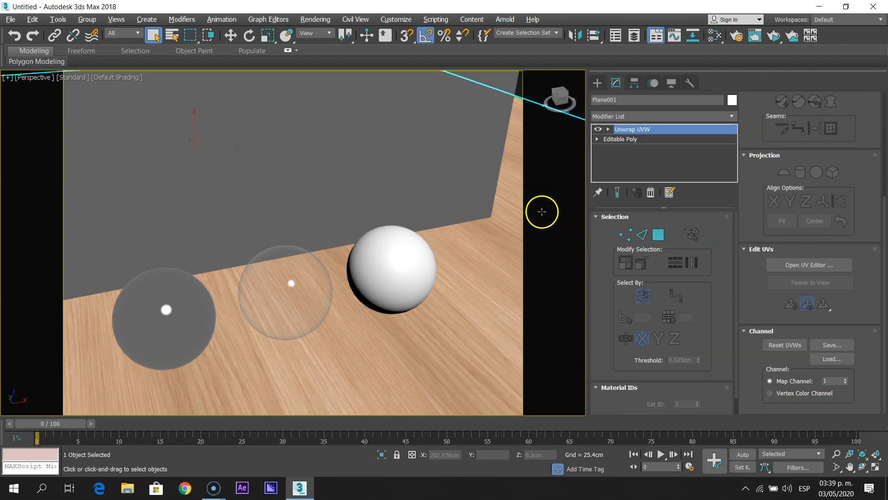
{"action": "left_click", "coordinate": [416, 286]}
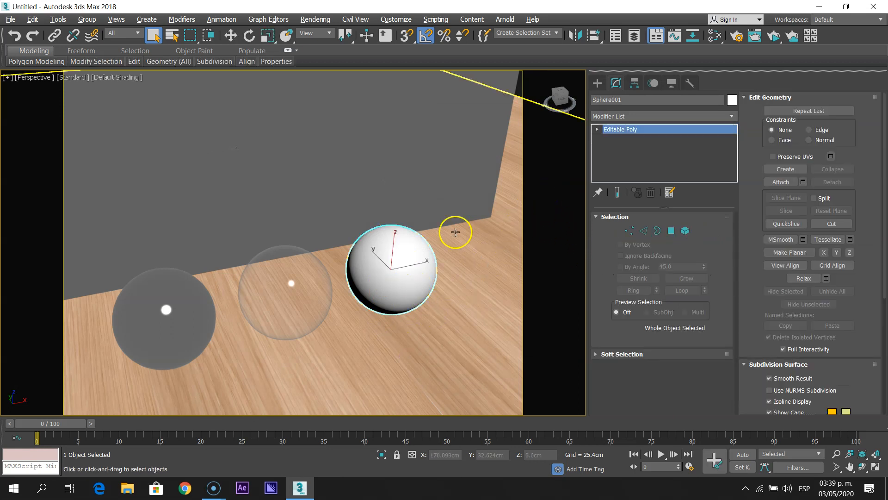
{"action": "middle_click_drag", "start_coordinate": [414, 293], "coordinate": [390, 268], "text": "alt"}
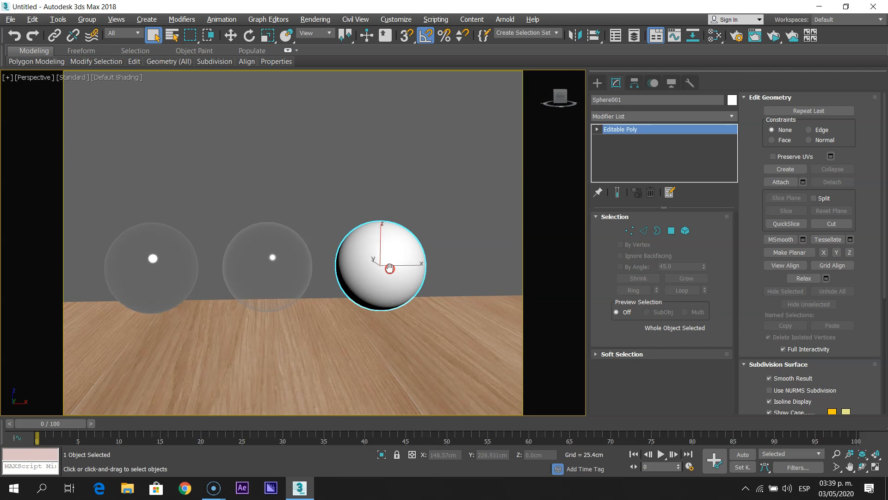
{"action": "key", "text": "m"}
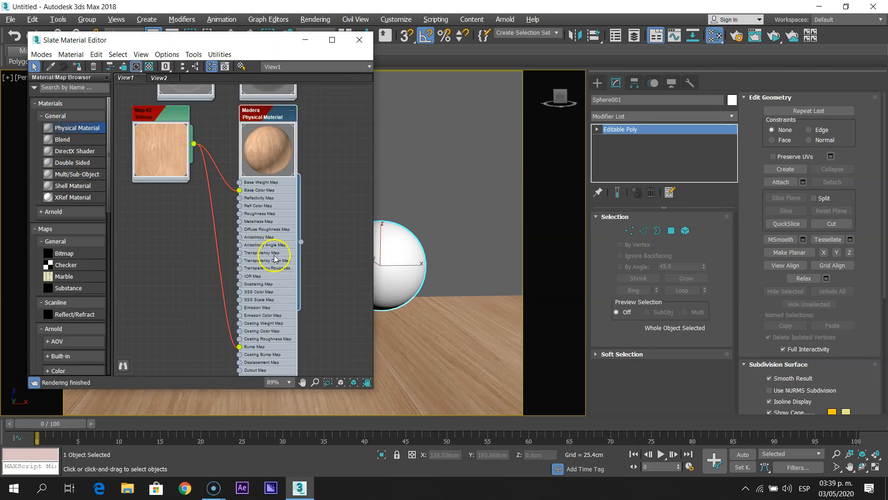
Collapse the Madera node and add a Multi/Sub-Object material below it in the node view.
{"action": "left_click", "coordinate": [291, 111]}
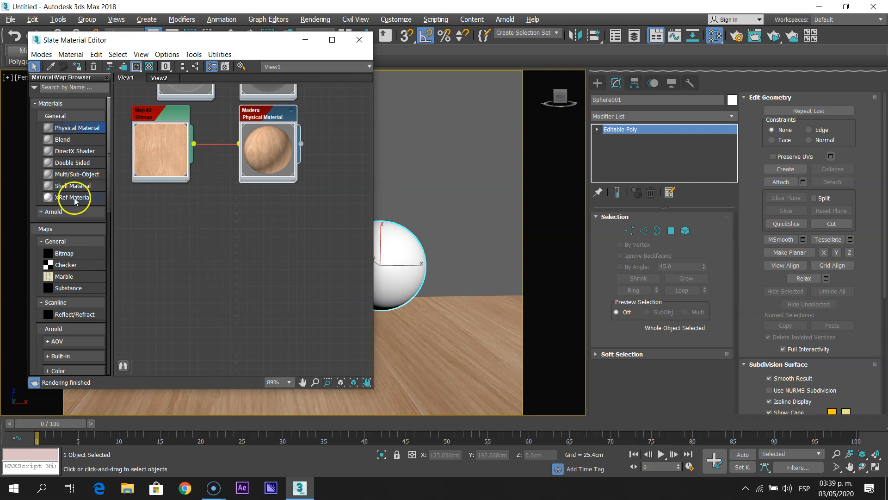
{"action": "left_click_drag", "start_coordinate": [91, 194], "coordinate": [250, 240]}
{"action": "scroll", "coordinate": [249, 245], "scroll_direction": "up", "scroll_amount": 2}
{"action": "scroll", "coordinate": [250, 244], "scroll_direction": "up", "scroll_amount": 1}
{"action": "left_click", "coordinate": [250, 239]}
{"action": "left_click", "coordinate": [237, 237]}
{"action": "left_click_drag", "start_coordinate": [258, 241], "coordinate": [268, 129]}
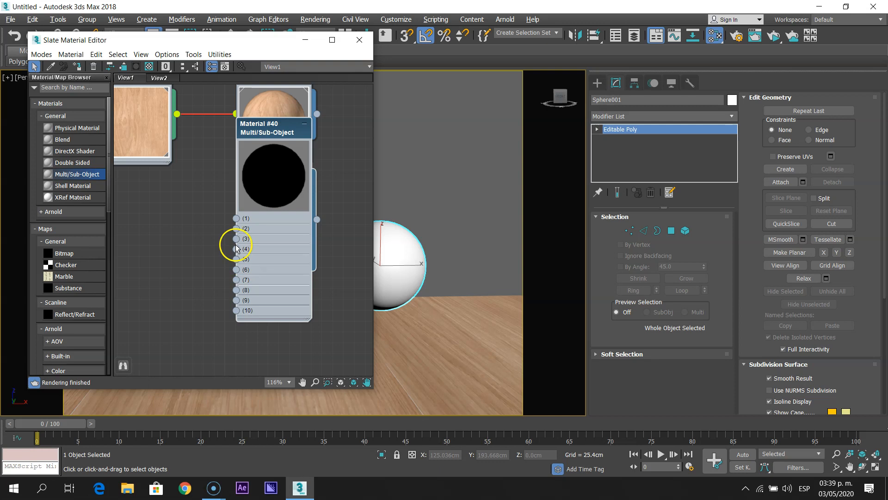
{"action": "mouse_move", "coordinate": [221, 246]}
{"action": "middle_mouse_down"}
{"action": "mouse_move", "coordinate": [192, 240]}
{"action": "mouse_move", "coordinate": [212, 239]}
{"action": "middle_mouse_up"}
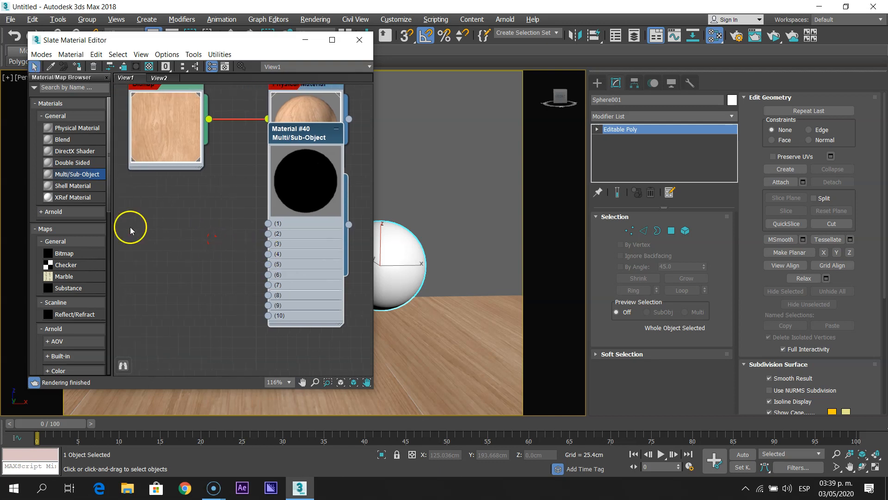
Add a new Physical Material and arrange the Multi/Sub-Object node beside it, below the Madera nodes.
{"action": "left_click", "coordinate": [66, 129]}
{"action": "left_click_drag", "start_coordinate": [184, 225], "coordinate": [167, 210]}
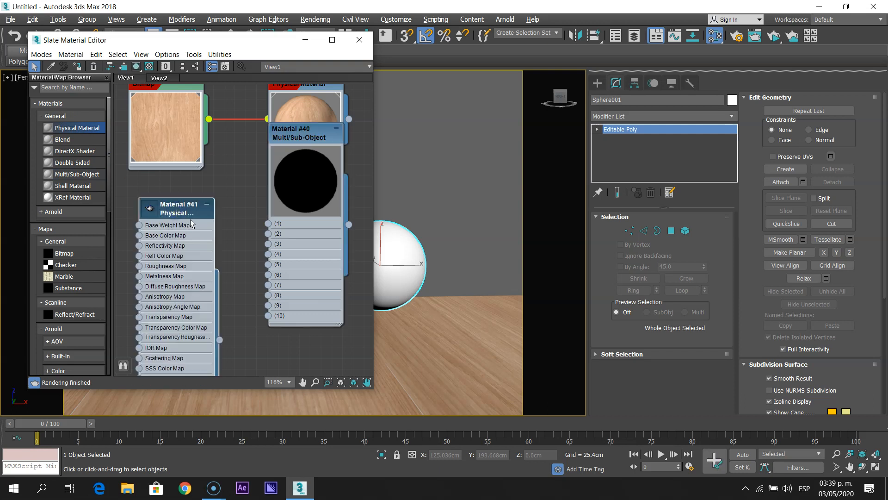
{"action": "left_click", "coordinate": [207, 211]}
{"action": "double_click", "coordinate": [152, 210]}
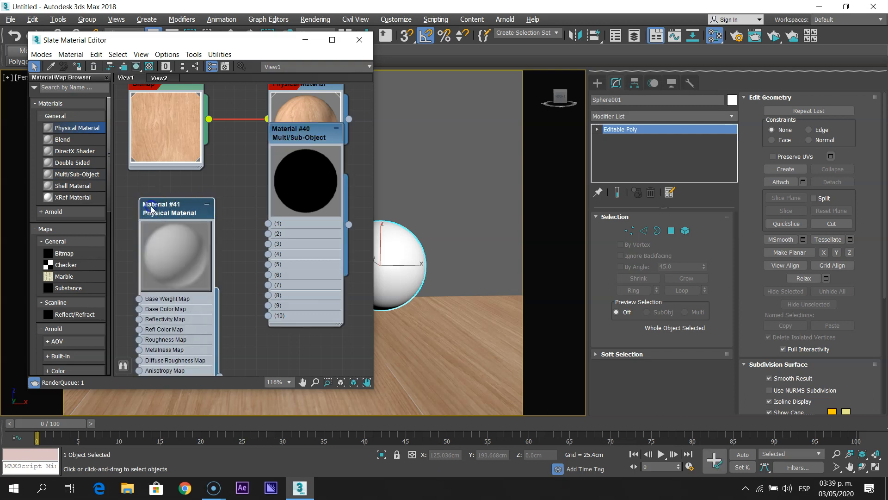
{"action": "middle_click_drag", "start_coordinate": [178, 204], "coordinate": [195, 140]}
{"action": "middle_click_drag", "start_coordinate": [240, 158], "coordinate": [234, 217]}
{"action": "scroll", "coordinate": [235, 216], "scroll_direction": "down", "scroll_amount": 1}
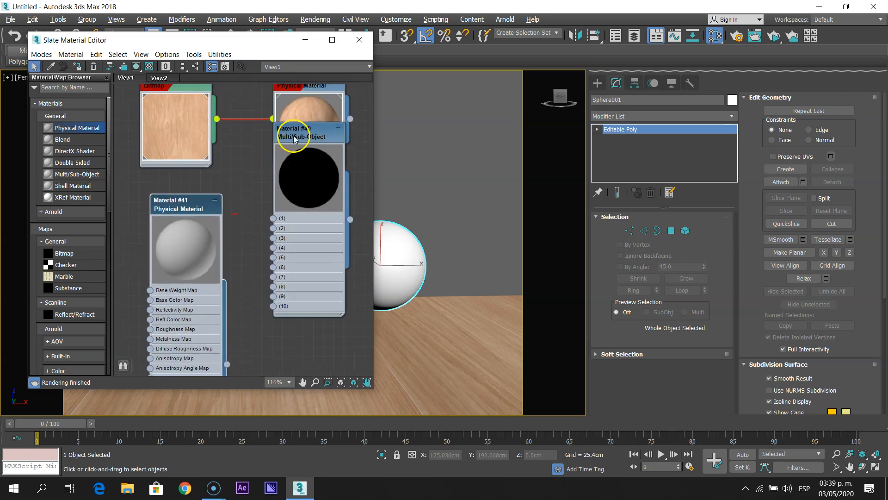
{"action": "left_click_drag", "start_coordinate": [292, 134], "coordinate": [282, 196]}
{"action": "middle_click_drag", "start_coordinate": [209, 235], "coordinate": [237, 165]}
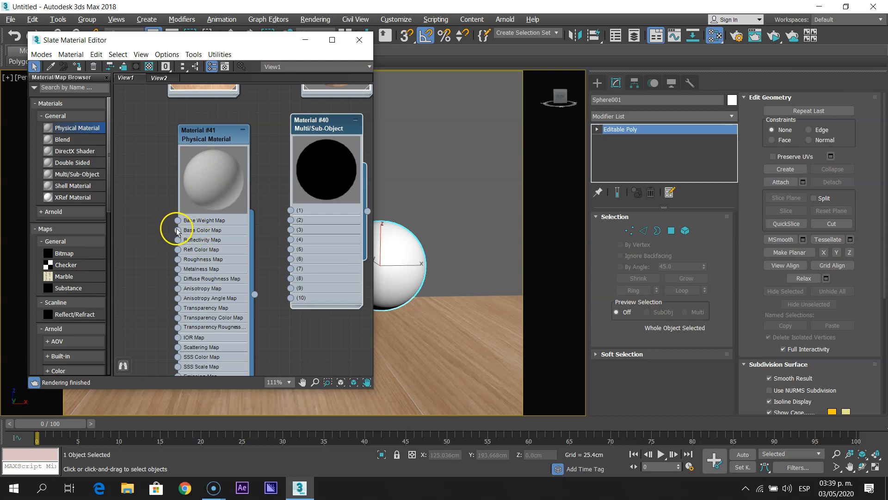
Load the cobre image as a bitmap into the new Physical Material's Base Color Map.
{"action": "left_click_drag", "start_coordinate": [122, 178], "coordinate": [136, 137]}
{"action": "mouse_move", "coordinate": [159, 143]}
{"action": "left_click", "coordinate": [233, 143]}
{"action": "left_click", "coordinate": [111, 100]}
{"action": "left_click", "coordinate": [431, 334]}
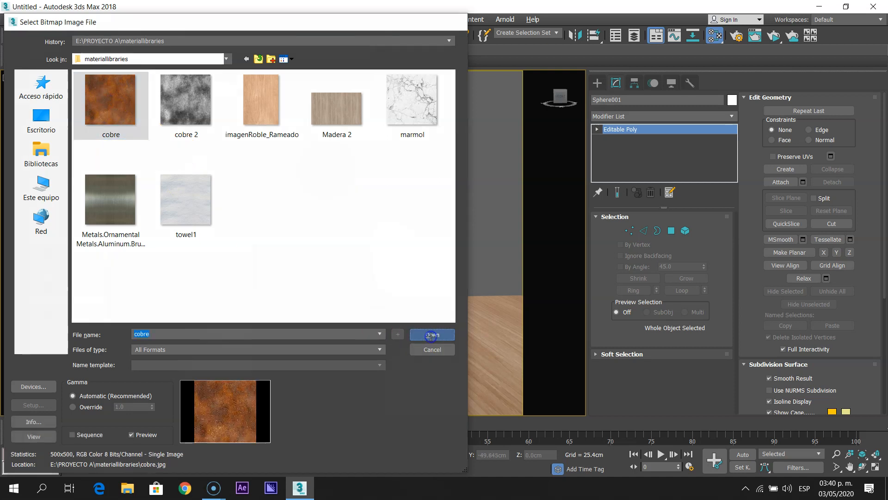
{"action": "left_click_drag", "start_coordinate": [179, 232], "coordinate": [178, 230]}
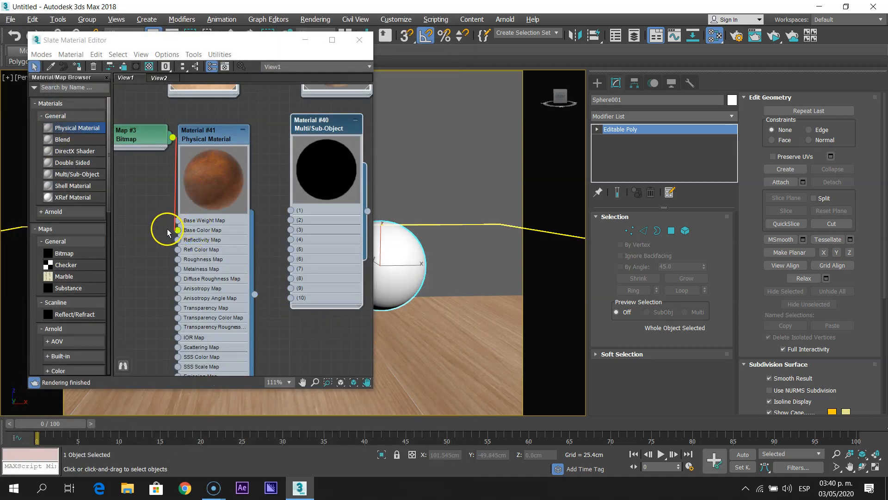
Enlarge the cobre bitmap's preview and show the map shaded and its Physical Material realistic in the viewport.
{"action": "middle_click_drag", "start_coordinate": [148, 230], "coordinate": [173, 222]}
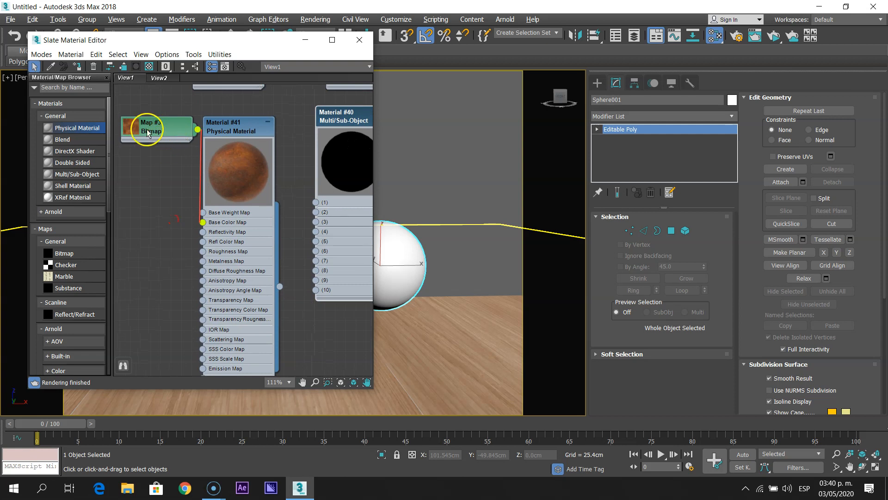
{"action": "left_click", "coordinate": [128, 131]}
{"action": "double_click", "coordinate": [128, 131]}
{"action": "right_click", "coordinate": [162, 130]}
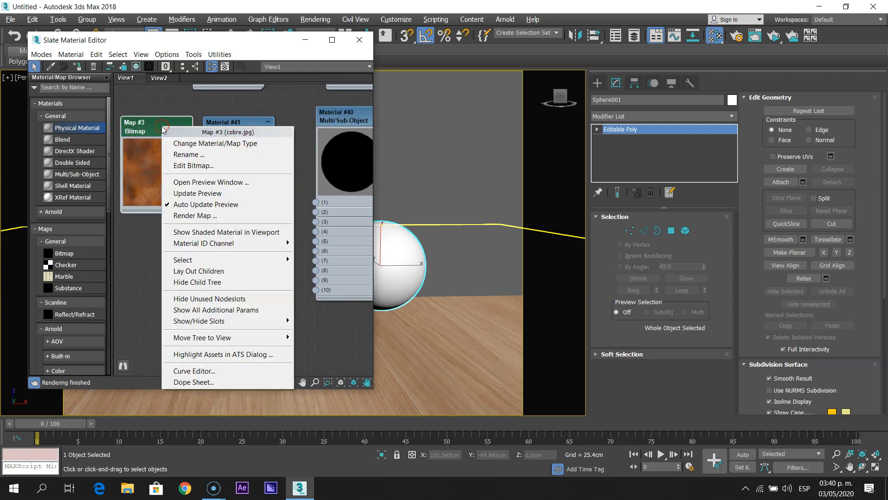
{"action": "left_click", "coordinate": [208, 231]}
{"action": "right_click", "coordinate": [238, 127]}
{"action": "left_click", "coordinate": [235, 127]}
{"action": "right_click", "coordinate": [234, 127]}
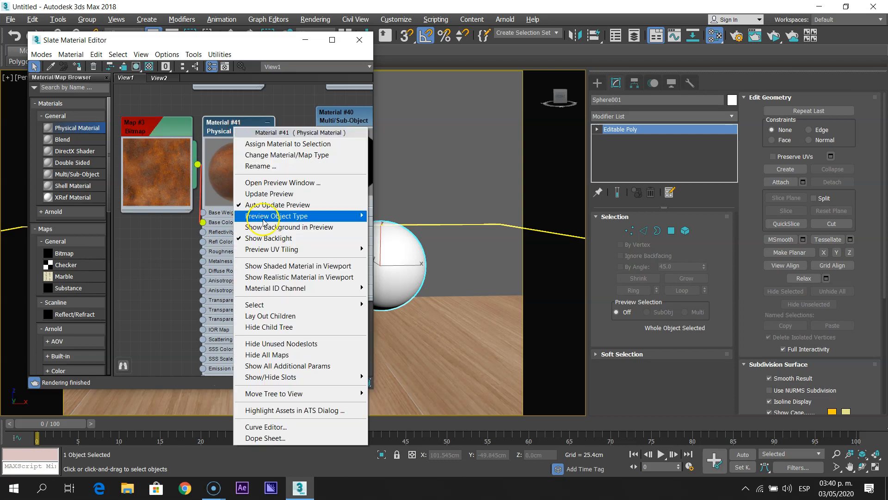
{"action": "left_click", "coordinate": [286, 277]}
Reposition the cobre bitmap node beside its Physical Material and also connect it to the Bump Map input.
{"action": "middle_click_drag", "start_coordinate": [242, 265], "coordinate": [266, 238]}
{"action": "left_click_drag", "start_coordinate": [194, 106], "coordinate": [170, 143]}
{"action": "middle_click_drag", "start_coordinate": [208, 297], "coordinate": [212, 287]}
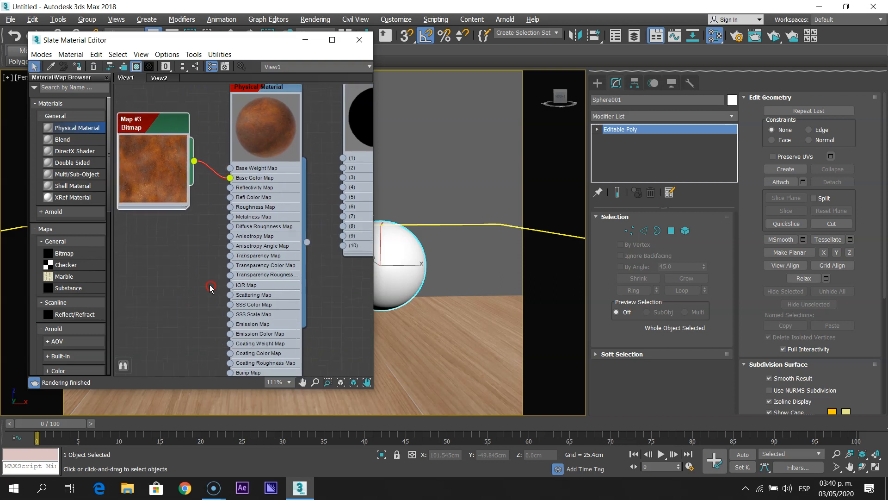
{"action": "left_click_drag", "start_coordinate": [206, 322], "coordinate": [194, 161]}
{"action": "middle_click_drag", "start_coordinate": [217, 148], "coordinate": [209, 214]}
Open the copper Physical Material's parameters and set its metalness to 0.96 and IOR to 1.53.
{"action": "double_click", "coordinate": [257, 150]}
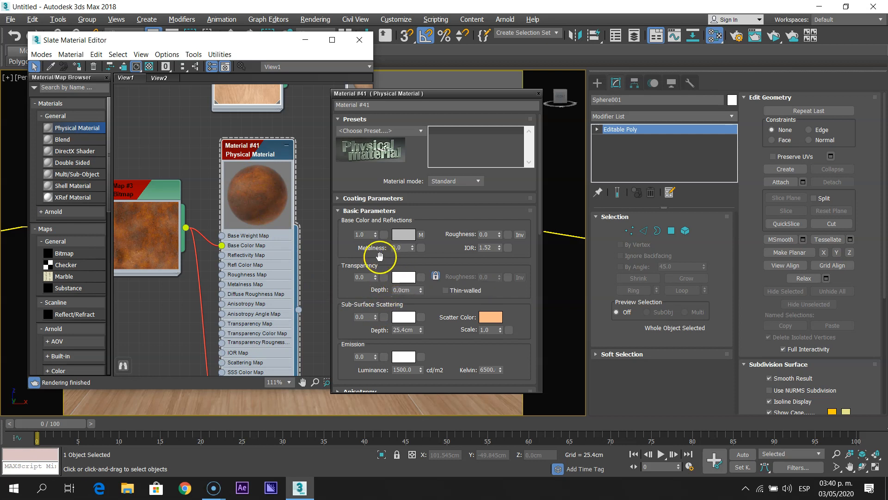
{"action": "left_click_drag", "start_coordinate": [412, 248], "coordinate": [411, 187]}
{"action": "left_click_drag", "start_coordinate": [413, 250], "coordinate": [413, 251]}
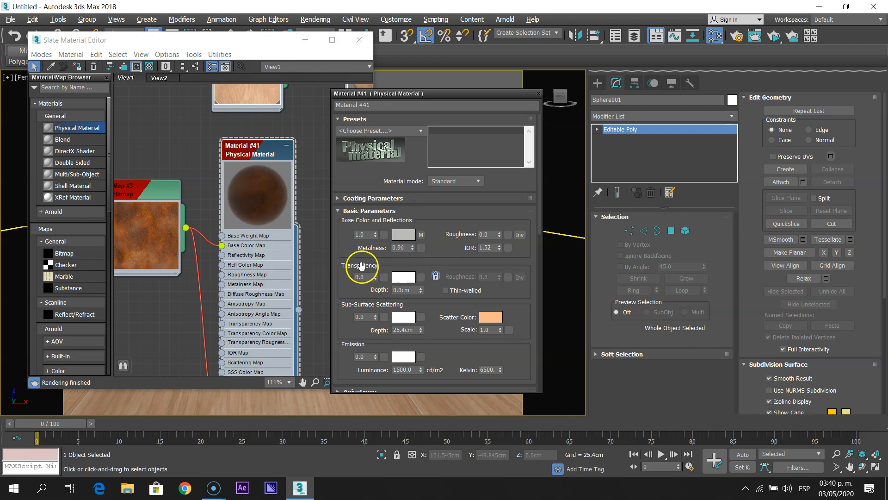
{"action": "double_click", "coordinate": [482, 247]}
{"action": "left_click", "coordinate": [452, 250]}
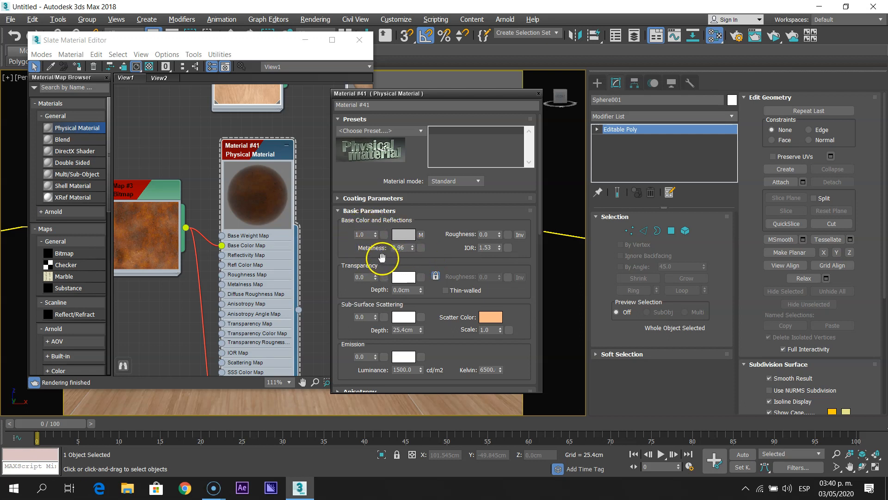
Switch the copper material to Advanced mode, lower its reflection weight, and close its parameters.
{"action": "left_click", "coordinate": [454, 182]}
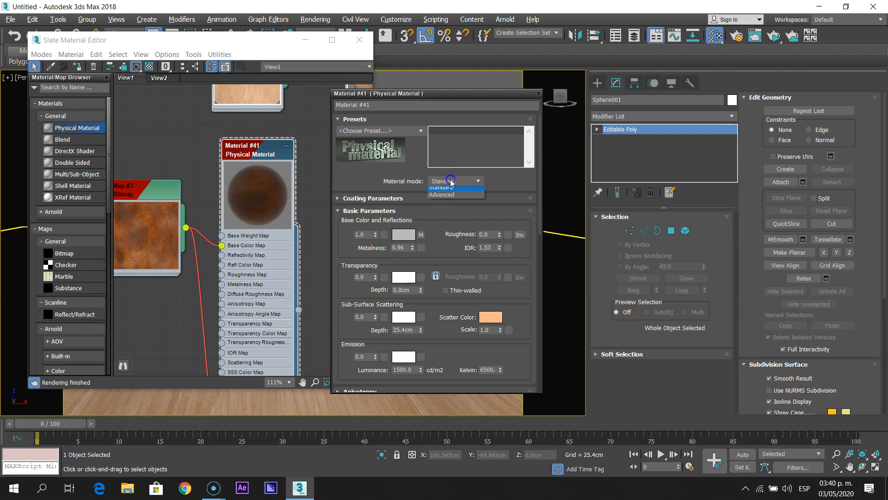
{"action": "left_click", "coordinate": [445, 197]}
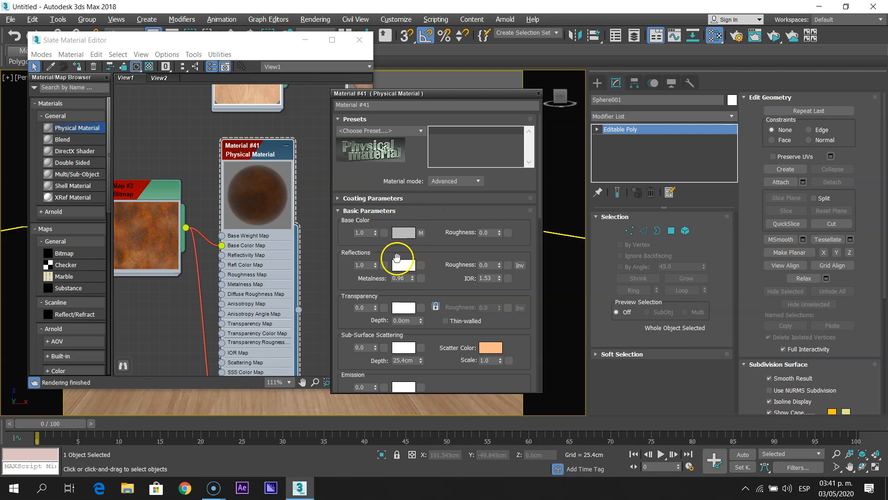
{"action": "left_click_drag", "start_coordinate": [390, 256], "coordinate": [391, 227]}
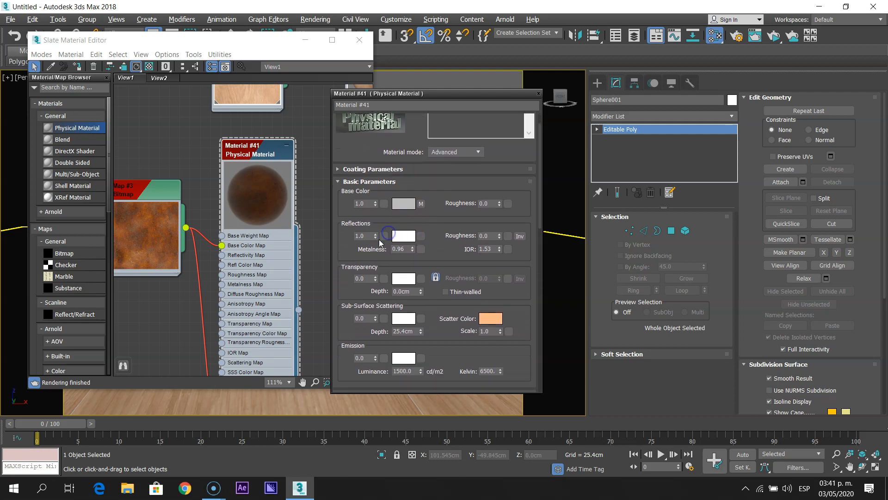
{"action": "left_click", "coordinate": [375, 238]}
{"action": "left_click", "coordinate": [537, 94]}
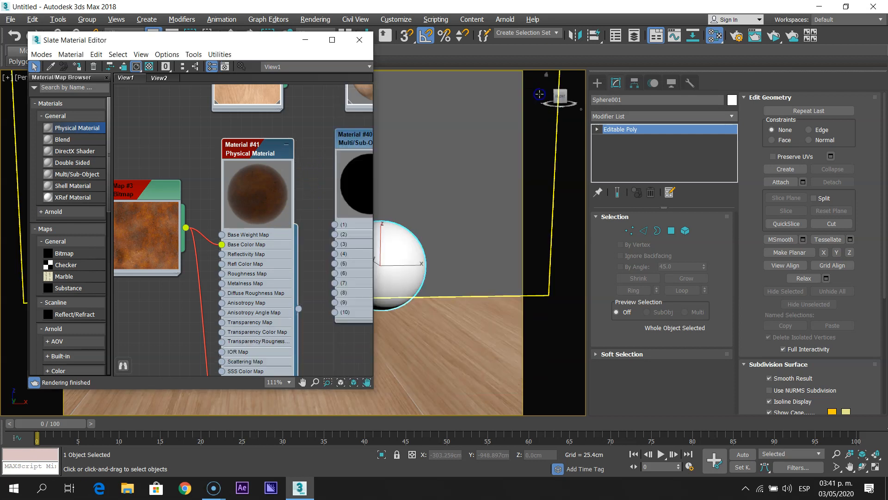
Collapse the copper Physical Material node and connect its output to slot 1 of the Multi/Sub-Object material.
{"action": "left_click", "coordinate": [288, 146]}
{"action": "middle_click_drag", "start_coordinate": [290, 244], "coordinate": [215, 250]}
{"action": "left_click_drag", "start_coordinate": [238, 198], "coordinate": [272, 236]}
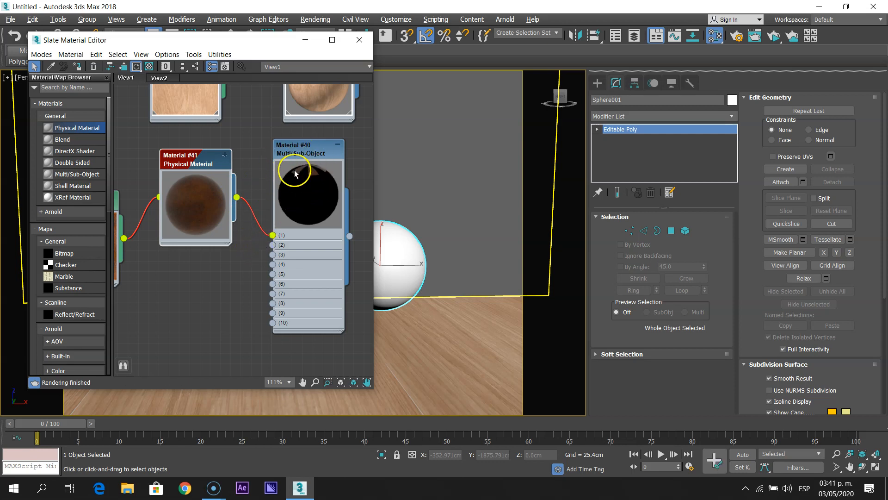
Add another Physical Material below the copper one and show it as a realistic material in the viewport.
{"action": "scroll", "coordinate": [256, 199], "scroll_direction": "down", "scroll_amount": 2}
{"action": "middle_click_drag", "start_coordinate": [252, 203], "coordinate": [274, 181]}
{"action": "left_click_drag", "start_coordinate": [103, 149], "coordinate": [196, 260]}
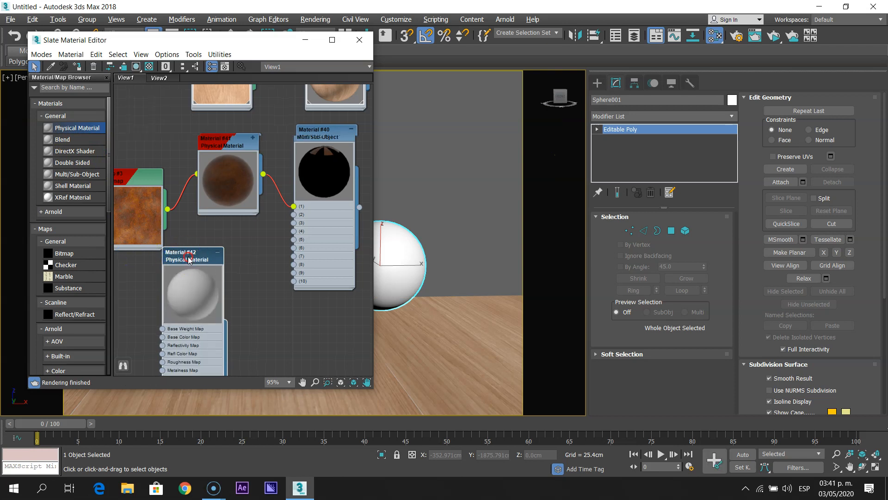
{"action": "middle_click_drag", "start_coordinate": [189, 257], "coordinate": [229, 216]}
{"action": "right_click", "coordinate": [230, 216]}
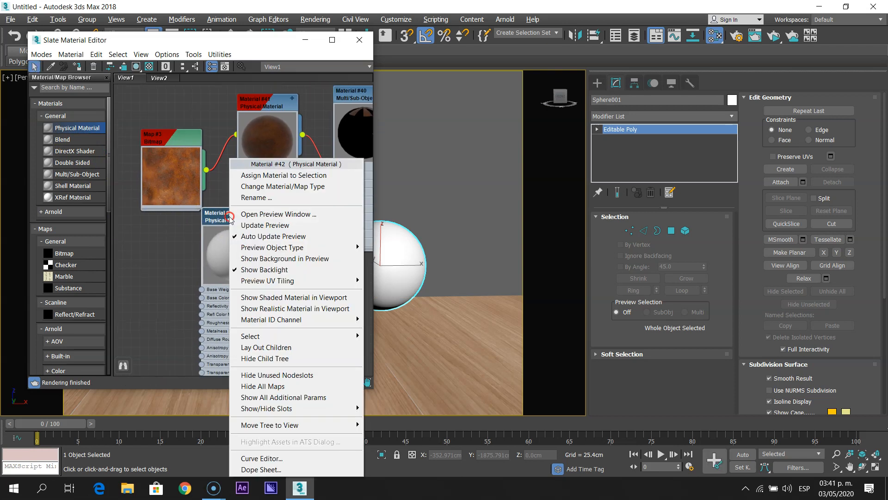
{"action": "left_click", "coordinate": [262, 308]}
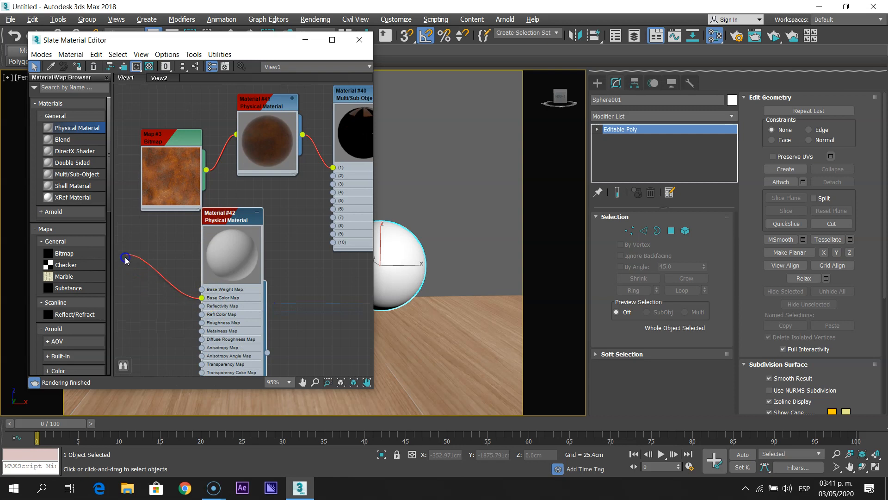
Load the marmol image as a bitmap into the newest Physical Material's Base Color Map and enlarge the bitmap's preview.
{"action": "left_click_drag", "start_coordinate": [154, 238], "coordinate": [154, 238]}
{"action": "left_click", "coordinate": [181, 242]}
{"action": "left_click", "coordinate": [249, 242]}
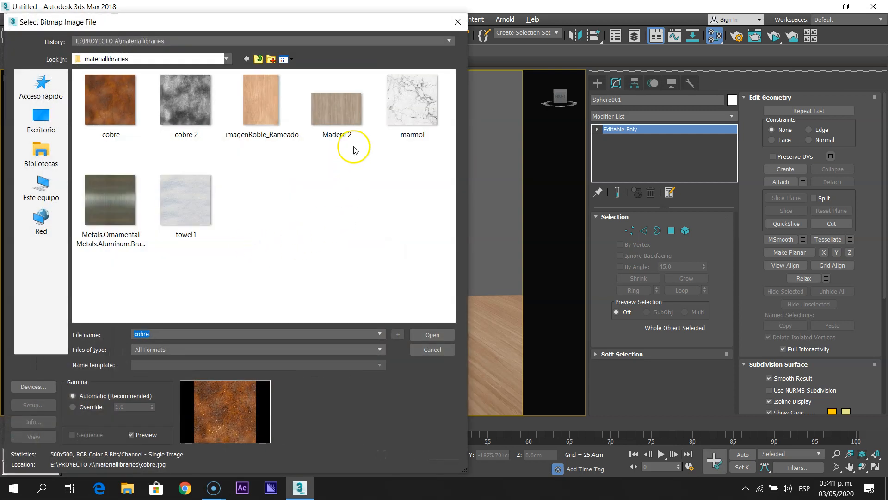
{"action": "left_click", "coordinate": [408, 111]}
{"action": "left_click", "coordinate": [429, 335]}
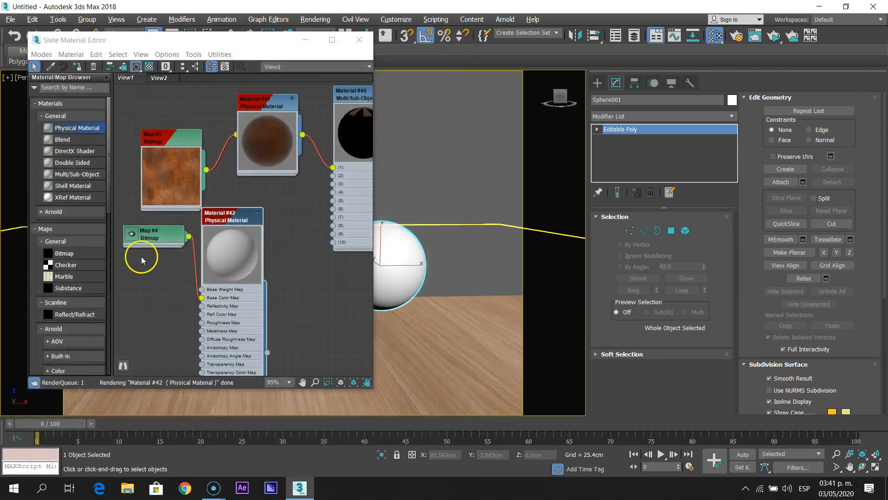
{"action": "double_click", "coordinate": [131, 237]}
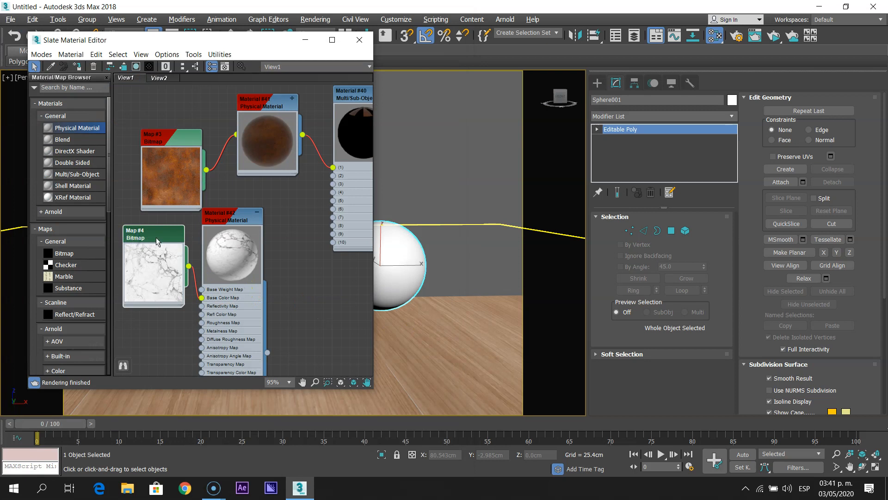
Rename the marble Physical Material as Marmol and switch its material mode to Advanced.
{"action": "middle_click_drag", "start_coordinate": [211, 253], "coordinate": [223, 197]}
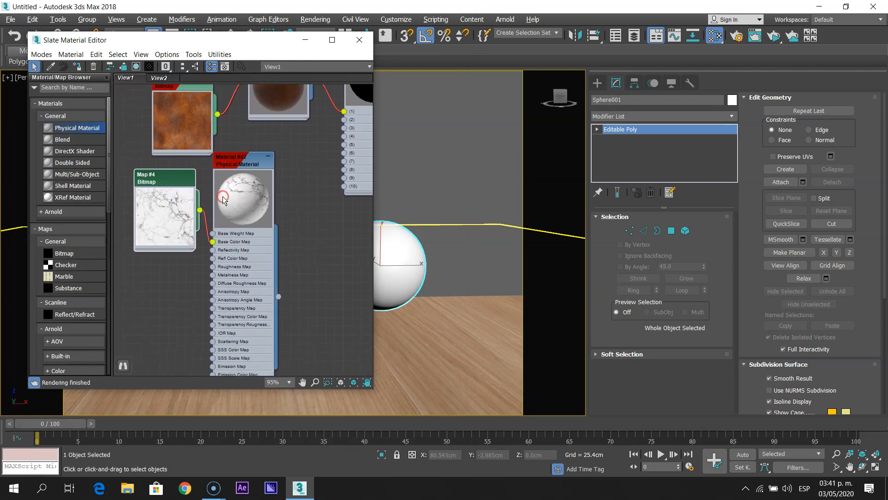
{"action": "double_click", "coordinate": [234, 165]}
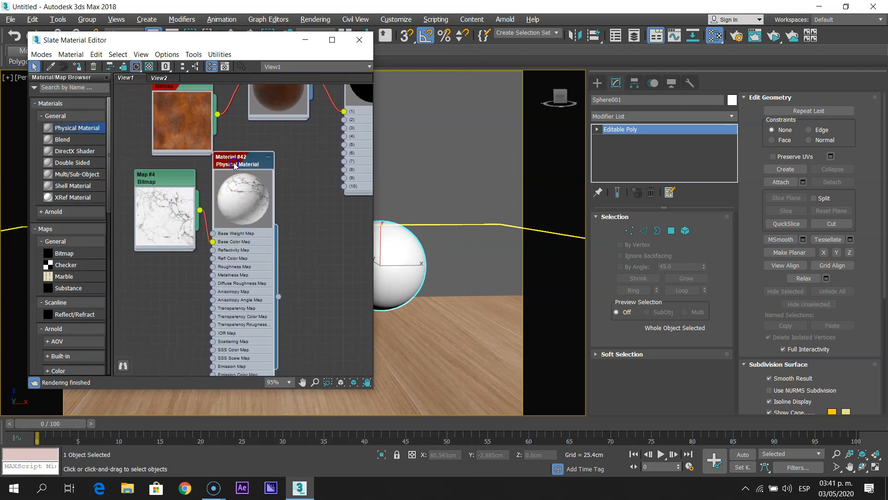
{"action": "left_click_drag", "start_coordinate": [377, 105], "coordinate": [222, 116]}
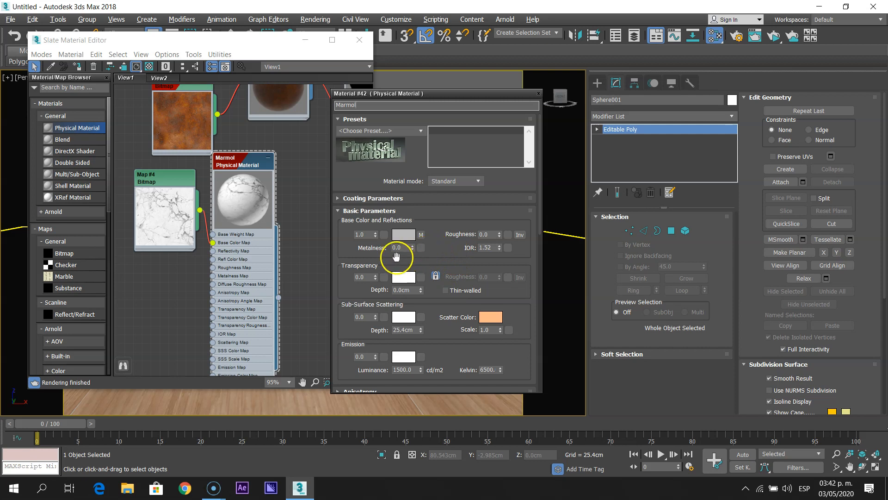
{"action": "left_click", "coordinate": [461, 185]}
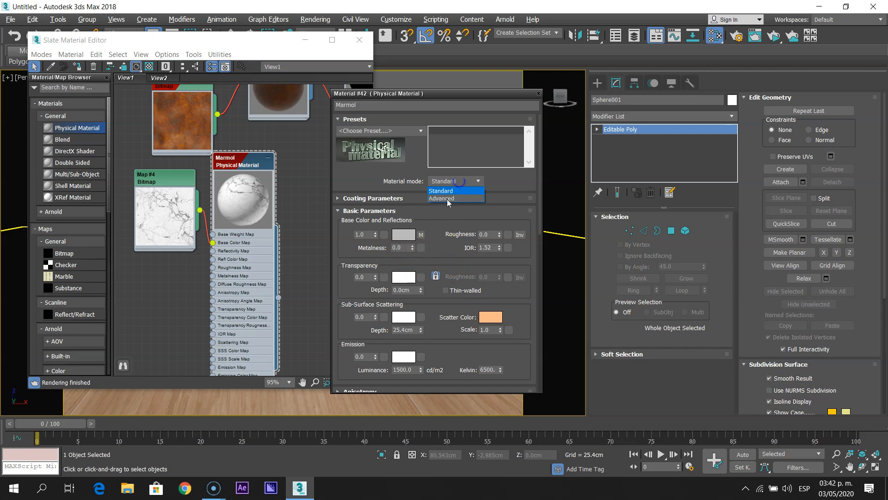
{"action": "left_click", "coordinate": [453, 198]}
Set the Marmol material's reflection weight to 0.97 and its IOR to 1.53, and close its parameters.
{"action": "left_click", "coordinate": [403, 236]}
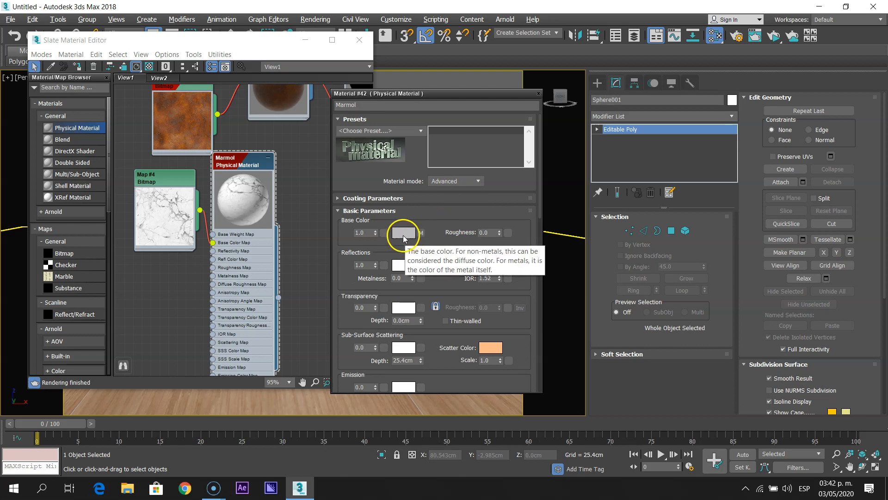
{"action": "left_click", "coordinate": [375, 267]}
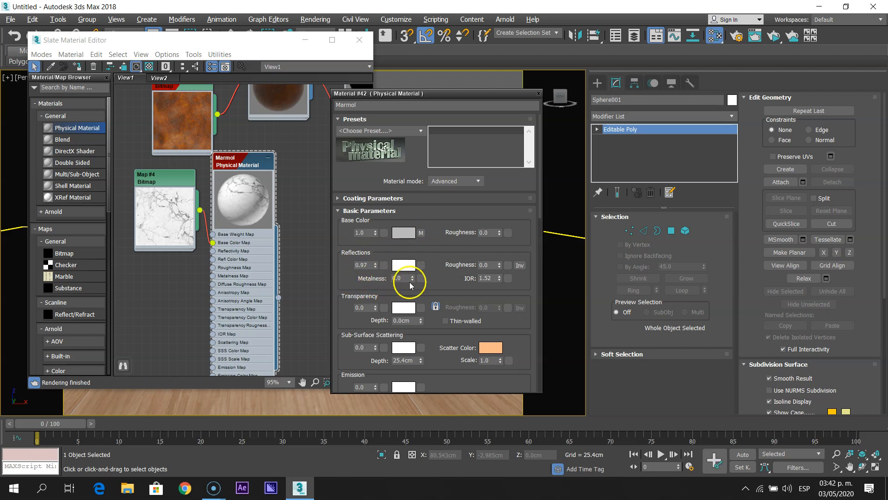
{"action": "left_click", "coordinate": [489, 278]}
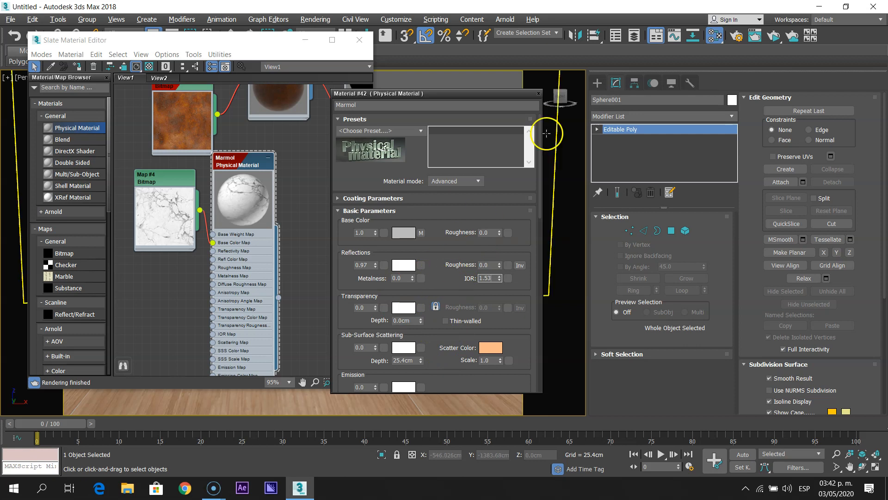
{"action": "left_click", "coordinate": [538, 94]}
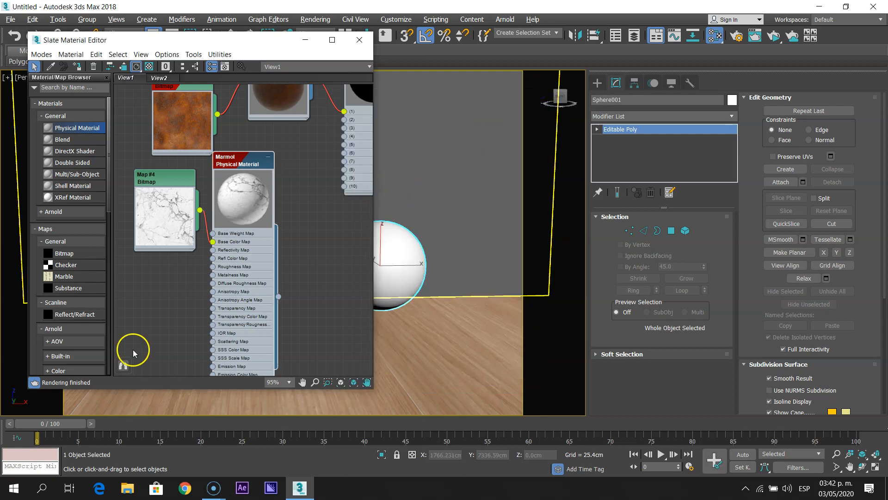
Collapse the Marmol node's map slots and rename the copper Physical Material as Cobre.
{"action": "left_click", "coordinate": [270, 159]}
{"action": "middle_click_drag", "start_coordinate": [286, 149], "coordinate": [255, 228]}
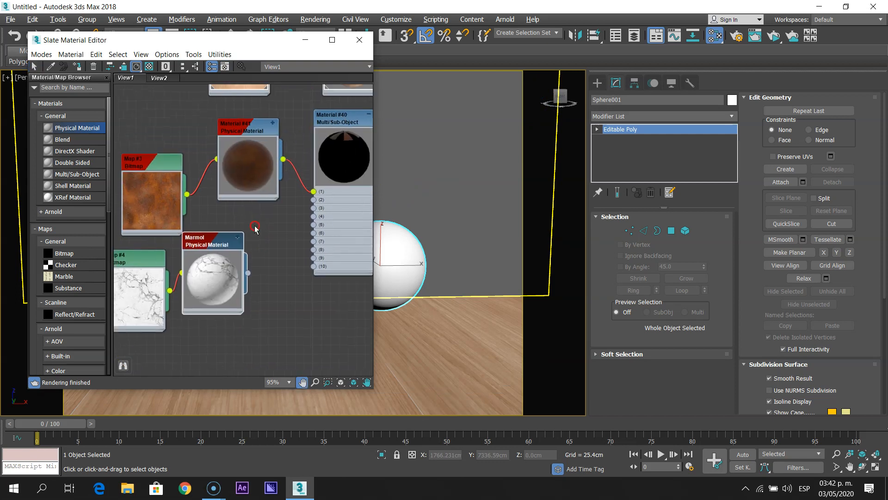
{"action": "double_click", "coordinate": [238, 125]}
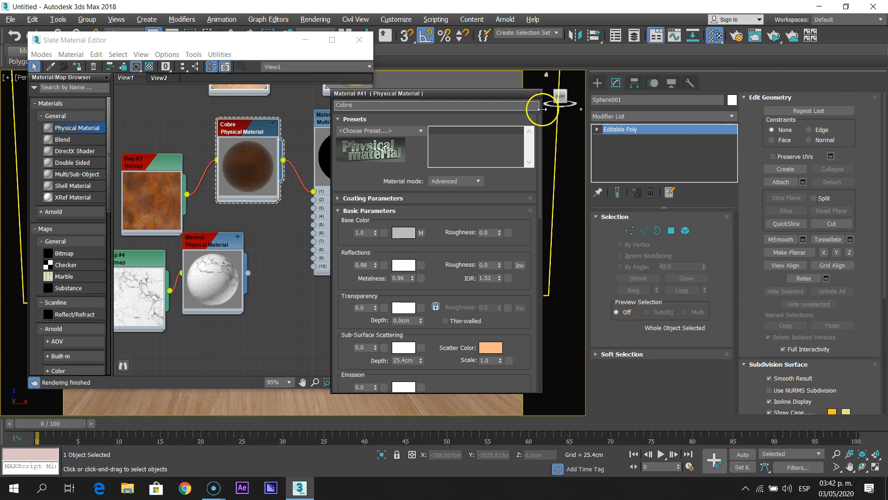
{"action": "left_click", "coordinate": [538, 94]}
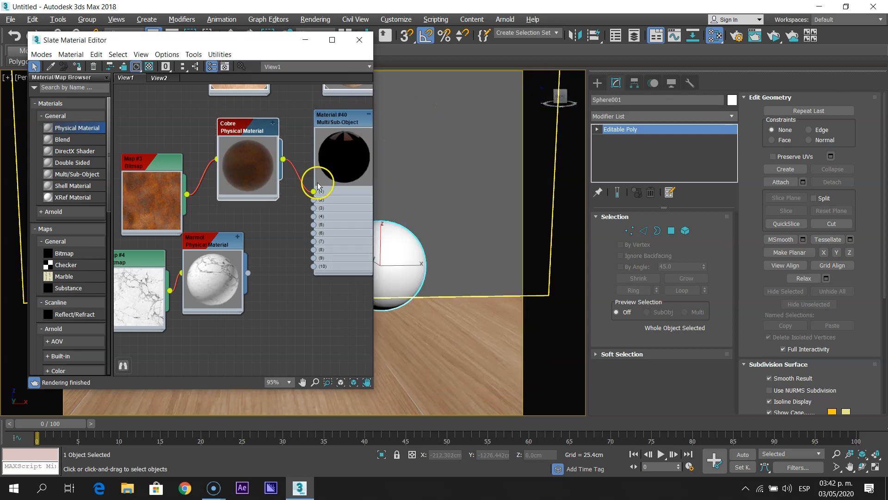
Connect the Marmol material's output to slot 2 of the Multi/Sub-Object material.
{"action": "left_click_drag", "start_coordinate": [248, 273], "coordinate": [249, 272]}
{"action": "left_click_drag", "start_coordinate": [298, 186], "coordinate": [313, 200]}
{"action": "middle_click_drag", "start_coordinate": [288, 238], "coordinate": [241, 259]}
{"action": "scroll", "coordinate": [313, 167], "scroll_direction": "up", "scroll_amount": 2}
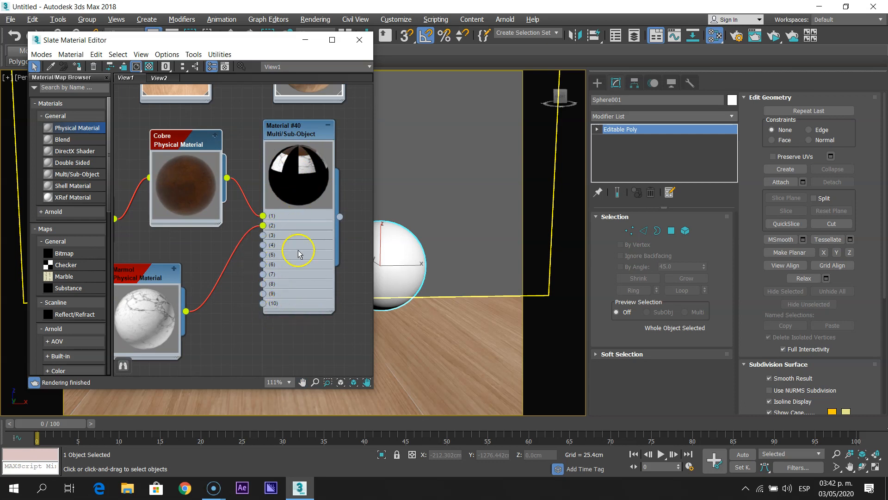
Delete the empty sub-material slots of the Multi/Sub-Object material so only Cobre and Marmol remain, and close its parameters.
{"action": "double_click", "coordinate": [291, 133]}
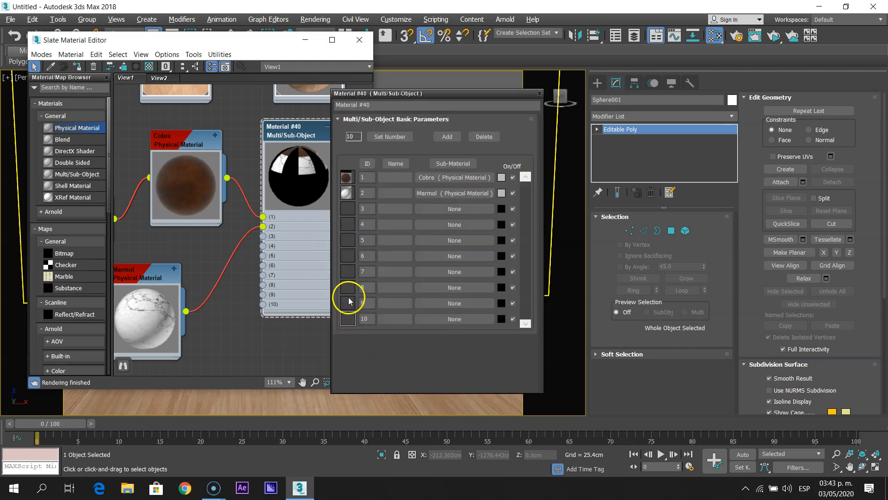
{"action": "left_click", "coordinate": [484, 138]}
{"action": "left_click", "coordinate": [483, 138]}
{"action": "left_click", "coordinate": [483, 138]}
{"action": "left_click", "coordinate": [483, 138]}
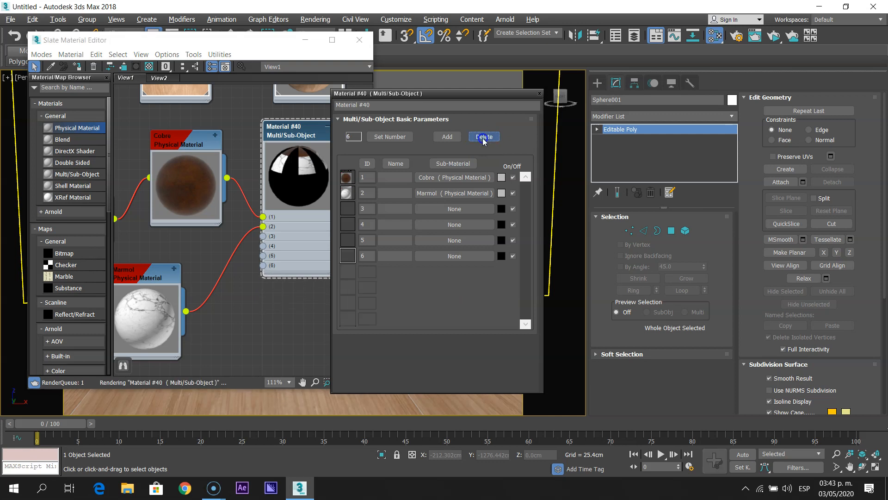
{"action": "left_click", "coordinate": [483, 138]}
{"action": "left_click", "coordinate": [483, 138]}
{"action": "left_click", "coordinate": [484, 138]}
{"action": "left_click", "coordinate": [484, 138]}
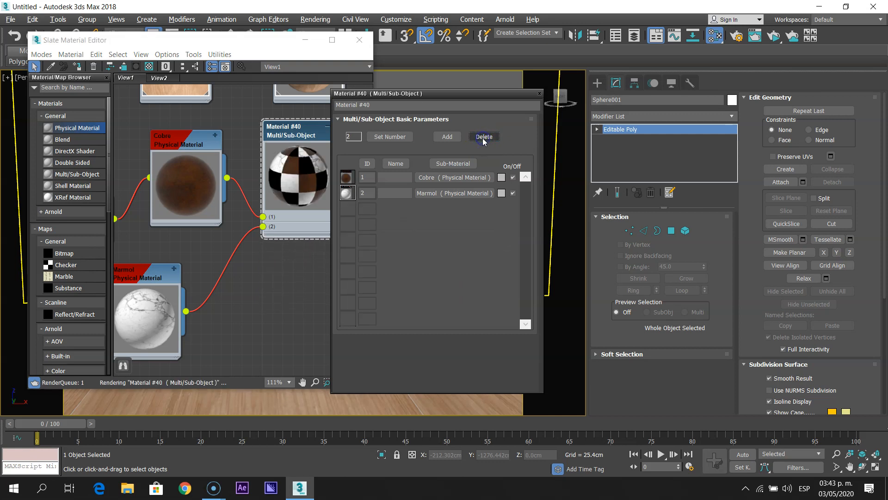
{"action": "left_click", "coordinate": [272, 170]}
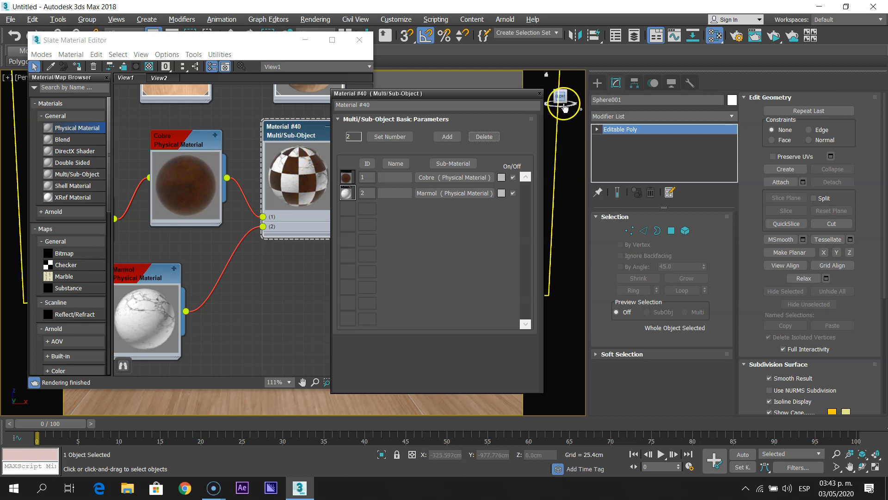
{"action": "left_click", "coordinate": [539, 94]}
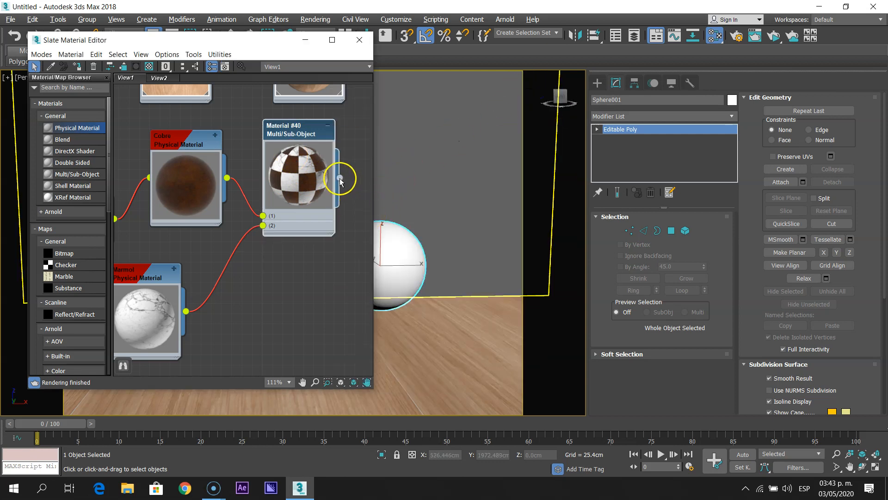
Assign the Multi/Sub-Object material to the selected sphere and close the Slate Material Editor.
{"action": "left_click_drag", "start_coordinate": [363, 209], "coordinate": [396, 263]}
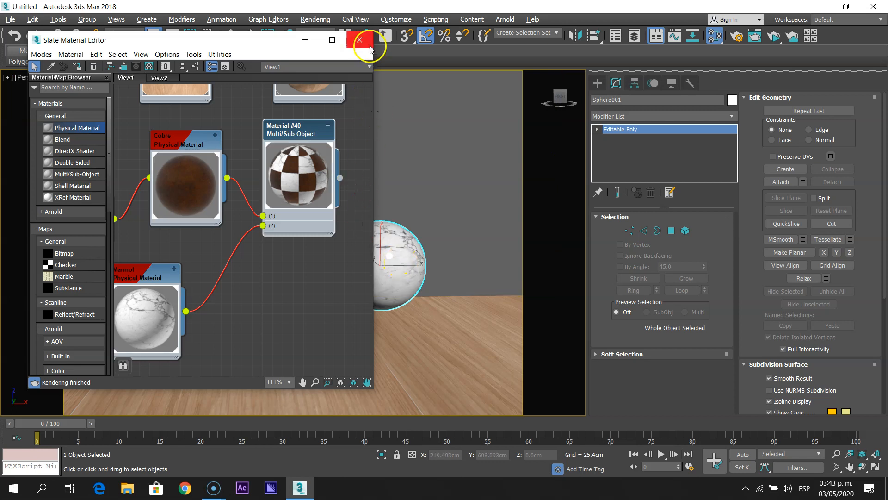
{"action": "left_click", "coordinate": [359, 39]}
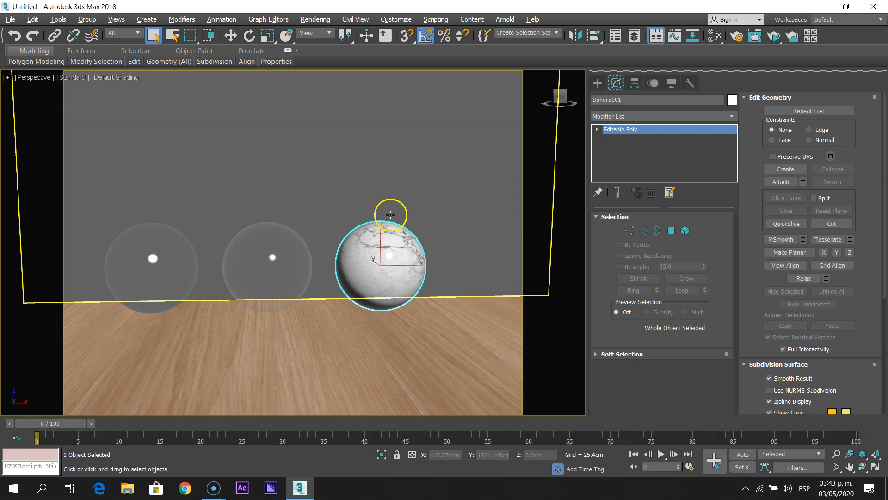
Show edged faces in the viewport and frame the selected sphere in the Front view.
{"action": "mouse_move", "coordinate": [388, 236]}
{"action": "middle_mouse_down", "text": "alt"}
{"action": "mouse_move", "coordinate": [398, 270]}
{"action": "mouse_move", "coordinate": [348, 275]}
{"action": "mouse_move", "coordinate": [327, 232]}
{"action": "mouse_move", "coordinate": [369, 210]}
{"action": "mouse_move", "coordinate": [392, 237]}
{"action": "mouse_move", "coordinate": [400, 269]}
{"action": "mouse_move", "coordinate": [391, 250]}
{"action": "middle_mouse_up", "text": "alt"}
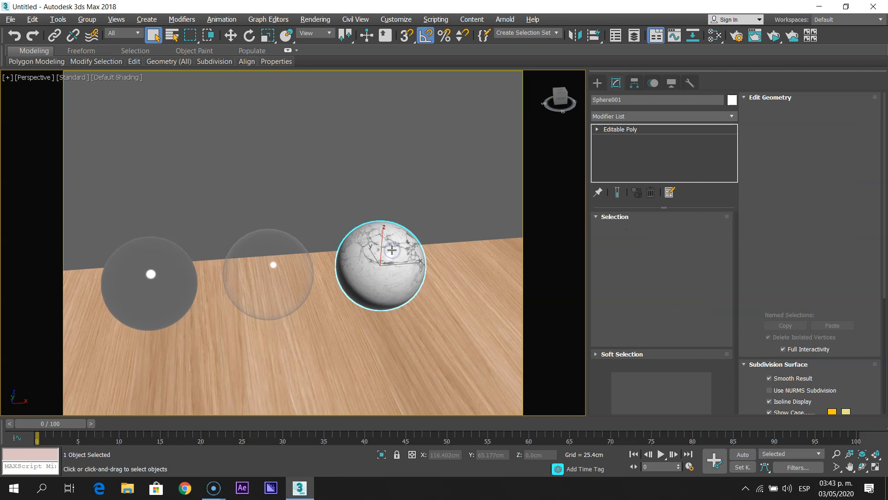
{"action": "key", "text": "F4"}
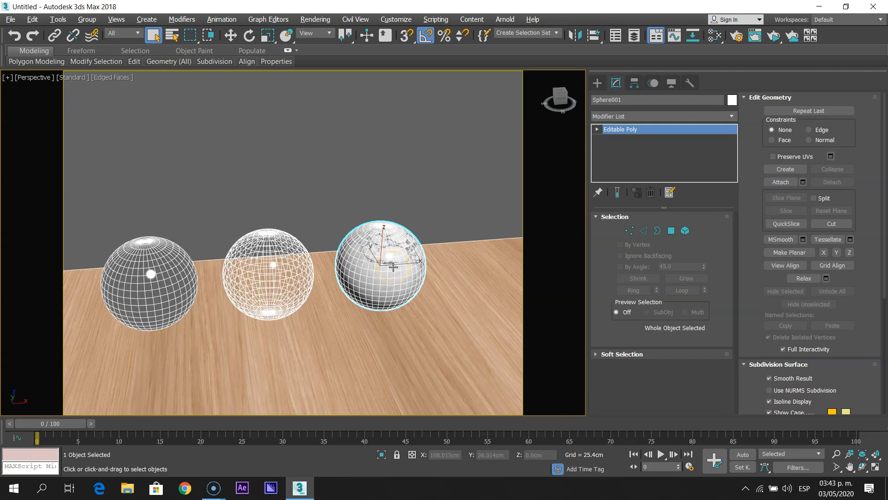
{"action": "key", "text": "f"}
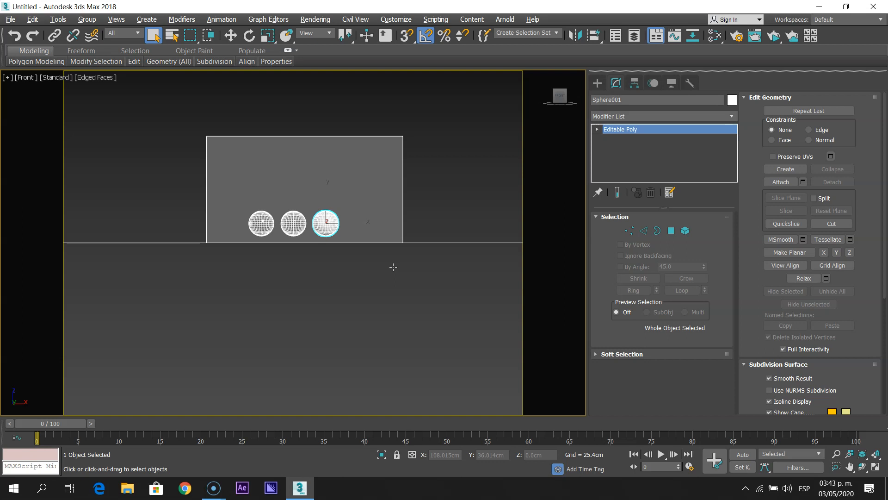
{"action": "key", "text": "z"}
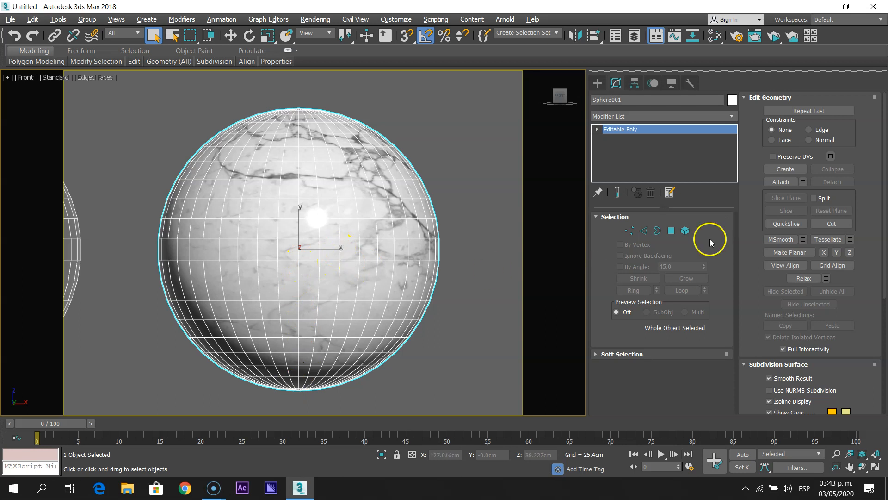
At polygon level, select all polygons in the sphere's lower half, including the central row.
{"action": "left_click", "coordinate": [671, 231]}
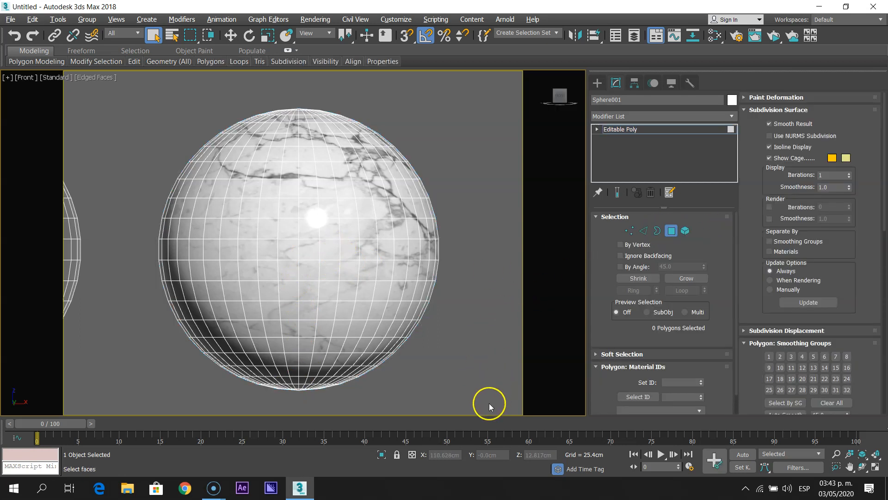
{"action": "left_click_drag", "start_coordinate": [491, 407], "coordinate": [168, 307]}
{"action": "left_click_drag", "start_coordinate": [143, 250], "coordinate": [143, 251]}
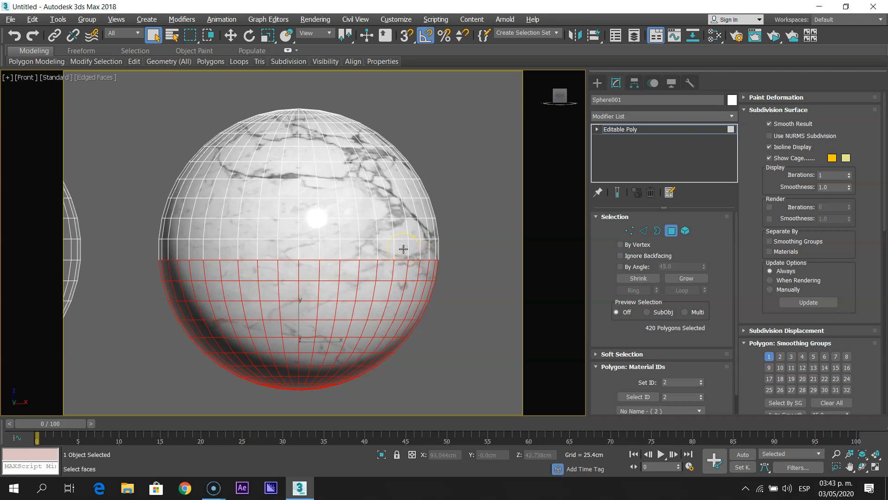
{"action": "left_click", "coordinate": [386, 248], "text": "shift"}
{"action": "left_click", "coordinate": [352, 336]}
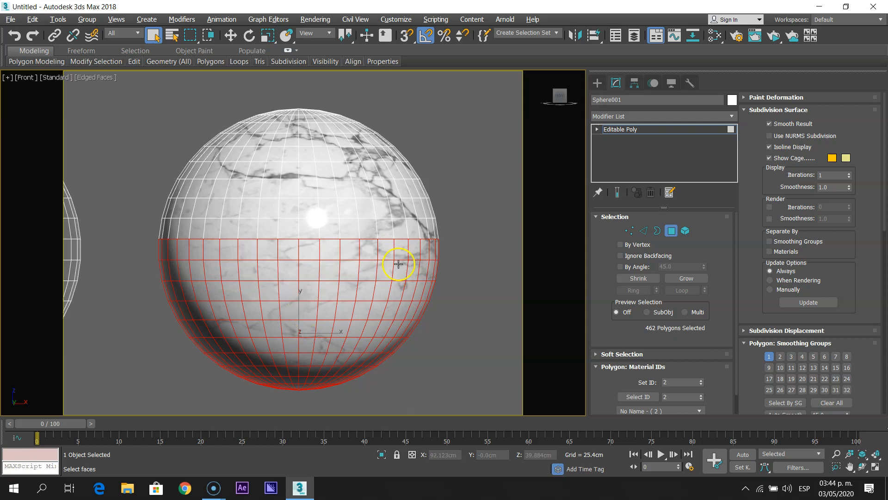
Set the material ID of the selected lower-half polygons to 1.
{"action": "scroll", "coordinate": [398, 264], "scroll_direction": "down", "scroll_amount": 4}
{"action": "middle_click_drag", "start_coordinate": [398, 263], "coordinate": [403, 271], "text": "alt"}
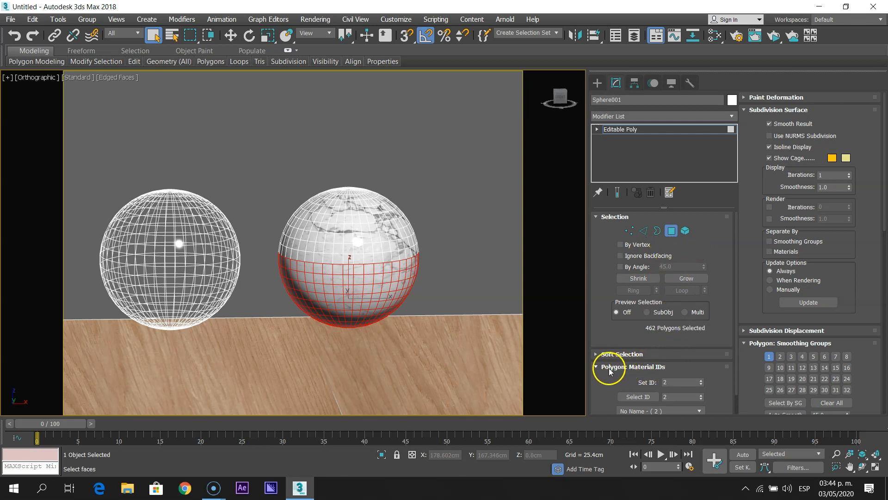
{"action": "scroll", "coordinate": [369, 293], "scroll_direction": "up", "scroll_amount": 5}
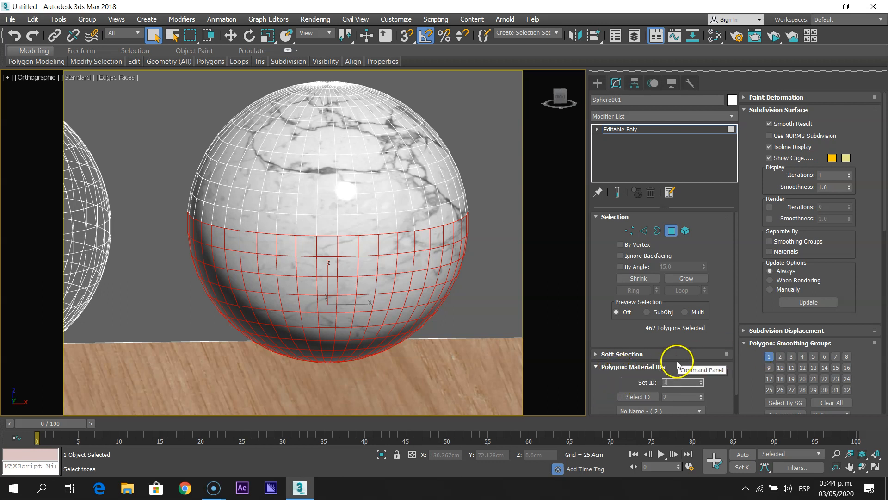
{"action": "key", "text": "Return"}
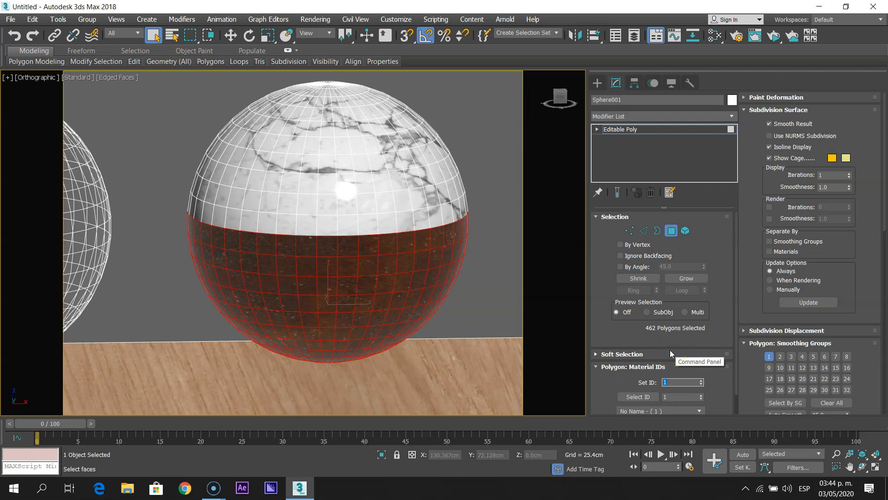
{"action": "mouse_move", "coordinate": [272, 382]}
{"action": "middle_mouse_down", "text": "alt"}
{"action": "mouse_move", "coordinate": [277, 373]}
{"action": "mouse_move", "coordinate": [267, 360]}
{"action": "mouse_move", "coordinate": [293, 359]}
{"action": "mouse_move", "coordinate": [308, 370]}
{"action": "mouse_move", "coordinate": [305, 398]}
{"action": "mouse_move", "coordinate": [271, 399]}
{"action": "mouse_move", "coordinate": [259, 388]}
{"action": "mouse_move", "coordinate": [269, 372]}
{"action": "mouse_move", "coordinate": [285, 372]}
{"action": "middle_mouse_up", "text": "alt"}
{"action": "middle_click_drag", "start_coordinate": [308, 378], "coordinate": [300, 381], "text": "alt"}
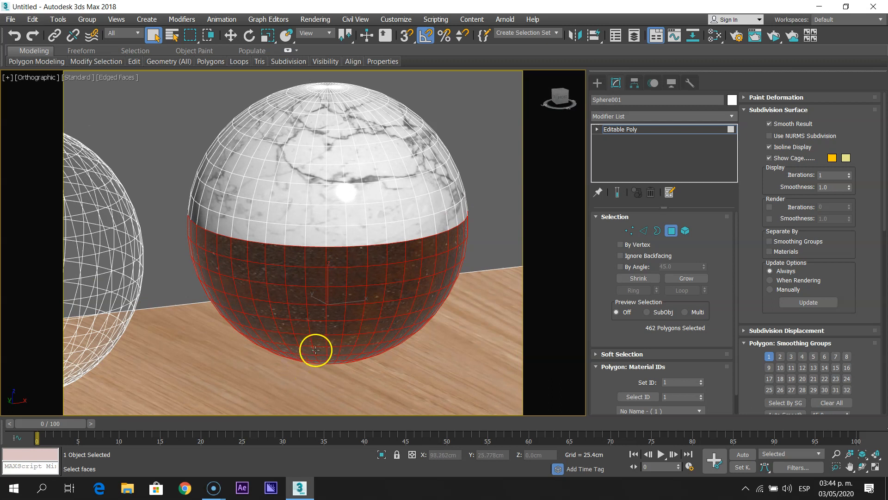
Leave polygon editing on the sphere and hide the edged faces in the viewport.
{"action": "left_click", "coordinate": [671, 230]}
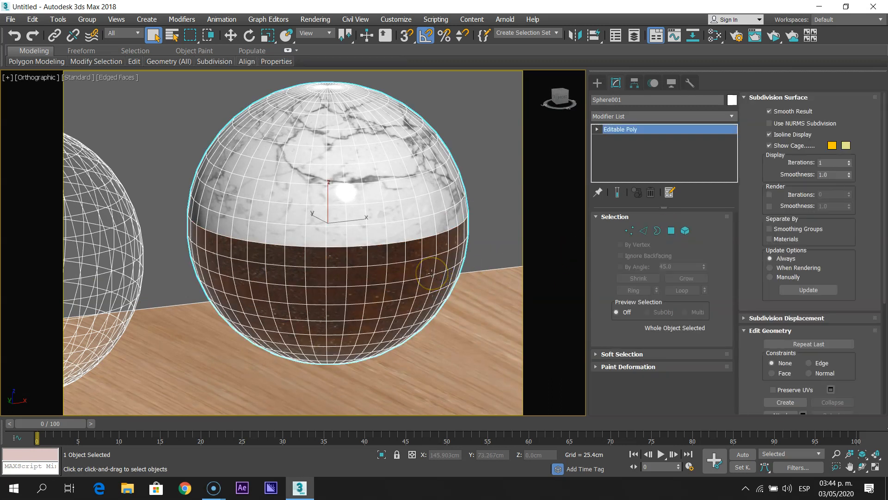
{"action": "key", "text": "F4"}
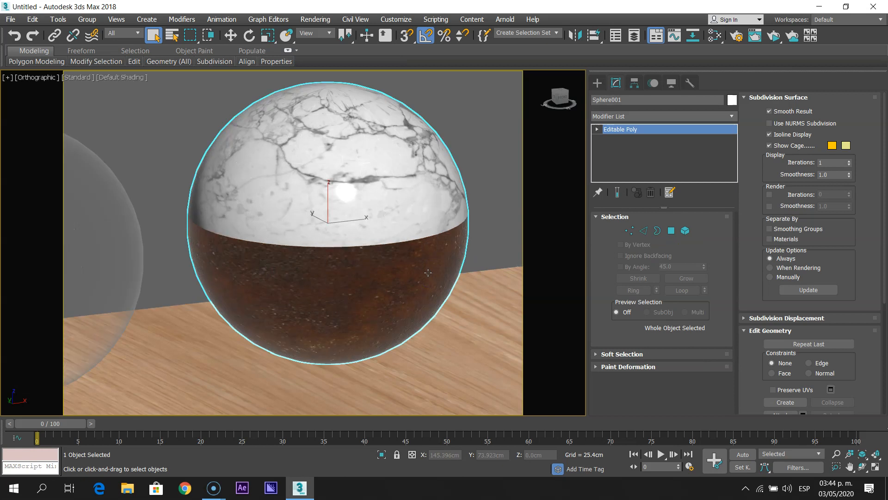
{"action": "scroll", "coordinate": [428, 273], "scroll_direction": "down", "scroll_amount": 8}
{"action": "mouse_move", "coordinate": [428, 275]}
{"action": "middle_mouse_down", "text": "alt"}
{"action": "mouse_move", "coordinate": [408, 313]}
{"action": "mouse_move", "coordinate": [418, 275]}
{"action": "middle_mouse_up", "text": "alt"}
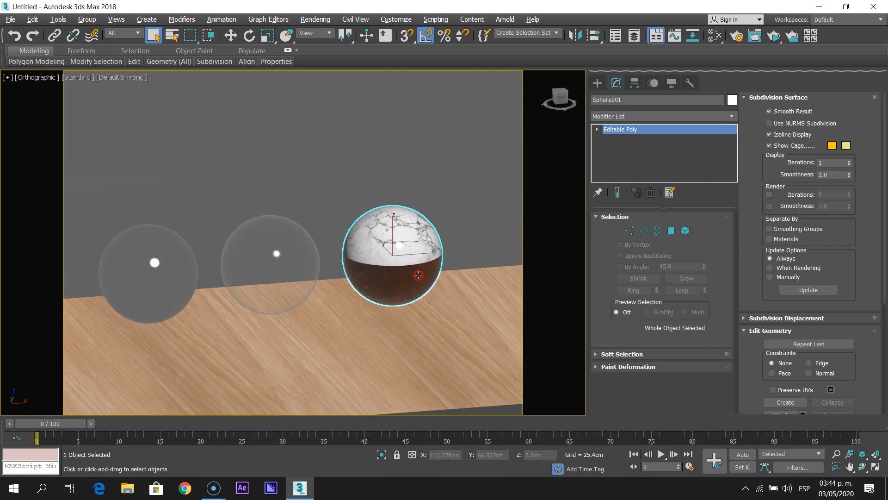
Add an Unwrap UVW modifier to the sphere and open its UV editor.
{"action": "left_click", "coordinate": [627, 117]}
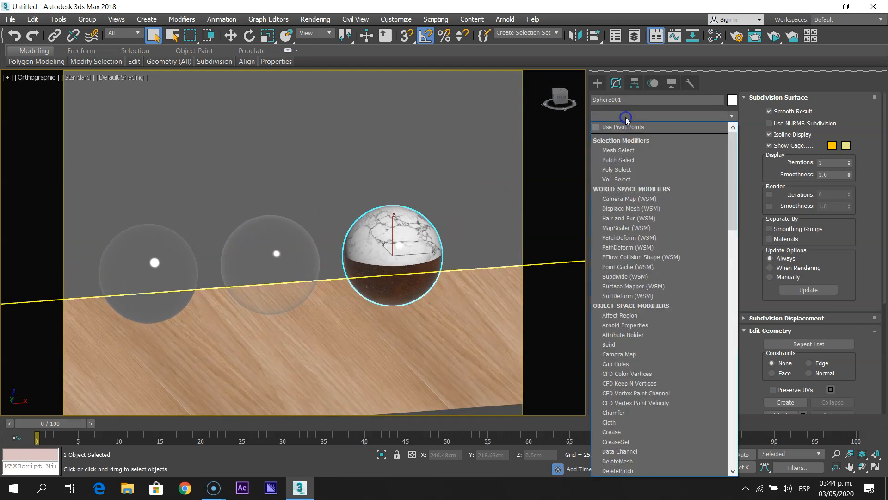
{"action": "type", "text": "u"}
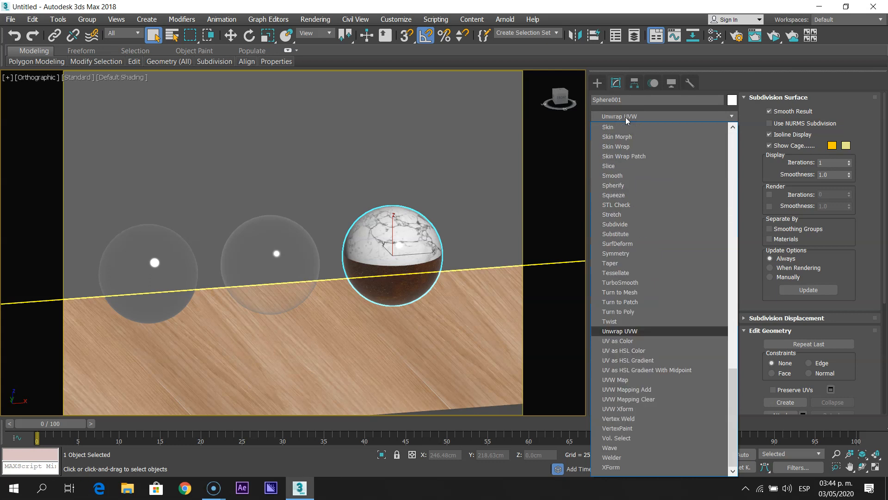
{"action": "key", "text": "Return"}
{"action": "left_click", "coordinate": [626, 123]}
{"action": "left_click_drag", "start_coordinate": [743, 377], "coordinate": [742, 252]}
{"action": "left_click", "coordinate": [793, 302]}
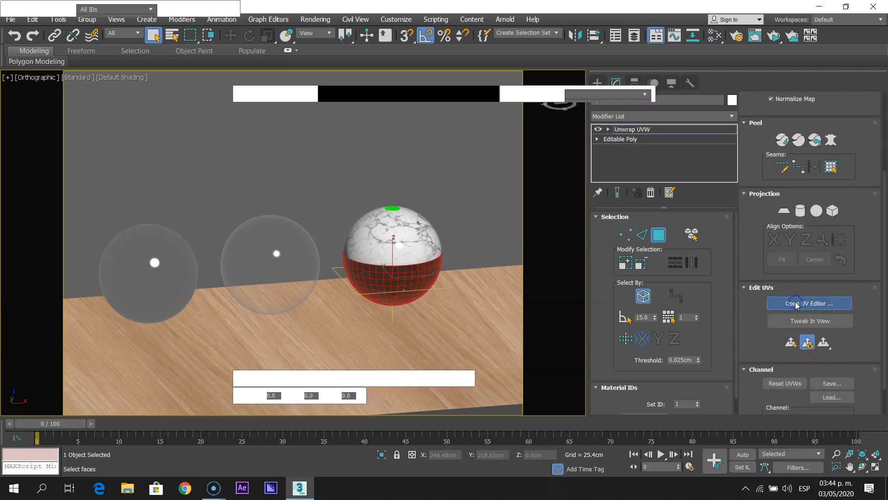
Select all the sphere's UV faces, trying a custom flatten before flattening them by material ID.
{"action": "left_click", "coordinate": [395, 303]}
{"action": "scroll", "coordinate": [211, 224], "scroll_direction": "down", "scroll_amount": 5}
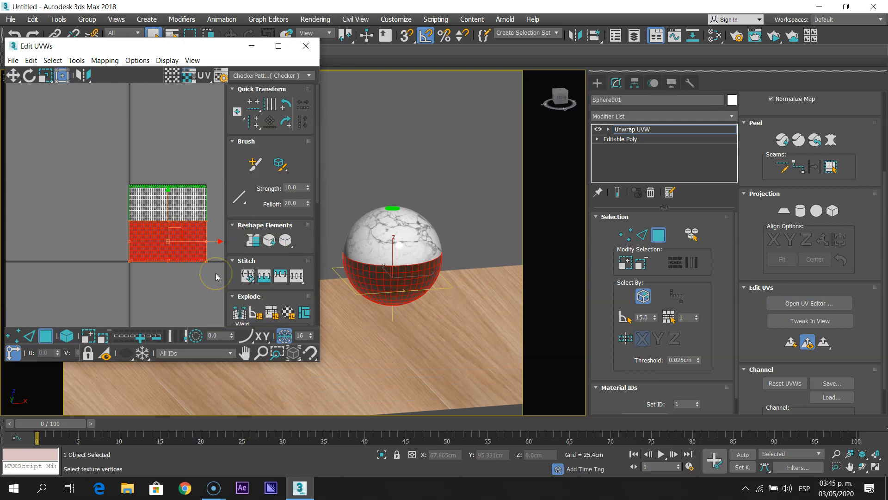
{"action": "key", "text": "ctrl+a"}
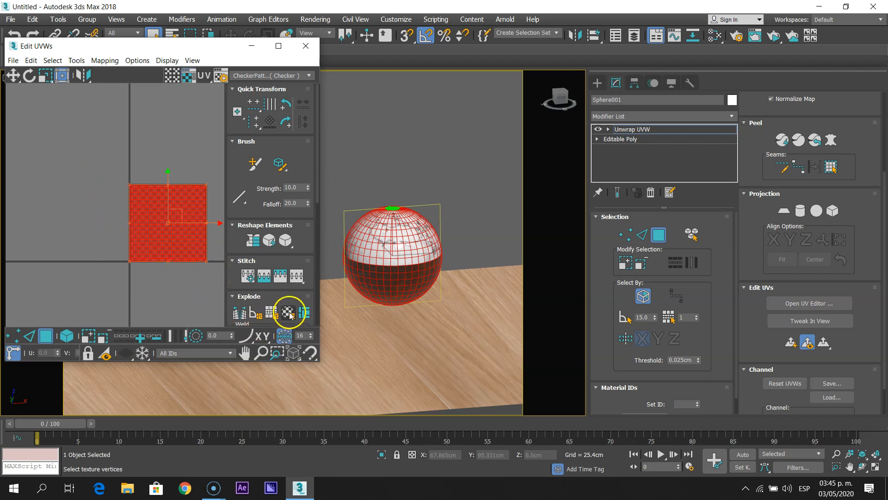
{"action": "left_click", "coordinate": [304, 312]}
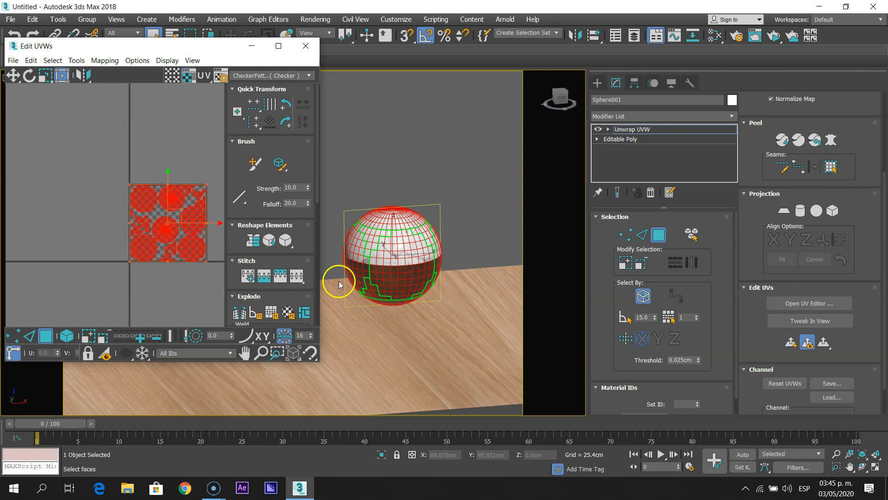
{"action": "scroll", "coordinate": [339, 284], "scroll_direction": "up", "scroll_amount": 6}
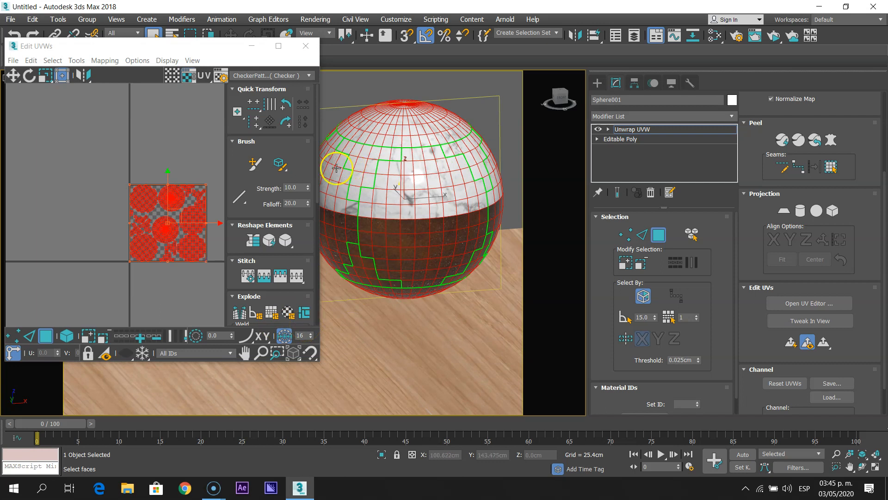
{"action": "left_click", "coordinate": [270, 312]}
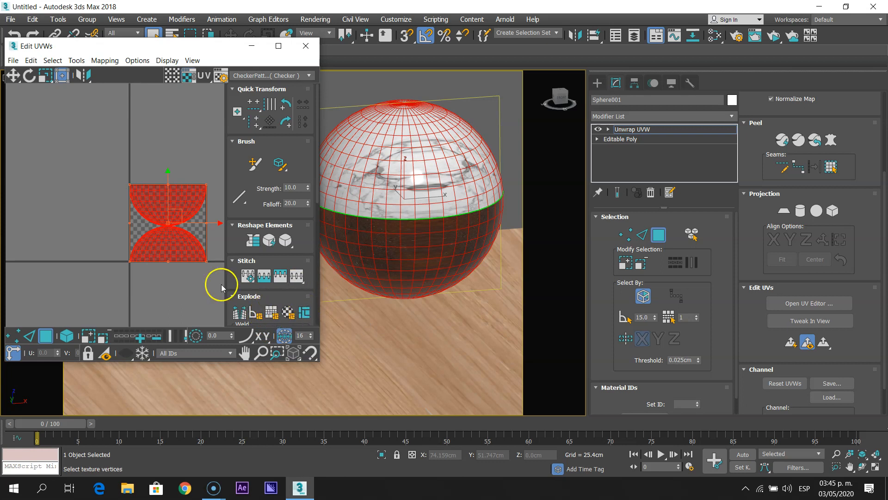
Examine the two flattened UV halves against the sphere, selecting the lower cluster and checking where the halves meet.
{"action": "middle_click_drag", "start_coordinate": [196, 288], "coordinate": [199, 286]}
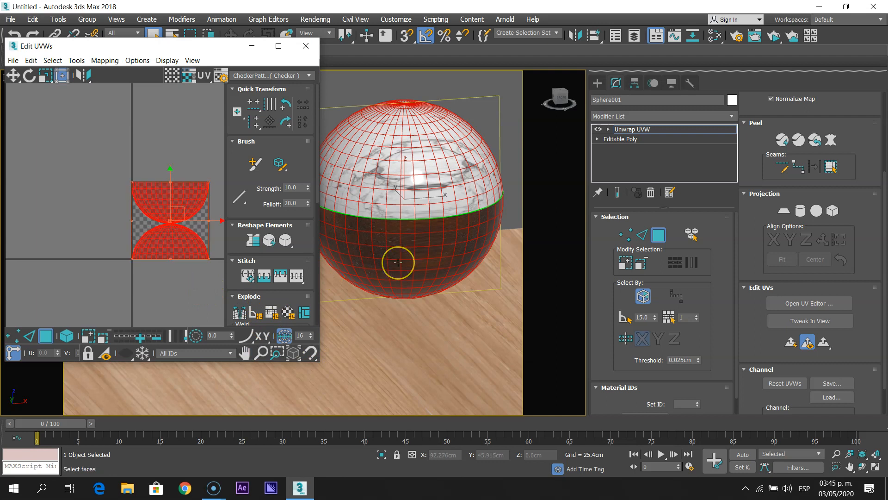
{"action": "middle_click_drag", "start_coordinate": [398, 263], "coordinate": [398, 296], "text": "alt"}
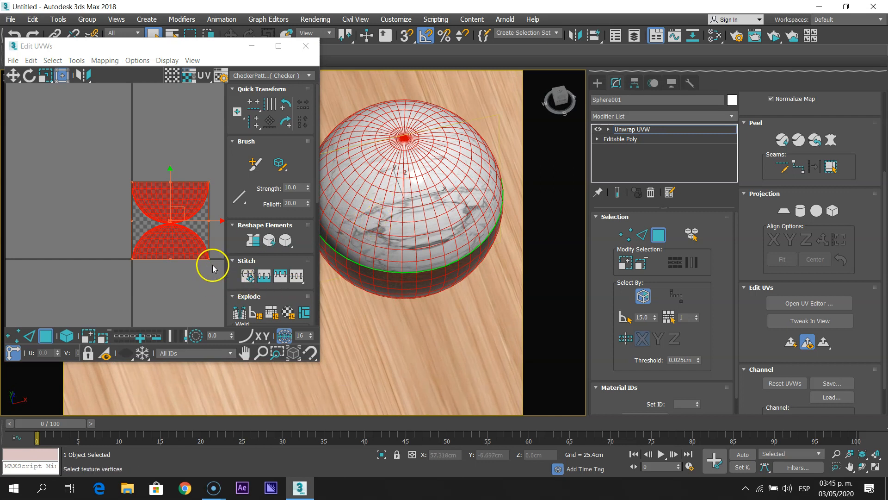
{"action": "left_click", "coordinate": [216, 226]}
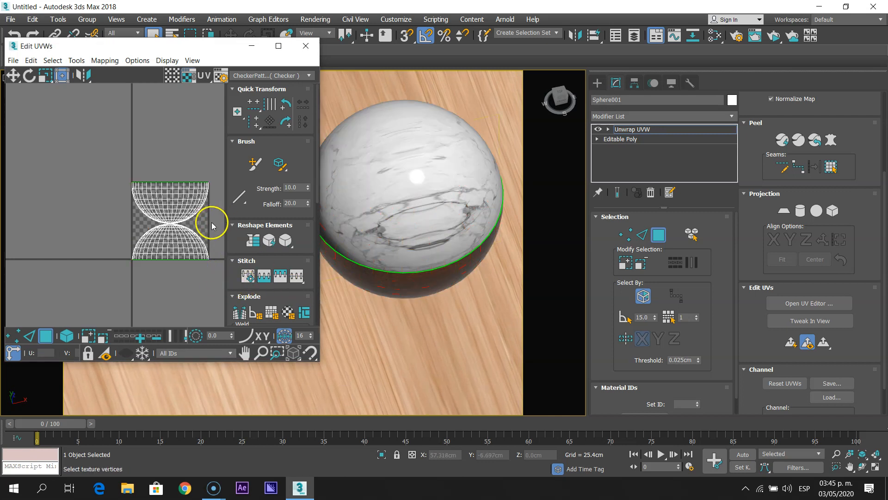
{"action": "scroll", "coordinate": [200, 225], "scroll_direction": "up", "scroll_amount": 4}
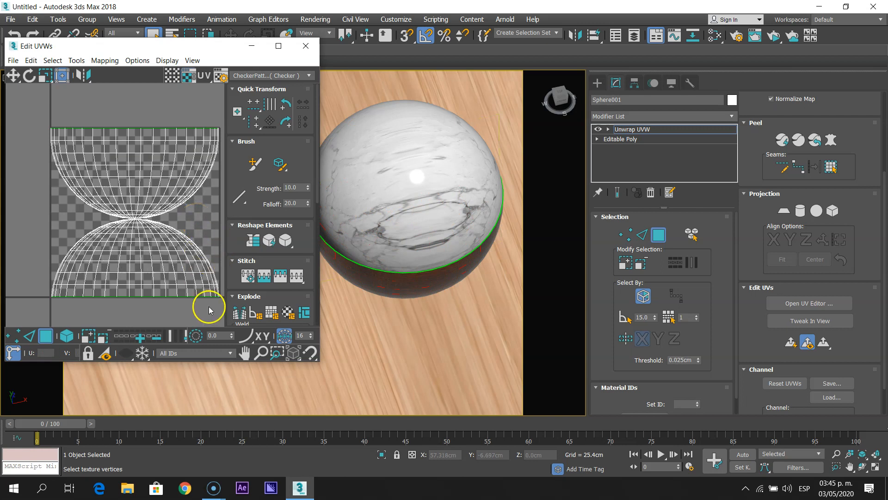
{"action": "left_click_drag", "start_coordinate": [224, 299], "coordinate": [45, 223]}
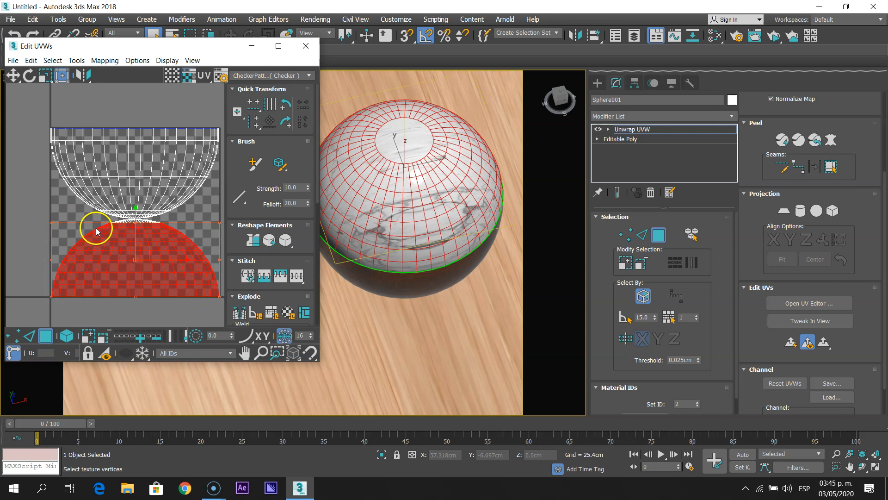
{"action": "scroll", "coordinate": [139, 214], "scroll_direction": "up", "scroll_amount": 5}
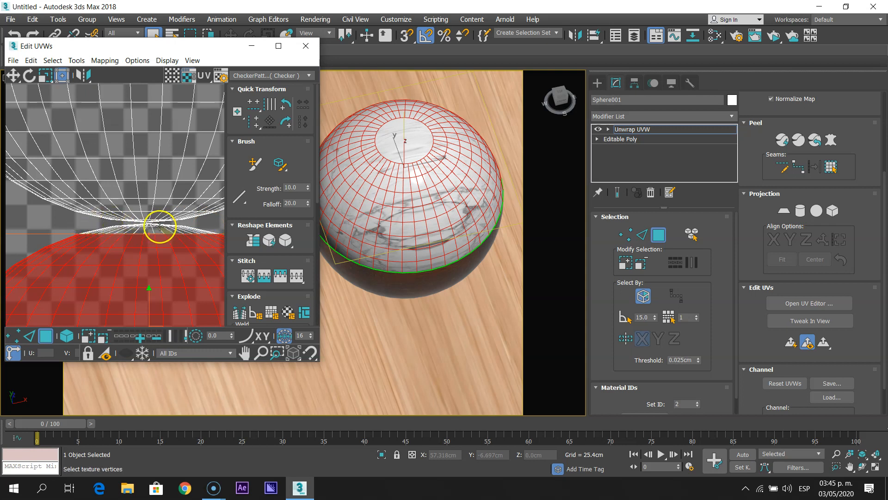
{"action": "scroll", "coordinate": [170, 229], "scroll_direction": "up", "scroll_amount": 4}
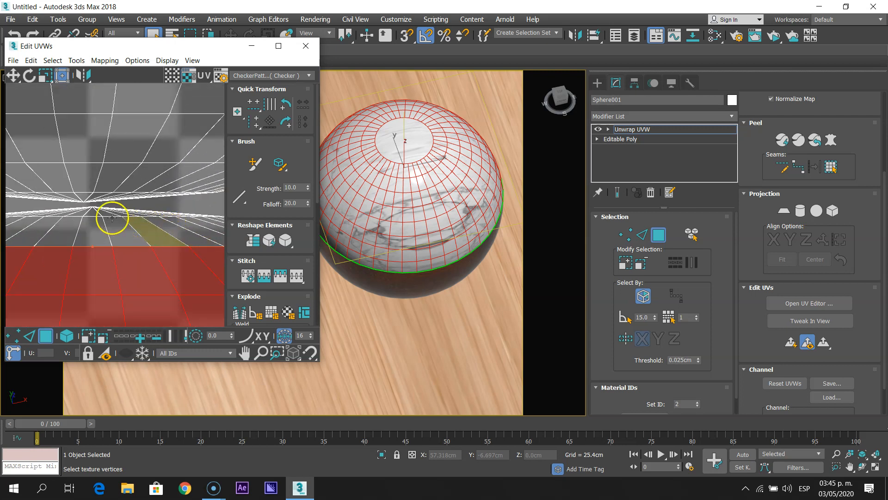
{"action": "scroll", "coordinate": [149, 214], "scroll_direction": "down", "scroll_amount": 2}
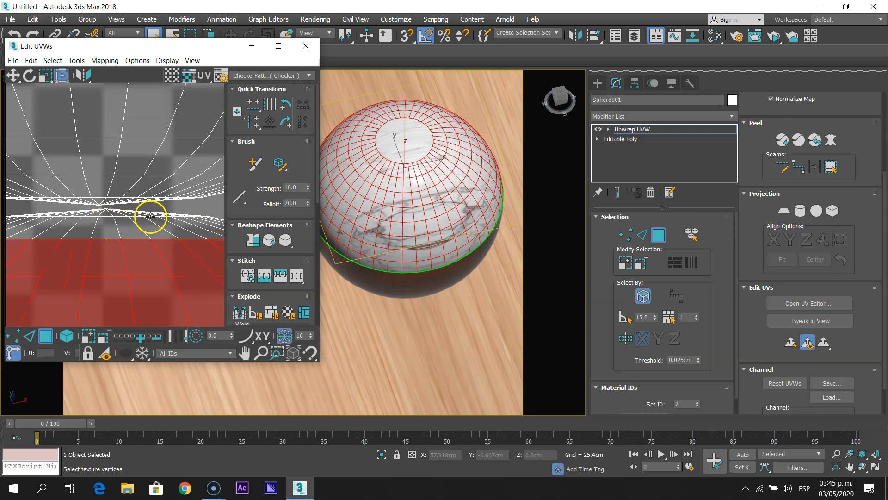
{"action": "scroll", "coordinate": [213, 214], "scroll_direction": "down", "scroll_amount": 6}
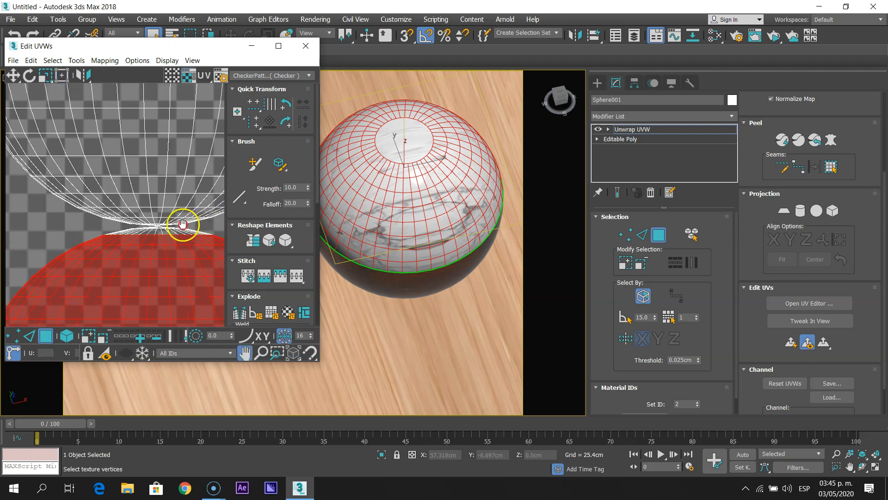
{"action": "scroll", "coordinate": [198, 233], "scroll_direction": "down", "scroll_amount": 2}
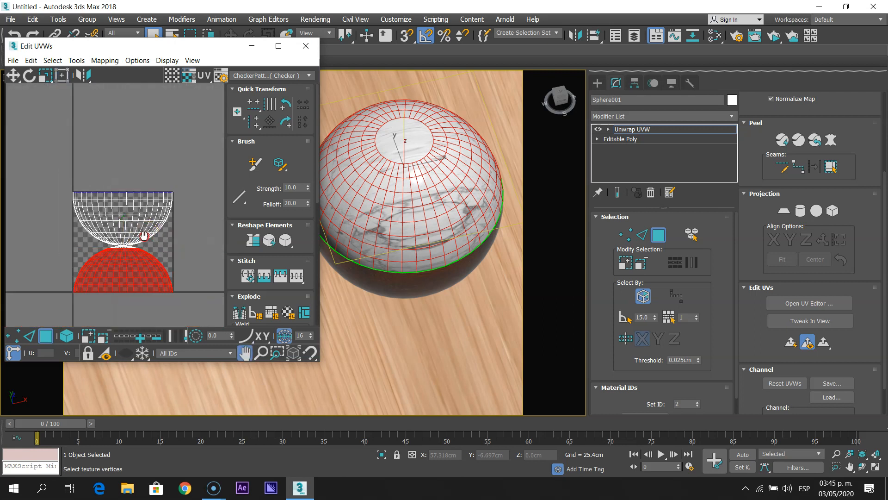
Select the whole upper UV cluster, including its narrow tip, and move it out of the texture square, below the other cluster.
{"action": "left_click", "coordinate": [203, 228]}
{"action": "left_click", "coordinate": [197, 245]}
{"action": "left_click", "coordinate": [157, 233]}
{"action": "left_click_drag", "start_coordinate": [195, 238], "coordinate": [75, 160]}
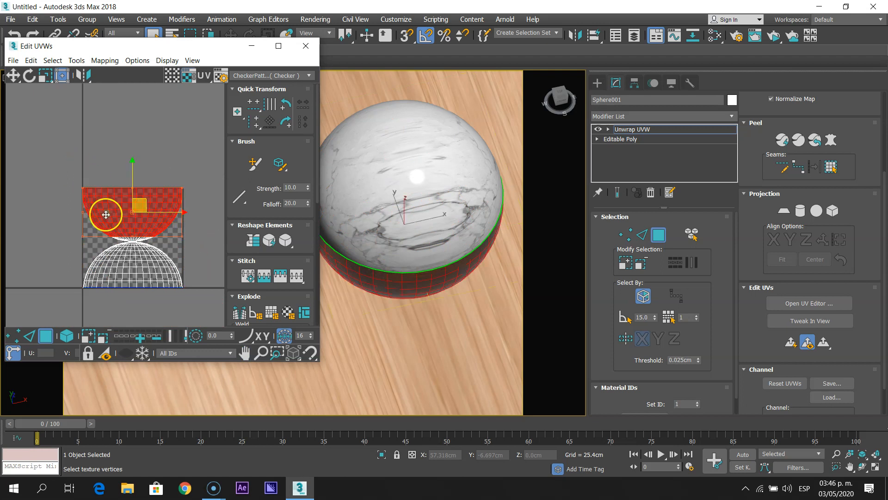
{"action": "scroll", "coordinate": [107, 209], "scroll_direction": "up", "scroll_amount": 3}
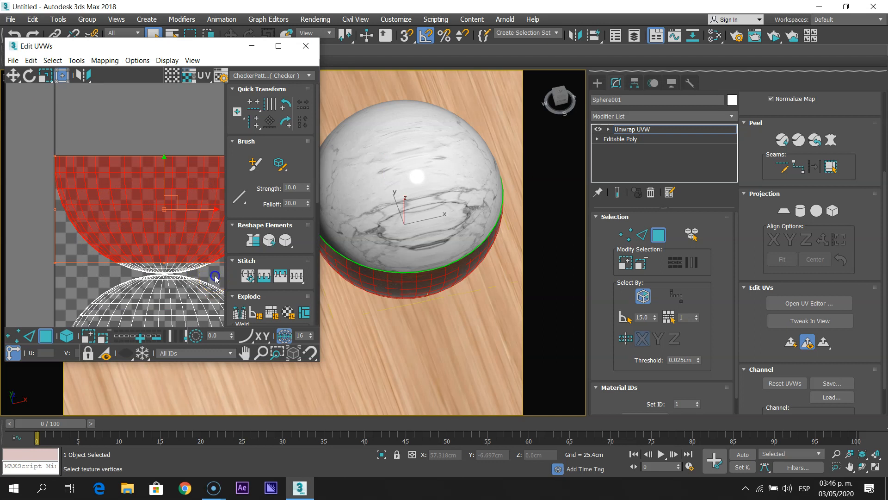
{"action": "left_click", "coordinate": [107, 248], "text": "ctrl"}
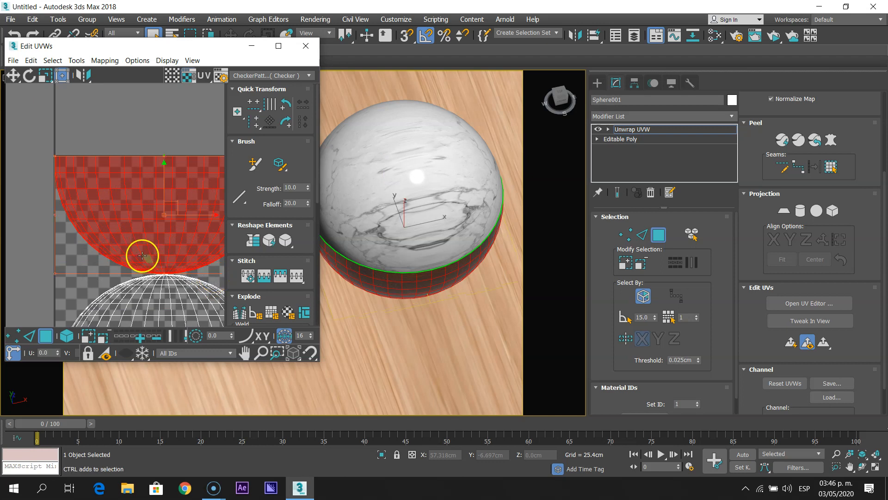
{"action": "left_click_drag", "start_coordinate": [165, 196], "coordinate": [179, 72]}
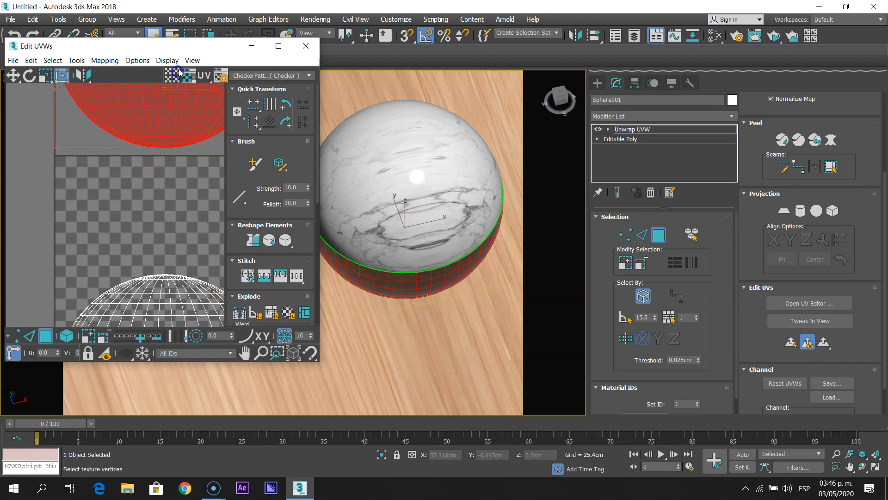
{"action": "scroll", "coordinate": [159, 197], "scroll_direction": "down", "scroll_amount": 4}
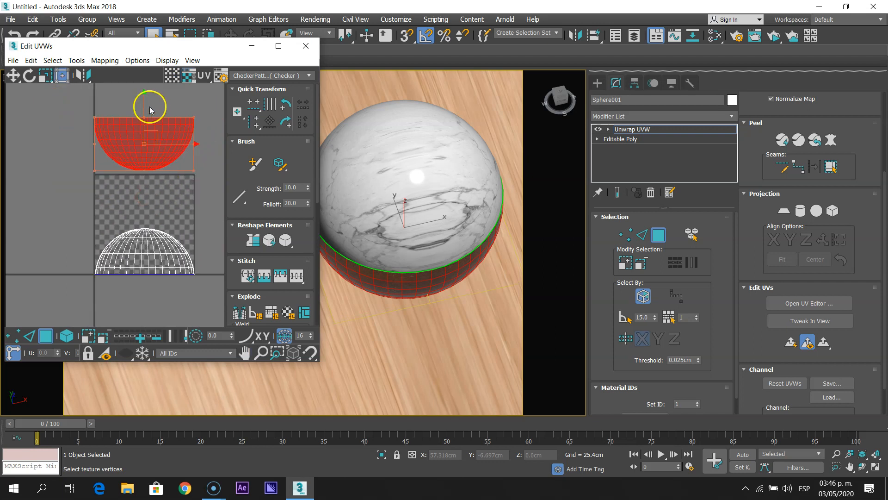
{"action": "left_click_drag", "start_coordinate": [130, 104], "coordinate": [151, 274]}
{"action": "middle_click_drag", "start_coordinate": [164, 253], "coordinate": [166, 216]}
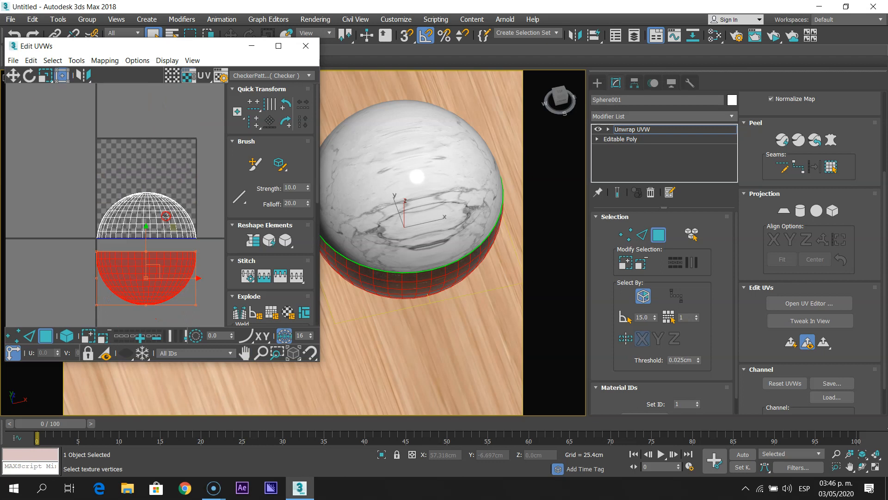
{"action": "left_click", "coordinate": [211, 247]}
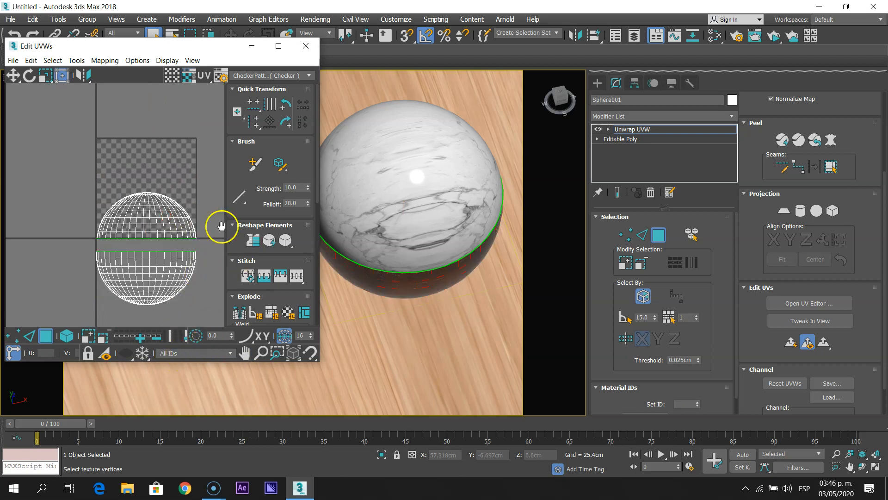
Pick individual faces on the sphere's marble half to locate them in the UV layout.
{"action": "left_click", "coordinate": [372, 190]}
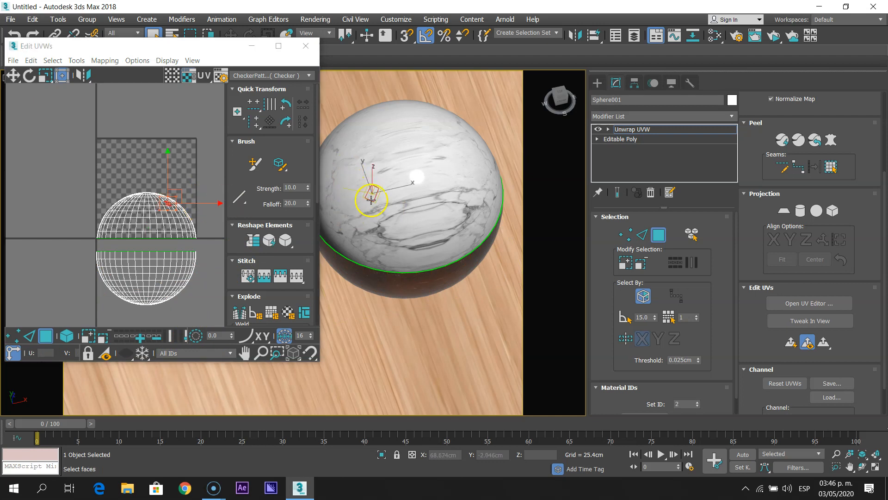
{"action": "scroll", "coordinate": [368, 196], "scroll_direction": "up", "scroll_amount": 2}
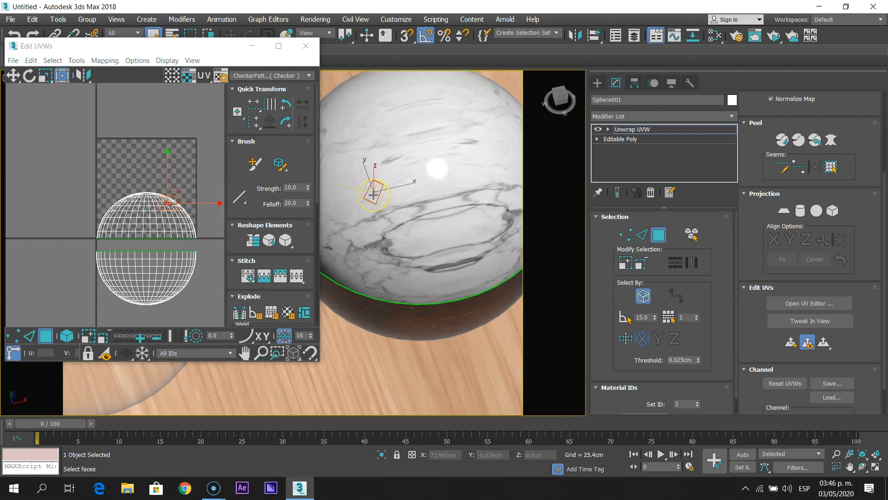
{"action": "left_click", "coordinate": [375, 208]}
{"action": "left_click", "coordinate": [411, 210]}
{"action": "left_click", "coordinate": [390, 163]}
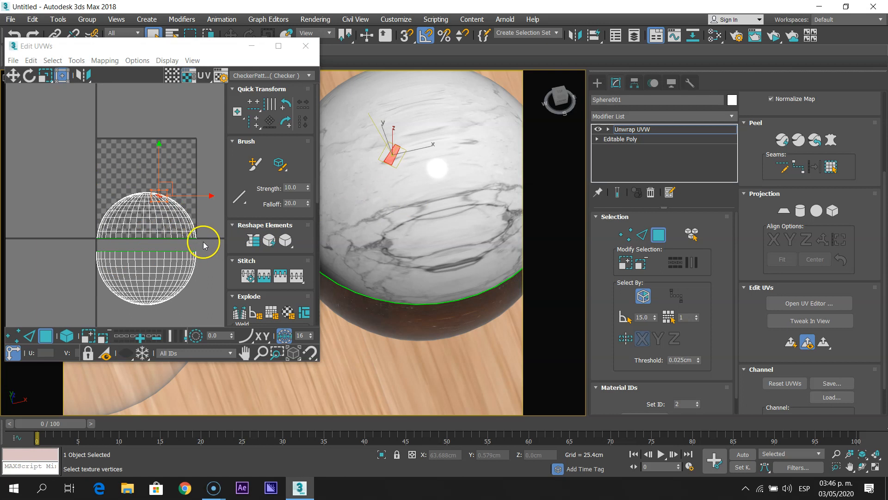
Select the marble half's UV cluster and filter the UV editor to material ID 2:Marmol.
{"action": "left_click_drag", "start_coordinate": [159, 237], "coordinate": [65, 160]}
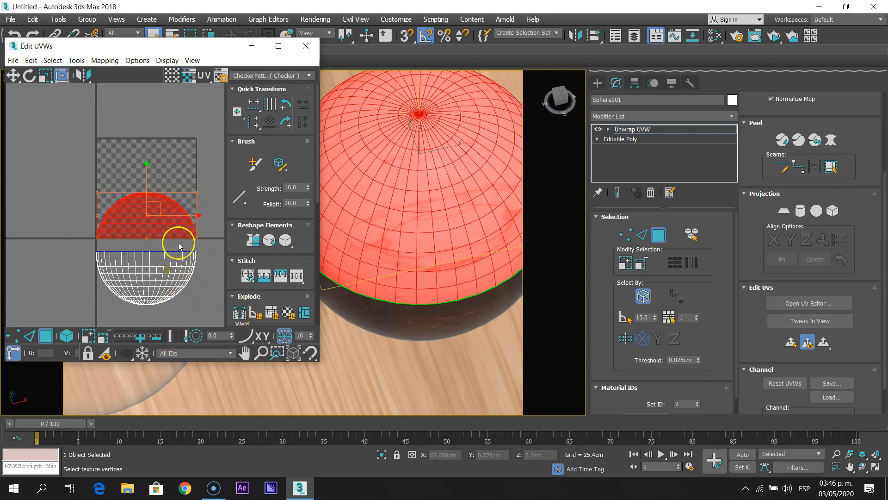
{"action": "left_click", "coordinate": [242, 77]}
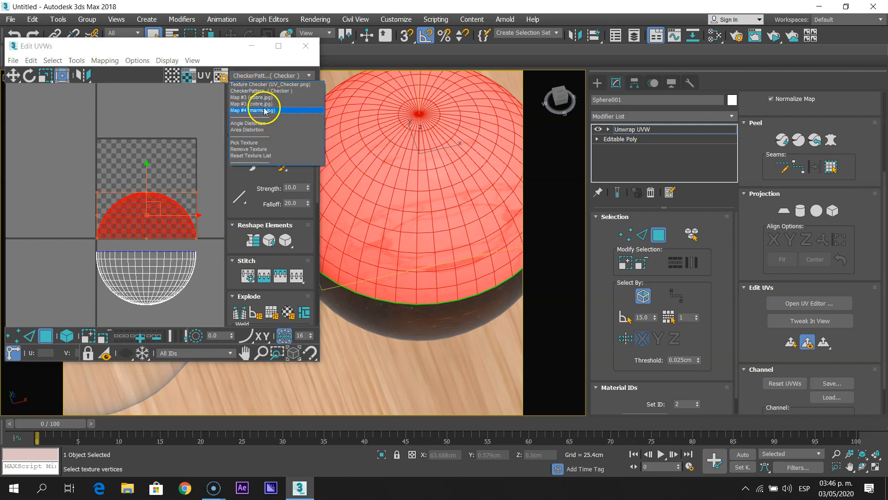
{"action": "left_click", "coordinate": [194, 124]}
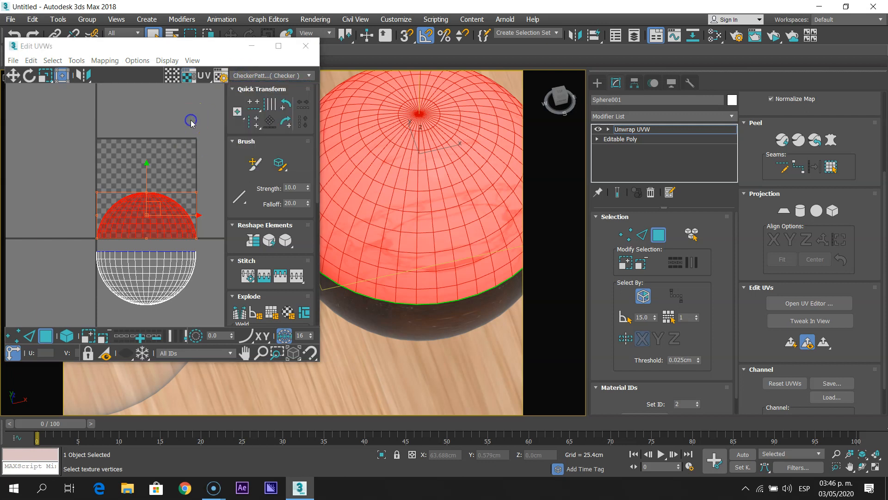
{"action": "left_click", "coordinate": [173, 355]}
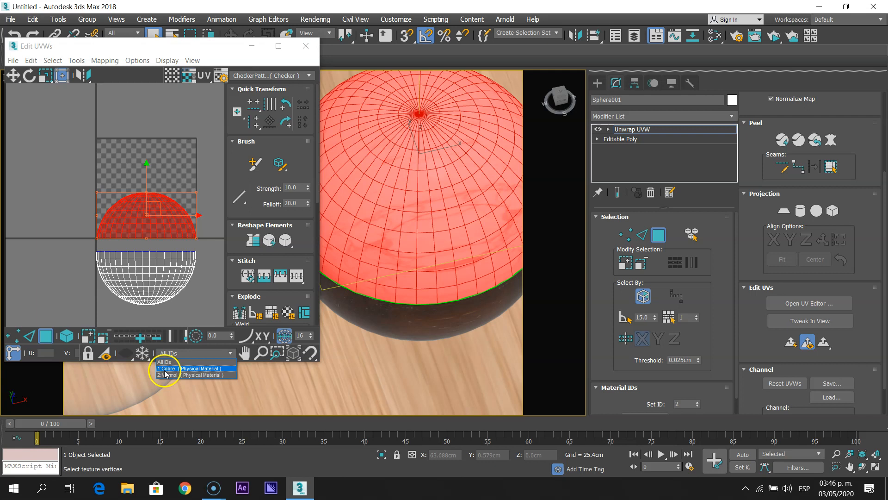
{"action": "left_click", "coordinate": [169, 375]}
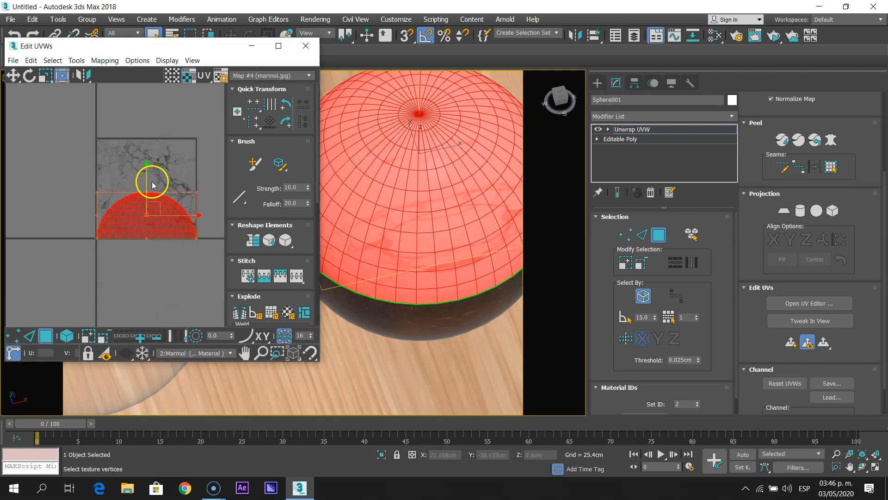
Shift the marble UV cluster upward over its texture and flatten it by polygon angle.
{"action": "left_click_drag", "start_coordinate": [145, 173], "coordinate": [157, 136]}
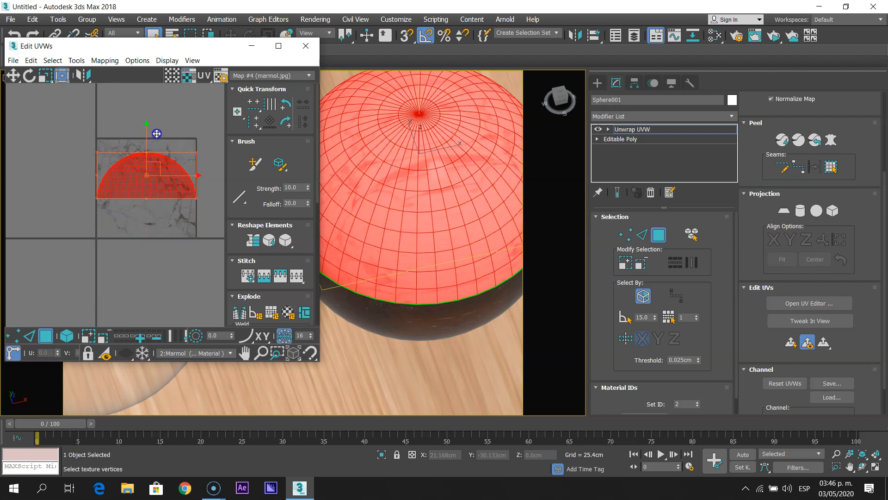
{"action": "left_click", "coordinate": [253, 313]}
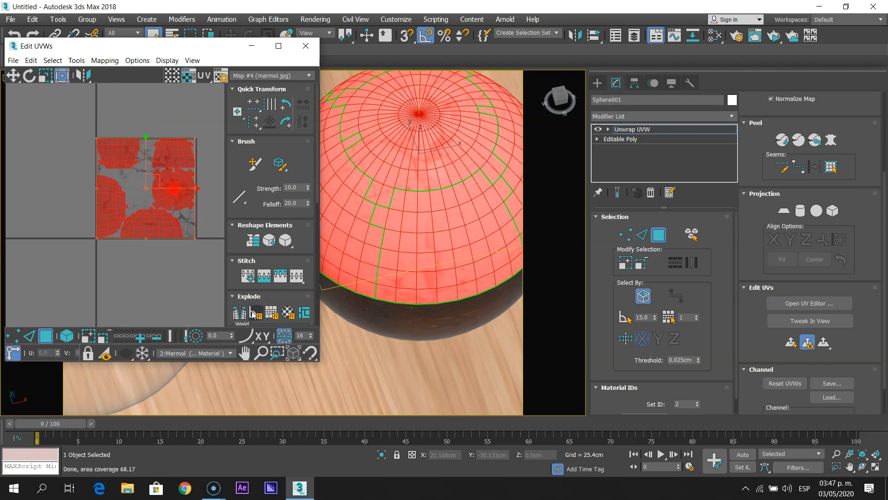
Turn off the shading of selected faces so the marble texture shows on the sphere.
{"action": "key", "text": "F2"}
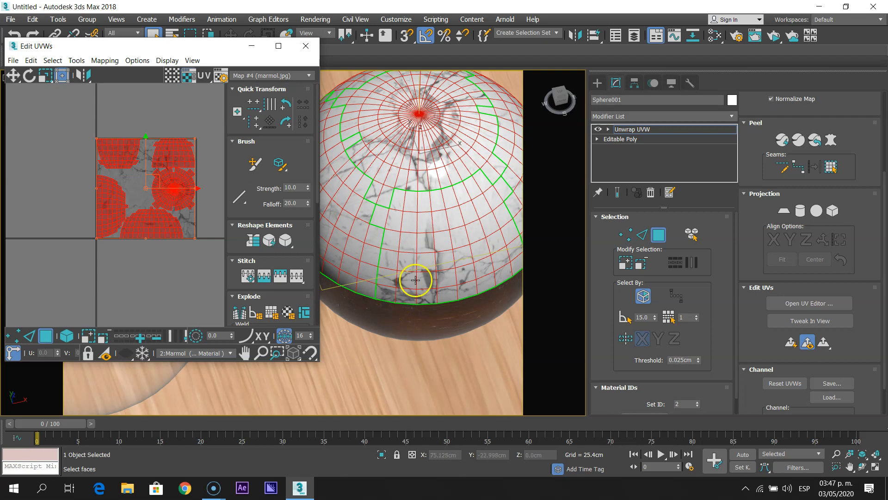
{"action": "scroll", "coordinate": [415, 280], "scroll_direction": "down", "scroll_amount": 5}
{"action": "middle_click_drag", "start_coordinate": [434, 262], "coordinate": [358, 265]}
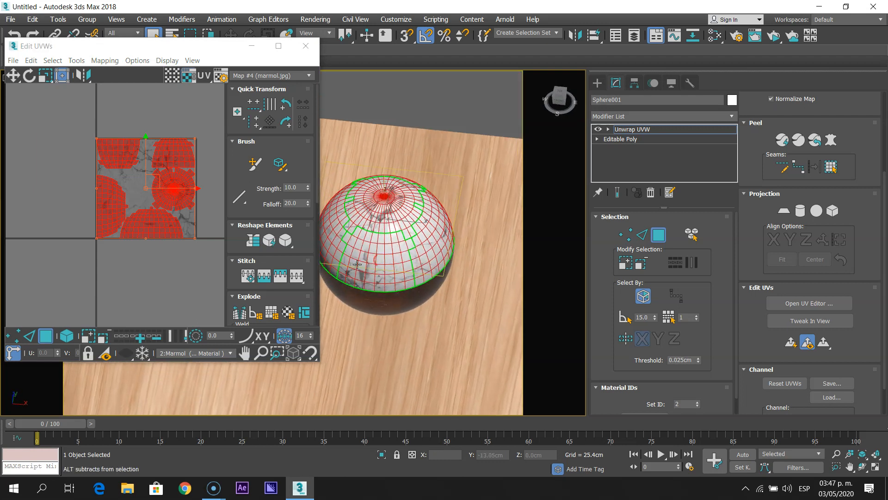
Try flattening the marble UVs by material ID and then with the custom flatten, scaling the resulting layout down slightly.
{"action": "left_click", "coordinate": [288, 314]}
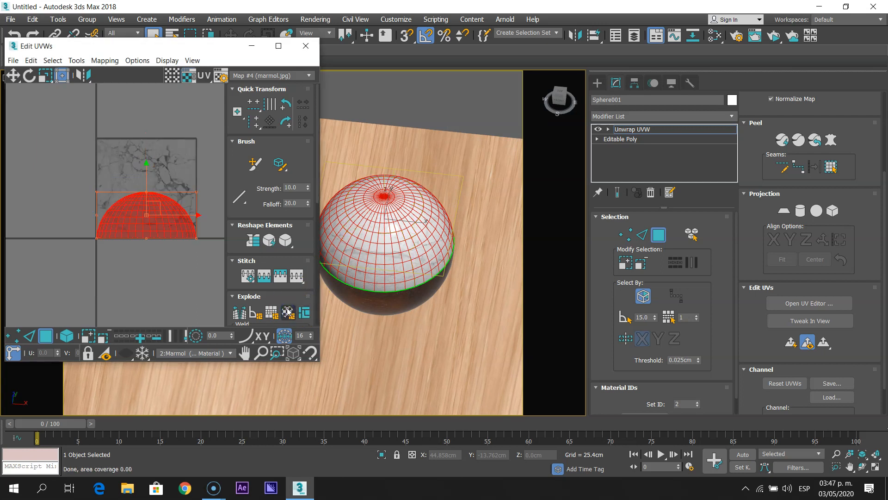
{"action": "left_click", "coordinate": [302, 315]}
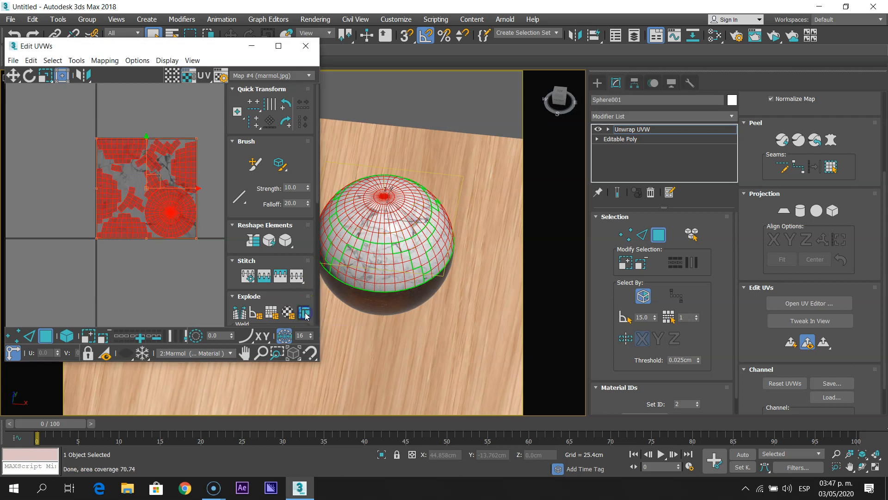
{"action": "middle_click_drag", "start_coordinate": [398, 291], "coordinate": [419, 271], "text": "alt"}
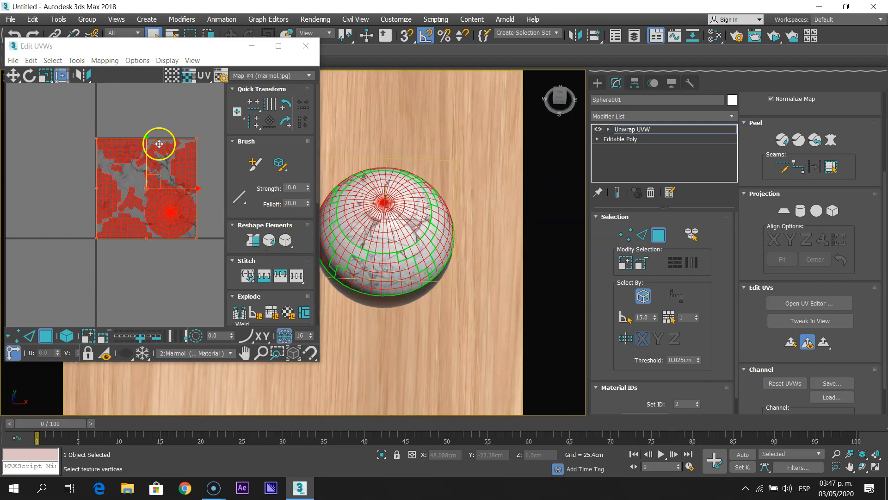
{"action": "left_click_drag", "start_coordinate": [196, 138], "coordinate": [169, 156]}
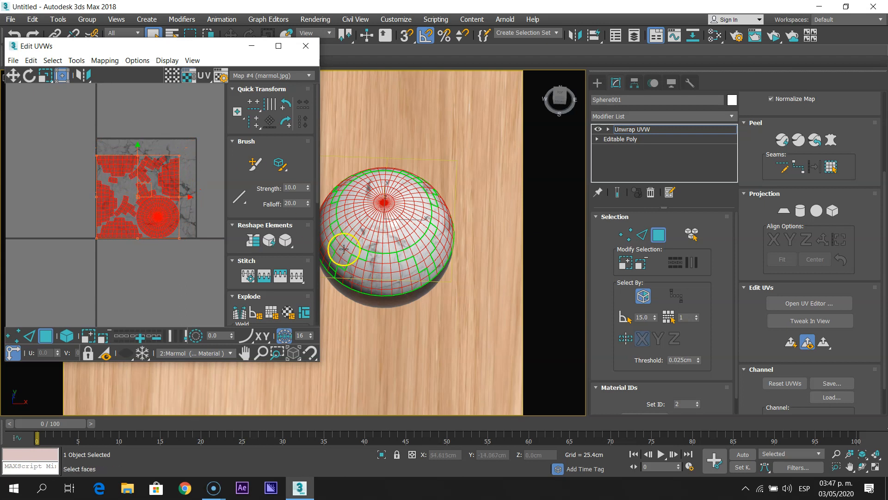
{"action": "middle_click_drag", "start_coordinate": [347, 254], "coordinate": [360, 234], "text": "alt"}
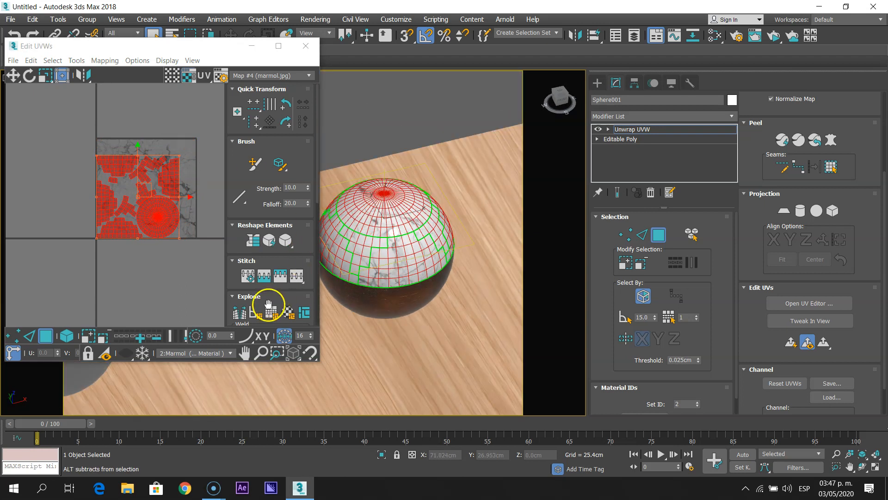
Try flattening the marble UVs by polygon angle, by smoothing group and with the custom flatten to compare the seams.
{"action": "left_click", "coordinate": [255, 313]}
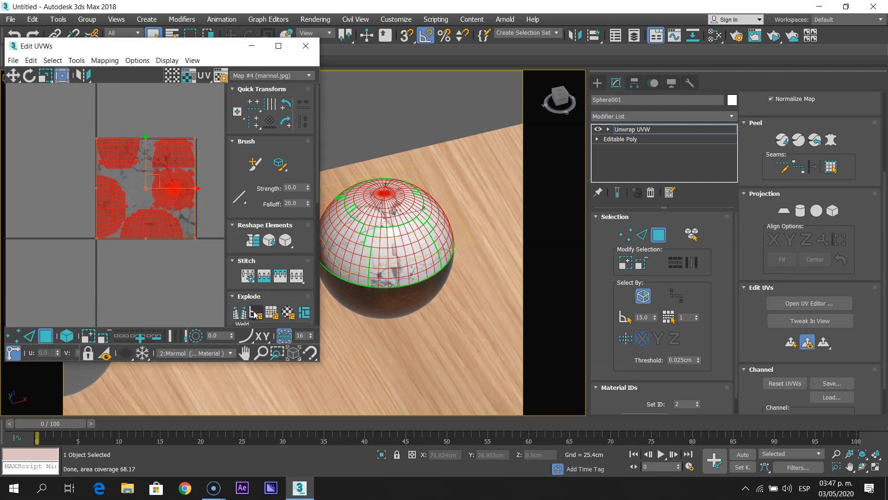
{"action": "left_click", "coordinate": [276, 313]}
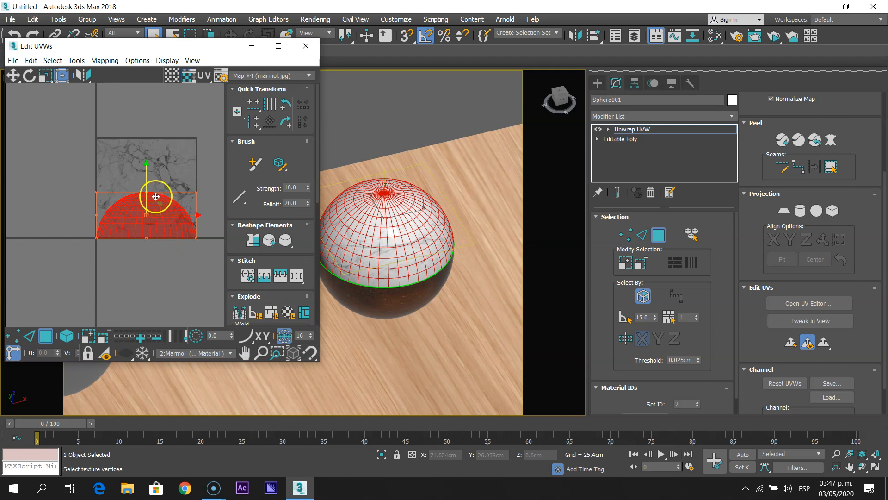
{"action": "left_click", "coordinate": [303, 314]}
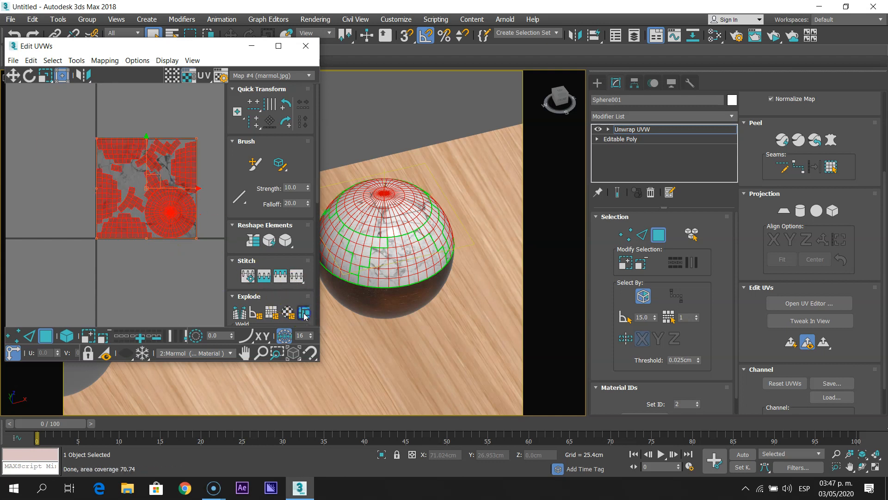
{"action": "scroll", "coordinate": [370, 245], "scroll_direction": "up", "scroll_amount": 5}
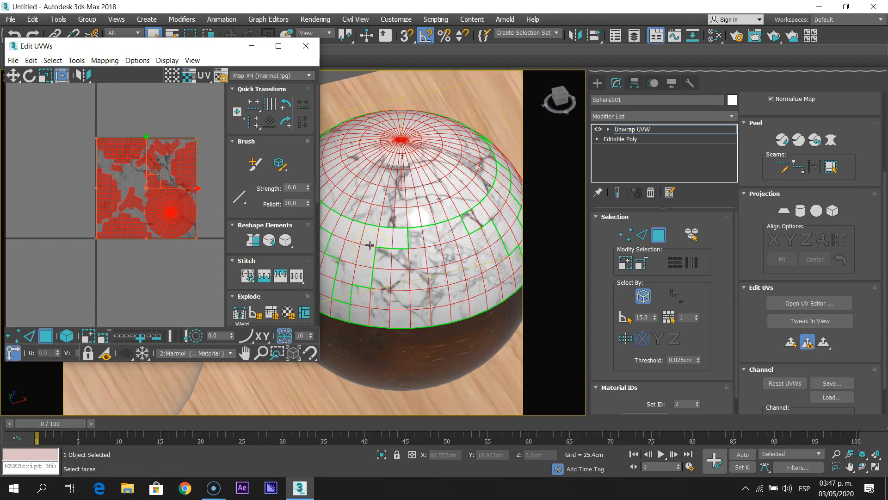
Flatten the marble half's UVs by polygon angle.
{"action": "left_click", "coordinate": [253, 313]}
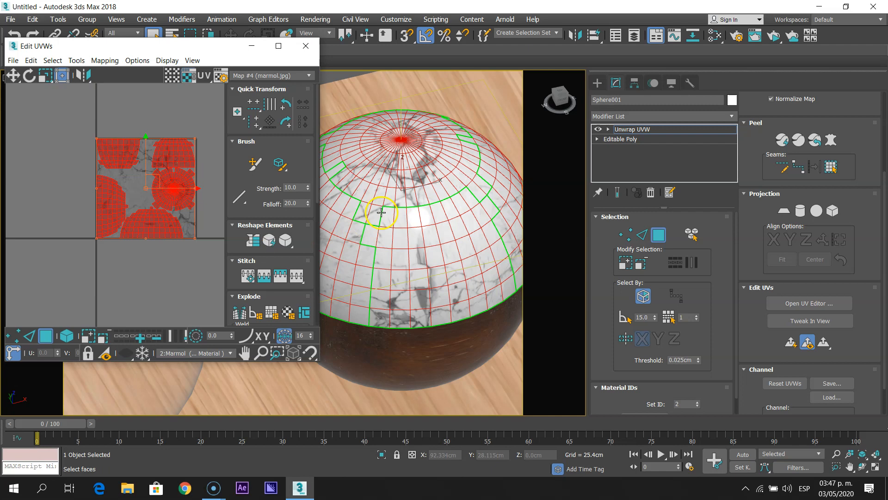
{"action": "middle_click_drag", "start_coordinate": [385, 218], "coordinate": [369, 265], "text": "alt"}
{"action": "middle_click_drag", "start_coordinate": [415, 252], "coordinate": [383, 242], "text": "alt"}
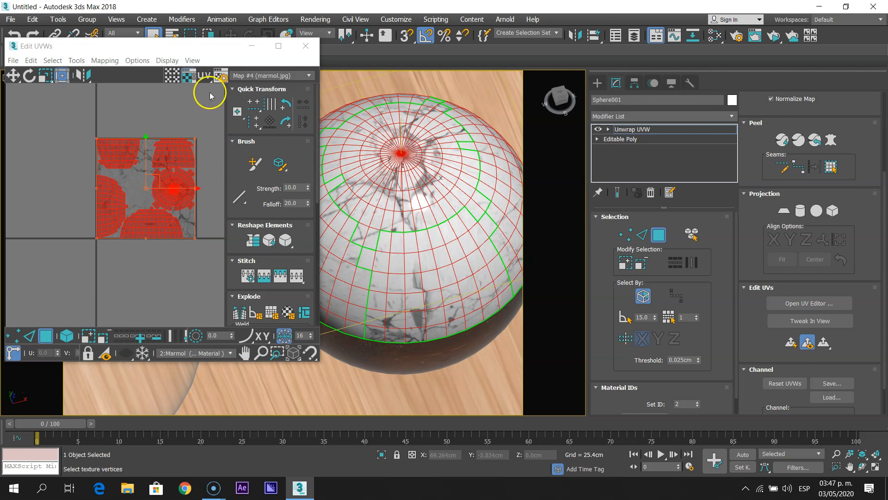
Rotate the marble UV clusters a quarter turn counterclockwise and enlarge them to about twice their size, closing the UV editor.
{"action": "left_click_drag", "start_coordinate": [194, 191], "coordinate": [149, 133]}
{"action": "left_click", "coordinate": [355, 286]}
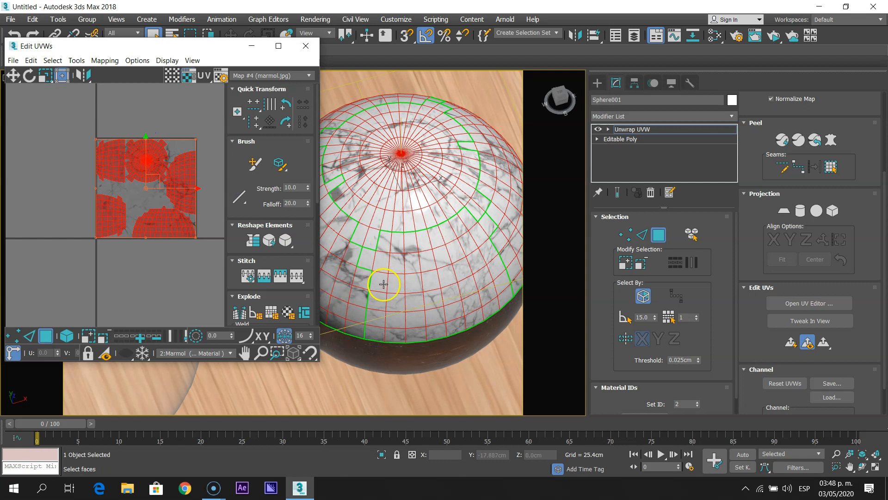
{"action": "left_click_drag", "start_coordinate": [195, 139], "coordinate": [265, 53]}
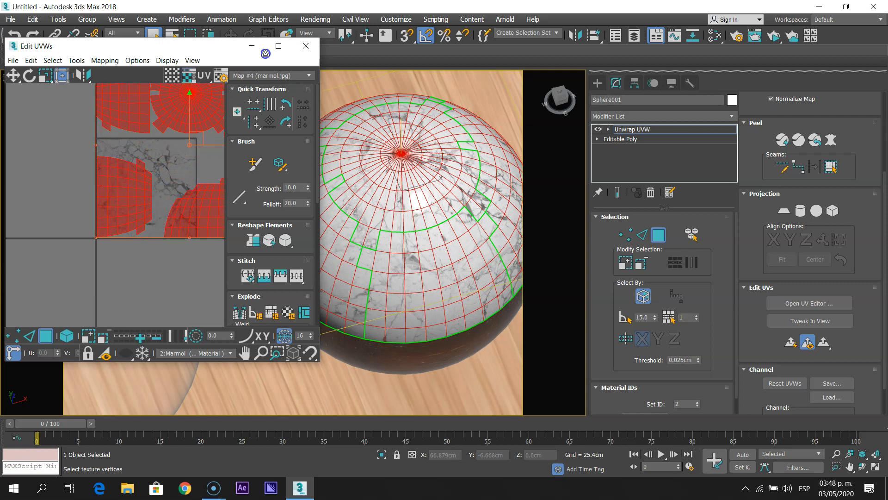
{"action": "left_click", "coordinate": [306, 45]}
Examine the marble texture on the sphere up close and from a distance.
{"action": "scroll", "coordinate": [386, 230], "scroll_direction": "down", "scroll_amount": 3}
{"action": "scroll", "coordinate": [386, 230], "scroll_direction": "down", "scroll_amount": 2}
{"action": "middle_click_drag", "start_coordinate": [386, 243], "coordinate": [467, 245], "text": "alt"}
{"action": "scroll", "coordinate": [474, 250], "scroll_direction": "up", "scroll_amount": 5}
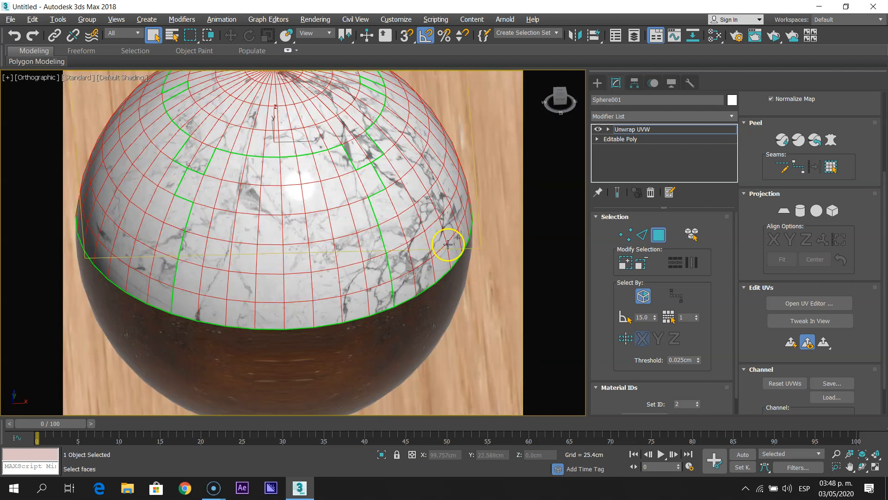
{"action": "scroll", "coordinate": [430, 238], "scroll_direction": "down", "scroll_amount": 5}
{"action": "middle_click_drag", "start_coordinate": [408, 241], "coordinate": [417, 251], "text": "alt"}
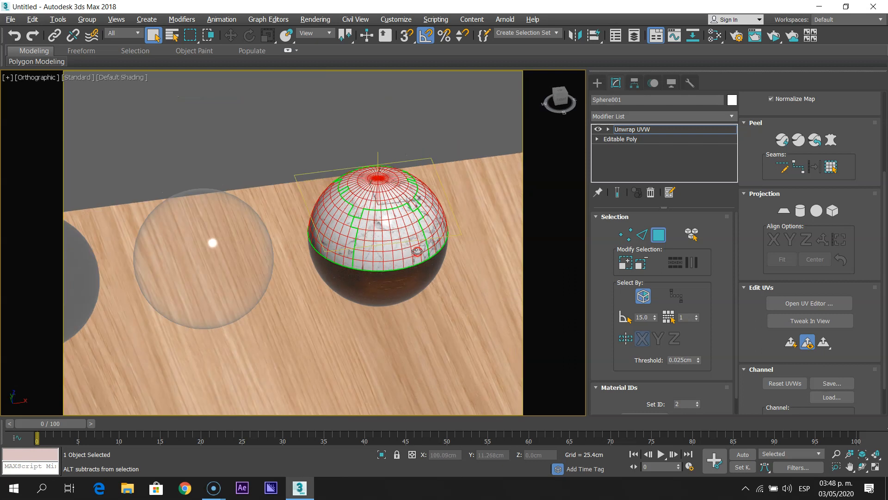
{"action": "scroll", "coordinate": [417, 251], "scroll_direction": "down", "scroll_amount": 3}
{"action": "scroll", "coordinate": [418, 235], "scroll_direction": "down", "scroll_amount": 3}
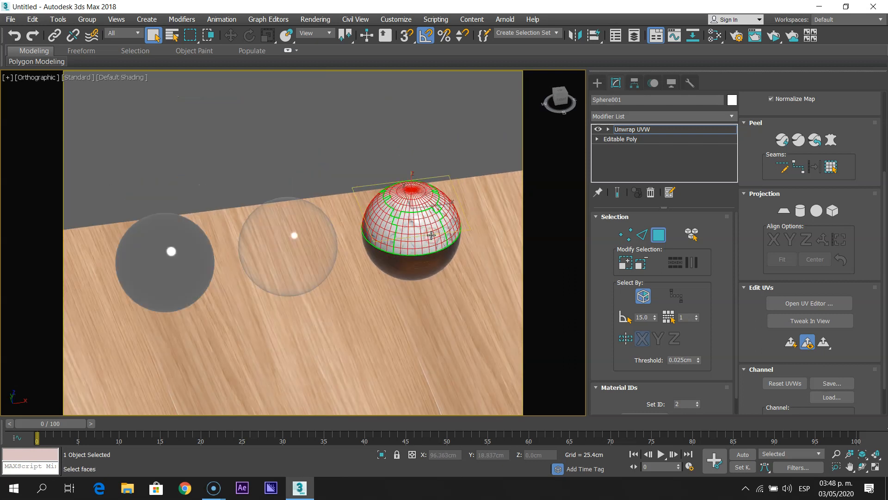
{"action": "scroll", "coordinate": [418, 234], "scroll_direction": "up", "scroll_amount": 4}
{"action": "middle_click_drag", "start_coordinate": [418, 232], "coordinate": [428, 223]}
{"action": "scroll", "coordinate": [428, 222], "scroll_direction": "down", "scroll_amount": 2}
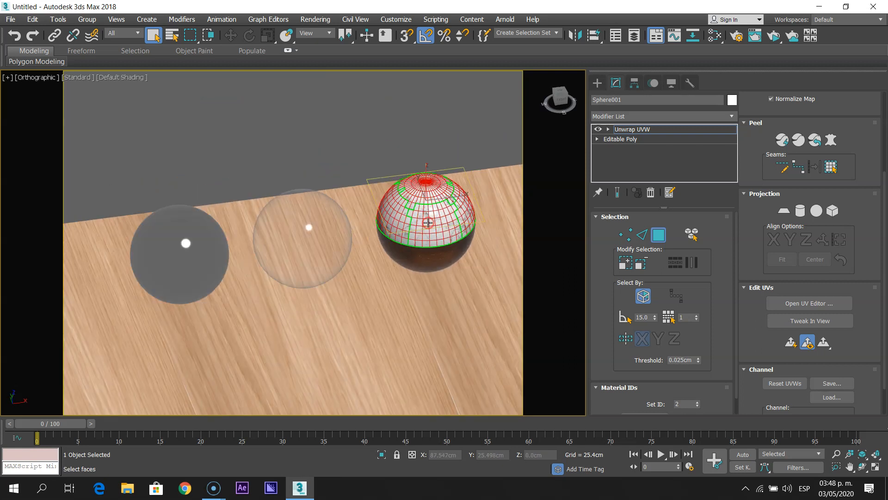
{"action": "scroll", "coordinate": [431, 224], "scroll_direction": "up", "scroll_amount": 4}
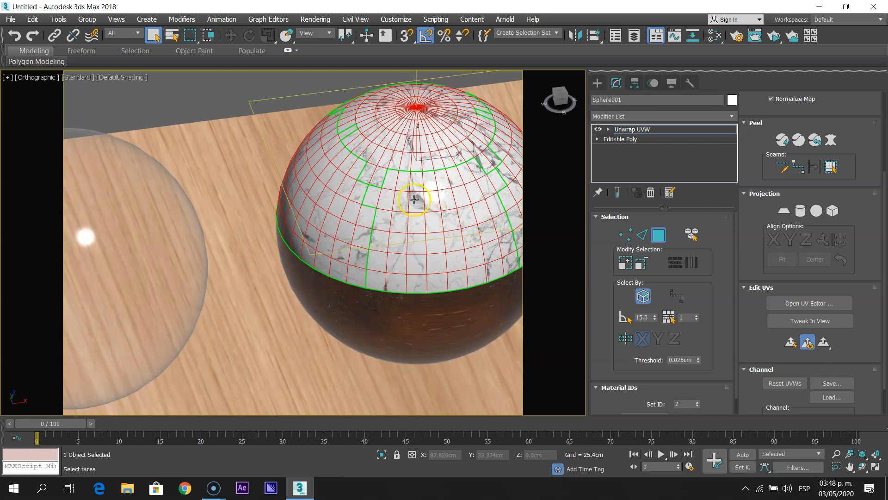
{"action": "scroll", "coordinate": [416, 220], "scroll_direction": "down", "scroll_amount": 4}
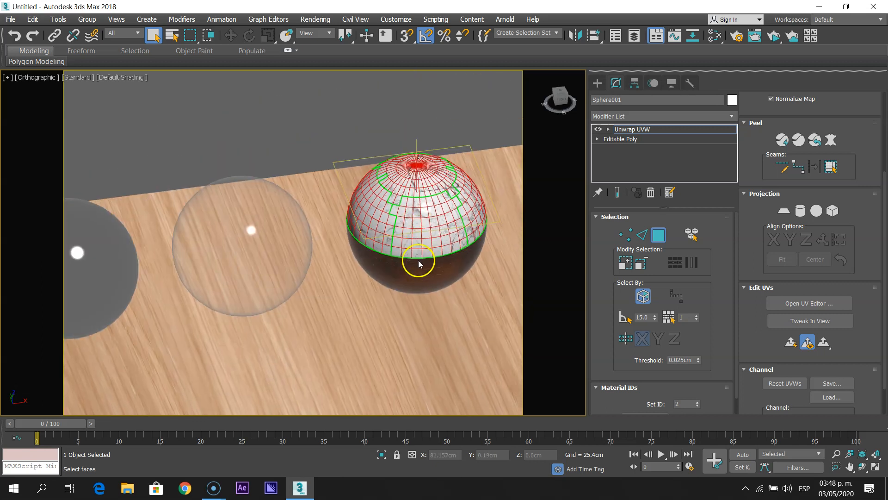
Reopen the UV editor and select the copper half's UV cluster below the texture square.
{"action": "left_click", "coordinate": [791, 304]}
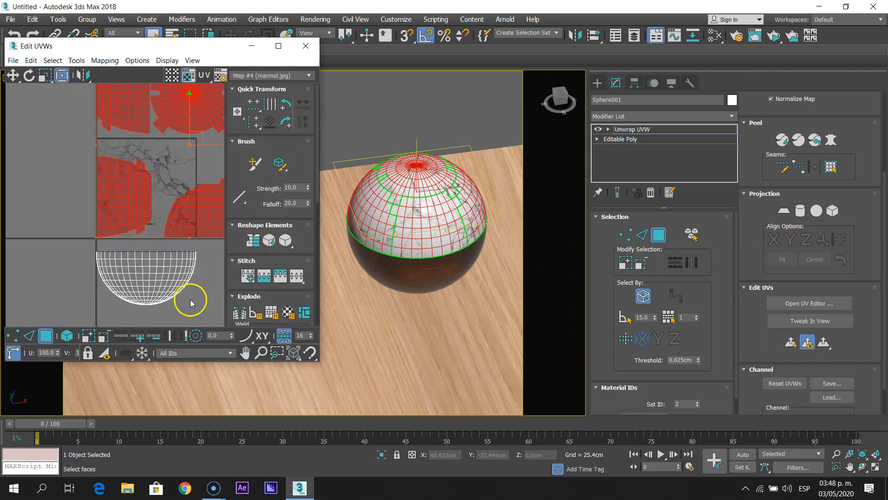
{"action": "left_click", "coordinate": [85, 244]}
{"action": "scroll", "coordinate": [127, 246], "scroll_direction": "down", "scroll_amount": 3}
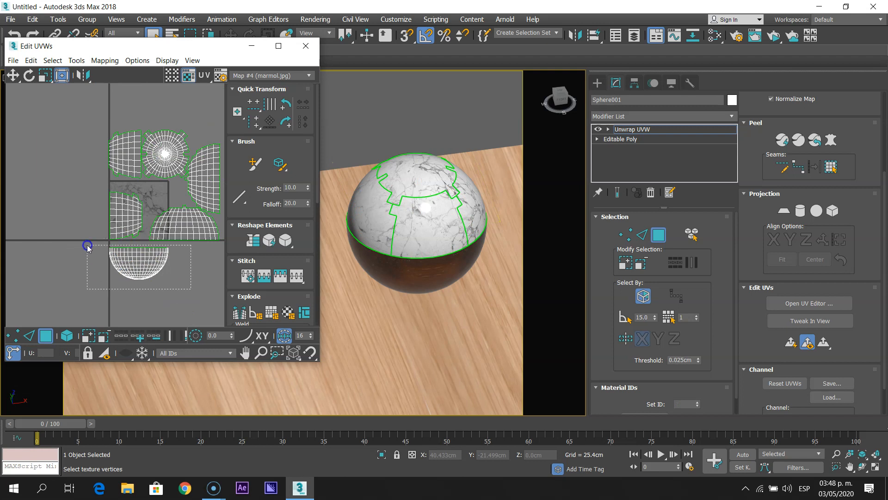
{"action": "left_click_drag", "start_coordinate": [88, 246], "coordinate": [90, 248]}
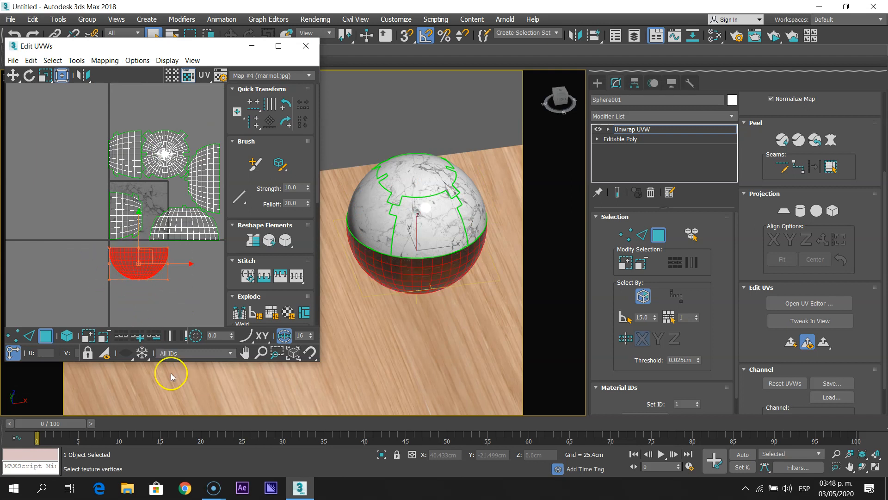
Filter the UV editor to material ID 1:Cobre and move the copper cluster up over its texture.
{"action": "left_click", "coordinate": [184, 354]}
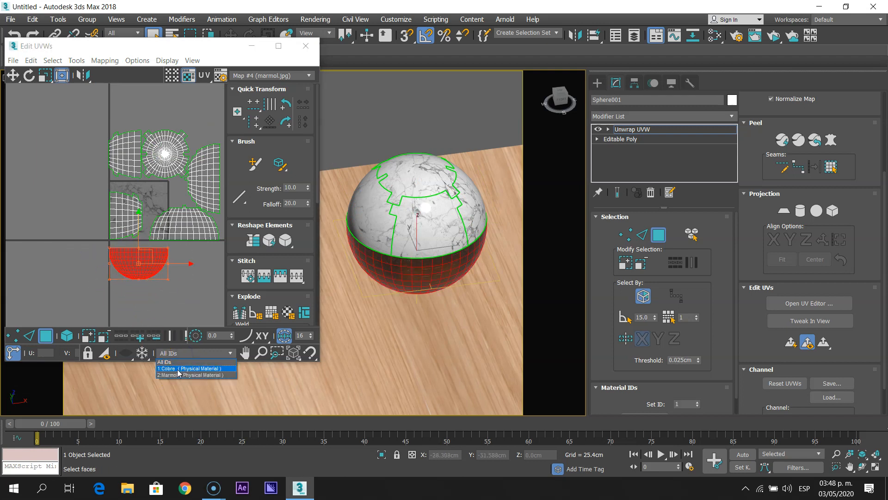
{"action": "left_click", "coordinate": [178, 369]}
{"action": "scroll", "coordinate": [143, 254], "scroll_direction": "up", "scroll_amount": 3}
{"action": "left_click_drag", "start_coordinate": [136, 240], "coordinate": [143, 139]}
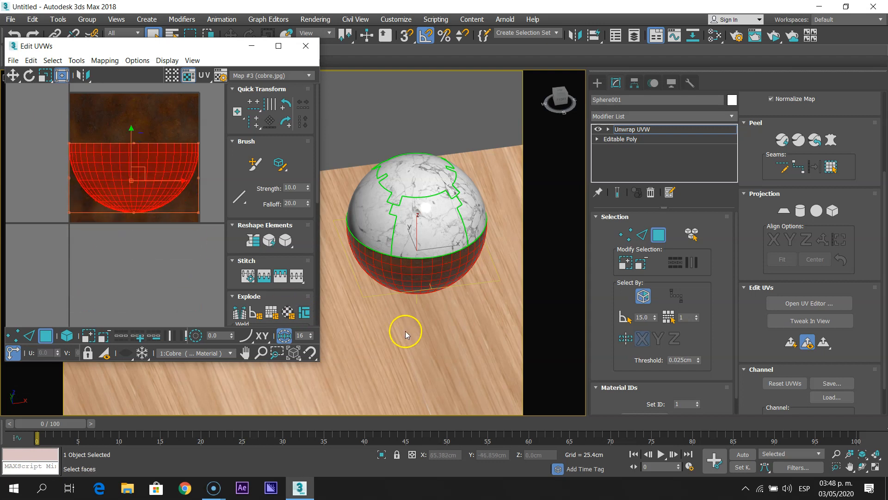
Flatten the copper half's UVs with the custom flatten and check the seams on the sphere.
{"action": "middle_click_drag", "start_coordinate": [409, 326], "coordinate": [381, 284], "text": "alt"}
{"action": "scroll", "coordinate": [400, 277], "scroll_direction": "up", "scroll_amount": 5}
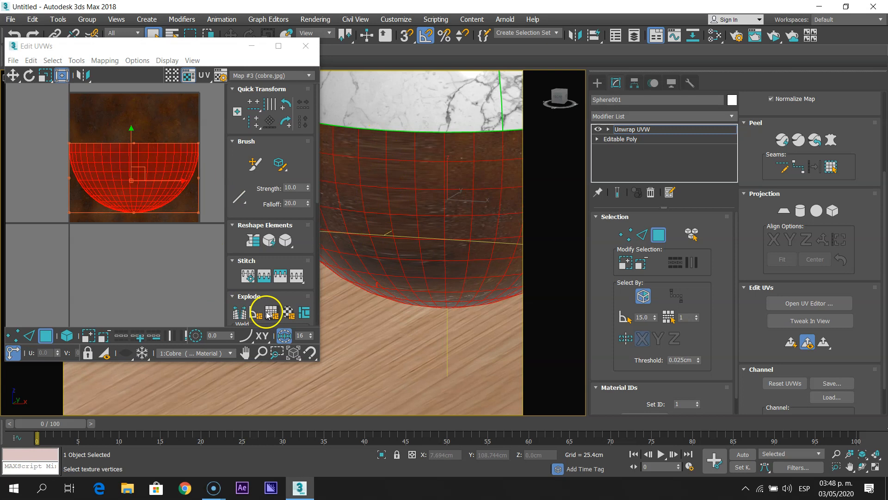
{"action": "left_click", "coordinate": [304, 313]}
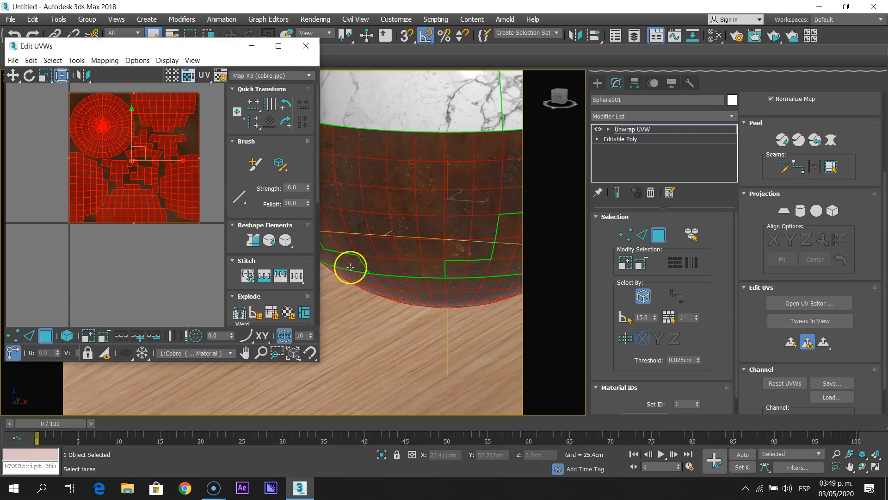
{"action": "middle_click_drag", "start_coordinate": [416, 248], "coordinate": [373, 237], "text": "alt"}
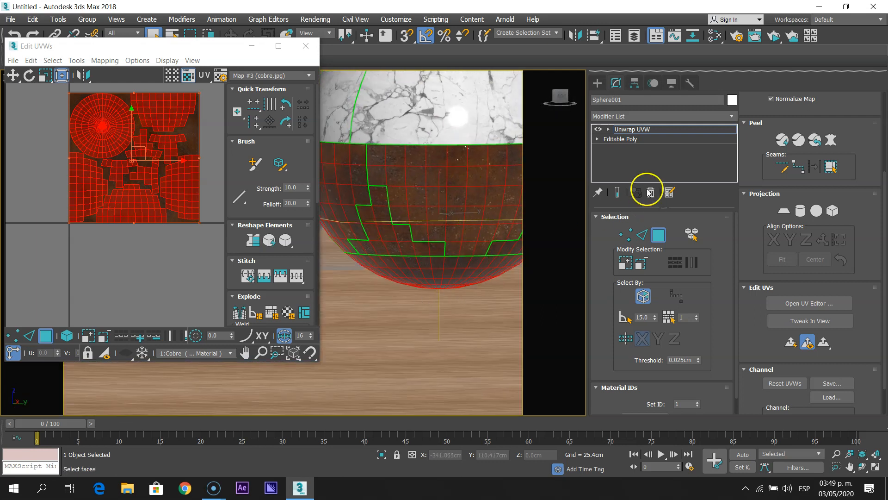
Close the UV editor, leave the Unwrap UVW polygon mode and deselect the sphere.
{"action": "left_click_drag", "start_coordinate": [769, 111], "coordinate": [782, 259]}
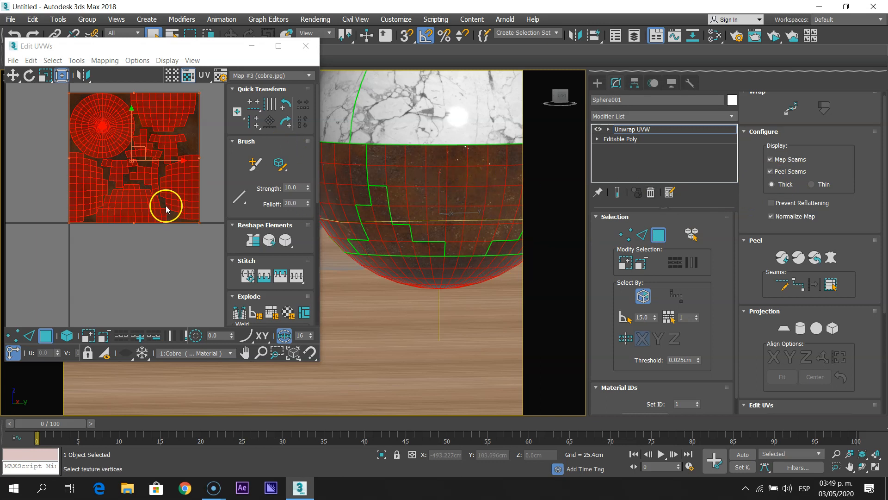
{"action": "left_click", "coordinate": [306, 41]}
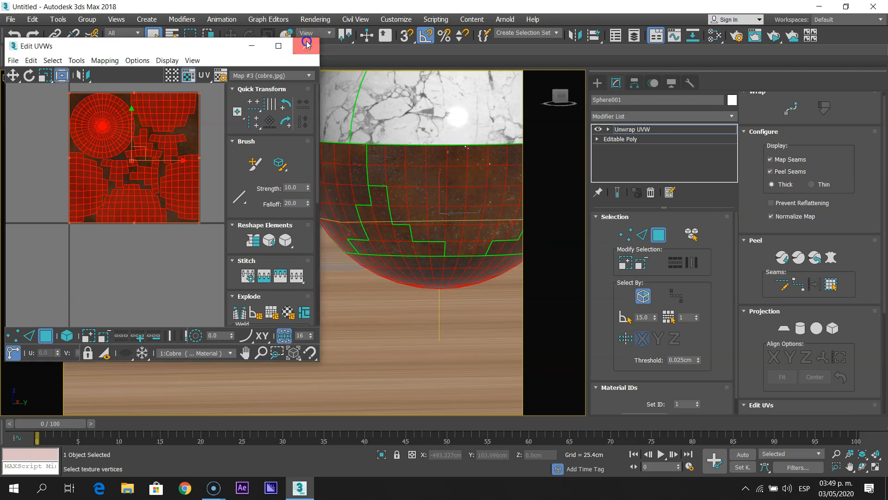
{"action": "scroll", "coordinate": [405, 192], "scroll_direction": "down", "scroll_amount": 5}
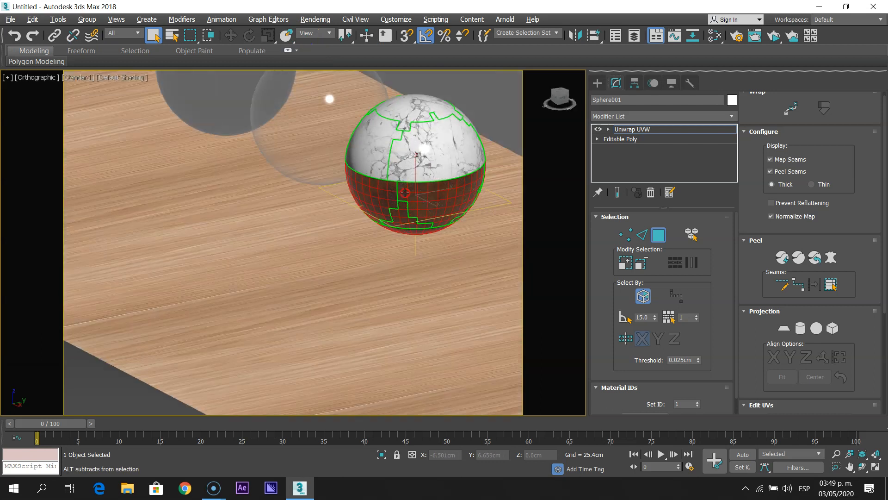
{"action": "middle_click_drag", "start_coordinate": [405, 193], "coordinate": [428, 208], "text": "alt"}
{"action": "scroll", "coordinate": [440, 203], "scroll_direction": "up", "scroll_amount": 6}
{"action": "scroll", "coordinate": [441, 206], "scroll_direction": "down", "scroll_amount": 6}
{"action": "left_click", "coordinate": [655, 240]}
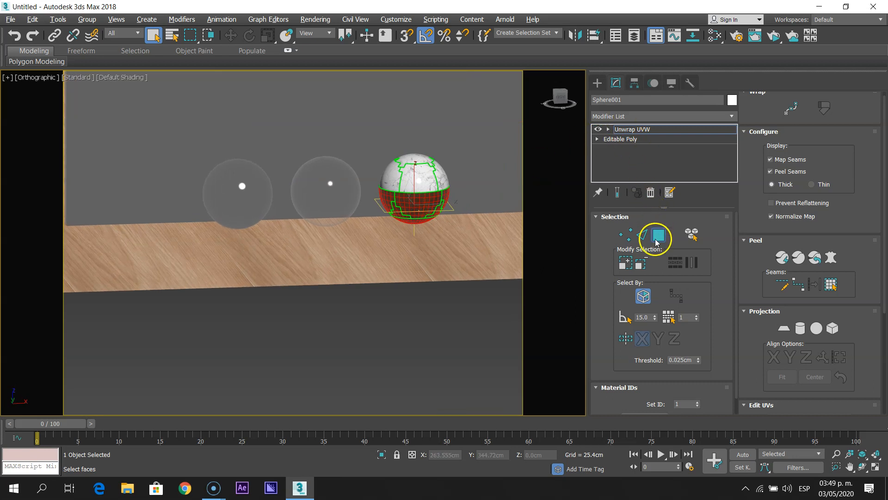
{"action": "left_click", "coordinate": [408, 313]}
Render the scene in ActiveShade and magnify the copper and marble sphere in the render.
{"action": "middle_click_drag", "start_coordinate": [399, 238], "coordinate": [402, 311], "text": "alt"}
{"action": "scroll", "coordinate": [370, 303], "scroll_direction": "up", "scroll_amount": 4}
{"action": "key", "text": "shift+q"}
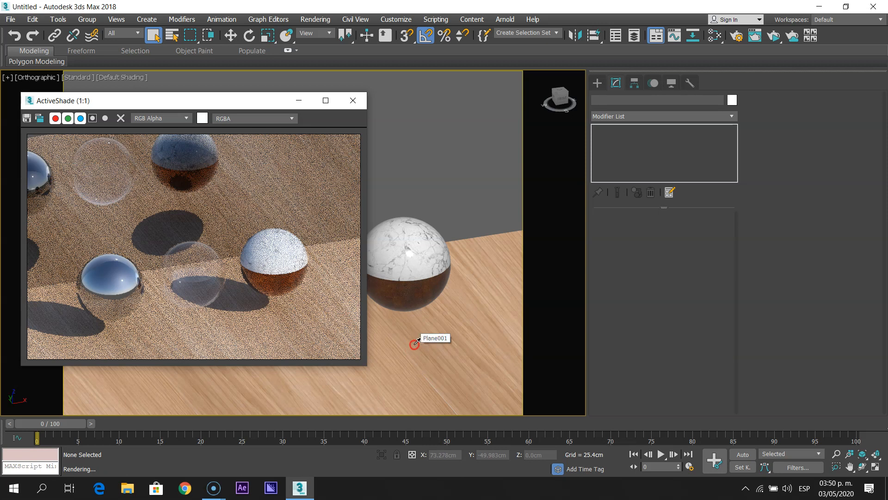
{"action": "scroll", "coordinate": [419, 326], "scroll_direction": "up", "scroll_amount": 1}
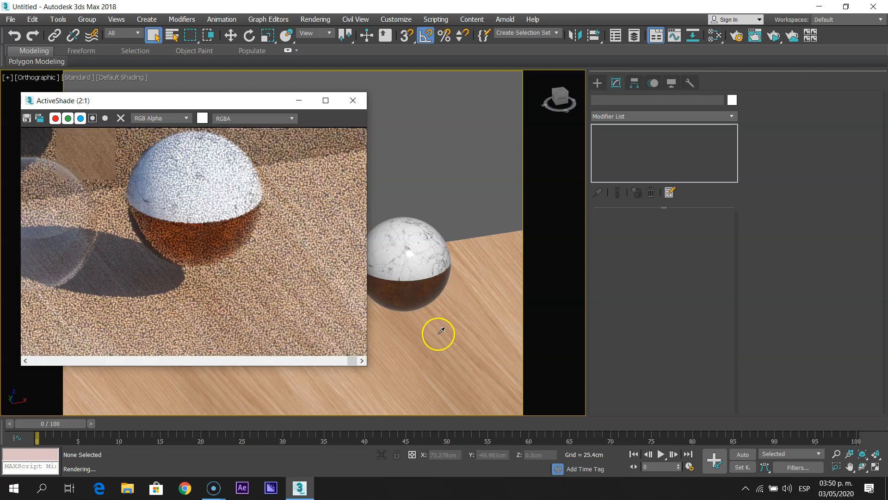
Select the wooden floor plane, switch the view to Perspective and frame the spheres for the ActiveShade render.
{"action": "middle_click_drag", "start_coordinate": [434, 328], "coordinate": [442, 330]}
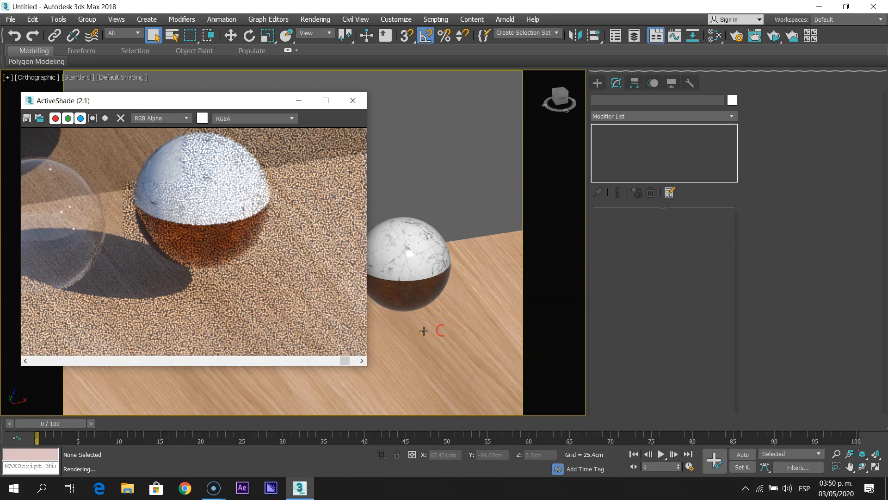
{"action": "scroll", "coordinate": [357, 311], "scroll_direction": "down", "scroll_amount": 1}
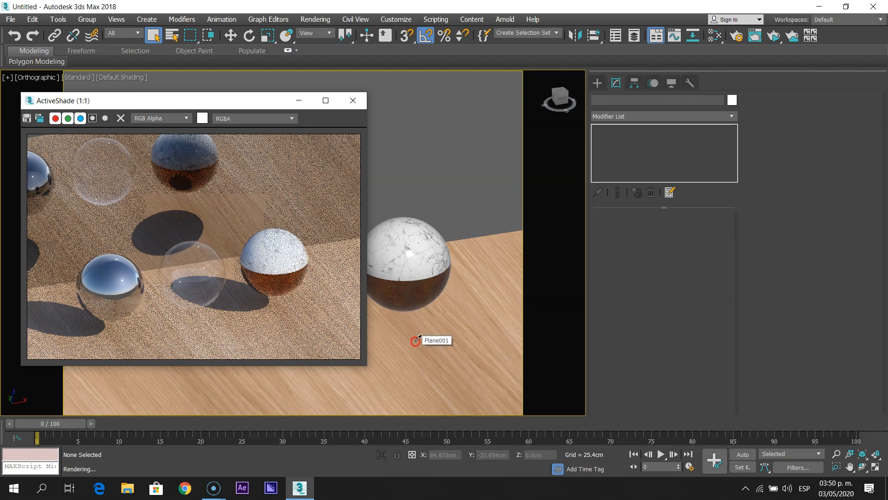
{"action": "left_click", "coordinate": [415, 340]}
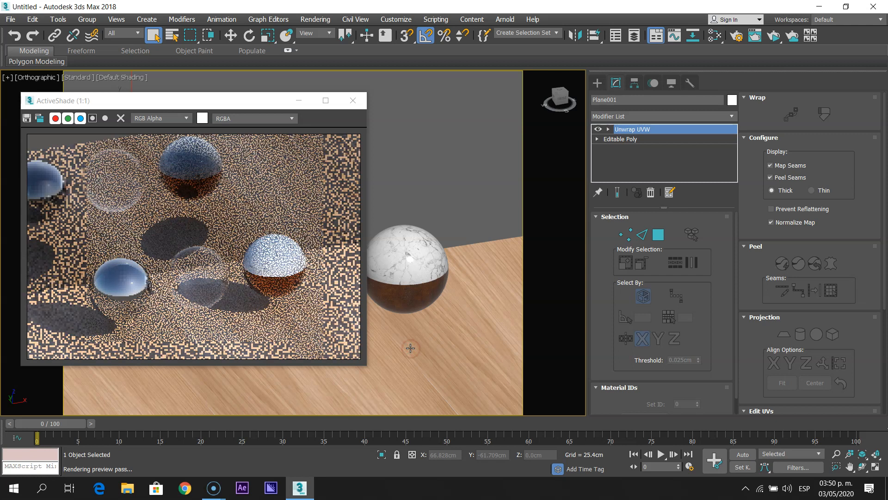
{"action": "key", "text": "p"}
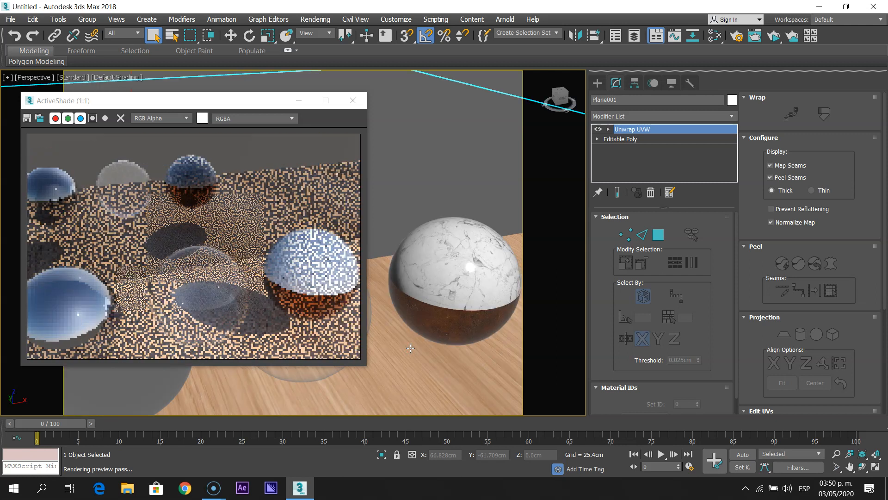
{"action": "middle_click_drag", "start_coordinate": [407, 347], "coordinate": [415, 289]}
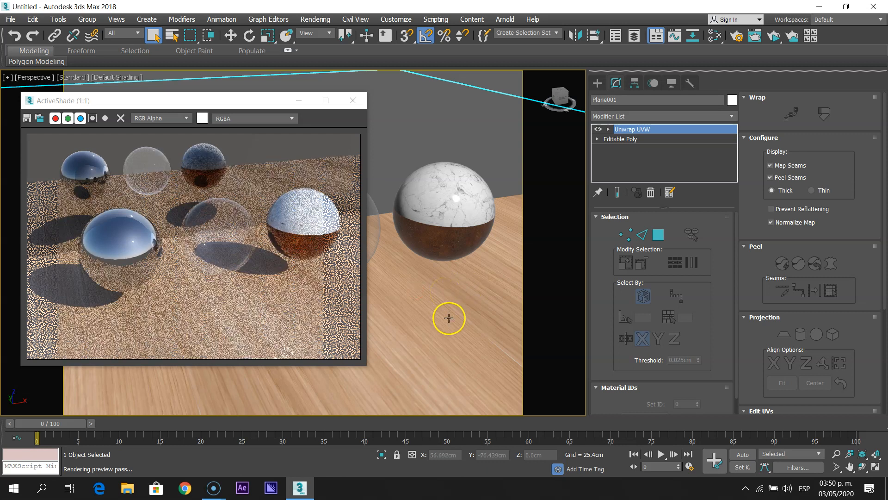
{"action": "middle_click_drag", "start_coordinate": [440, 296], "coordinate": [438, 303]}
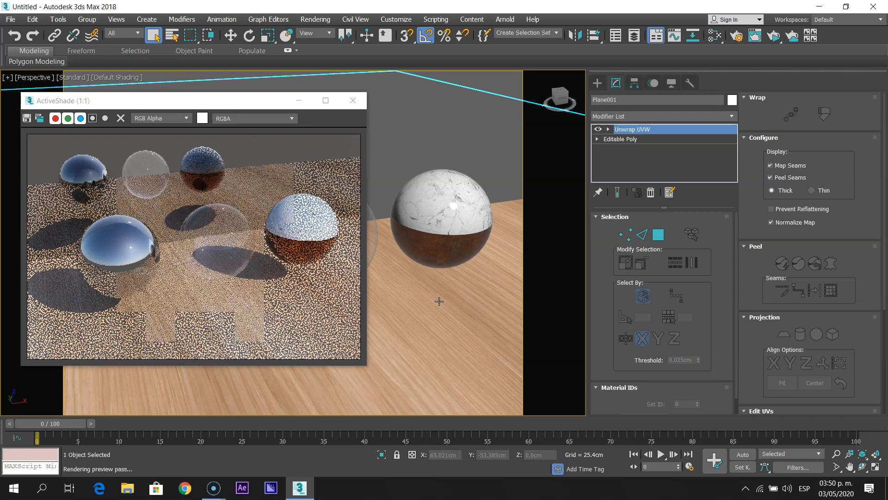
{"action": "left_click", "coordinate": [435, 301]}
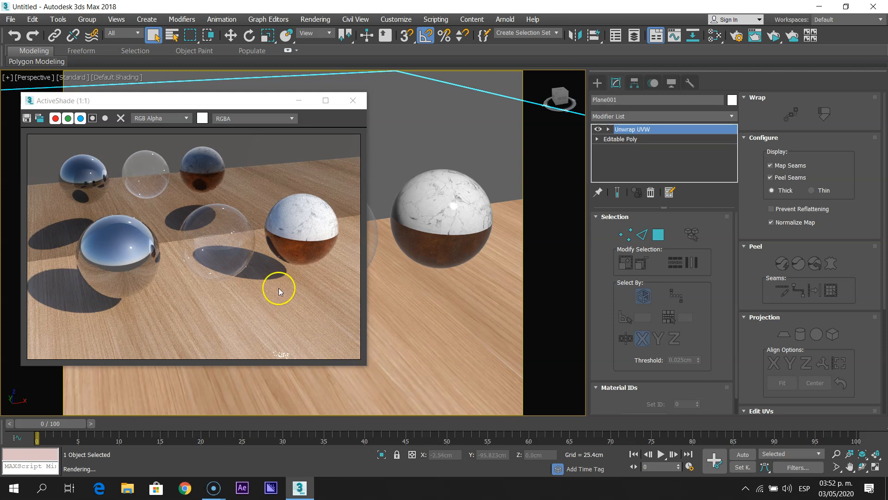
Display the diffuse_direct and diffuse_indirect passes of the ActiveShade render.
{"action": "left_click", "coordinate": [231, 121]}
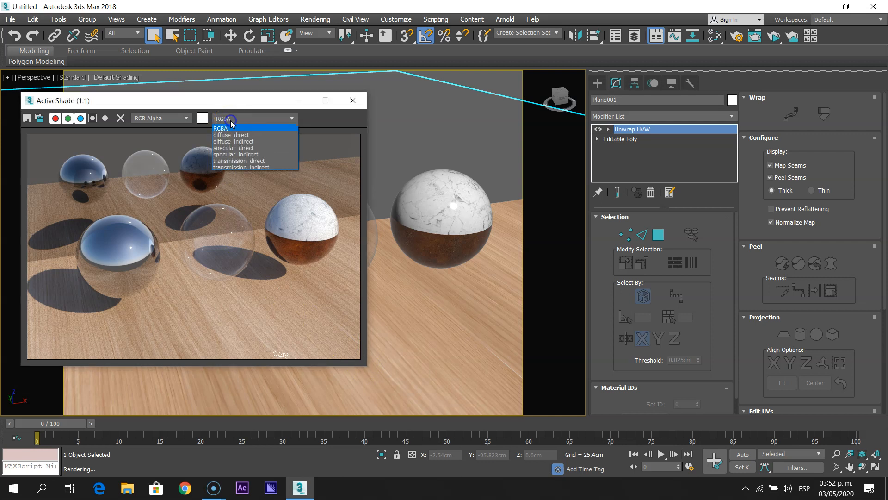
{"action": "left_click", "coordinate": [239, 135]}
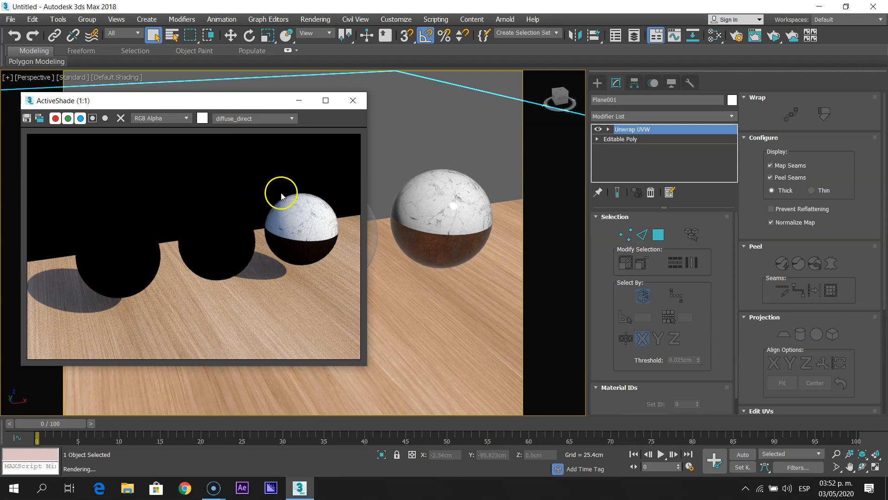
{"action": "left_click", "coordinate": [256, 119]}
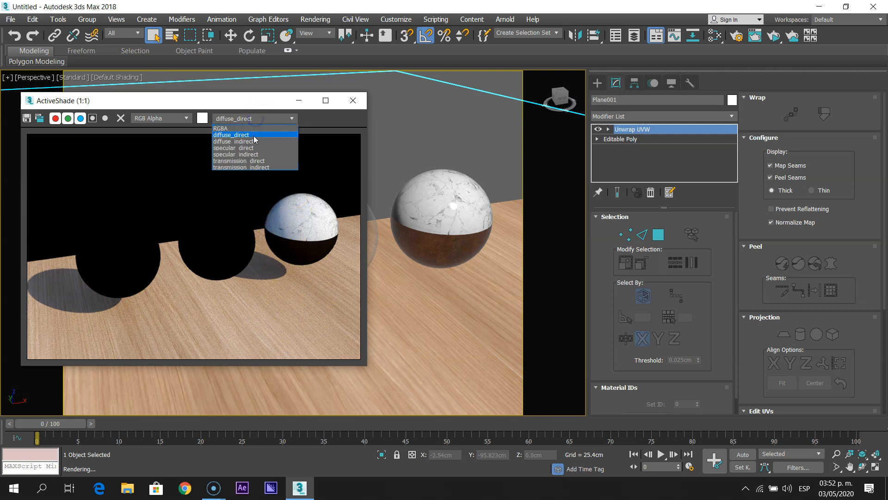
{"action": "left_click", "coordinate": [250, 135]}
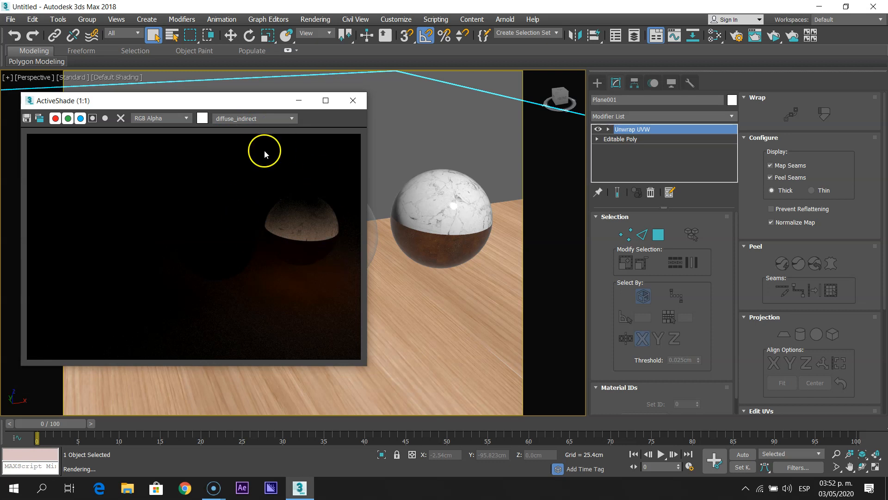
Display the specular_direct and specular_indirect passes of the render.
{"action": "left_click", "coordinate": [247, 119]}
{"action": "left_click", "coordinate": [238, 148]}
{"action": "left_click", "coordinate": [187, 256]}
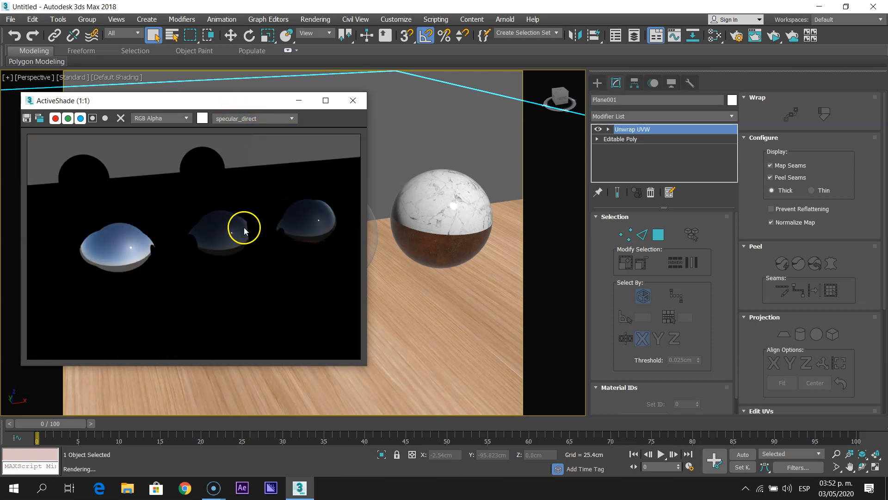
{"action": "left_click", "coordinate": [233, 119]}
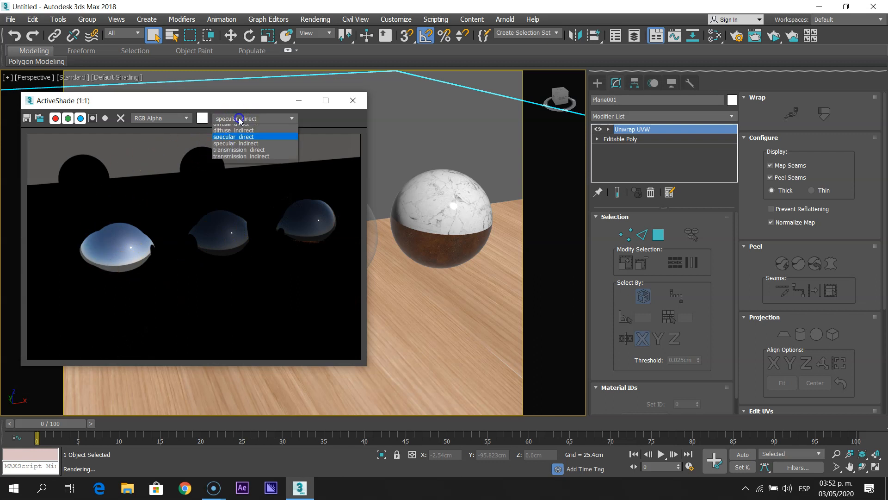
{"action": "left_click", "coordinate": [240, 154]}
{"action": "left_click", "coordinate": [239, 155]}
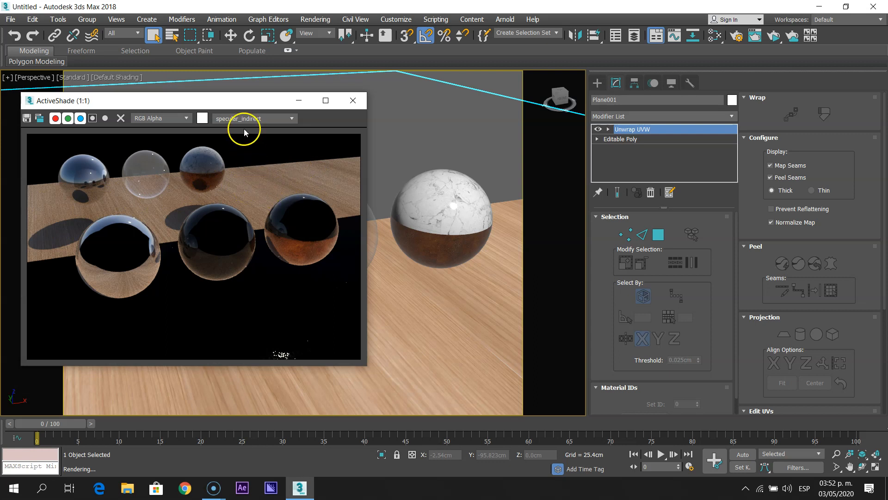
Display the transmission_direct and transmission_indirect passes, and close the ActiveShade window.
{"action": "left_click", "coordinate": [255, 119]}
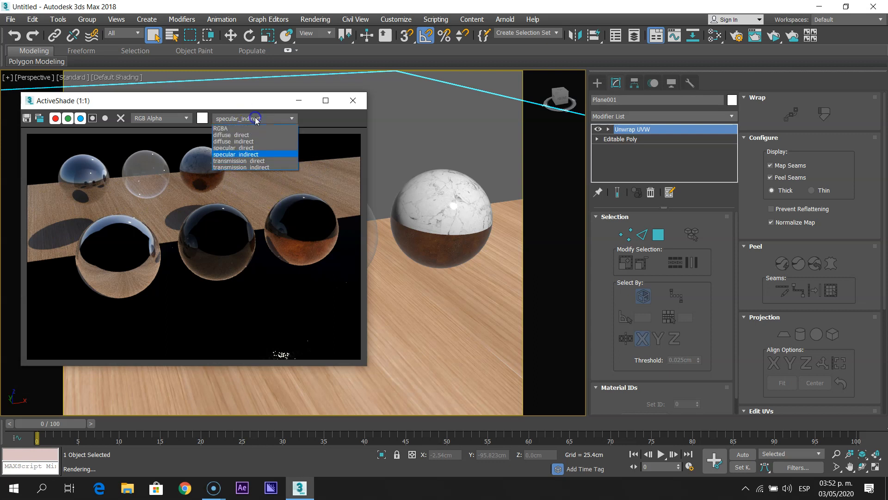
{"action": "left_click", "coordinate": [249, 161]}
{"action": "left_click", "coordinate": [253, 119]}
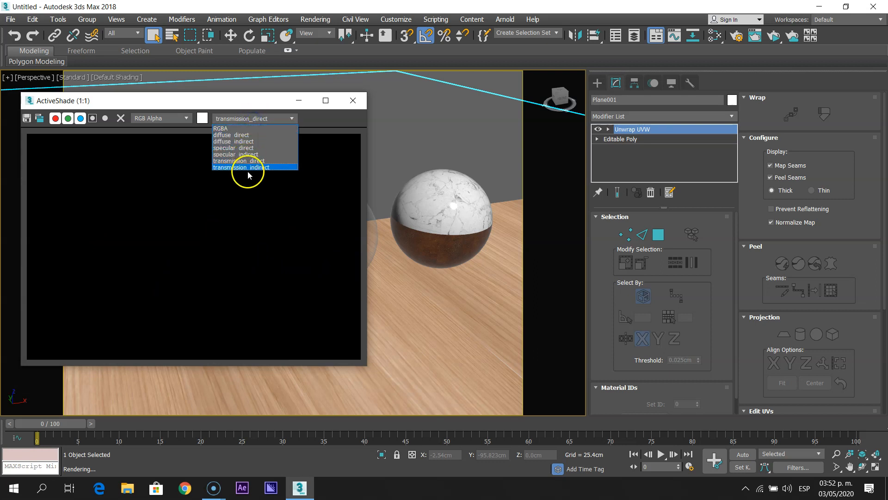
{"action": "left_click", "coordinate": [248, 167]}
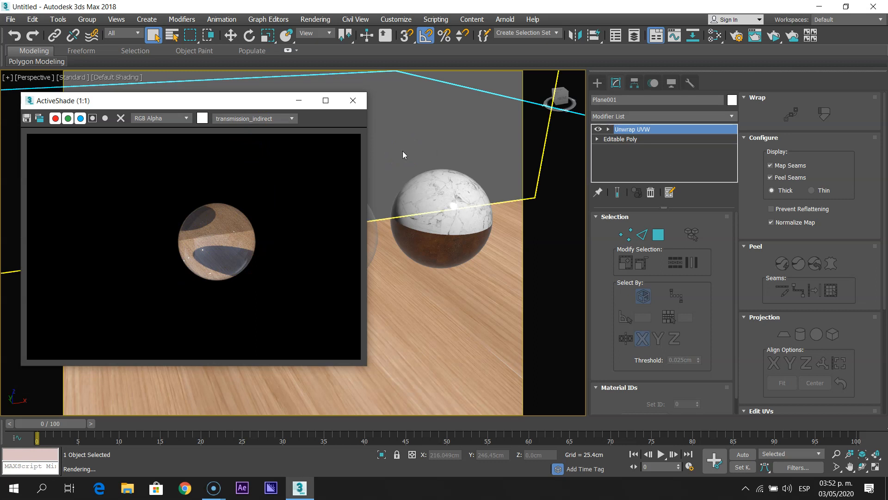
{"action": "left_click", "coordinate": [353, 101]}
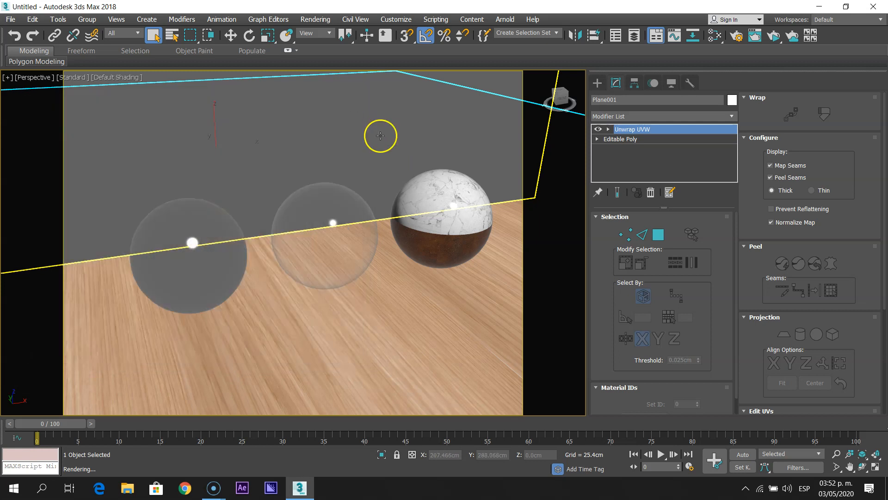
In the Arnold render settings, set Diffuse samples to 3, Diffuse ray depth to 165 and Transmission ray depth to 12.
{"action": "key", "text": "F10"}
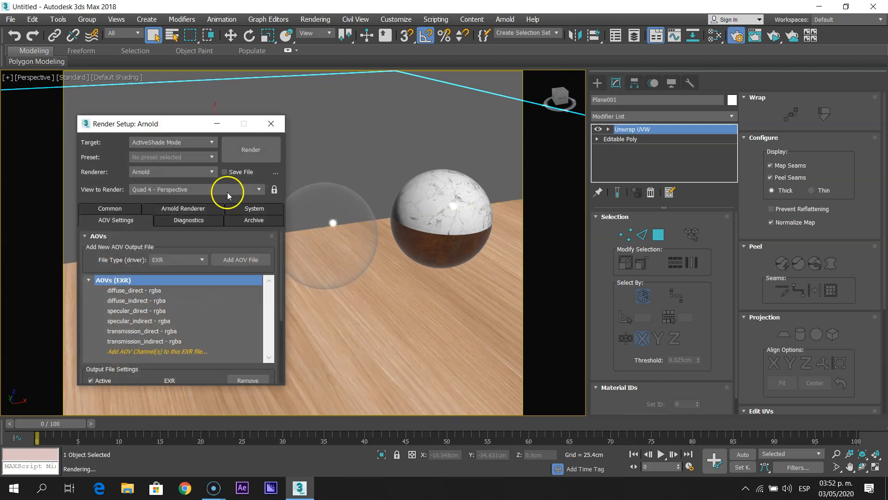
{"action": "left_click_drag", "start_coordinate": [189, 132], "coordinate": [574, 119]}
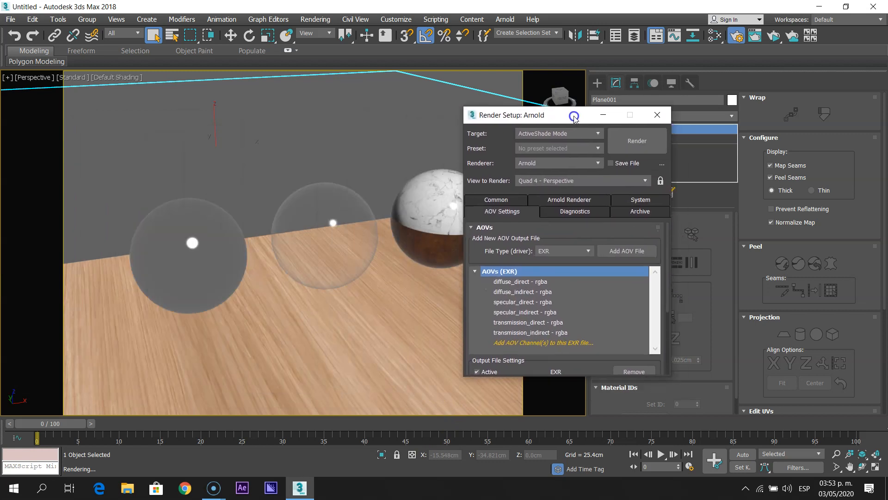
{"action": "left_click", "coordinate": [563, 199]}
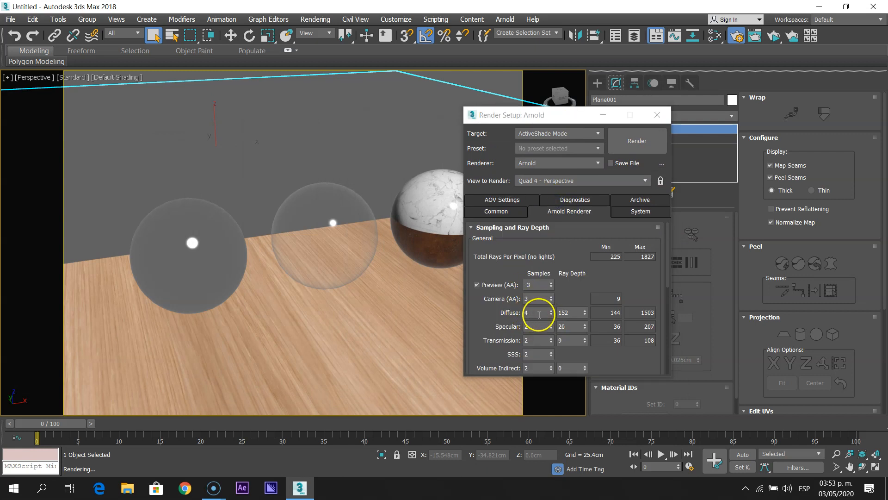
{"action": "left_click", "coordinate": [551, 314]}
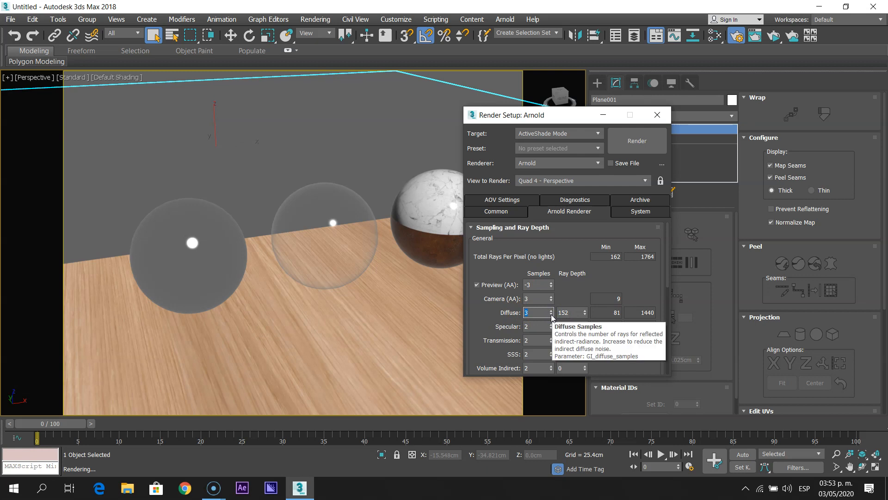
{"action": "left_click", "coordinate": [551, 314]}
{"action": "left_click_drag", "start_coordinate": [584, 310], "coordinate": [584, 301]}
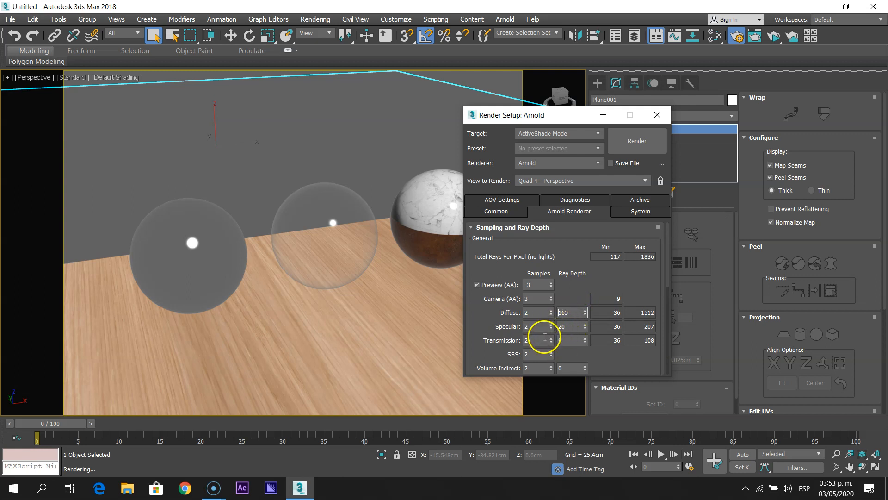
{"action": "left_click", "coordinate": [585, 338]}
{"action": "left_click", "coordinate": [585, 338]}
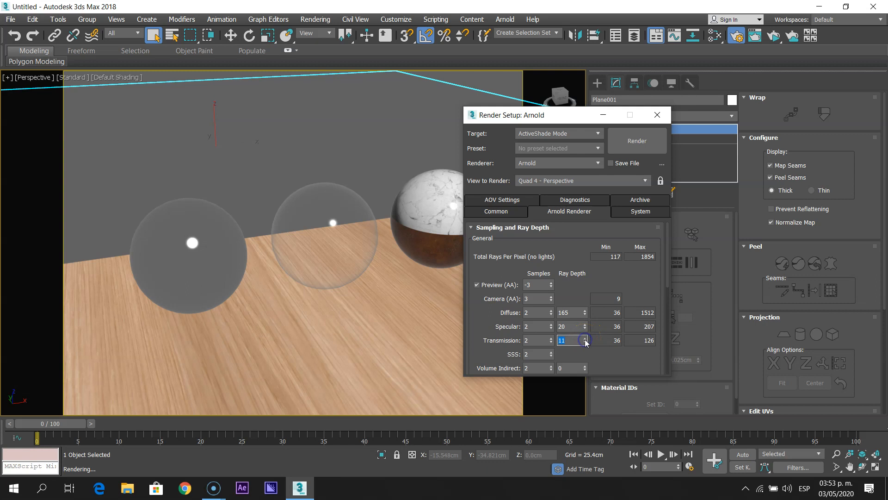
{"action": "left_click", "coordinate": [585, 338]}
{"action": "left_click", "coordinate": [550, 310]}
Render the scene in ActiveShade with the new sampling settings, shift the view slightly and close the render window.
{"action": "left_click", "coordinate": [629, 142]}
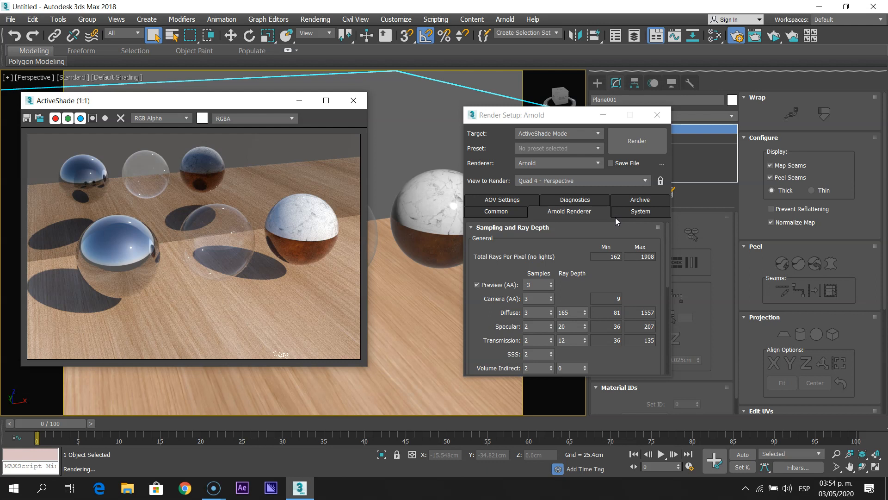
{"action": "middle_click_drag", "start_coordinate": [436, 334], "coordinate": [429, 346]}
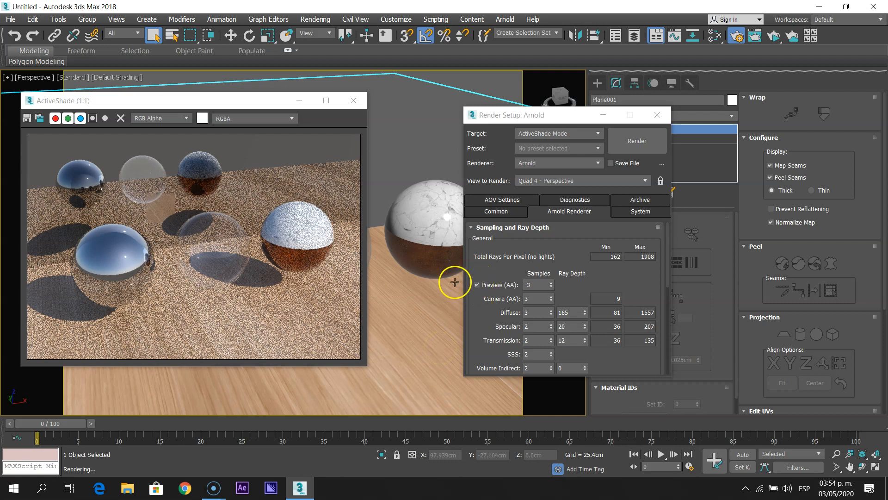
{"action": "left_click", "coordinate": [351, 103]}
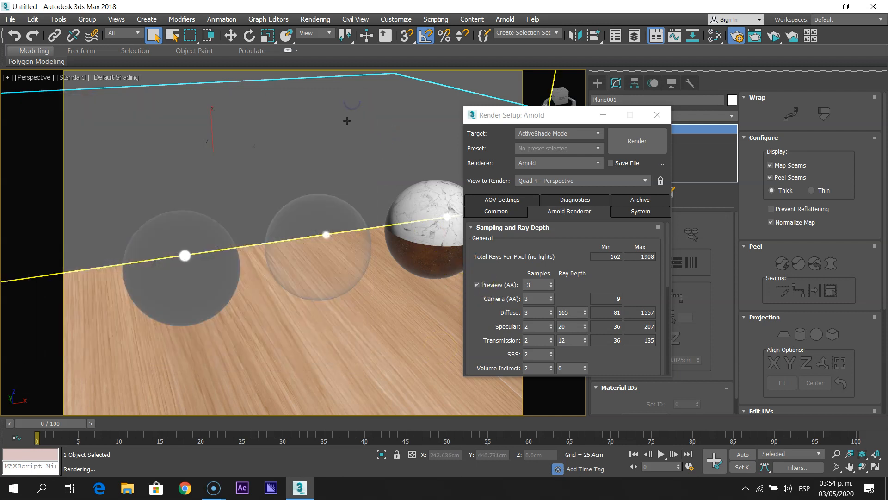
In the material editor, name the Multi/Sub-Object material's ID 1 slot Cobre and its ID 2 slot Marmol.
{"action": "key", "text": "m"}
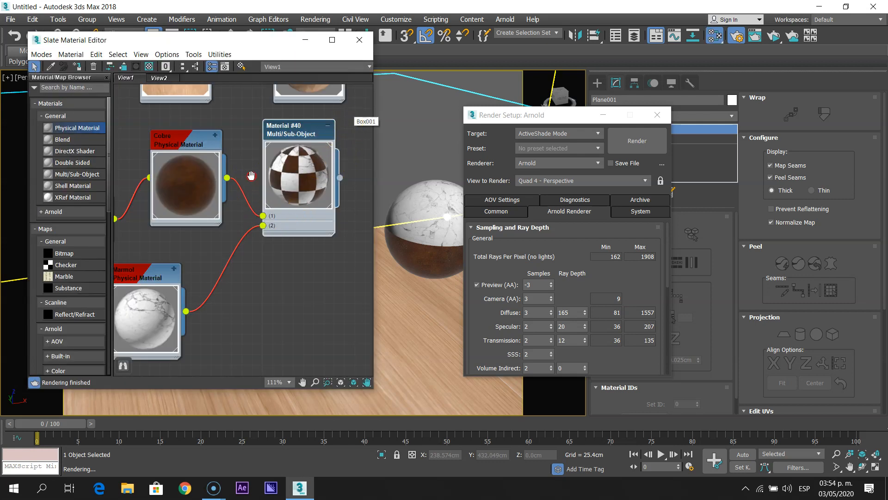
{"action": "scroll", "coordinate": [257, 256], "scroll_direction": "down", "scroll_amount": 5}
{"action": "scroll", "coordinate": [256, 254], "scroll_direction": "down", "scroll_amount": 1}
{"action": "middle_click_drag", "start_coordinate": [254, 195], "coordinate": [251, 265]}
{"action": "middle_click_drag", "start_coordinate": [270, 222], "coordinate": [303, 189]}
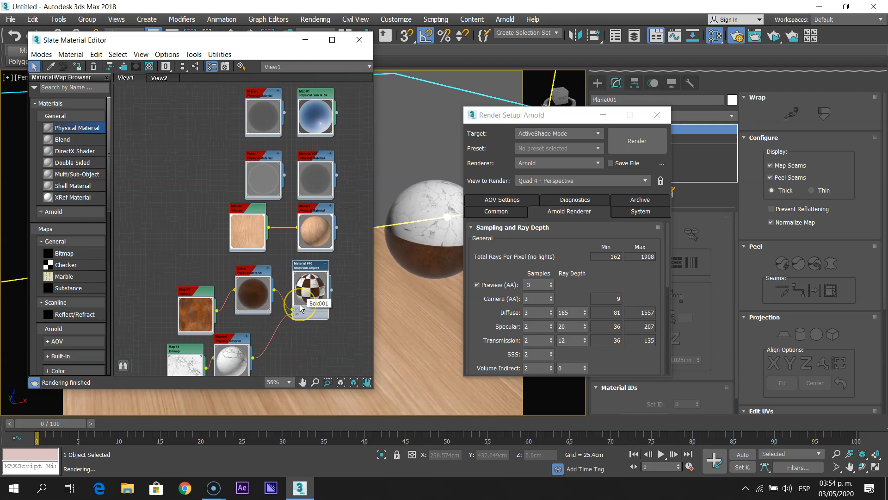
{"action": "scroll", "coordinate": [301, 309], "scroll_direction": "up", "scroll_amount": 2}
{"action": "scroll", "coordinate": [300, 309], "scroll_direction": "up", "scroll_amount": 2}
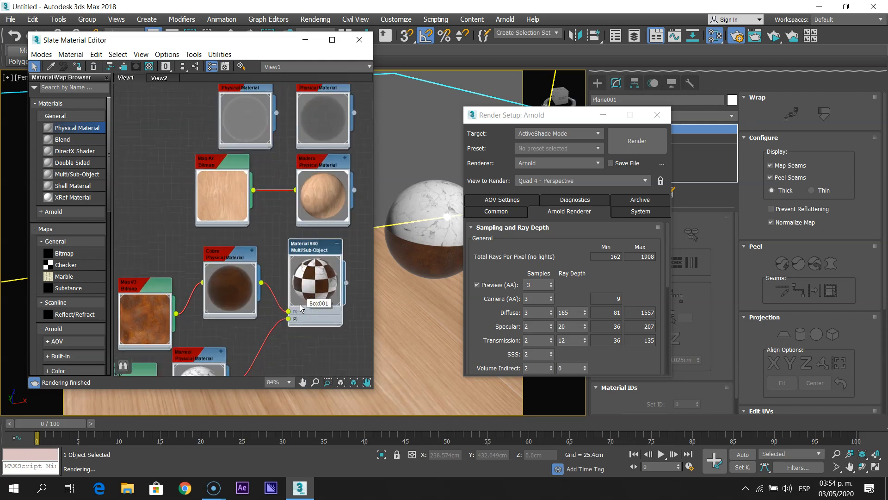
{"action": "double_click", "coordinate": [308, 241]}
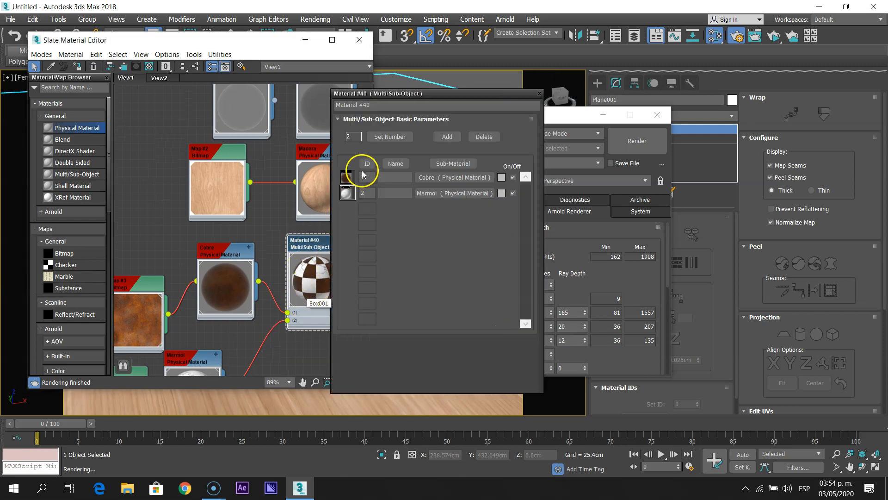
{"action": "left_click", "coordinate": [393, 177]}
{"action": "type", "text": "Cobre"}
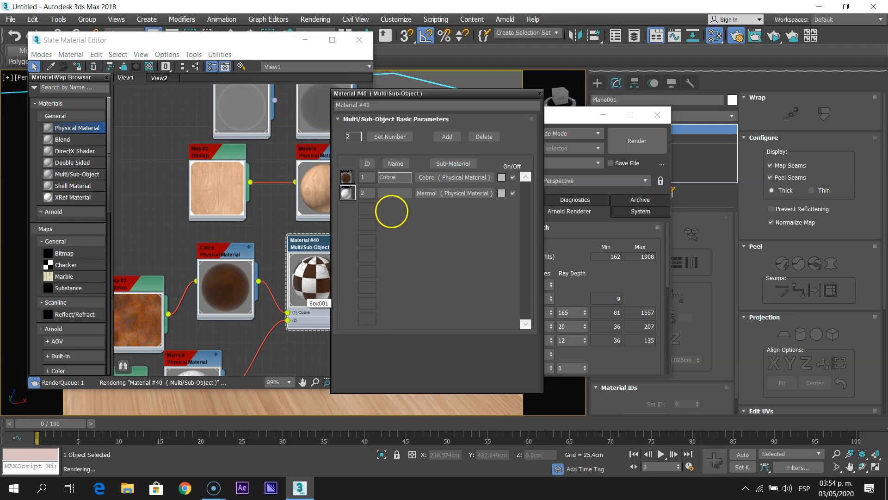
{"action": "left_click", "coordinate": [392, 193]}
{"action": "type", "text": "Marmol"}
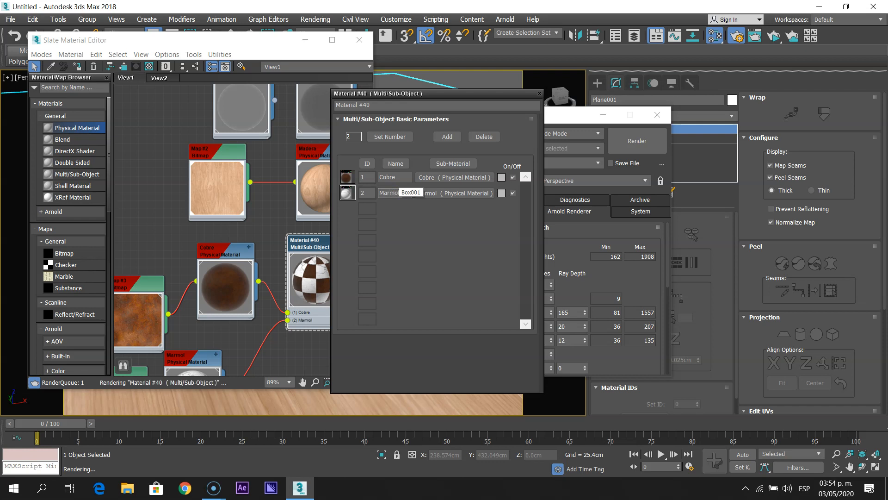
{"action": "left_click", "coordinate": [539, 94]}
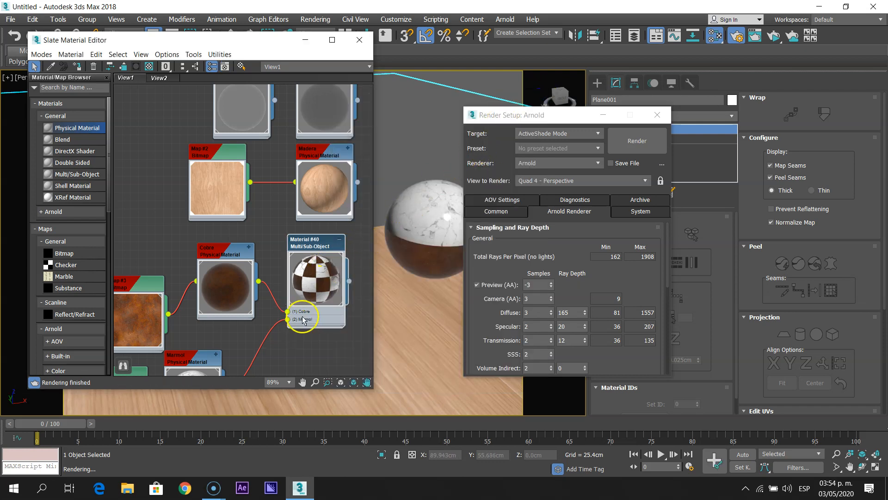
{"action": "scroll", "coordinate": [303, 319], "scroll_direction": "down", "scroll_amount": 3}
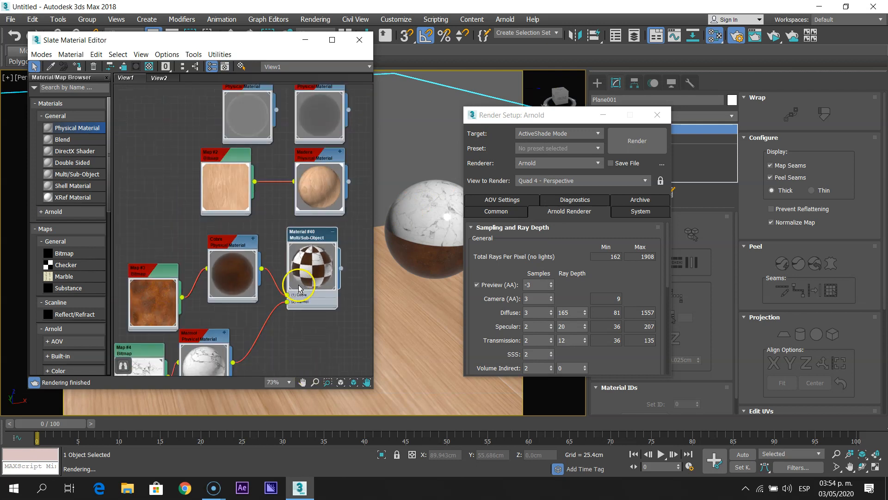
Automatically lay out all the material and map nodes in the Slate Material Editor view.
{"action": "scroll", "coordinate": [300, 289], "scroll_direction": "down", "scroll_amount": 6}
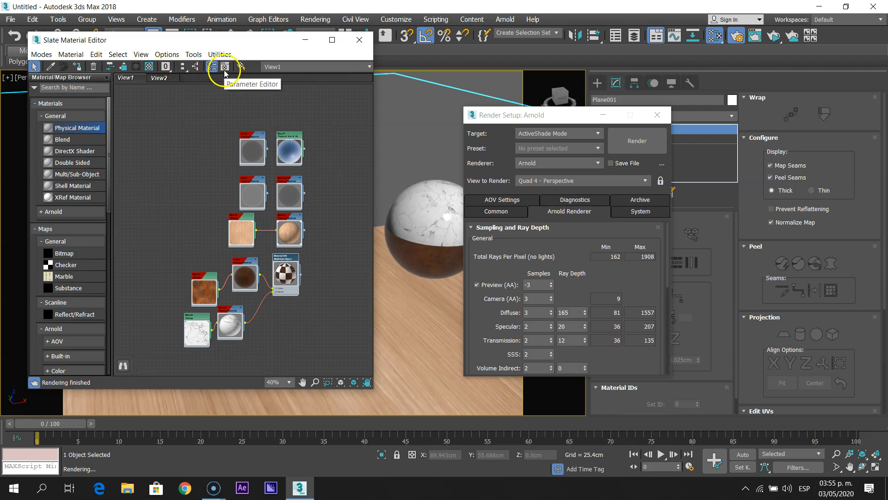
{"action": "left_click", "coordinate": [184, 70]}
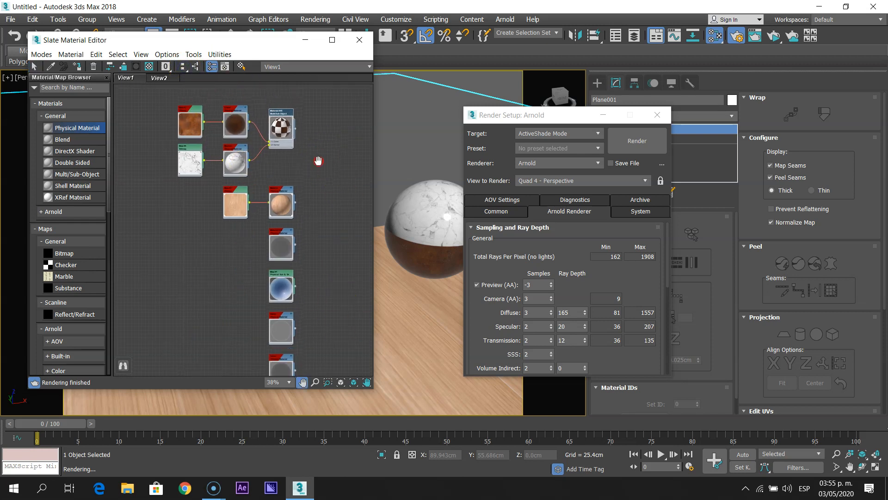
{"action": "scroll", "coordinate": [278, 250], "scroll_direction": "up", "scroll_amount": 5}
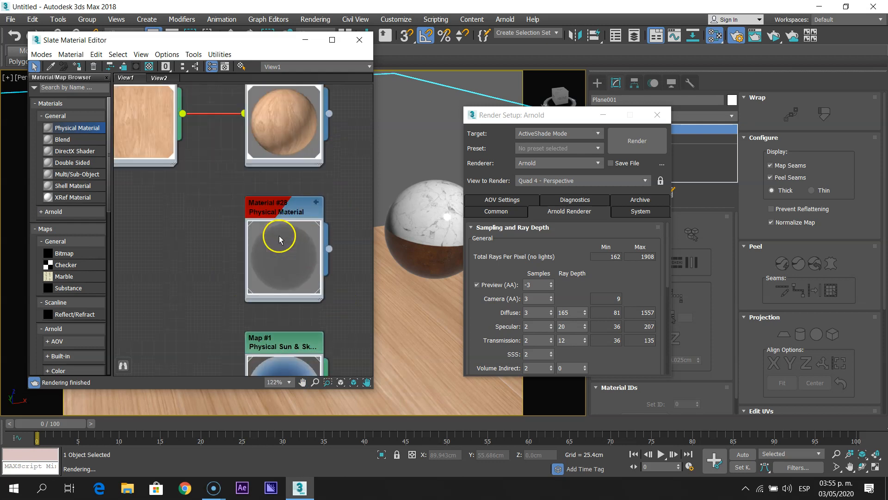
{"action": "scroll", "coordinate": [278, 229], "scroll_direction": "down", "scroll_amount": 5}
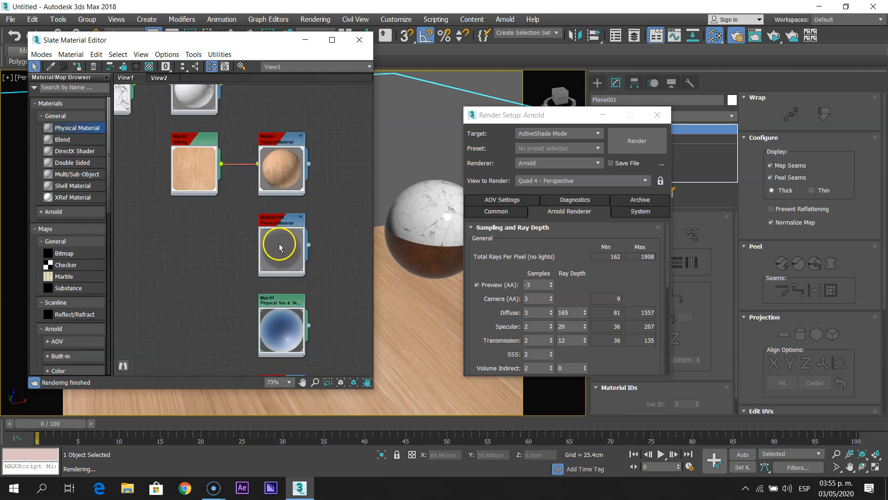
Set the Vidrio material's reflection weight to 1.0 and transparency weight to 0.99, and close its parameters.
{"action": "scroll", "coordinate": [280, 278], "scroll_direction": "up", "scroll_amount": 6}
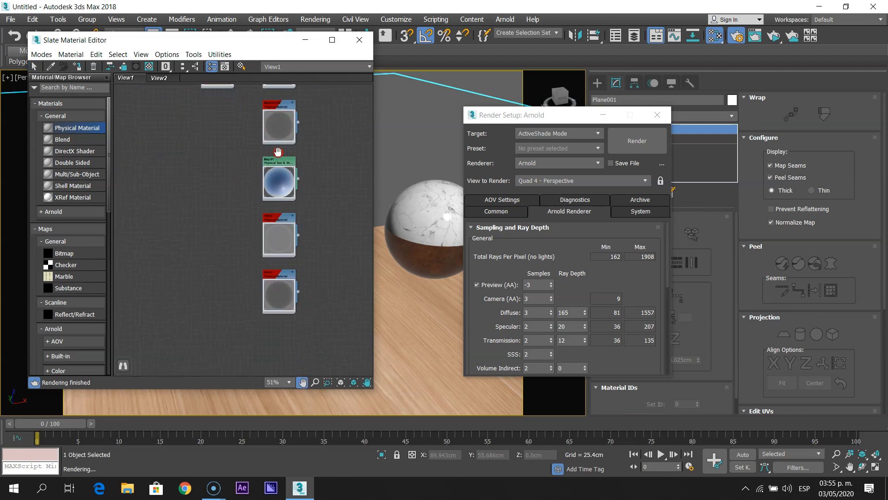
{"action": "double_click", "coordinate": [276, 230]}
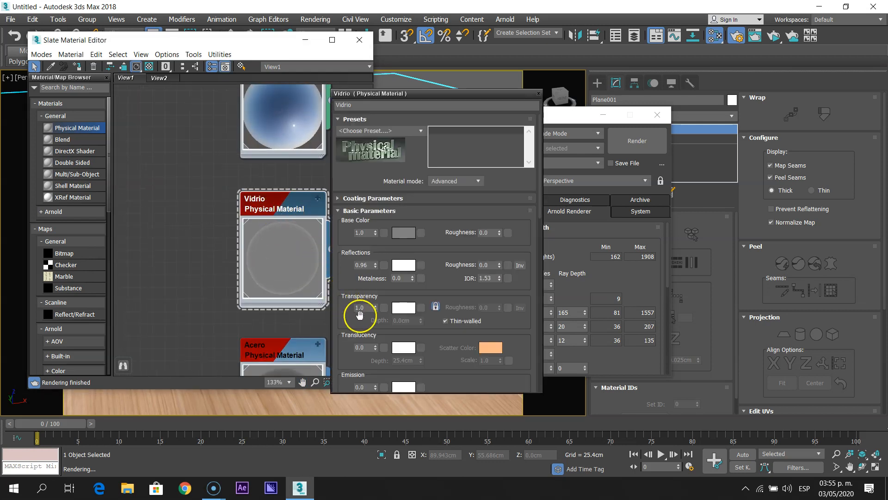
{"action": "left_click_drag", "start_coordinate": [375, 262], "coordinate": [372, 251]}
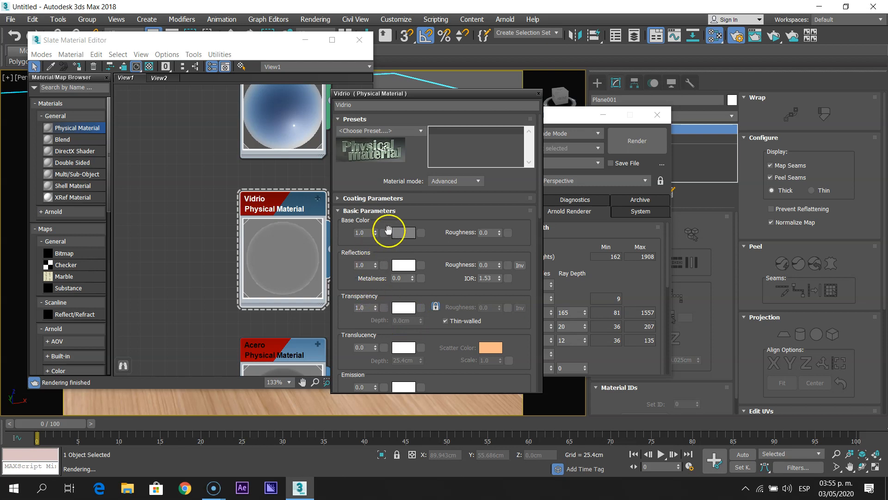
{"action": "left_click", "coordinate": [375, 309]}
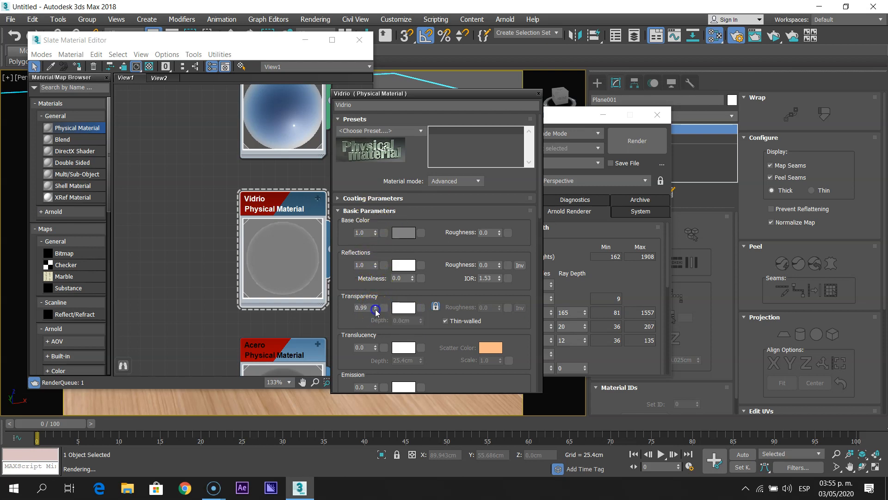
{"action": "left_click", "coordinate": [538, 94]}
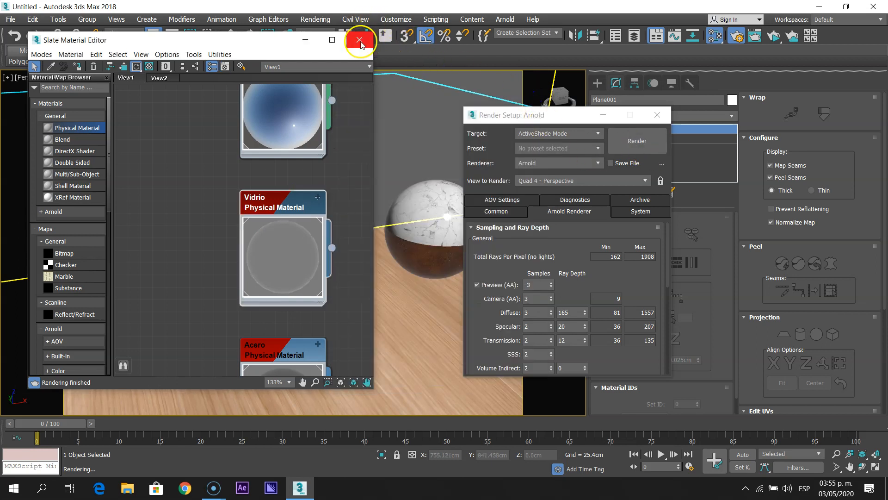
Set the Madera material's reflection weight to 0.0 and reflection roughness to 0.02, and close its parameters.
{"action": "middle_click_drag", "start_coordinate": [277, 281], "coordinate": [268, 368]}
{"action": "scroll", "coordinate": [258, 319], "scroll_direction": "down", "scroll_amount": 1}
{"action": "scroll", "coordinate": [255, 294], "scroll_direction": "down", "scroll_amount": 2}
{"action": "scroll", "coordinate": [192, 113], "scroll_direction": "up", "scroll_amount": 3}
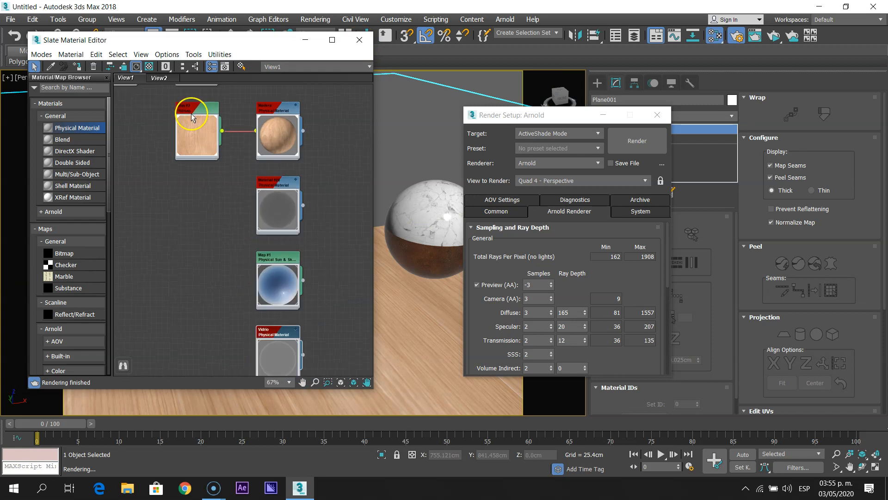
{"action": "double_click", "coordinate": [329, 109]}
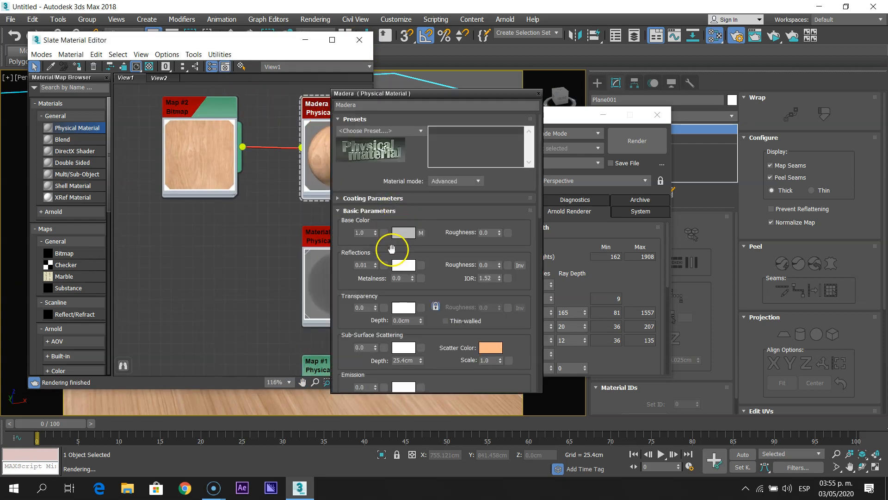
{"action": "left_click", "coordinate": [375, 267]}
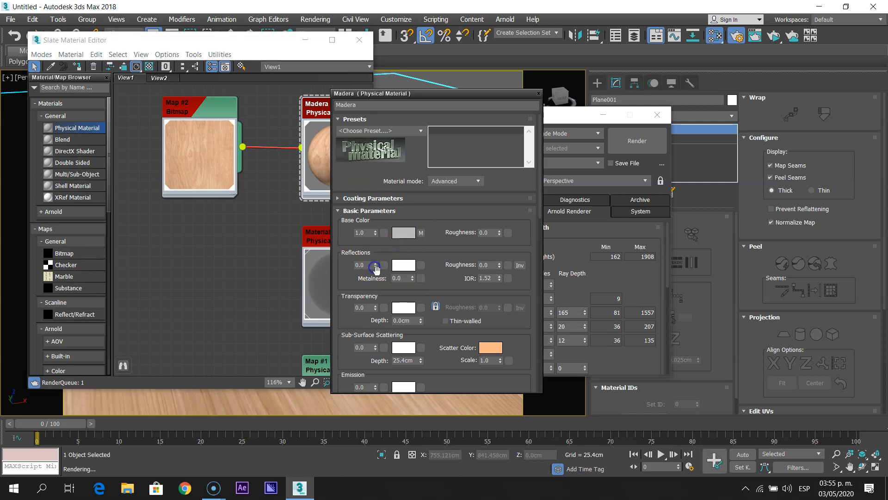
{"action": "left_click", "coordinate": [499, 263]}
{"action": "left_click", "coordinate": [499, 263]}
{"action": "left_click", "coordinate": [450, 276]}
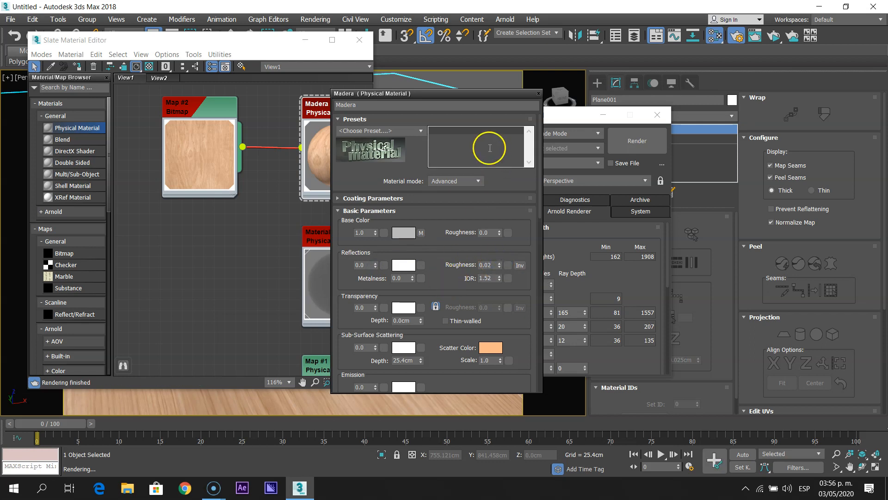
{"action": "left_click", "coordinate": [539, 94]}
Render the perspective view in ActiveShade to check the glass and wood changes, and close the render window.
{"action": "left_click", "coordinate": [544, 126]}
{"action": "left_click", "coordinate": [632, 146]}
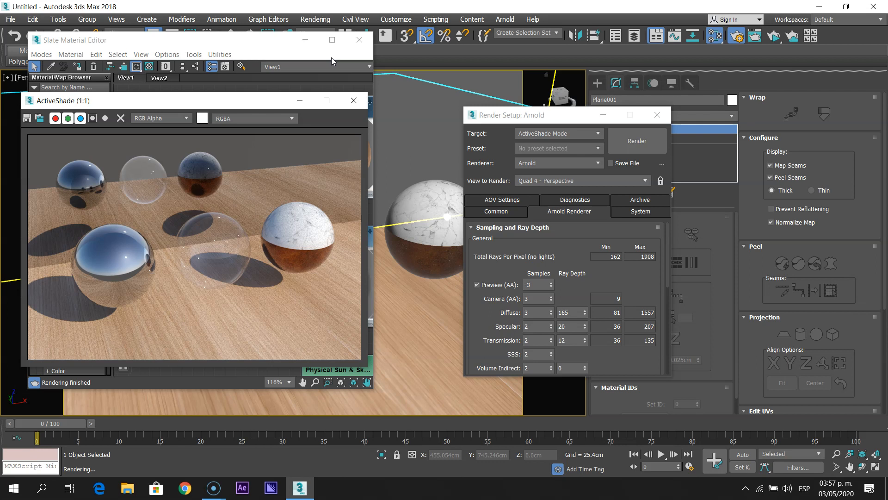
{"action": "left_click", "coordinate": [339, 91]}
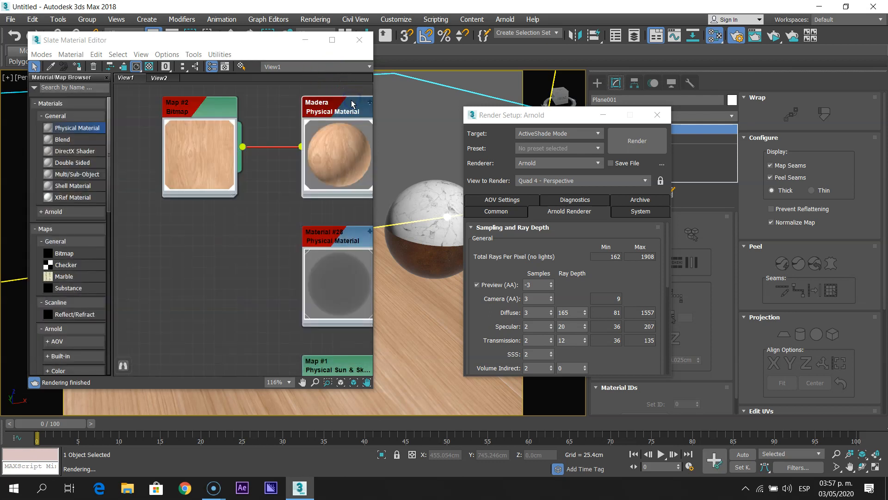
Darken the Vidrio material's base color to a grey with a value of about 0.09, and close the material editor.
{"action": "scroll", "coordinate": [343, 223], "scroll_direction": "down", "scroll_amount": 4}
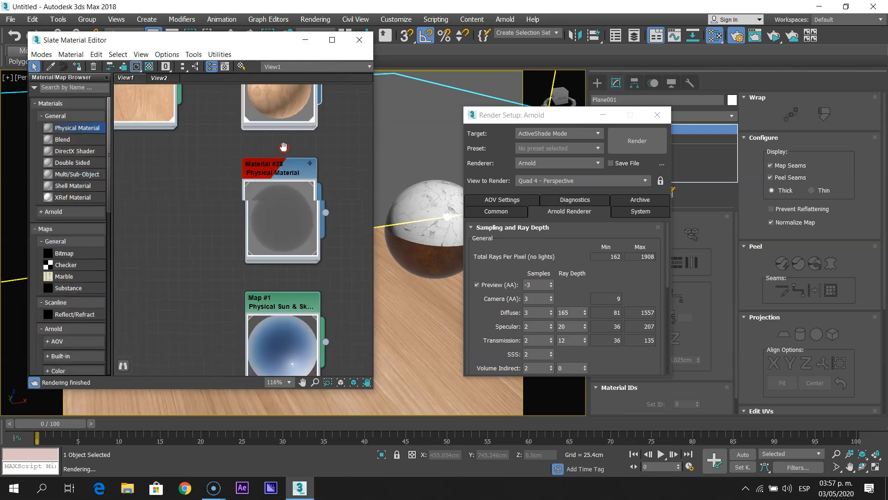
{"action": "middle_click_drag", "start_coordinate": [291, 286], "coordinate": [286, 158]}
{"action": "scroll", "coordinate": [278, 224], "scroll_direction": "up", "scroll_amount": 4}
{"action": "double_click", "coordinate": [280, 216]}
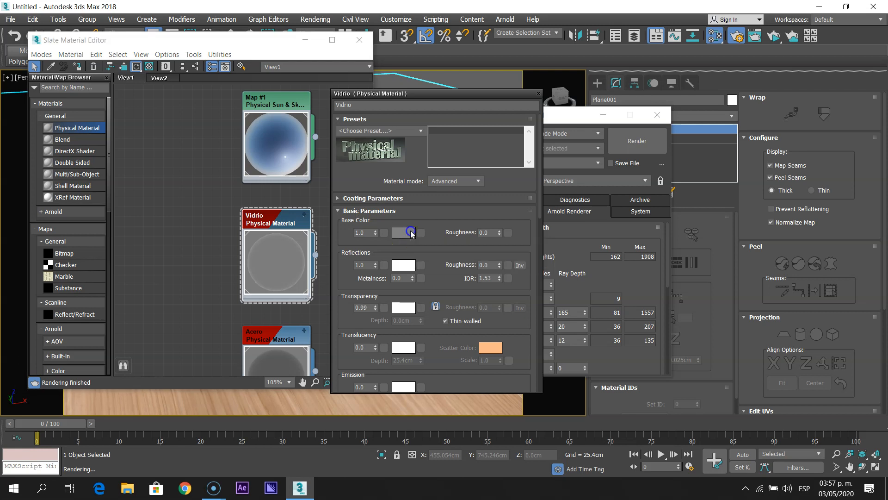
{"action": "left_click", "coordinate": [403, 233]}
{"action": "left_click_drag", "start_coordinate": [306, 85], "coordinate": [304, 75]}
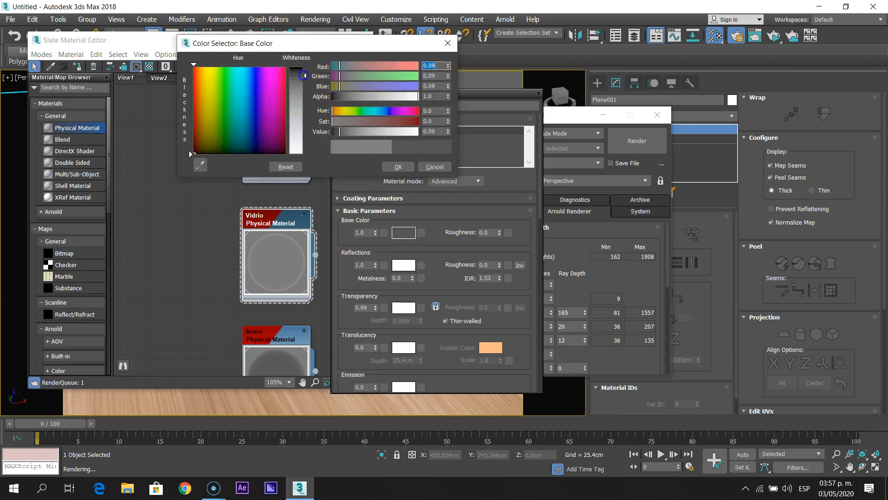
{"action": "left_click", "coordinate": [391, 167]}
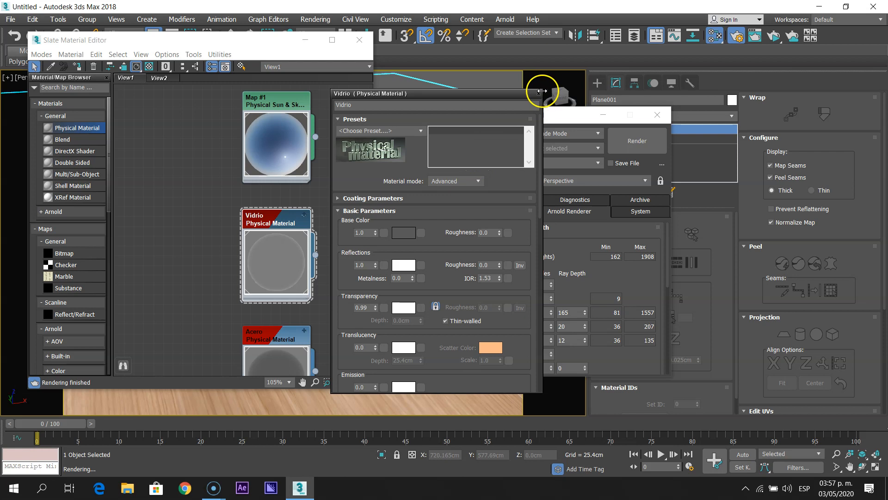
{"action": "left_click", "coordinate": [539, 94]}
{"action": "left_click", "coordinate": [359, 40]}
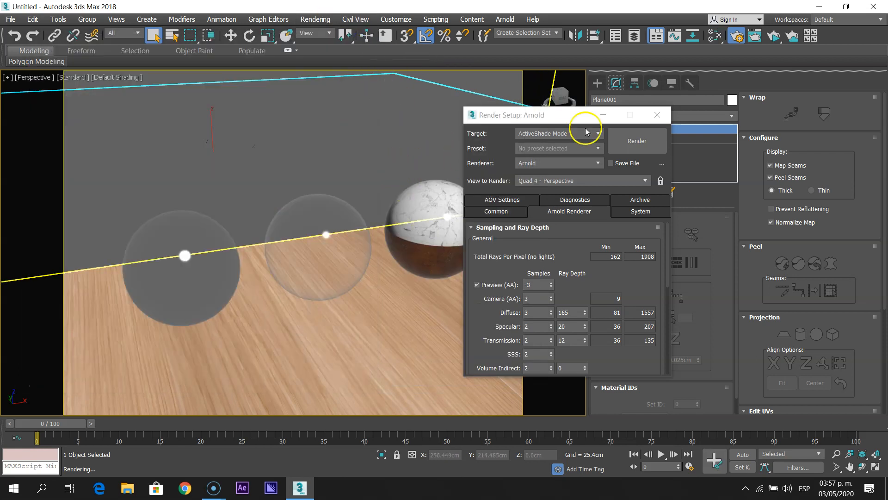
Render the perspective view in ActiveShade, close the render settings and slightly reframe the spheres.
{"action": "left_click", "coordinate": [637, 148]}
{"action": "left_click", "coordinate": [657, 115]}
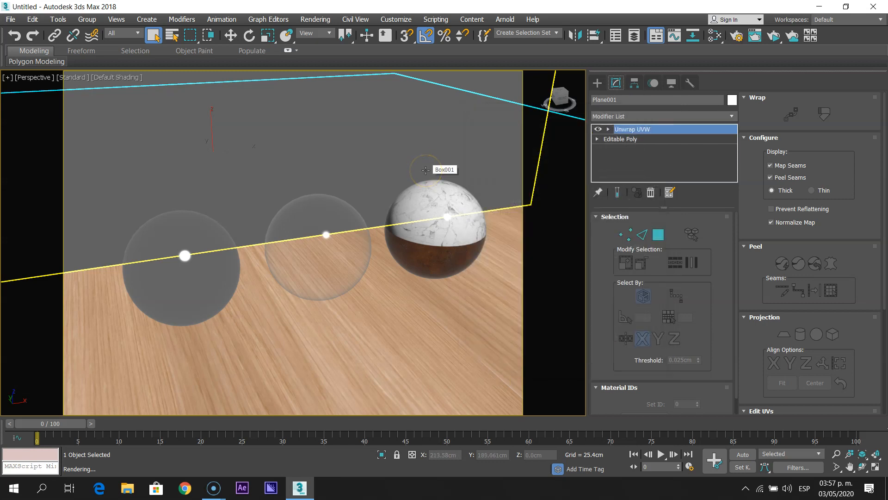
{"action": "middle_click_drag", "start_coordinate": [426, 170], "coordinate": [420, 173]}
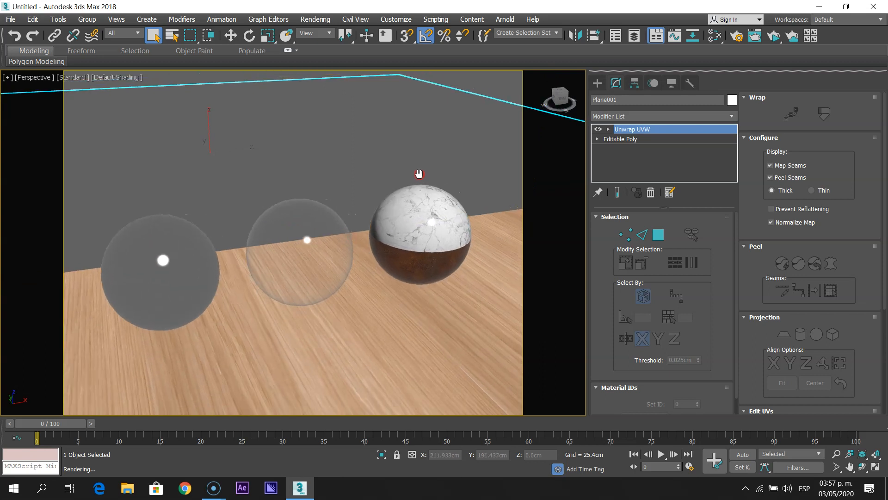
{"action": "middle_click_drag", "start_coordinate": [419, 173], "coordinate": [422, 167]}
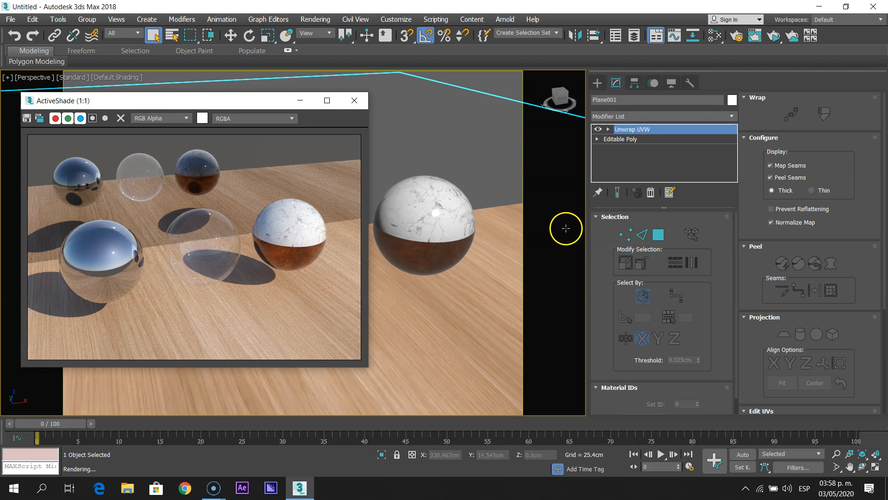
{"action": "middle_click_drag", "start_coordinate": [478, 325], "coordinate": [488, 333]}
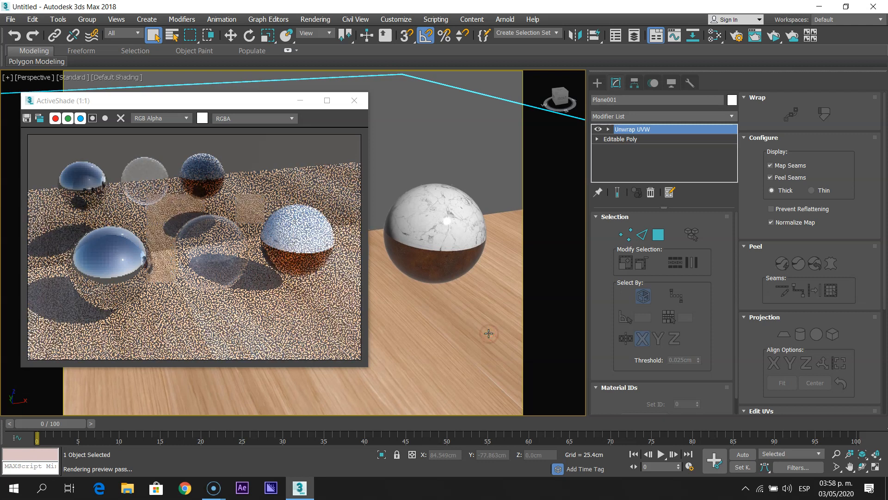
{"action": "middle_click_drag", "start_coordinate": [488, 333], "coordinate": [496, 334]}
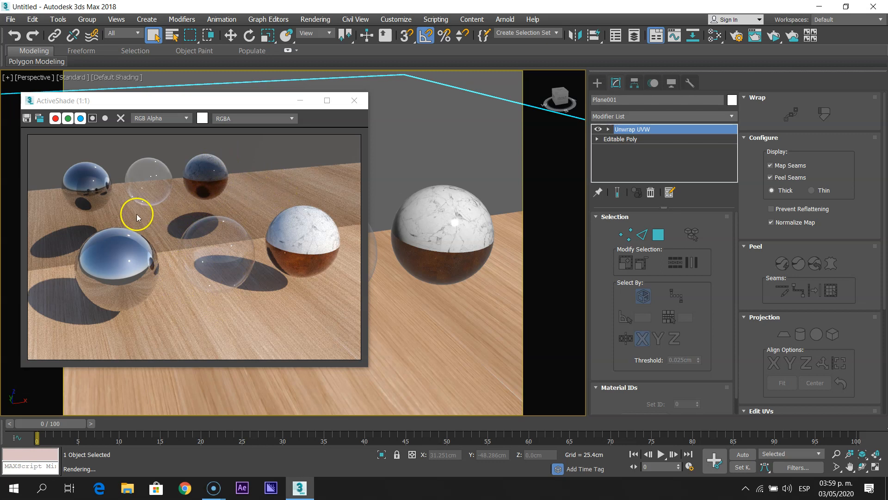
Display the diffuse_direct and diffuse_indirect passes of the ActiveShade render.
{"action": "left_click", "coordinate": [234, 119]}
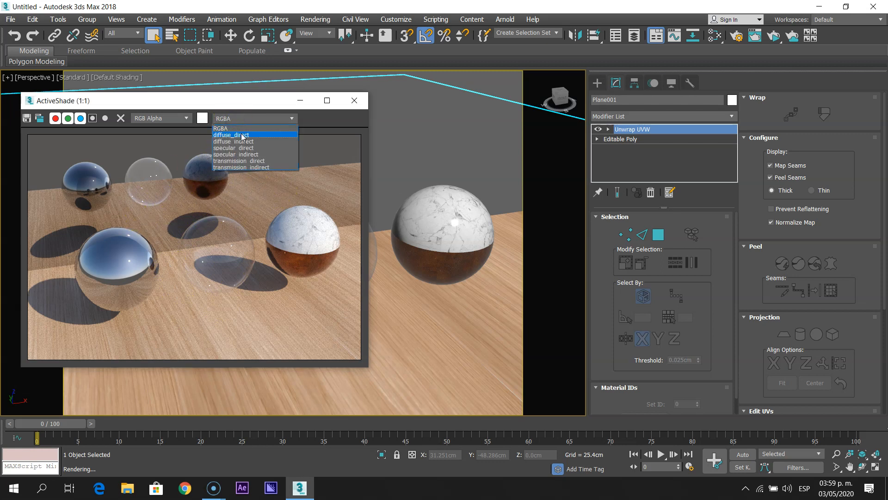
{"action": "left_click", "coordinate": [231, 135]}
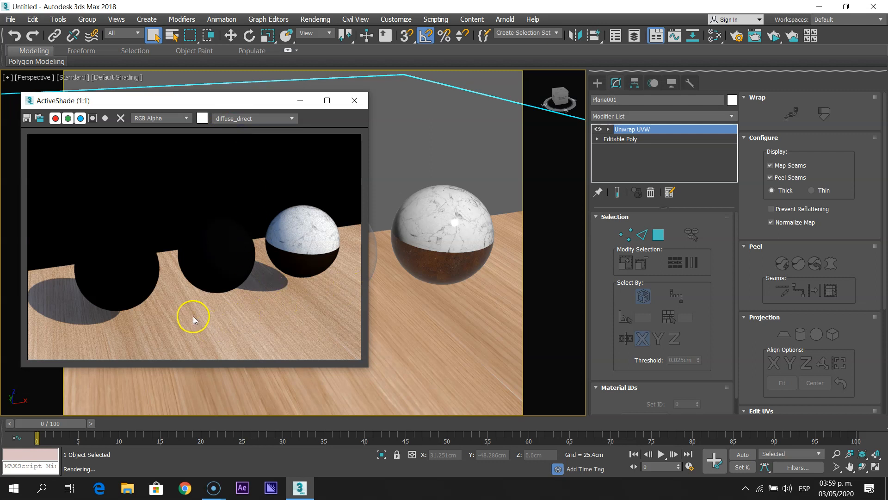
{"action": "left_click", "coordinate": [265, 118]}
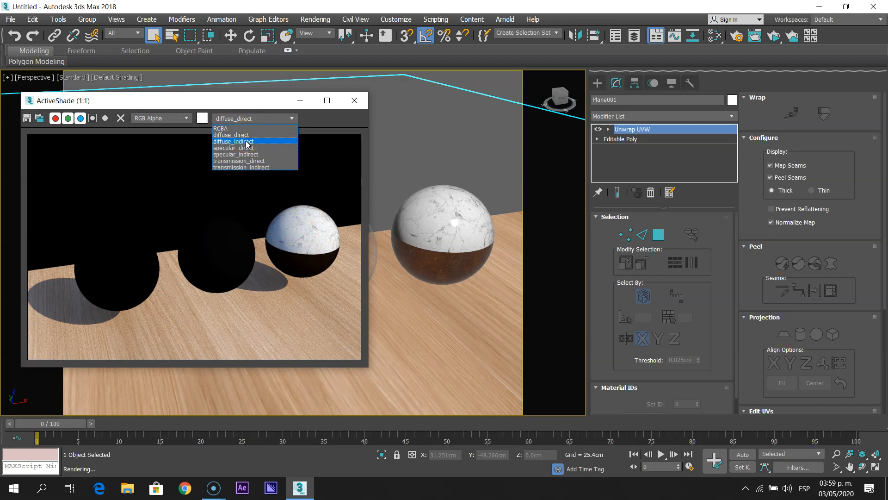
{"action": "left_click", "coordinate": [246, 141]}
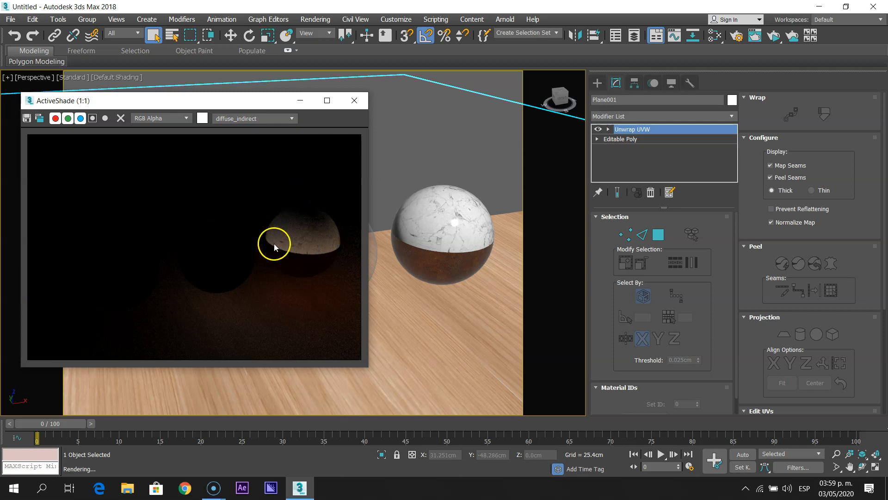
Display the specular_direct and specular_indirect passes of the ActiveShade render.
{"action": "left_click", "coordinate": [264, 118]}
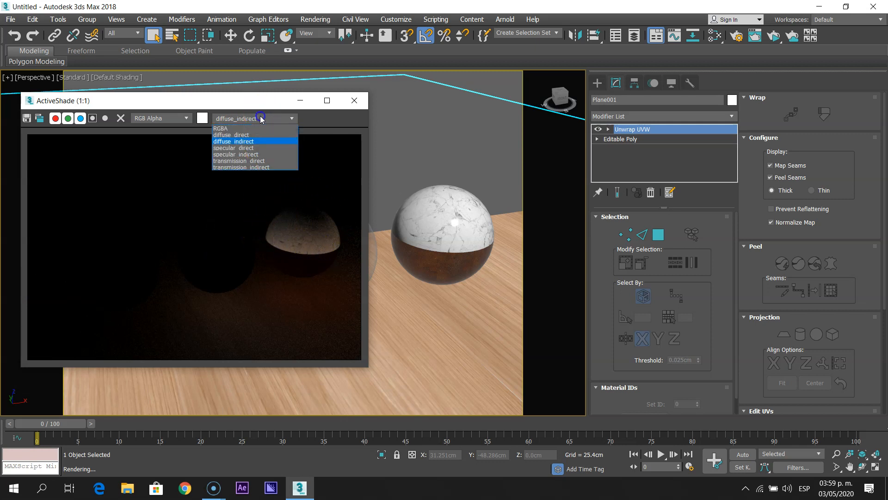
{"action": "left_click", "coordinate": [246, 147]}
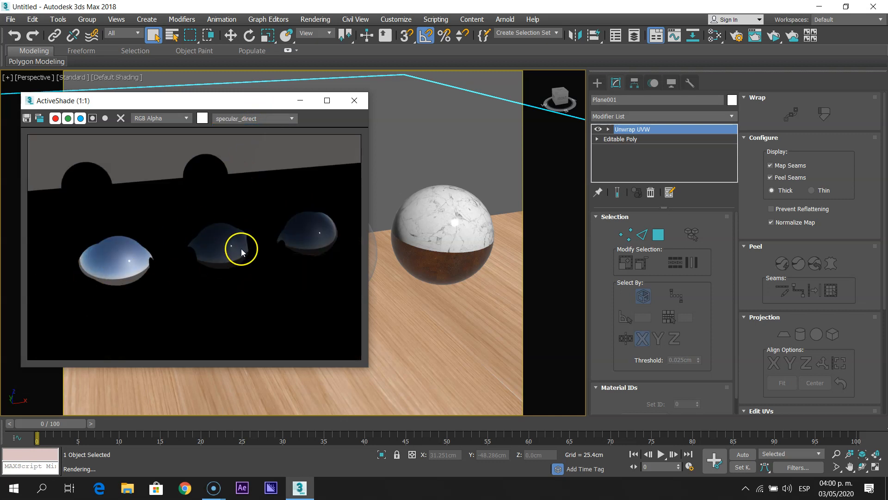
{"action": "left_click", "coordinate": [232, 119]}
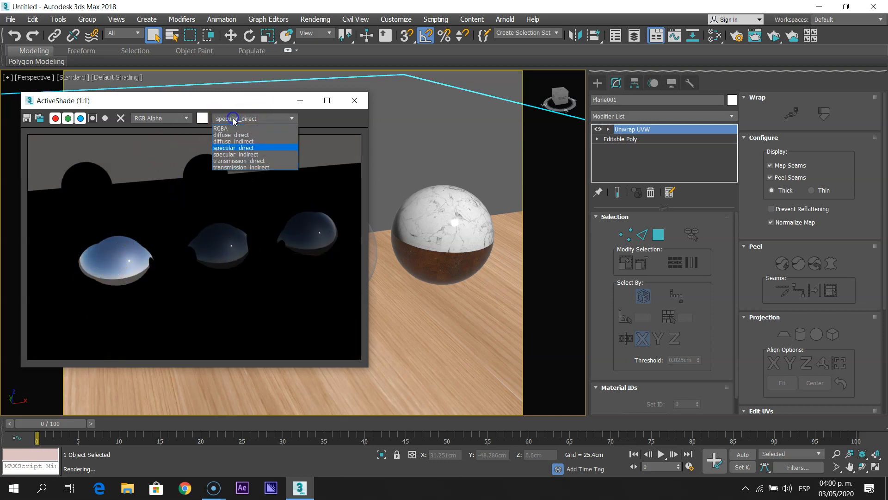
{"action": "left_click", "coordinate": [236, 154]}
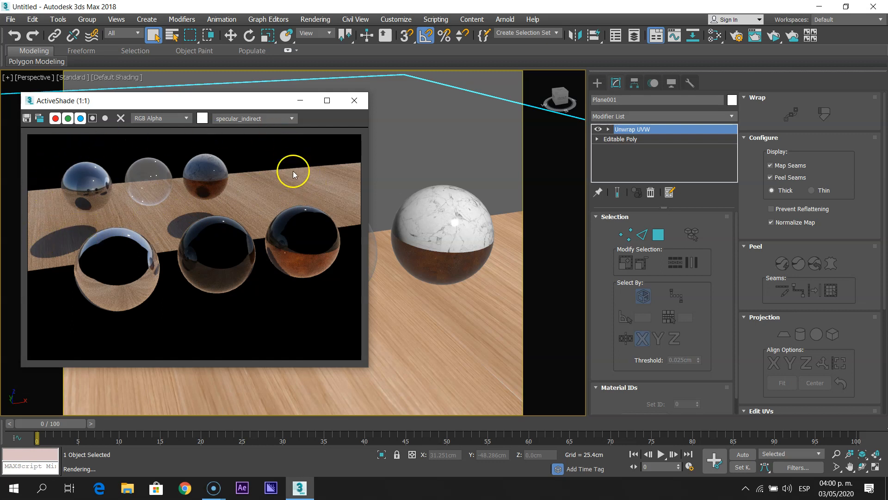
Display the transmission_direct and transmission_indirect passes of the ActiveShade render, and return to the RGBA view.
{"action": "left_click", "coordinate": [273, 122]}
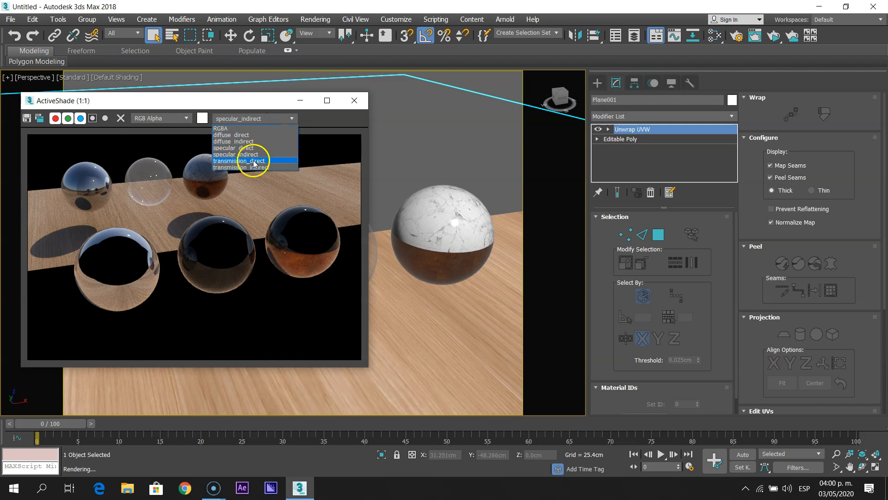
{"action": "left_click", "coordinate": [253, 162]}
{"action": "left_click", "coordinate": [264, 119]}
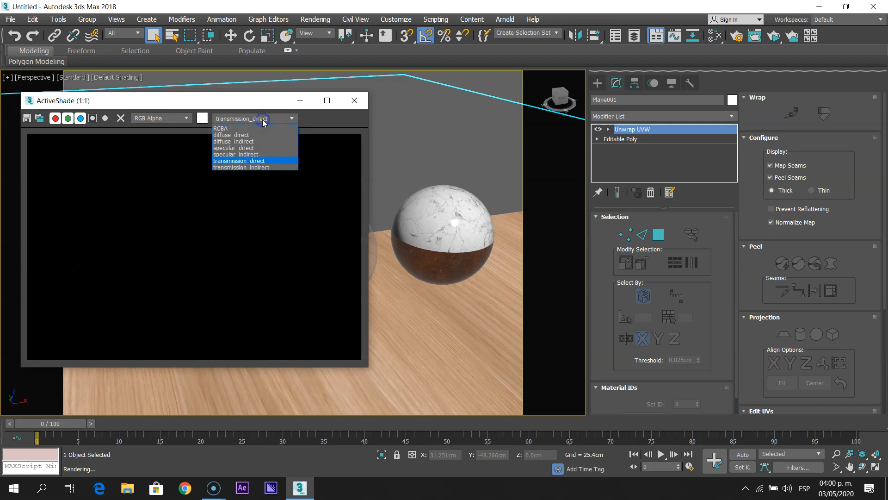
{"action": "left_click", "coordinate": [254, 165]}
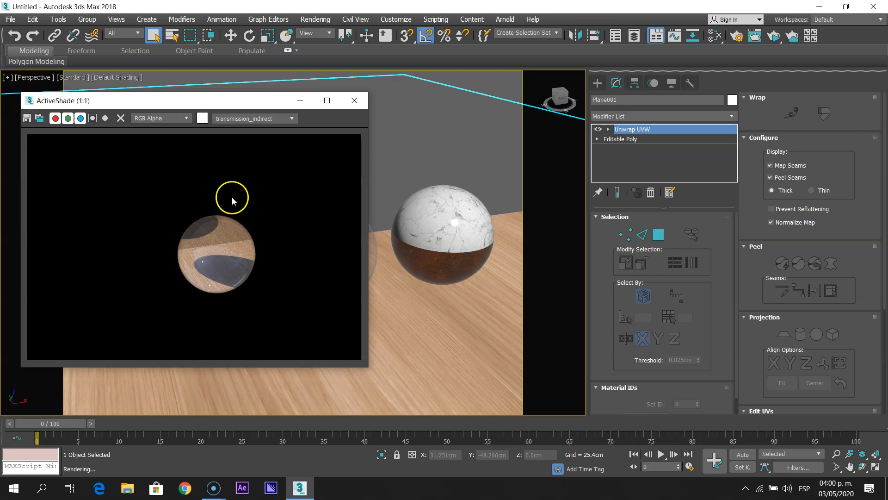
{"action": "left_click", "coordinate": [262, 119]}
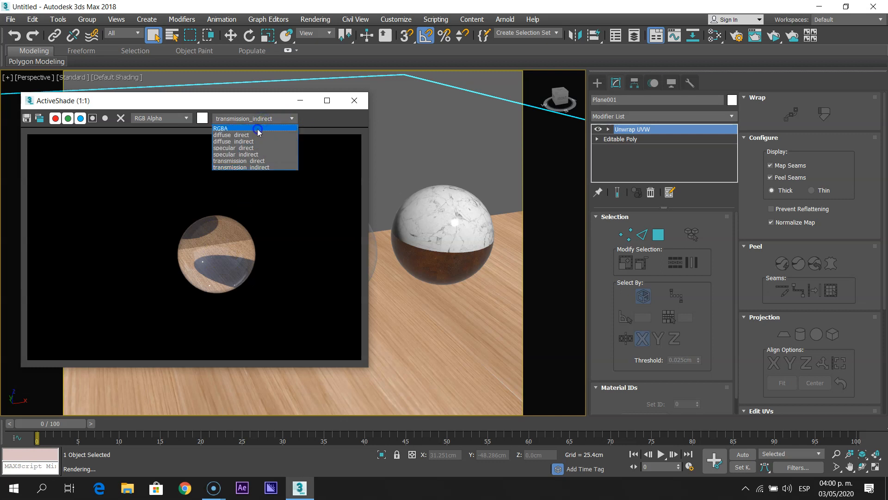
{"action": "left_click", "coordinate": [256, 129]}
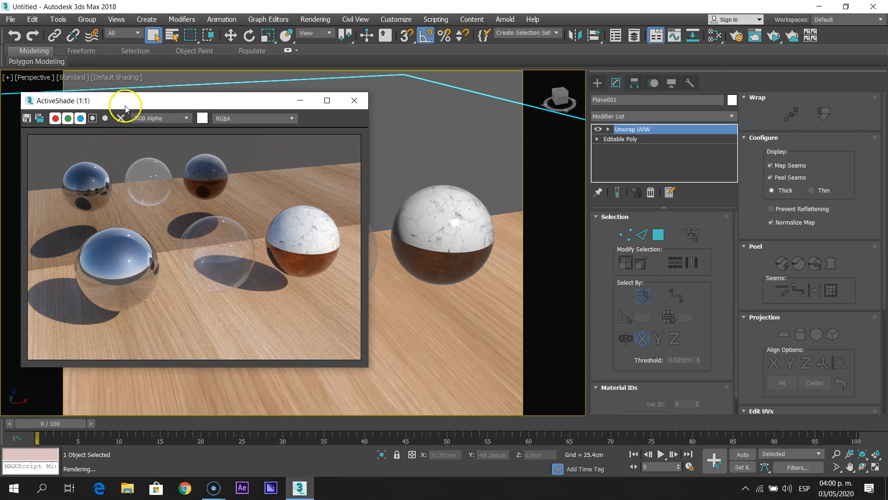
{"action": "left_click_drag", "start_coordinate": [134, 100], "coordinate": [152, 100]}
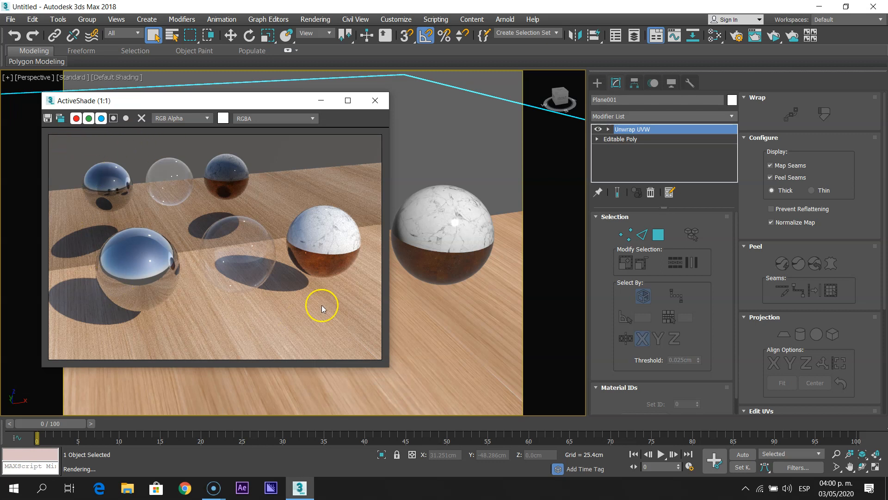
{"action": "left_click", "coordinate": [267, 157]}
Save the ActiveShade render as JPEG "Prueba MAterial" in the materiallibraries folder with quality 100 and smoothing 0, and deselect the floor plane.
{"action": "left_click", "coordinate": [47, 118]}
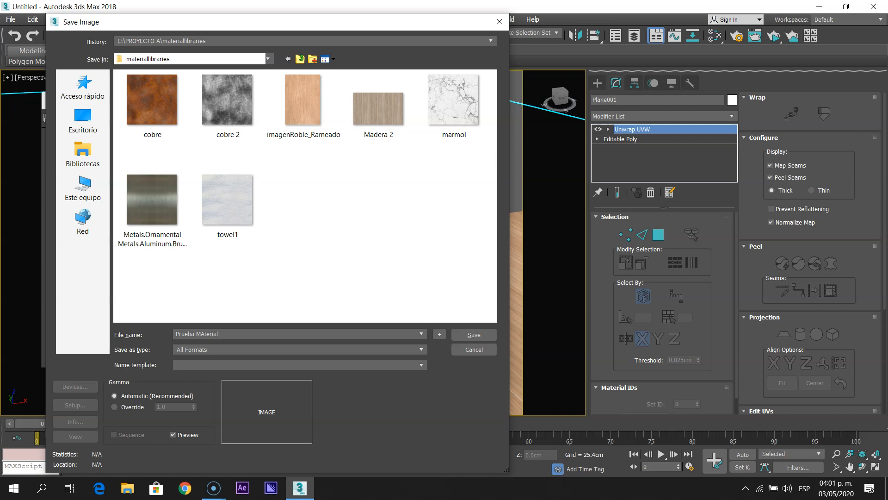
{"action": "left_click", "coordinate": [202, 350]}
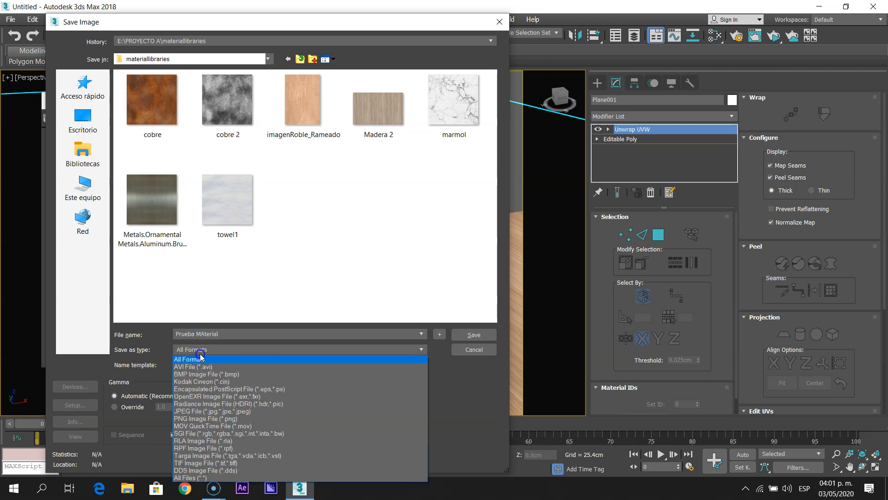
{"action": "left_click", "coordinate": [196, 411]}
{"action": "left_click", "coordinate": [475, 336]}
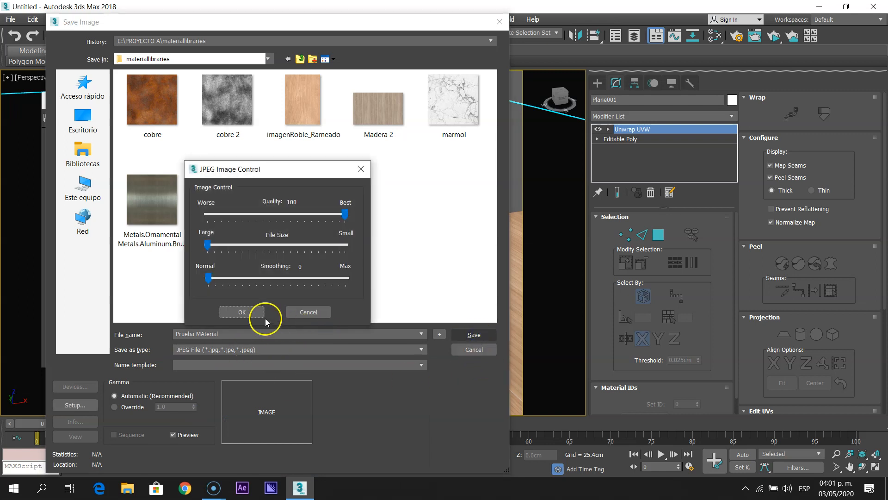
{"action": "left_click_drag", "start_coordinate": [208, 278], "coordinate": [193, 278]}
{"action": "left_click", "coordinate": [344, 216]}
{"action": "left_click", "coordinate": [254, 308]}
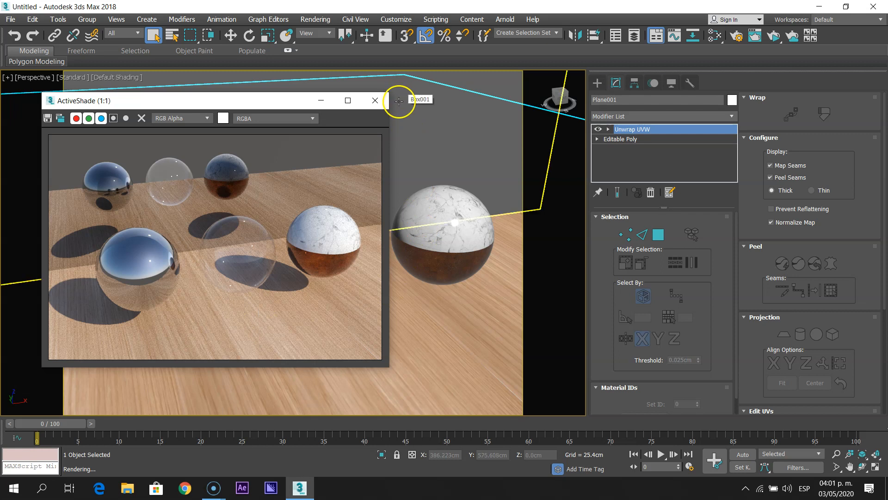
{"action": "left_click", "coordinate": [577, 90]}
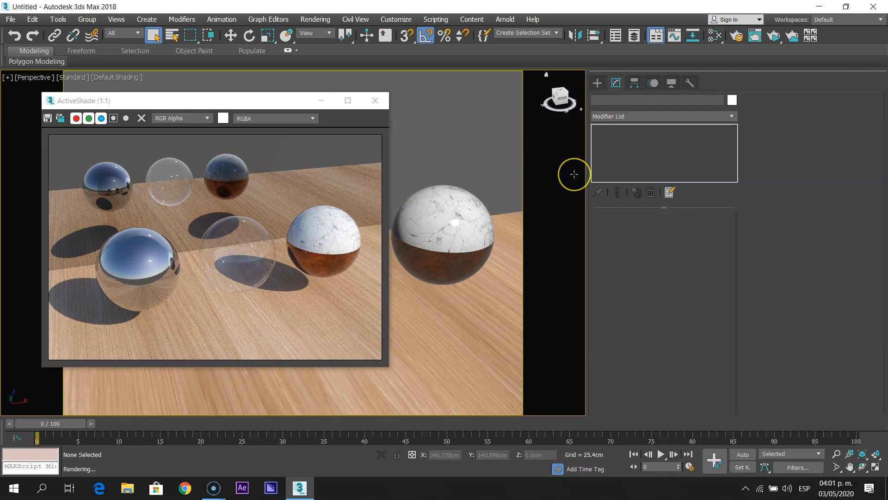